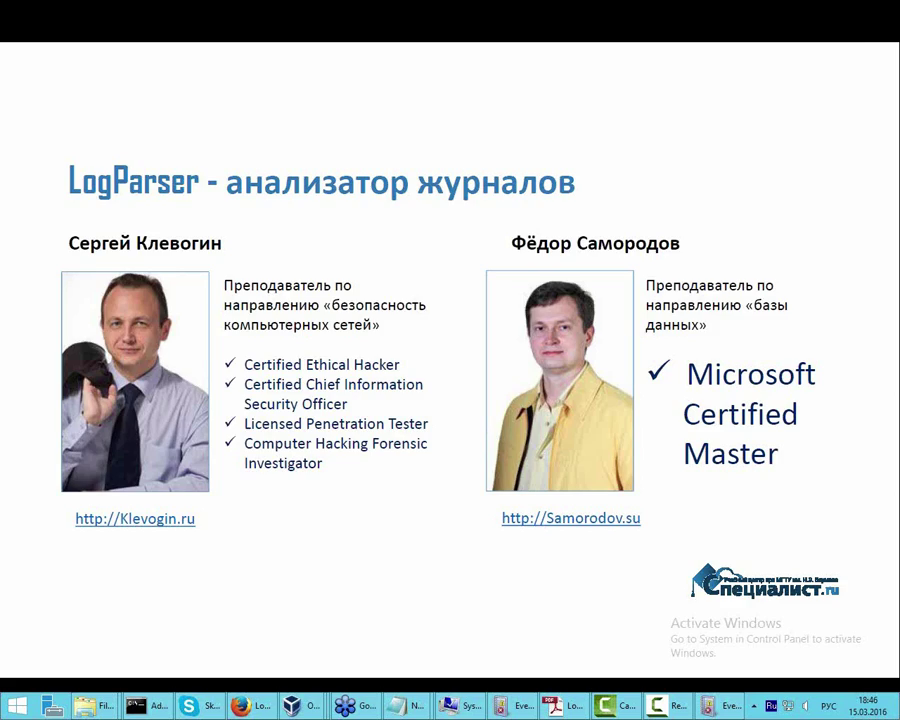
Switch to the Windows 10 virtual machine and search the web for "logparser" in Edge.
key(alt+Tab)
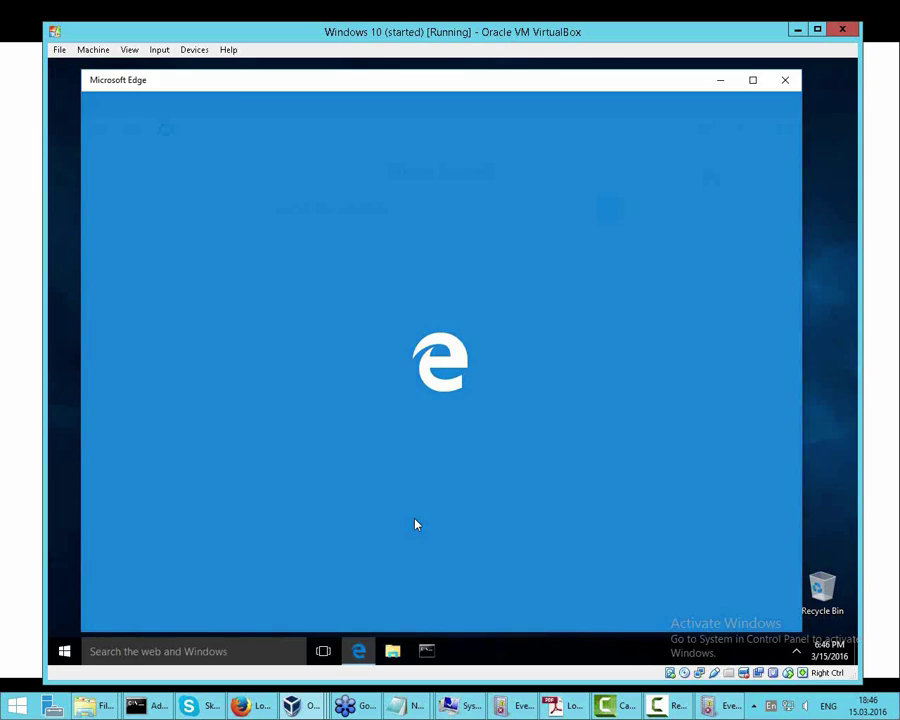
text(lo)
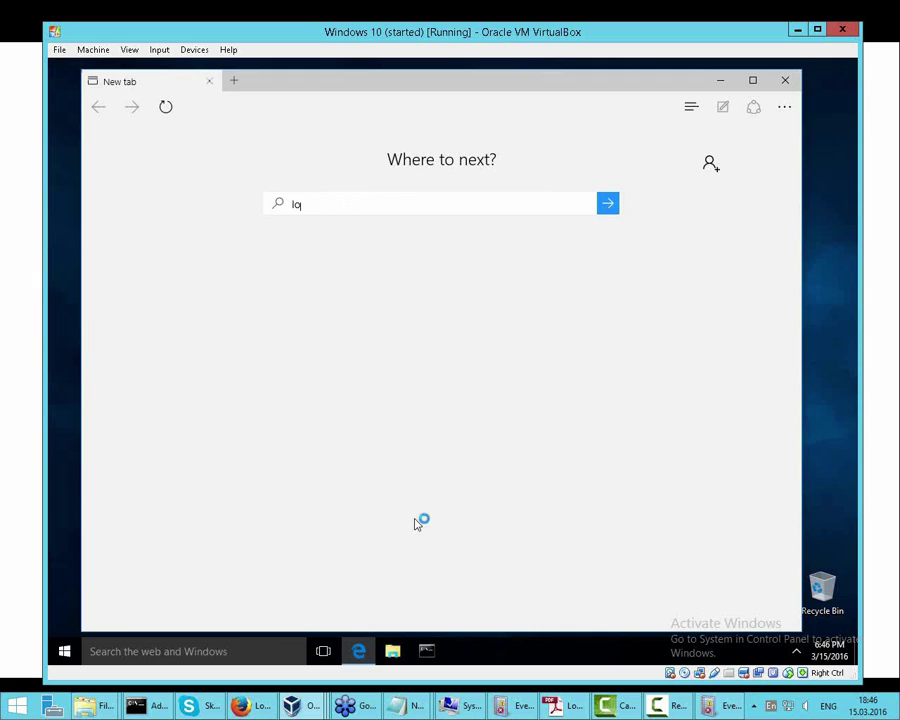
text(gparser)
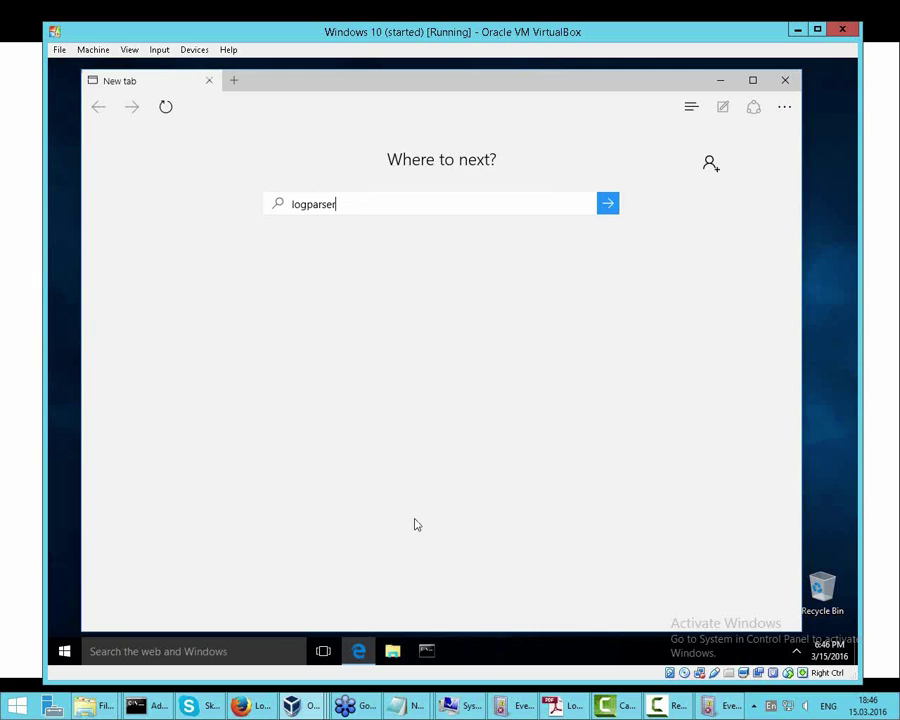
key(Return)
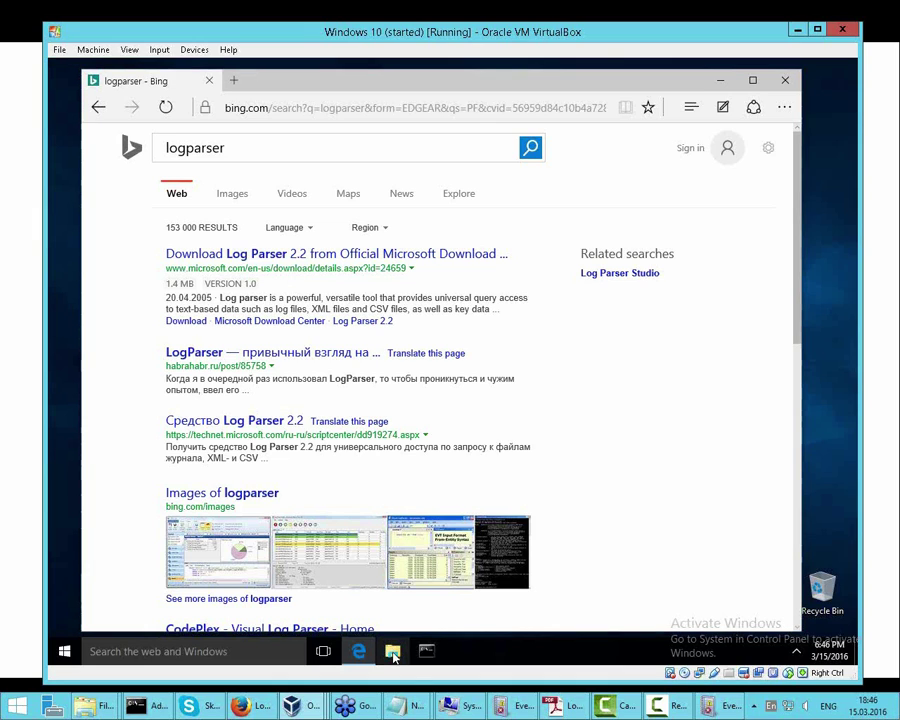
Launch the LogParser.msi installer from the Downloads folder.
click(393, 652)
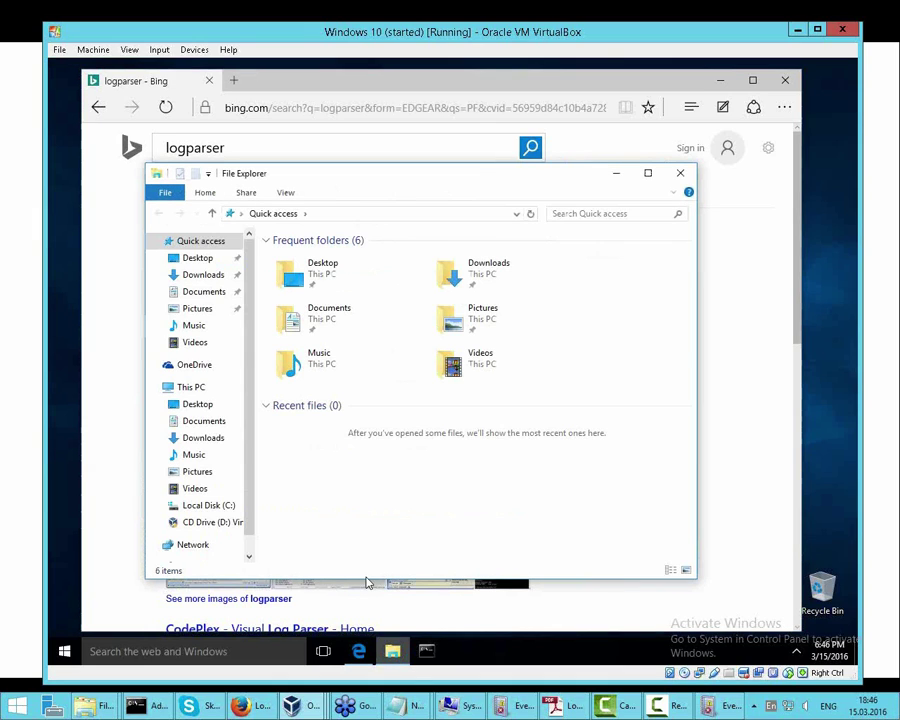
click(195, 274)
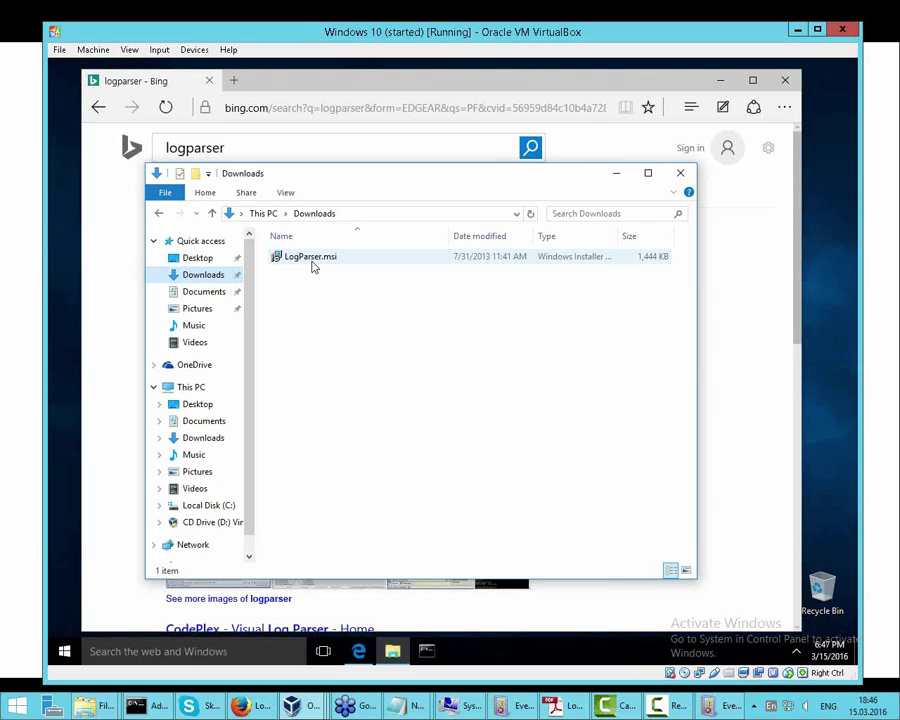
double_click(310, 257)
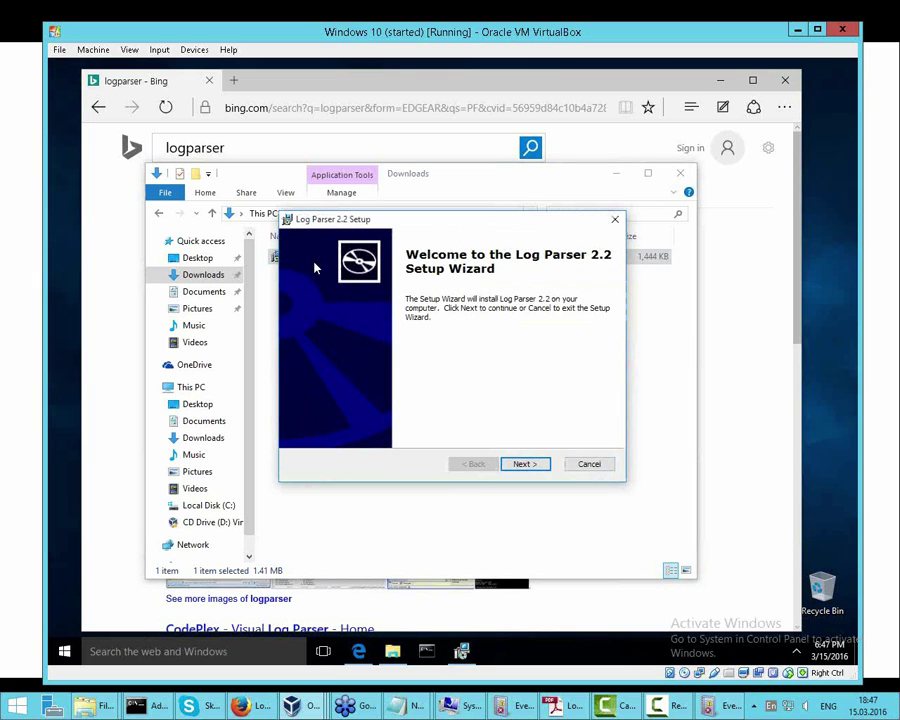
Install Log Parser 2.2 by accepting the licence terms and using Custom setup with the default features and location.
click(532, 464)
click(331, 411)
click(526, 464)
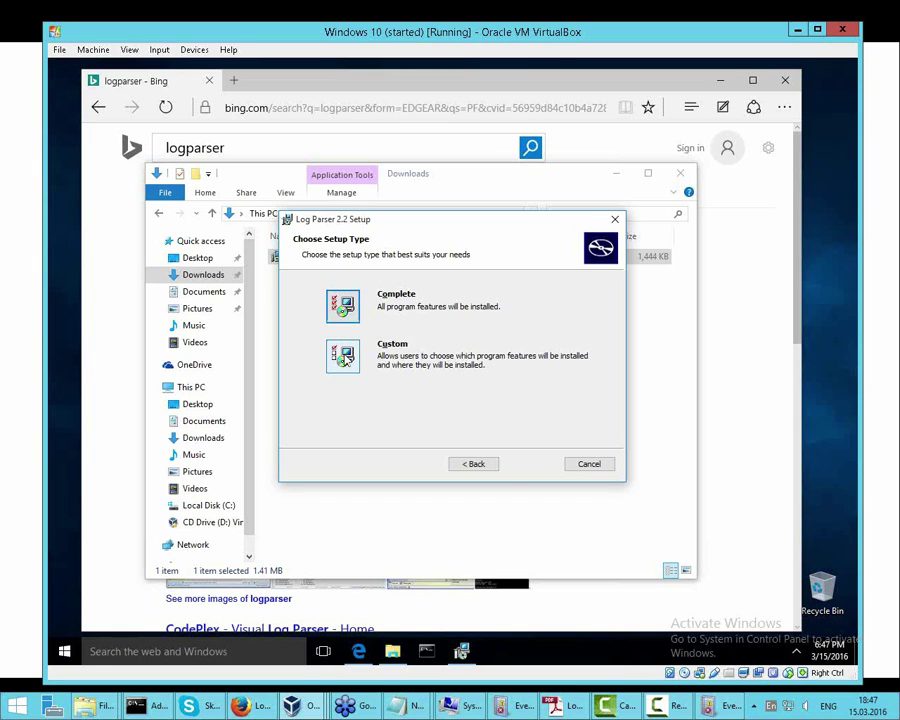
click(343, 357)
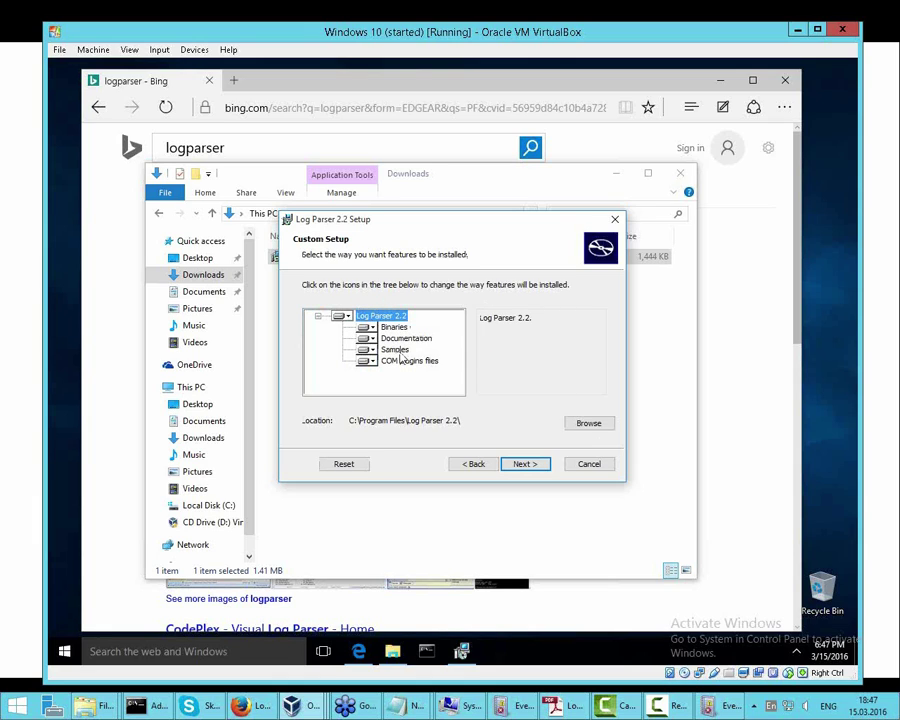
click(522, 465)
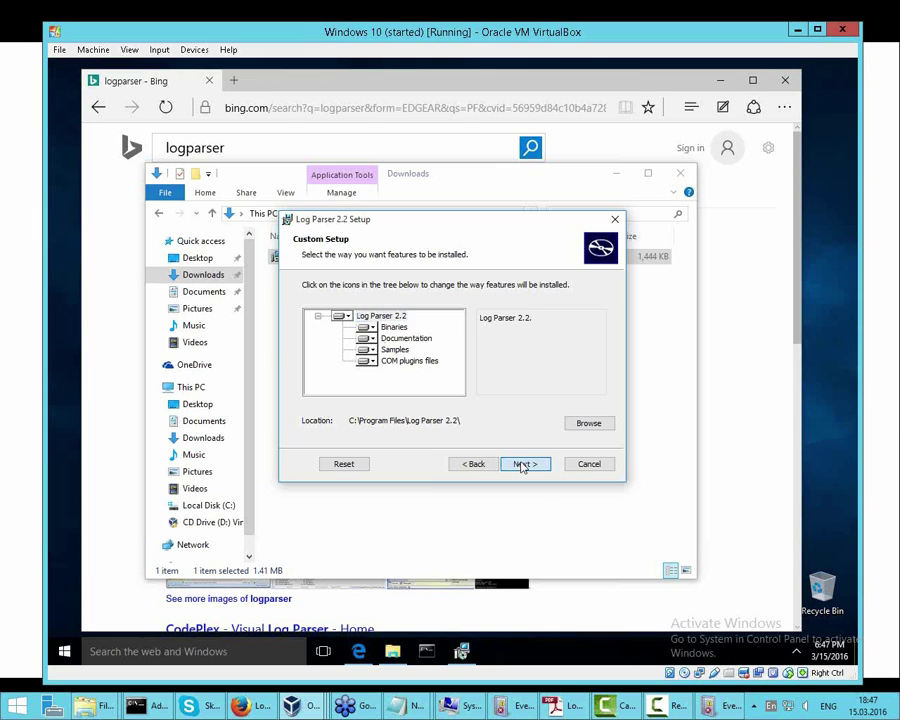
click(526, 465)
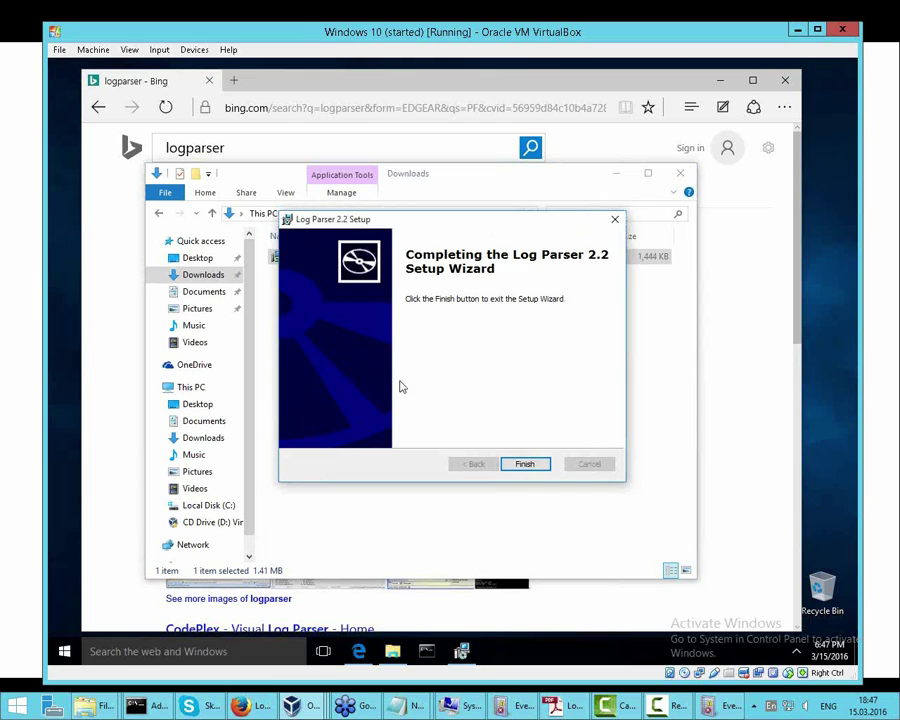
click(525, 465)
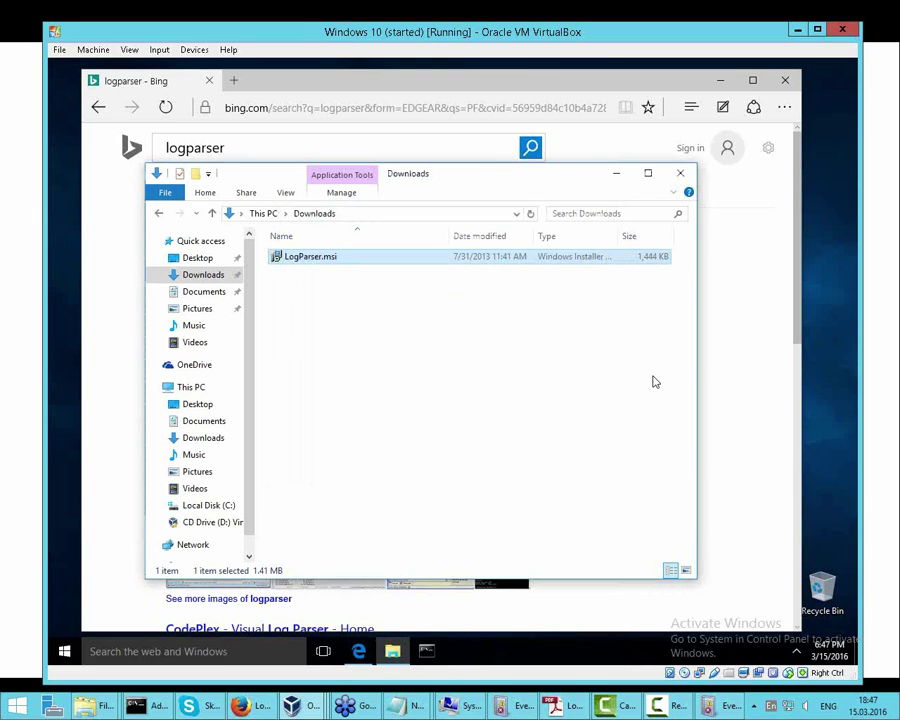
Open a Command Prompt and try to run logparser from the user's home directory.
click(426, 651)
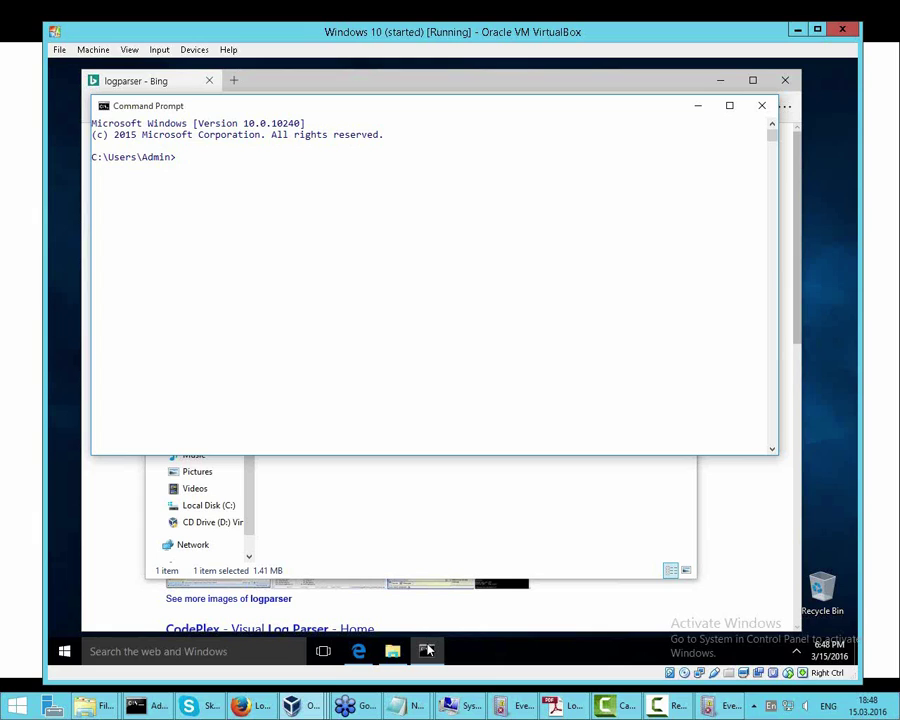
text(logparser)
key(Return)
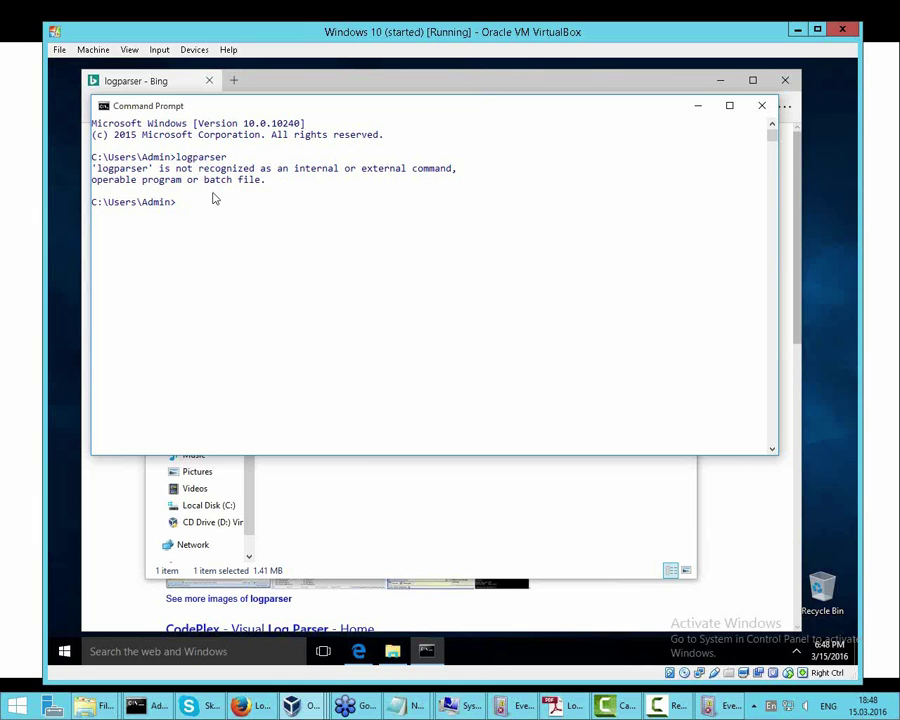
Display the current PATH and list the home directory's contents with dir, then review the PATH entries.
text(path)
key(Return)
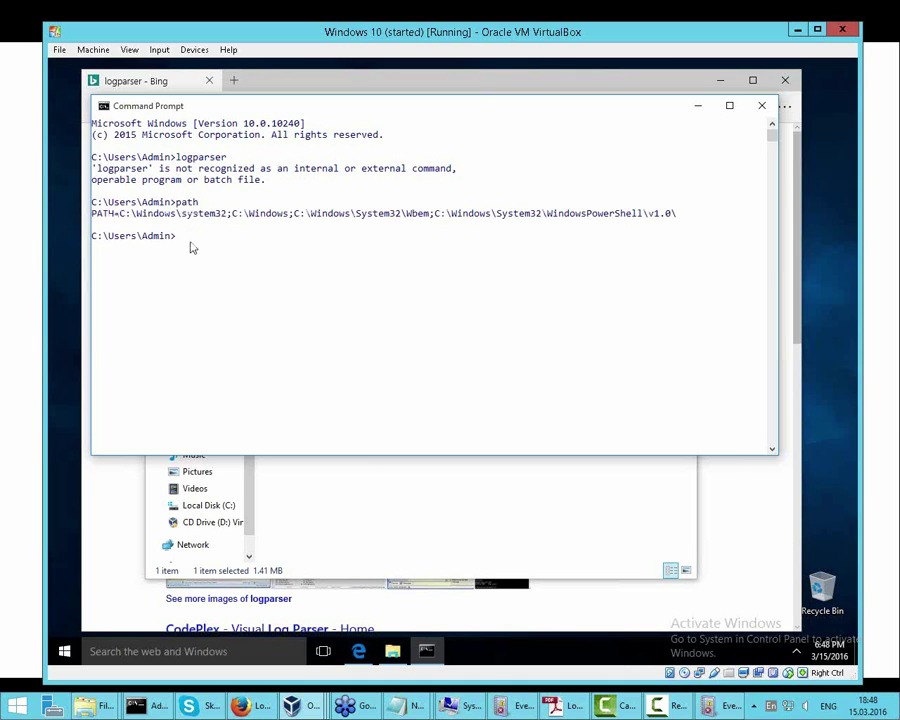
click(195, 246)
text(dir)
key(Return)
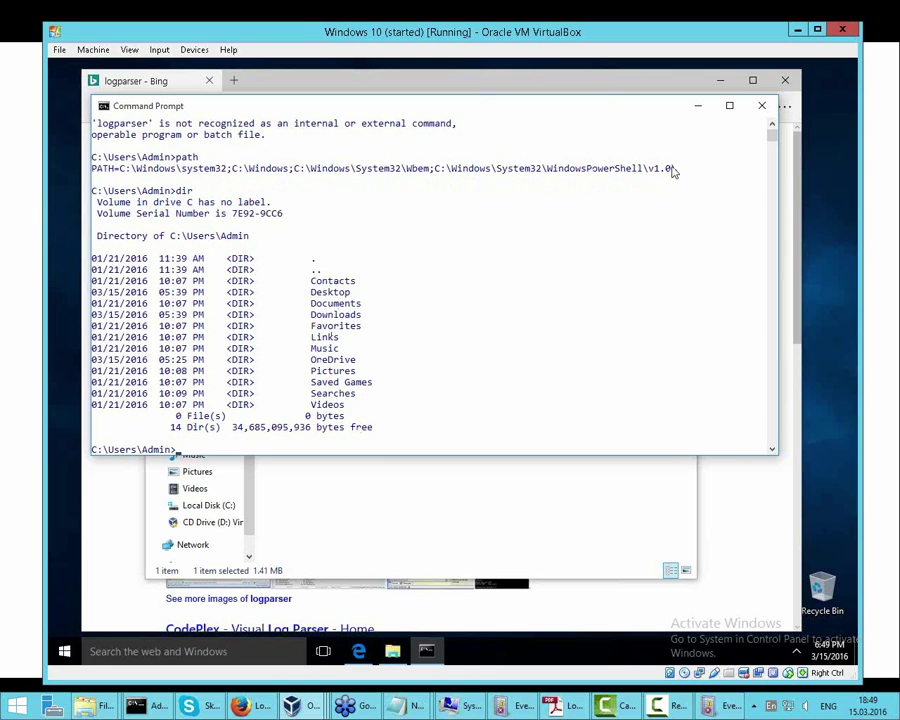
scroll(278, 175, up, 2)
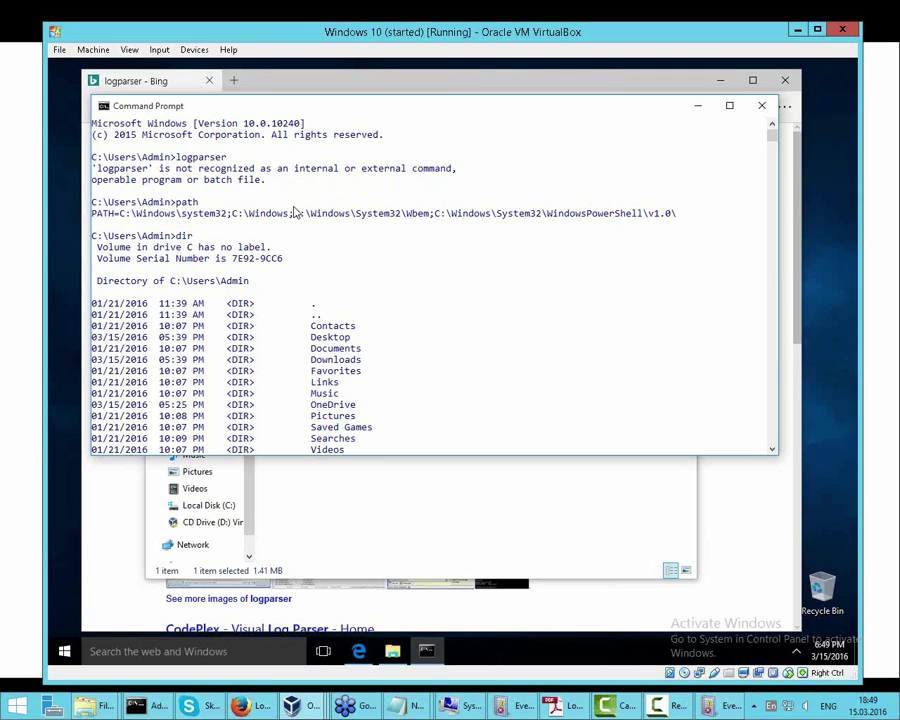
Browse to C:\Program Files\Log Parser 2.2 in File Explorer and copy the folder's address.
click(360, 528)
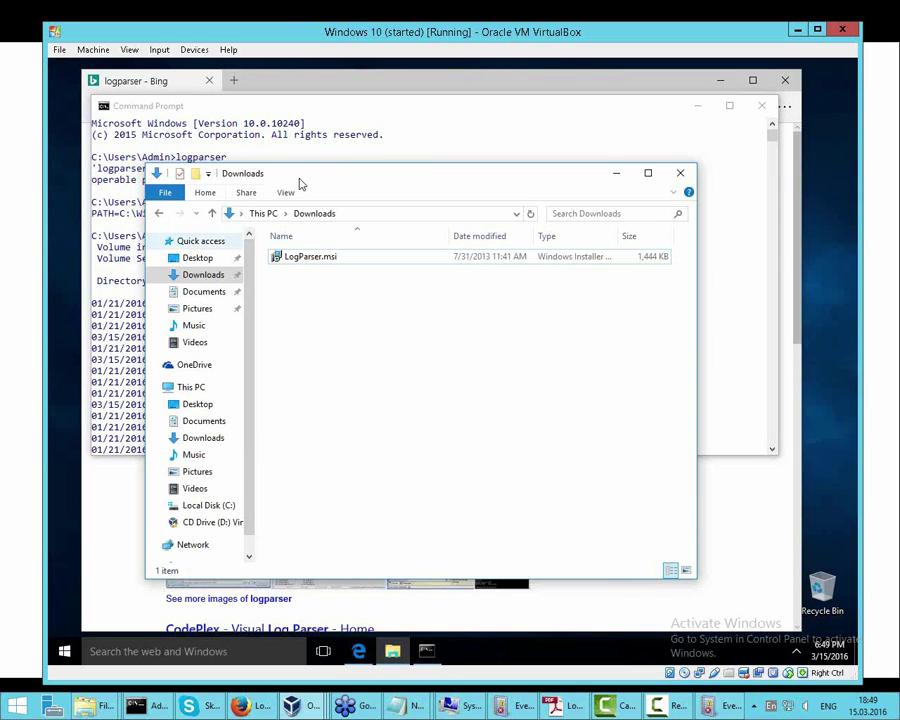
click(208, 506)
click(310, 274)
double_click(311, 273)
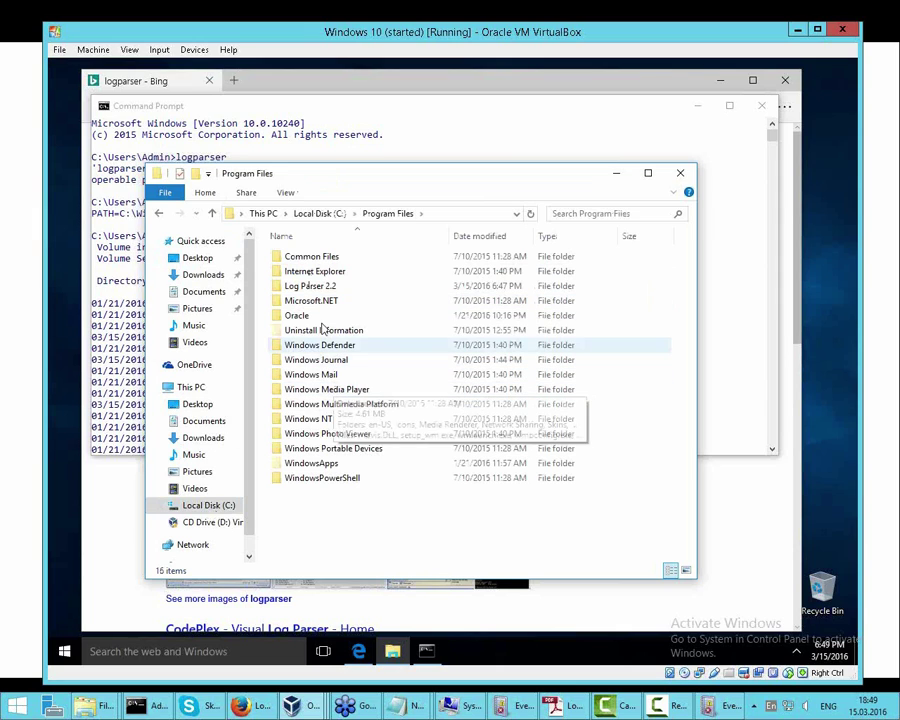
double_click(308, 287)
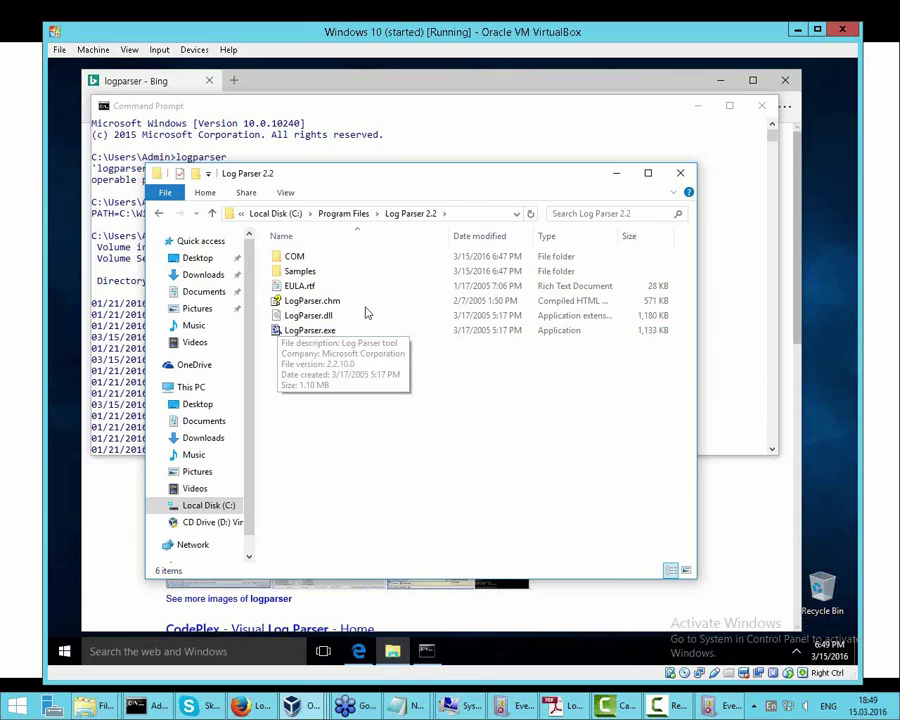
right_click(430, 218)
click(500, 237)
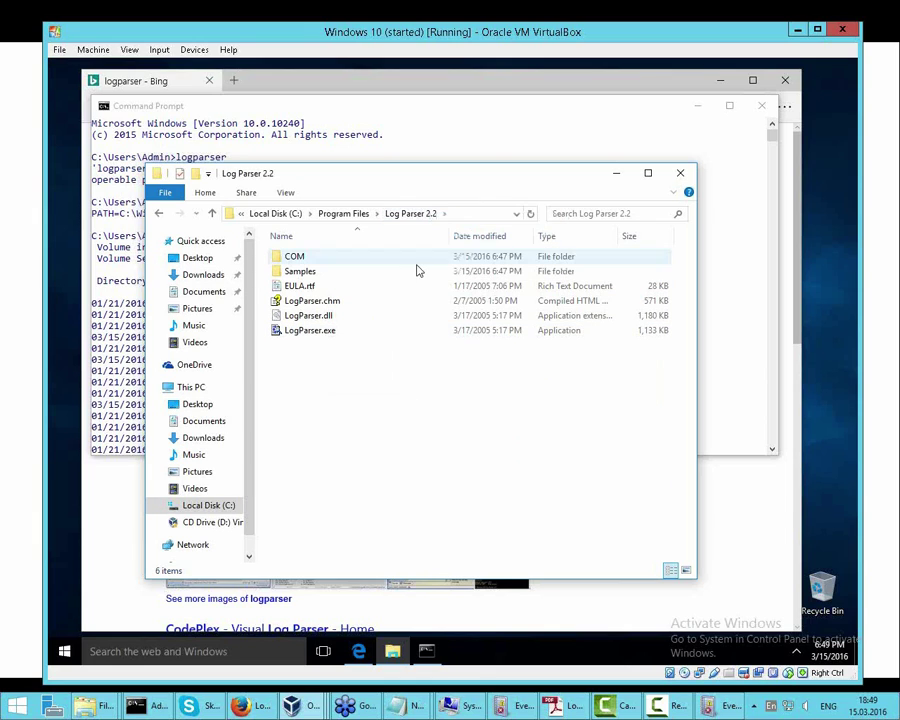
Open the Environment Variables dialog from this PC's advanced system settings.
right_click(214, 387)
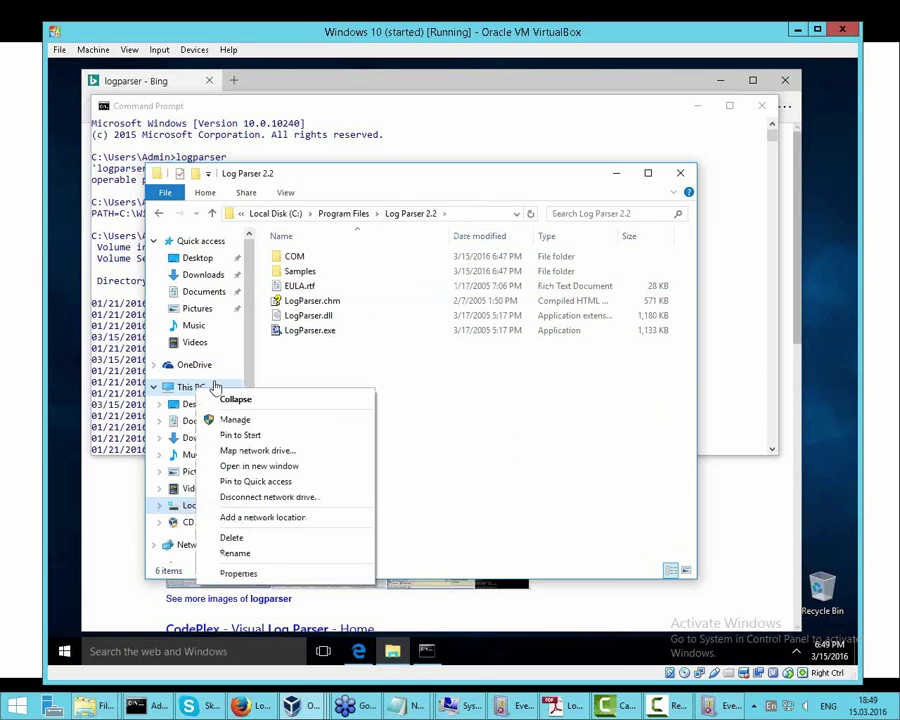
click(240, 573)
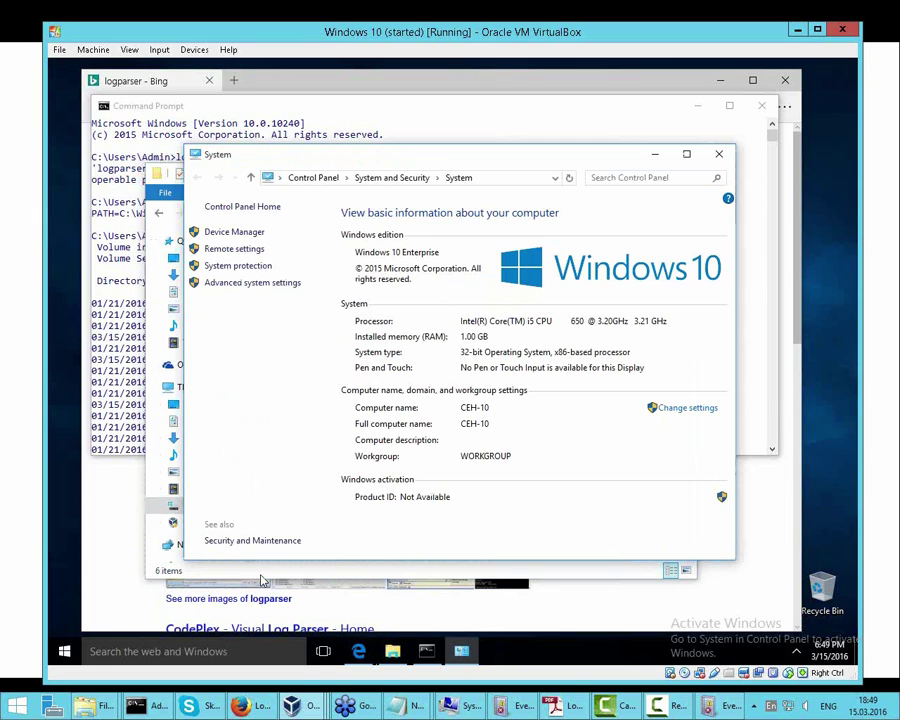
click(281, 292)
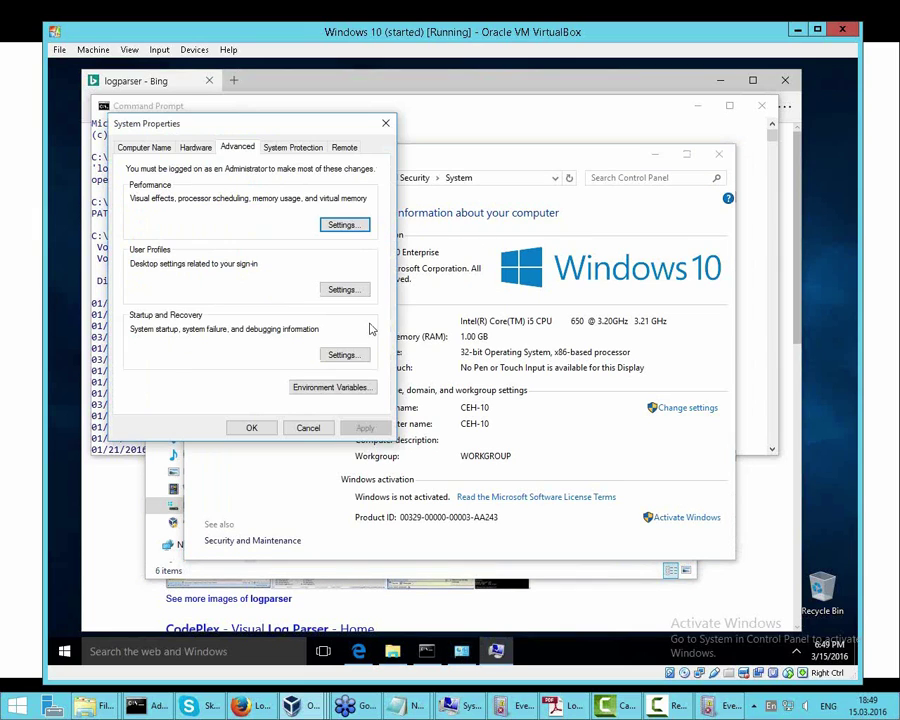
click(357, 388)
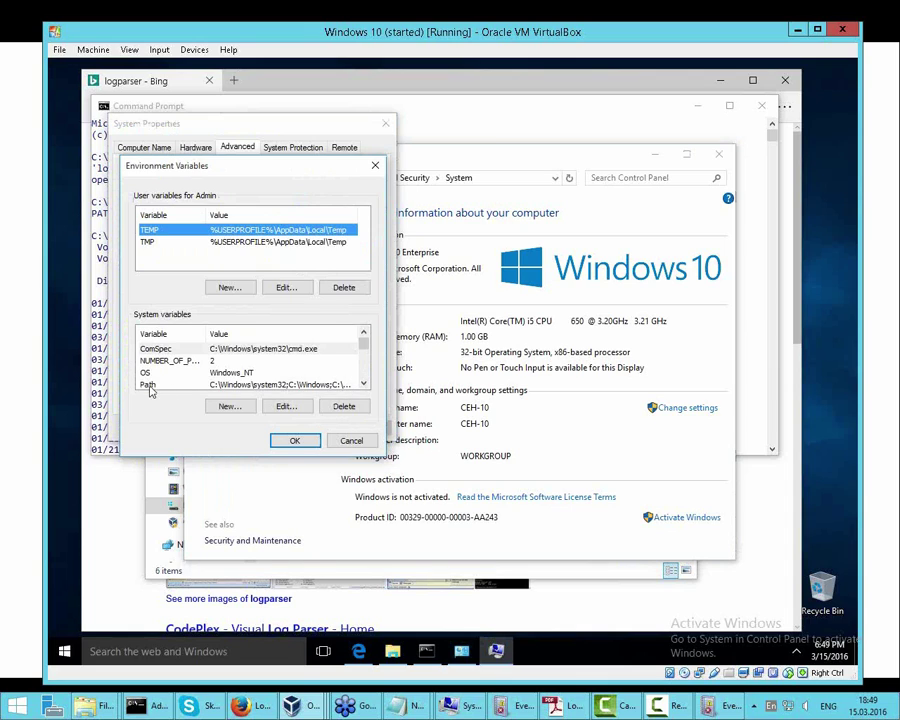
Append ;C:\Program Files\Log Parser 2.2 to the Path system variable and save the system settings.
click(237, 386)
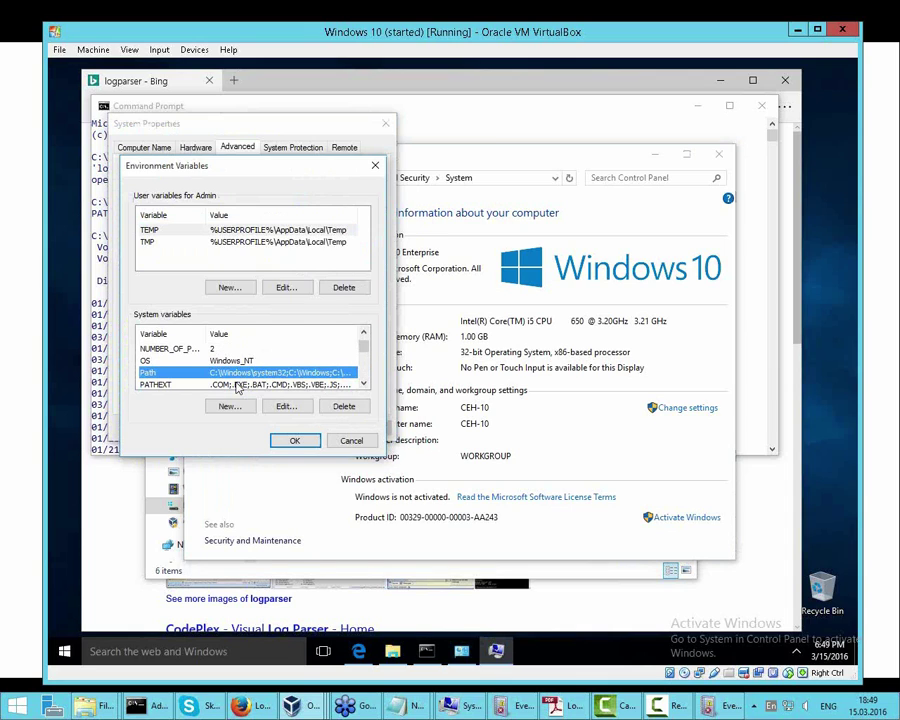
click(286, 406)
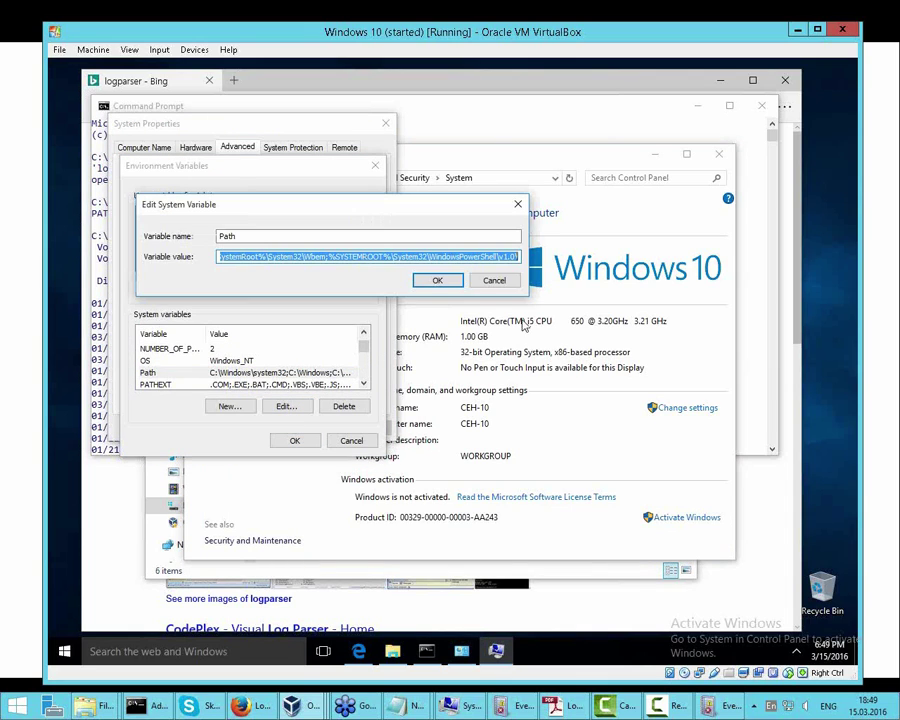
click(517, 257)
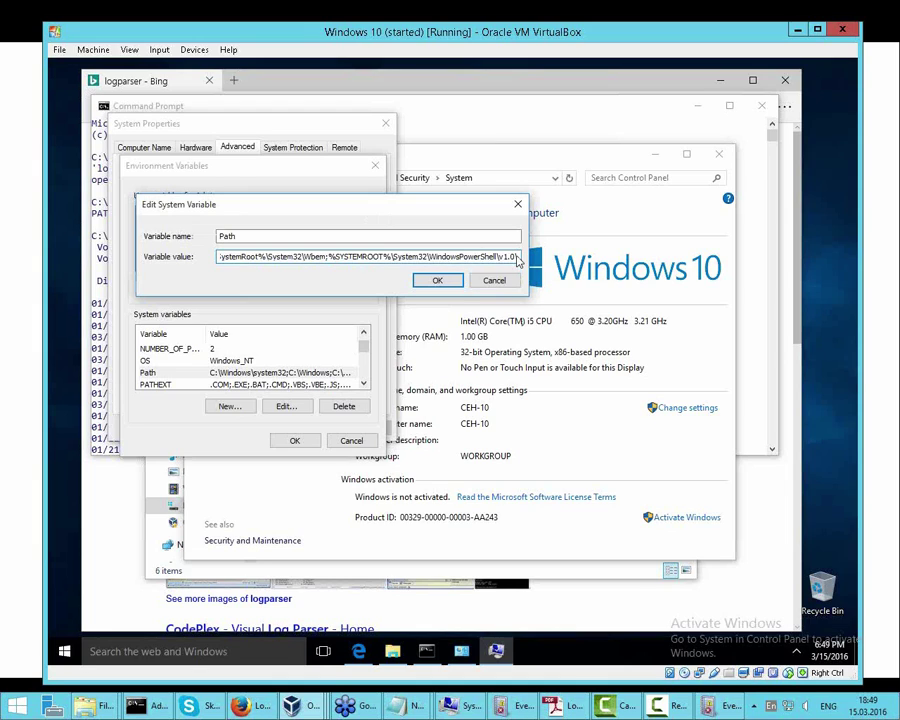
text(;)
key(ctrl+v)
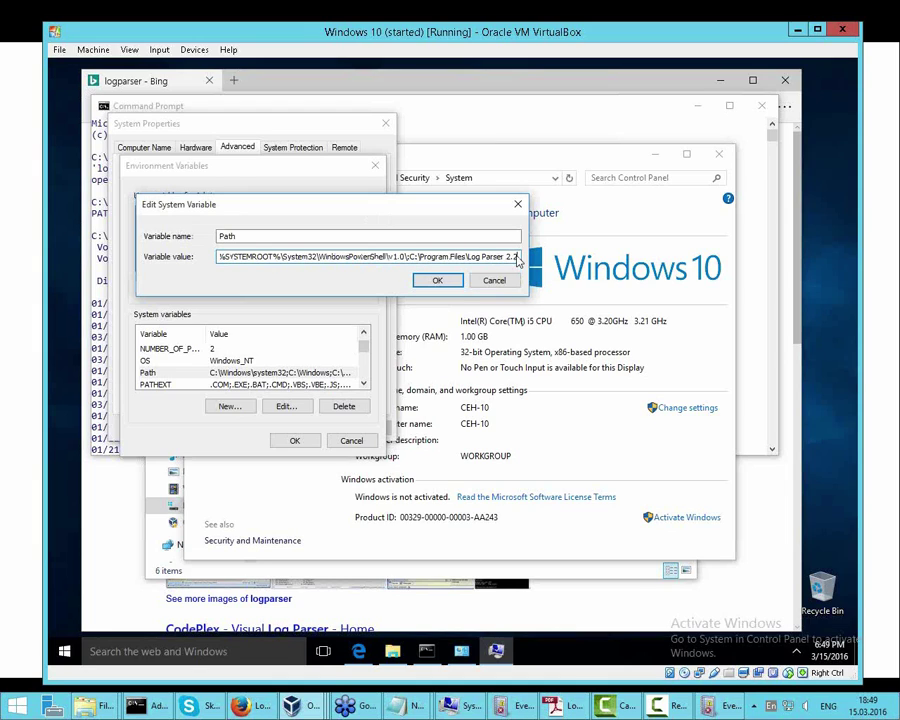
click(436, 281)
click(294, 440)
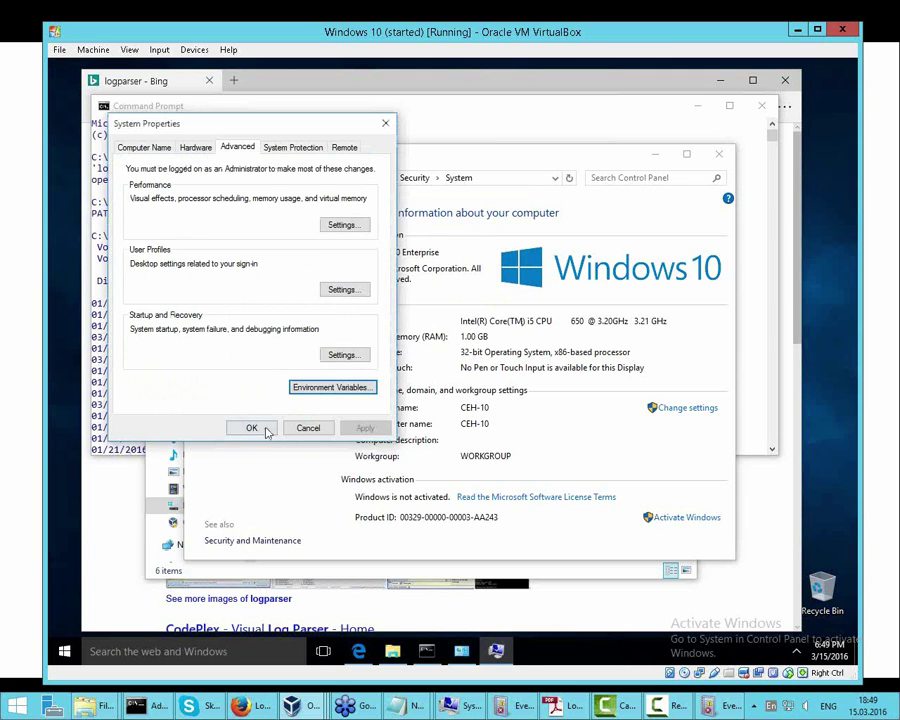
click(252, 427)
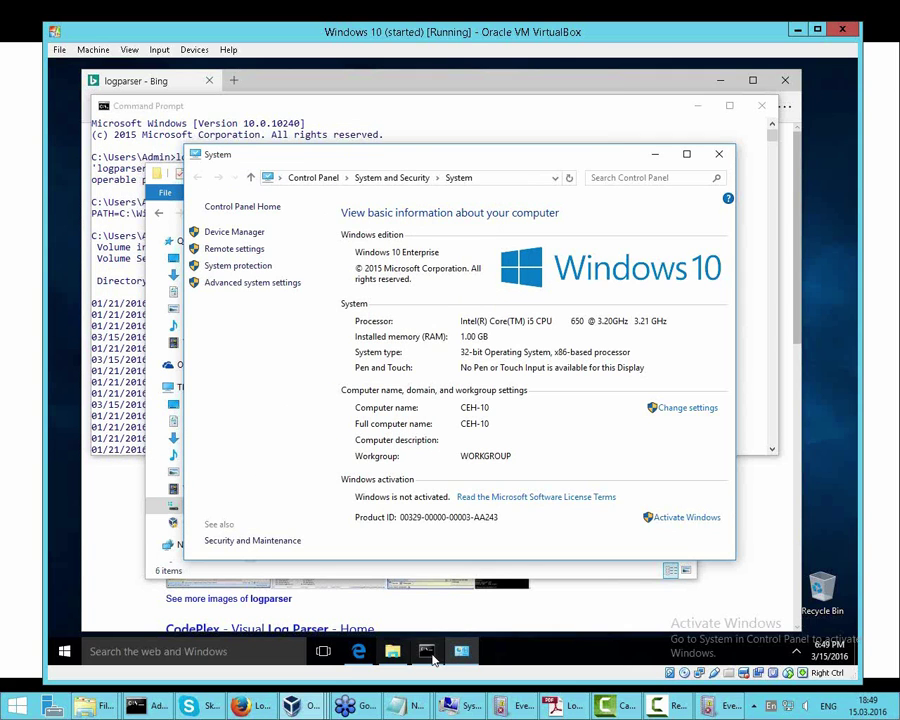
Close the old Command Prompt session and the System window.
click(765, 110)
click(765, 110)
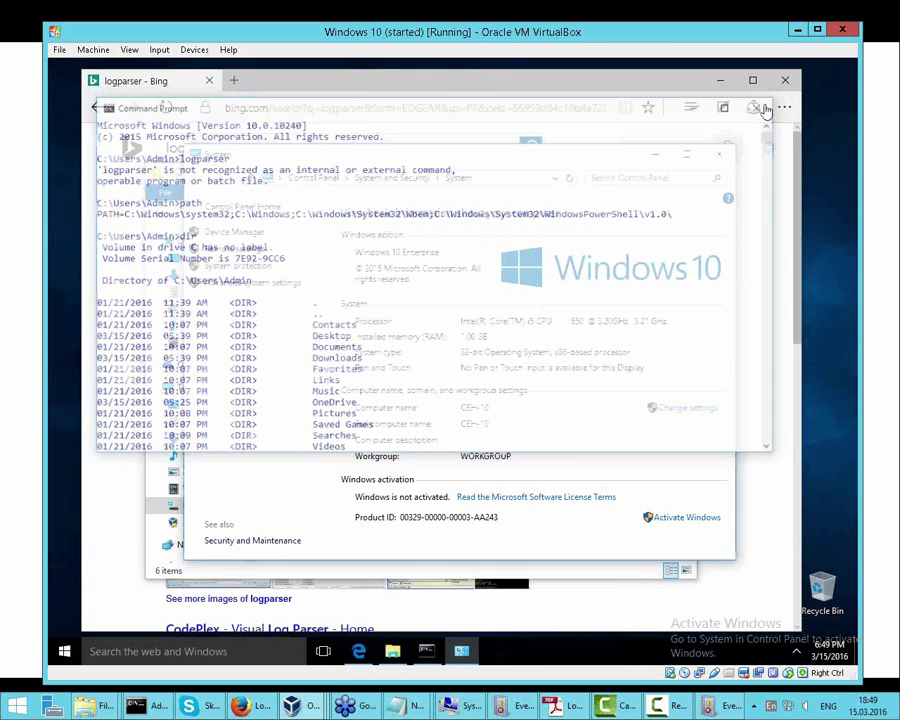
click(727, 152)
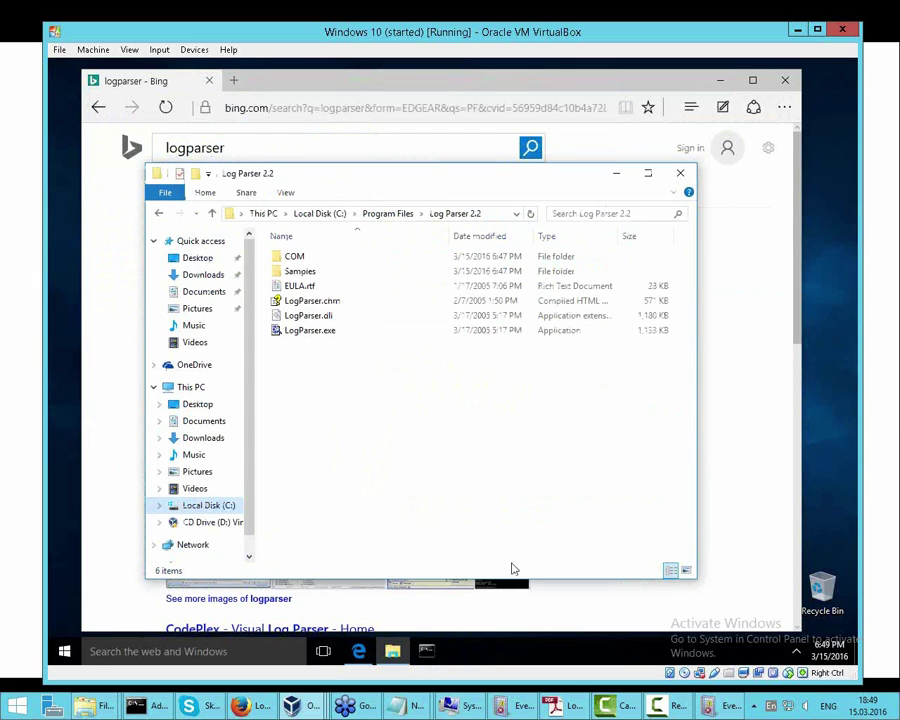
Open a new Command Prompt and display its PATH to check for the Log Parser folder.
click(426, 650)
click(348, 228)
text(path)
key(Return)
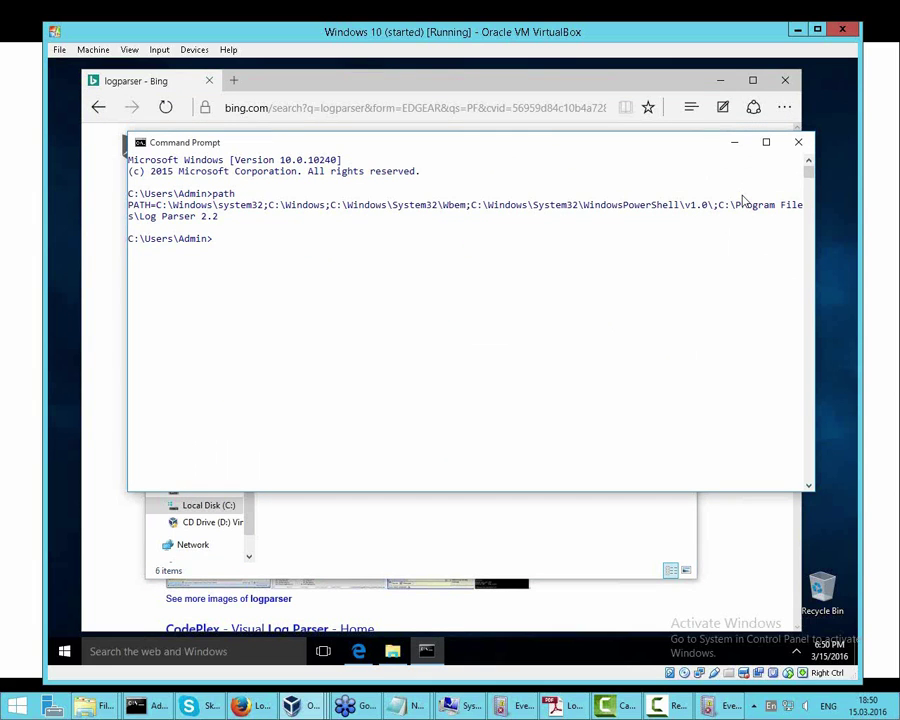
Run logparser without arguments and go back to the start of its usage help.
key(Return)
key(Return)
text(logparser)
key(Return)
scroll(432, 342, up, 15)
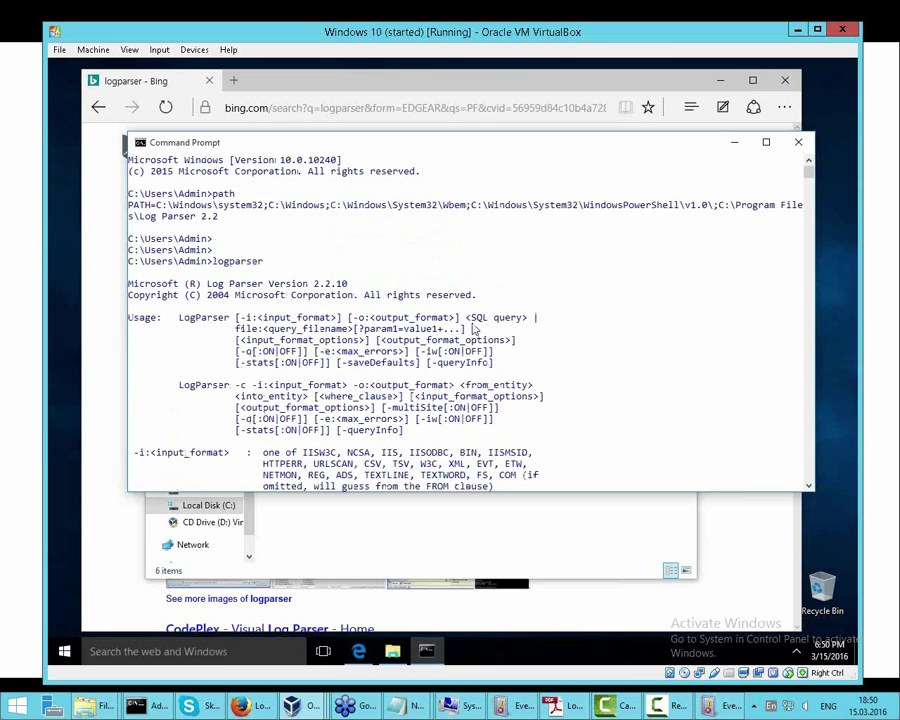
Read the rest of the Log Parser usage help and minimize the virtual machine.
scroll(270, 316, down, 7)
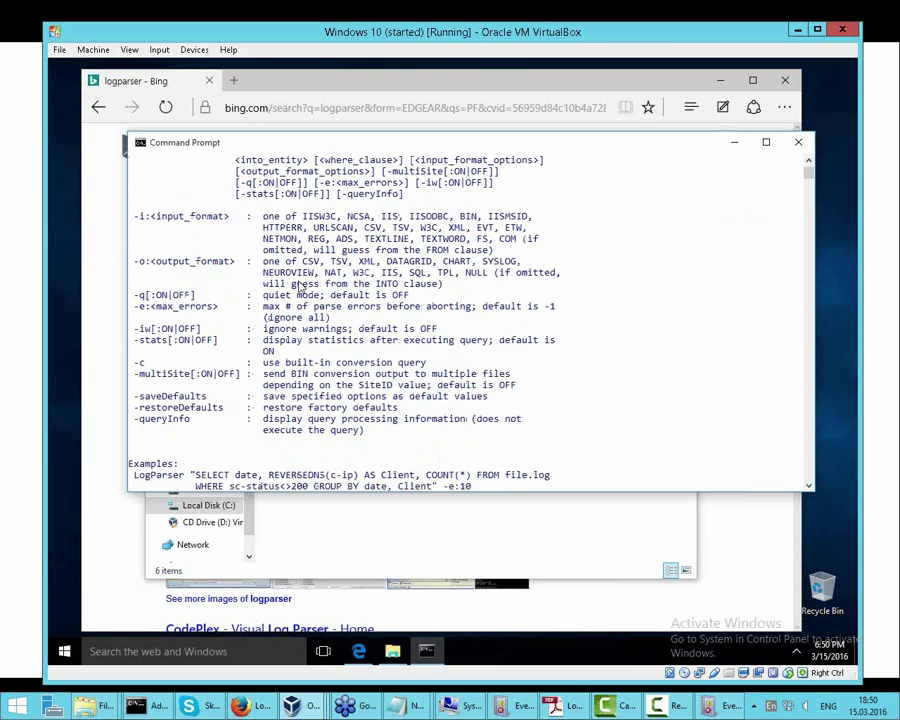
scroll(353, 317, down, 9)
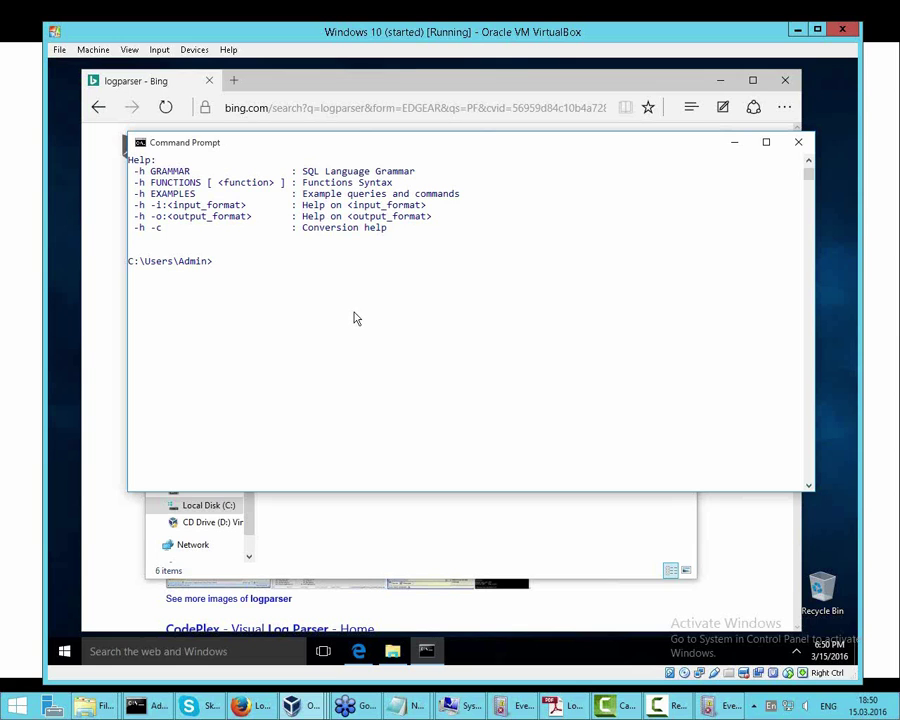
click(801, 32)
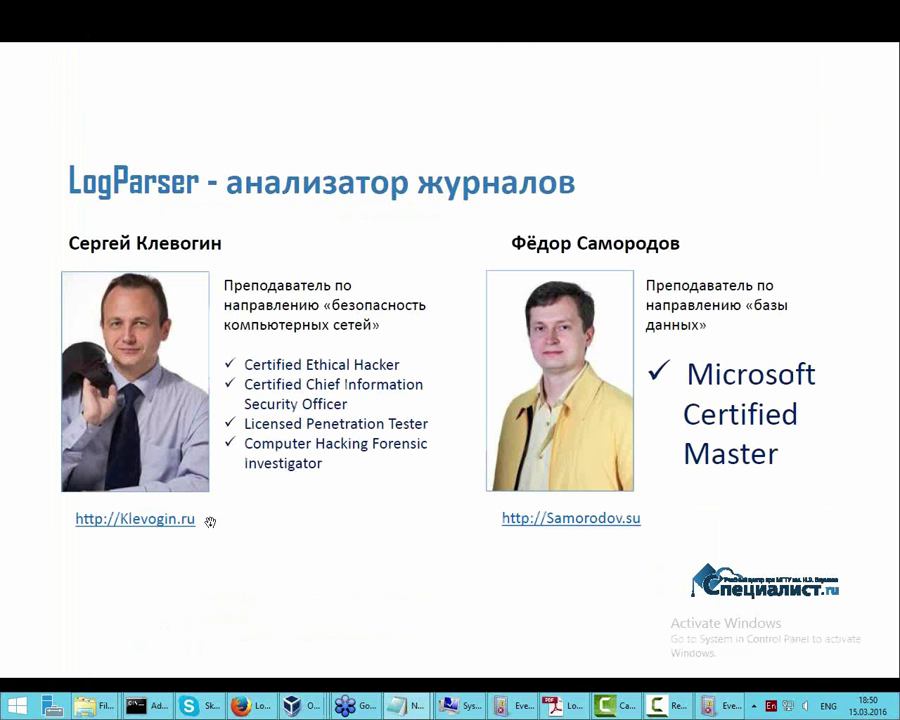
Switch to the host's administrator Command Prompt, change to the C:\Lab folder and clear the screen.
click(150, 706)
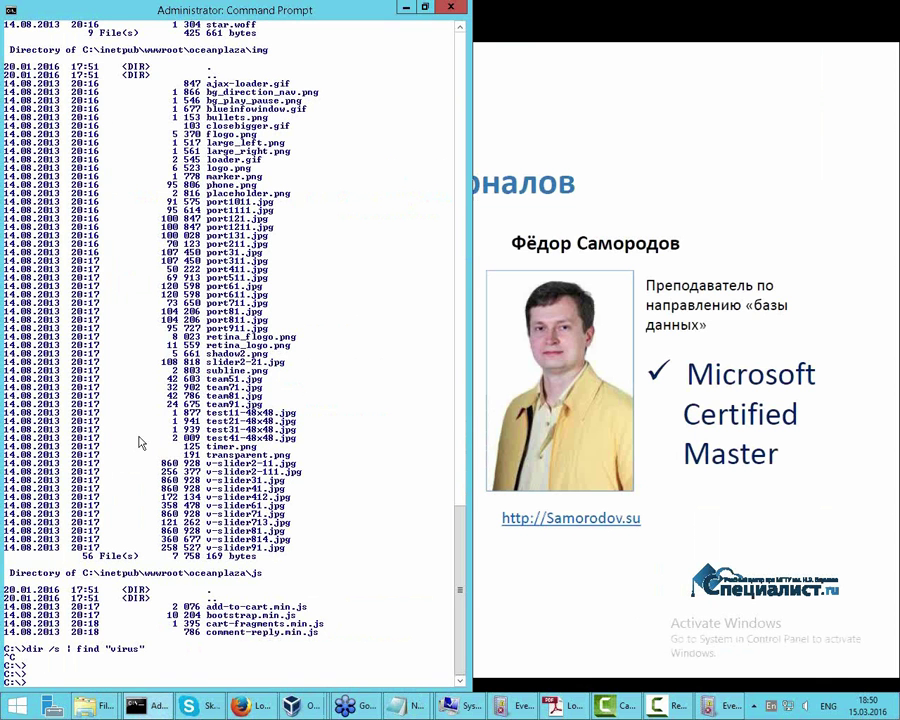
text(cd Lab)
key(Return)
text(cls)
key(Return)
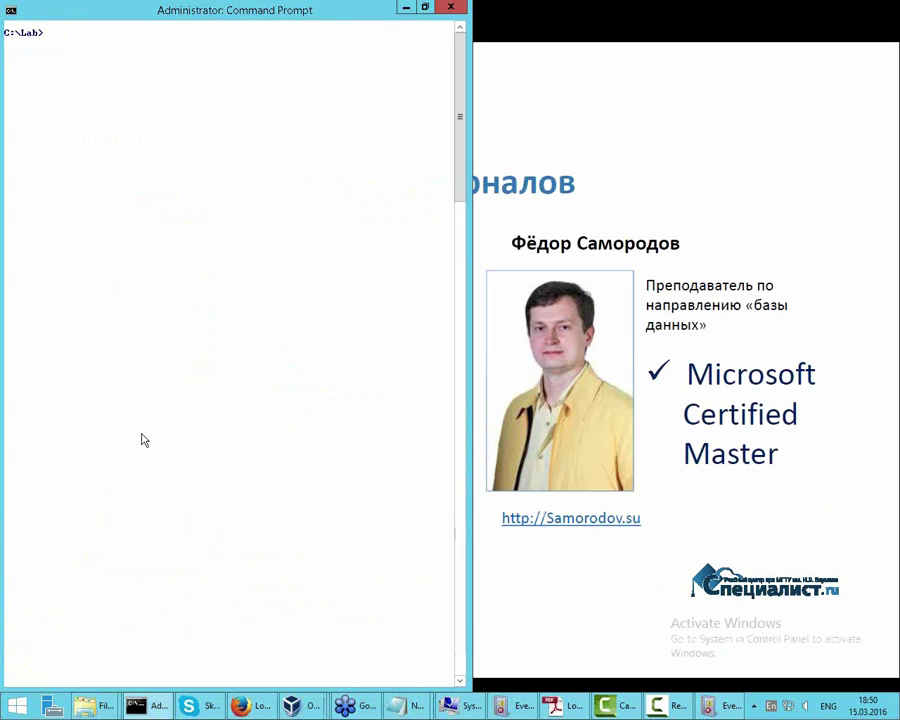
Display the general LogParser usage help and the IISW3C input format help with LogParser -i:IISW3C -h.
text(LogParser)
key(Return)
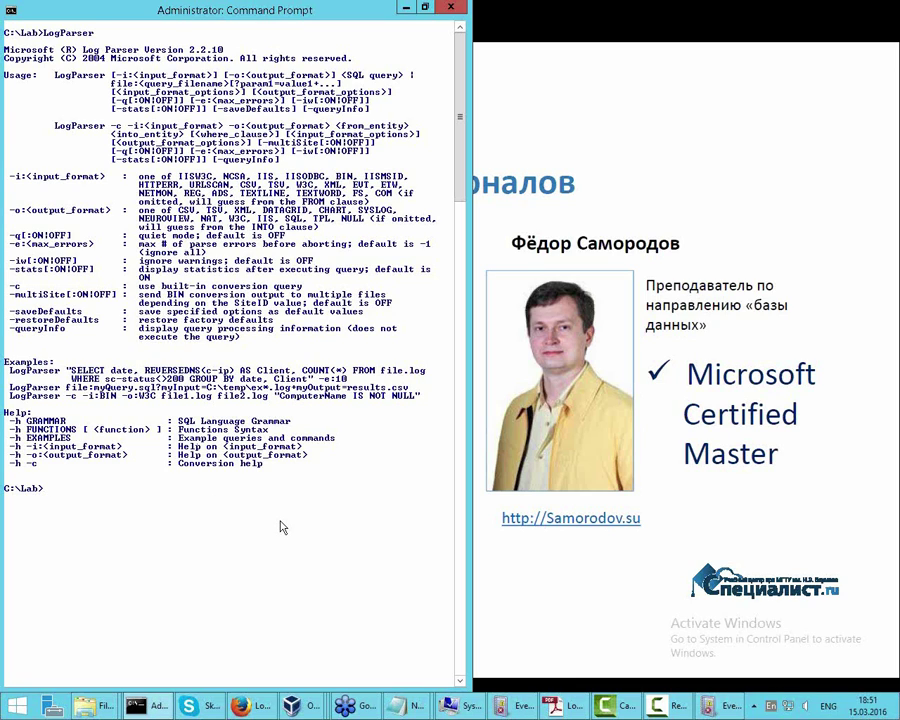
text(LogParser)
text(3C -h)
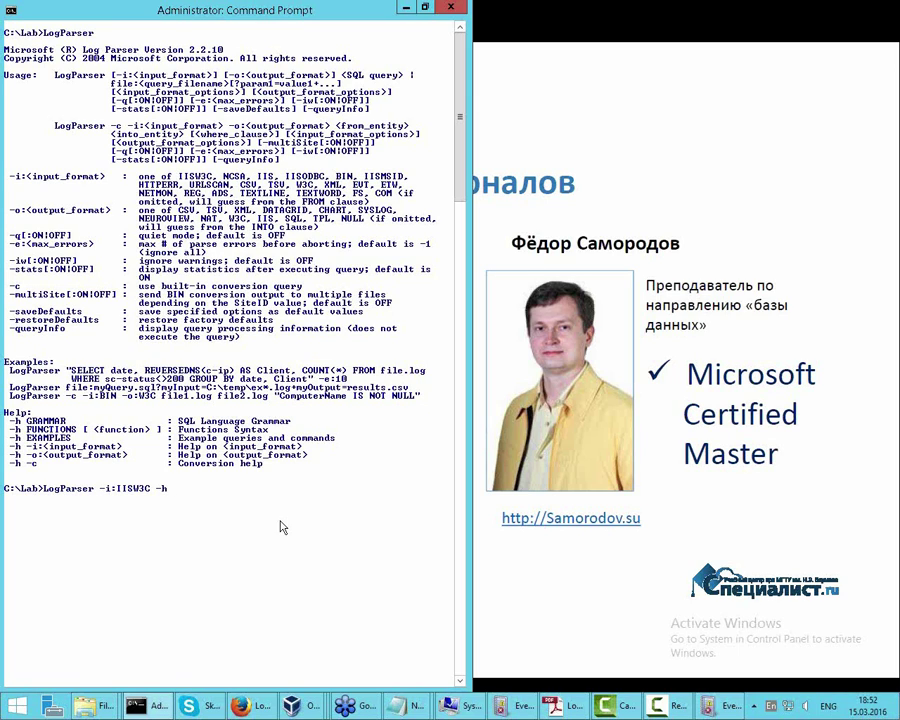
key(Return)
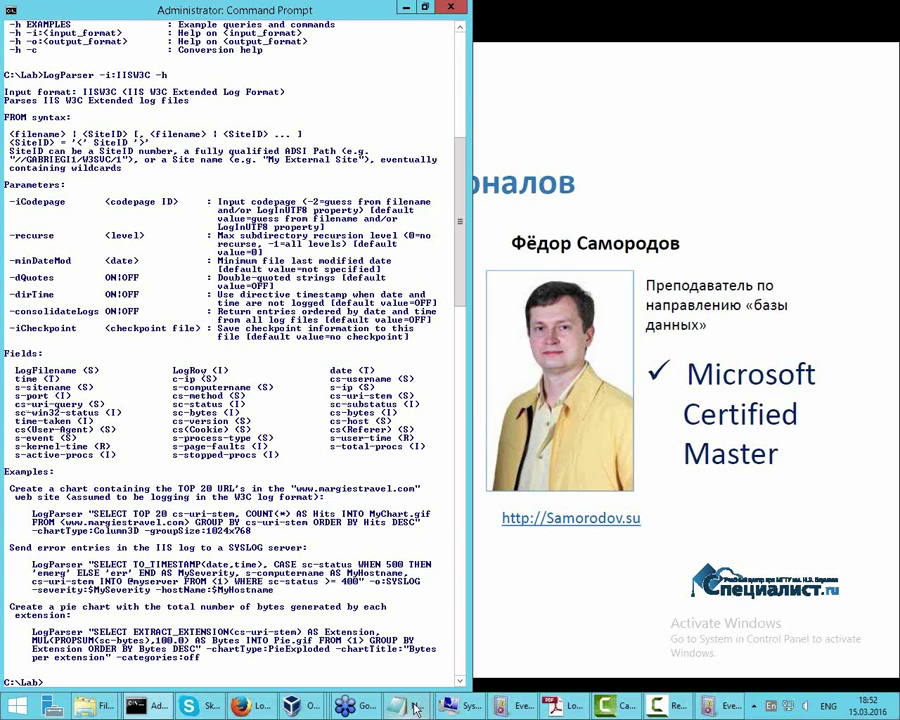
Open u_ex160315.log from the W3SVC1 log folder in Notepad++.
mouse_move(415, 710)
mouse_move(117, 707)
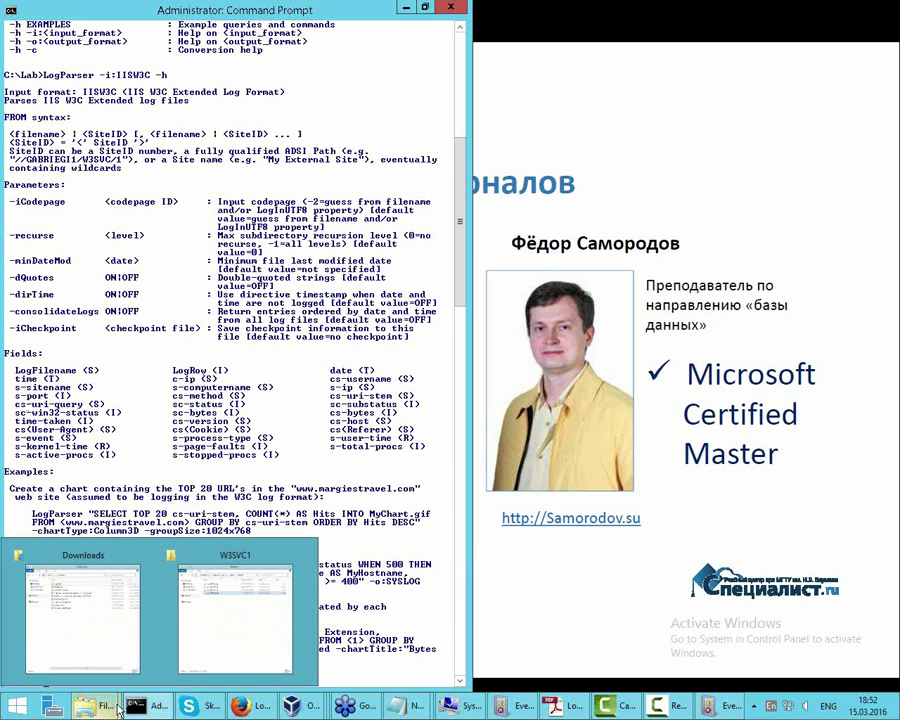
click(236, 640)
drag(460, 110, 617, 80)
right_click(492, 197)
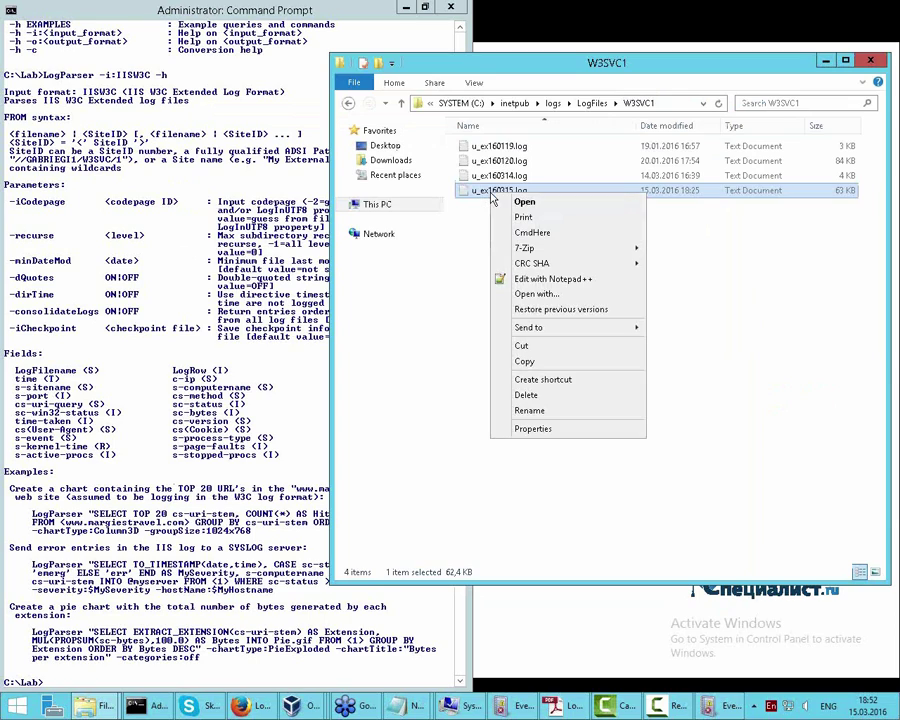
click(545, 277)
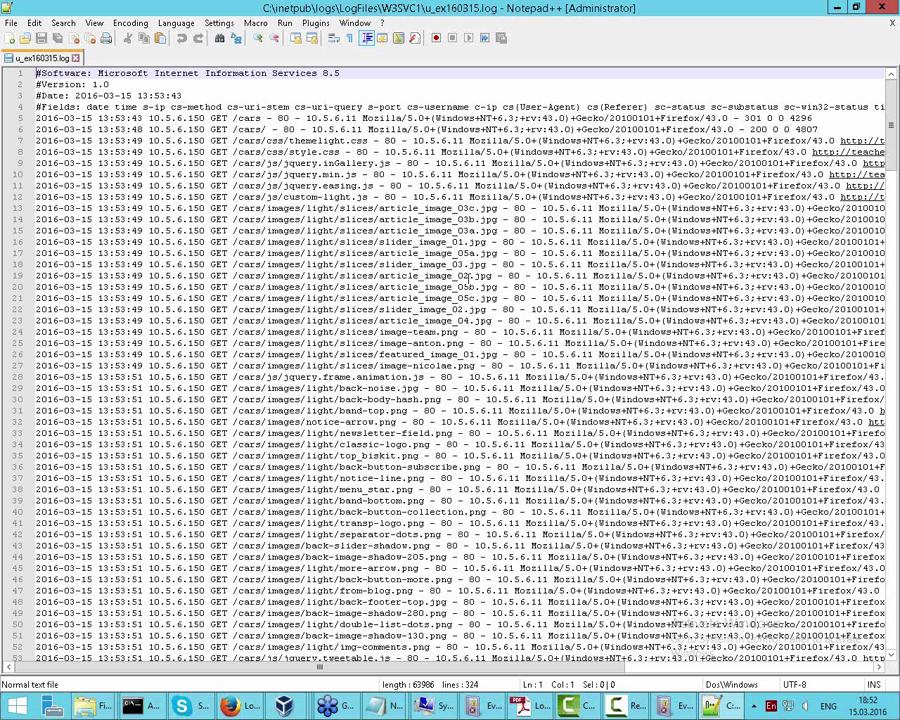
Examine the #Fields header line of the log, highlighting the sc-status and sc-substatus fields.
click(119, 107)
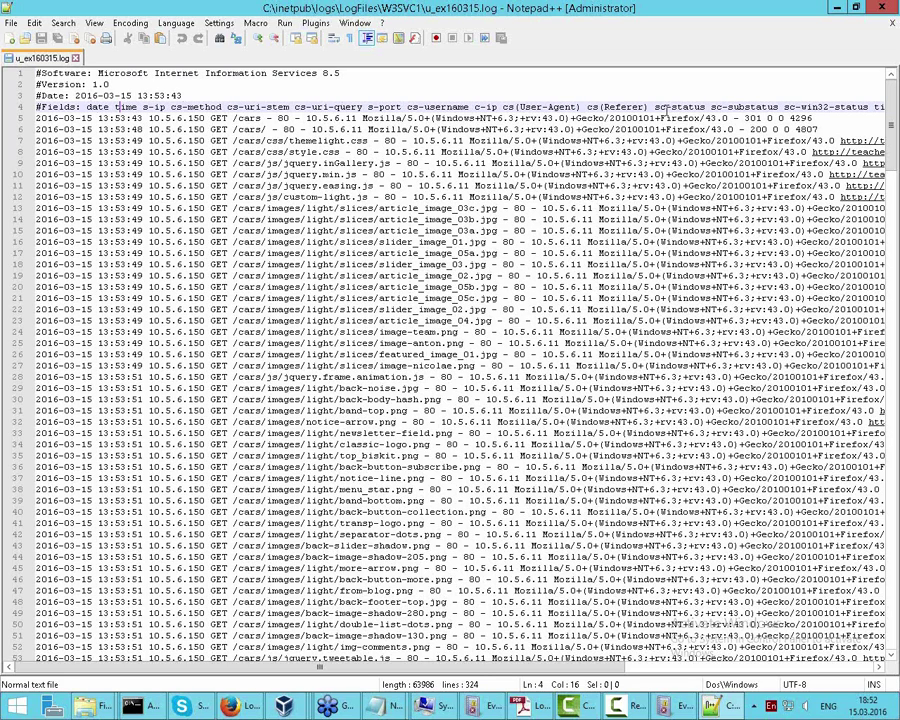
double_click(657, 106)
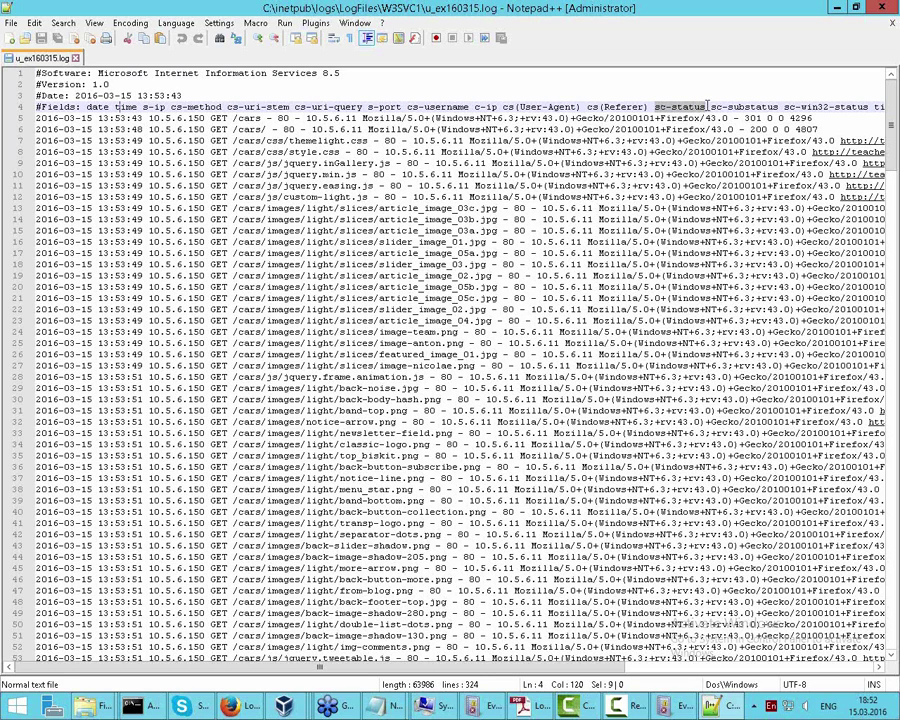
double_click(716, 106)
shift+click(776, 106)
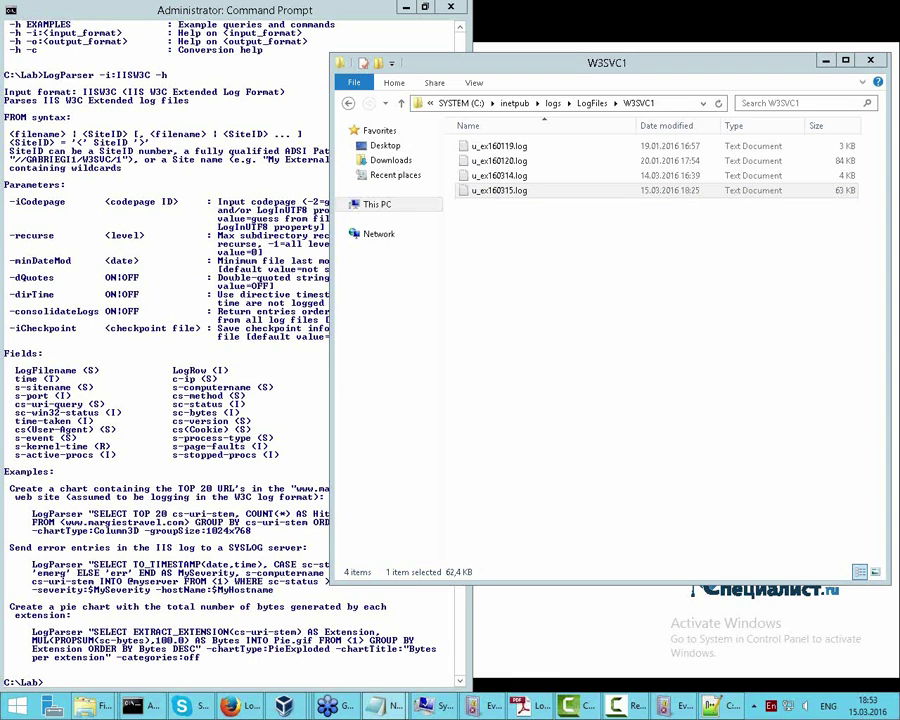
Look at the site folders inside LogFiles and go back into W3SVC1.
click(592, 103)
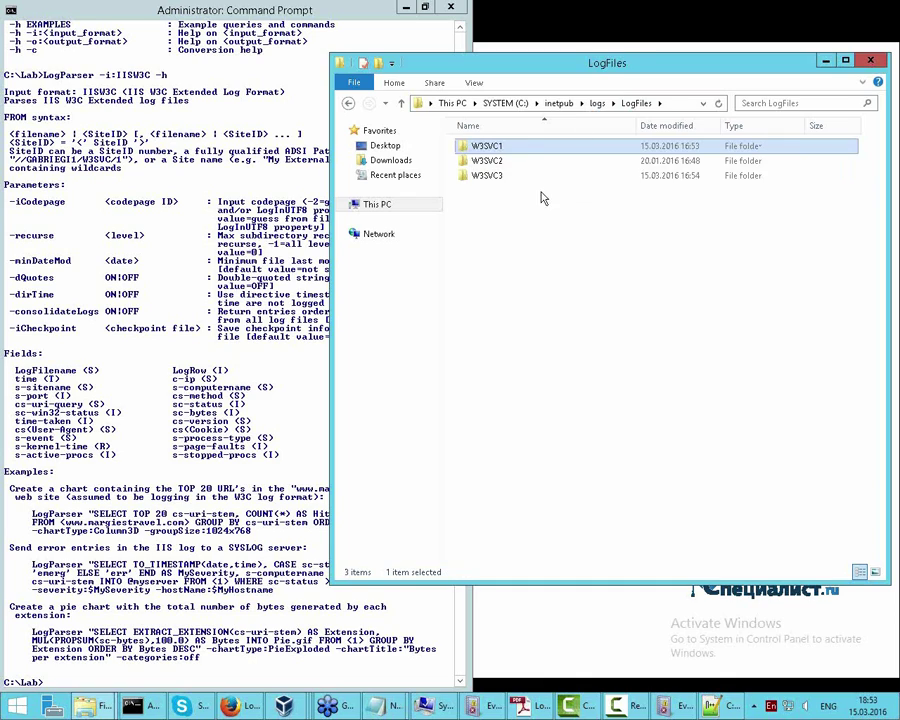
double_click(502, 148)
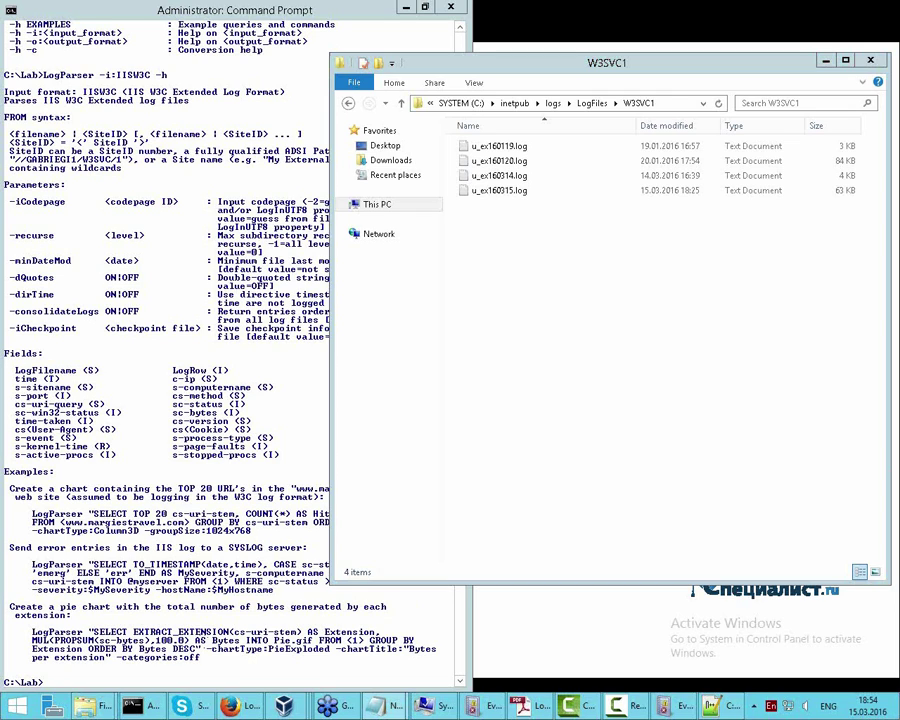
Paste and run LogParser.exe -i:IISW3C -rtp:-1 "SELECT cs-uri-stem FROM <1> WHERE sc-status=404" in the Command Prompt.
click(201, 683)
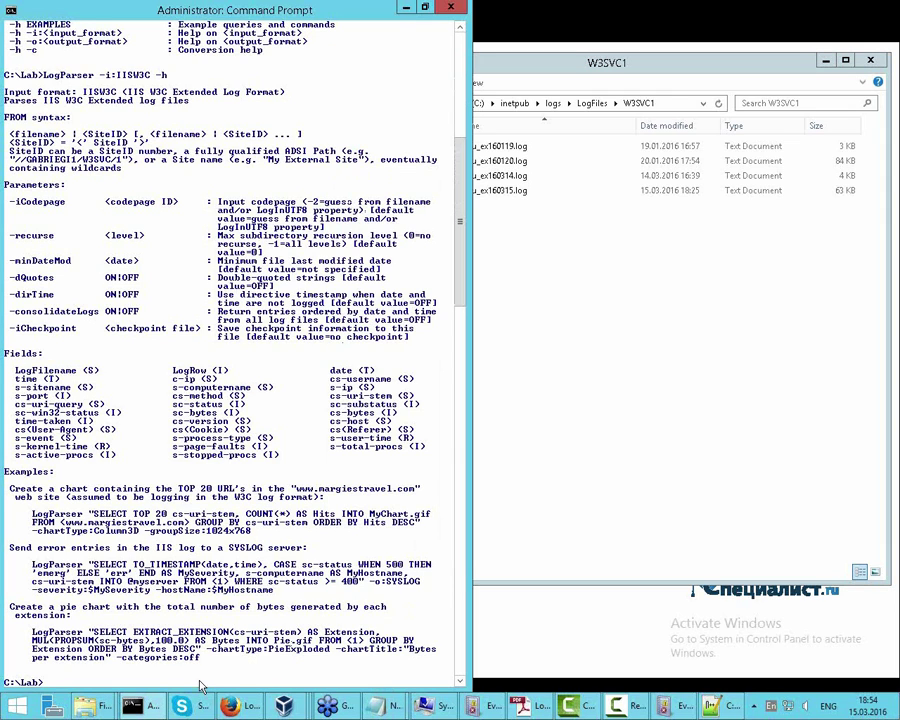
right_click(199, 684)
click(232, 621)
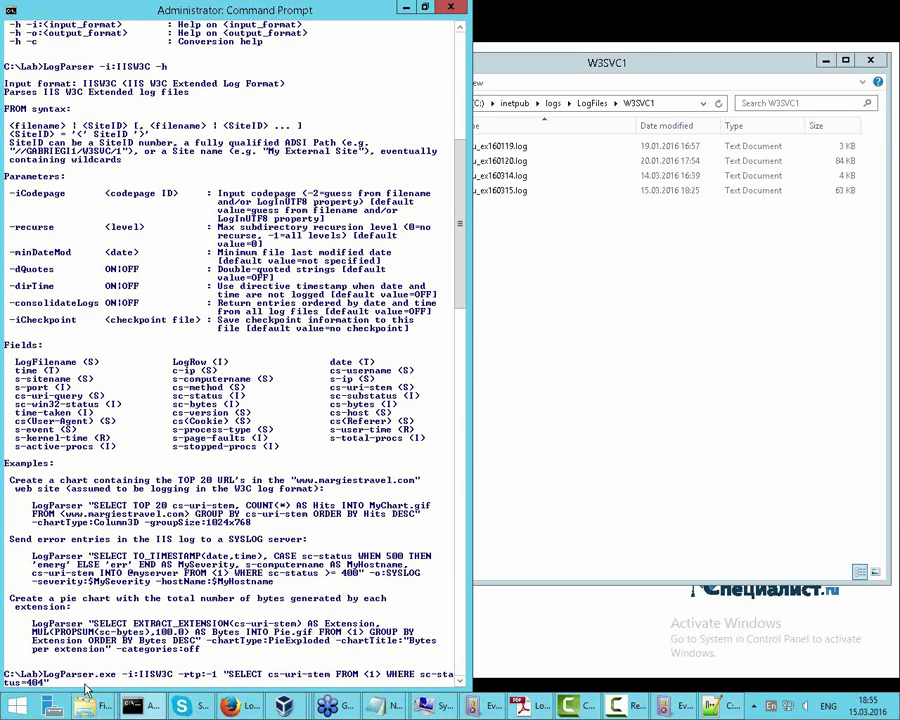
key(Return)
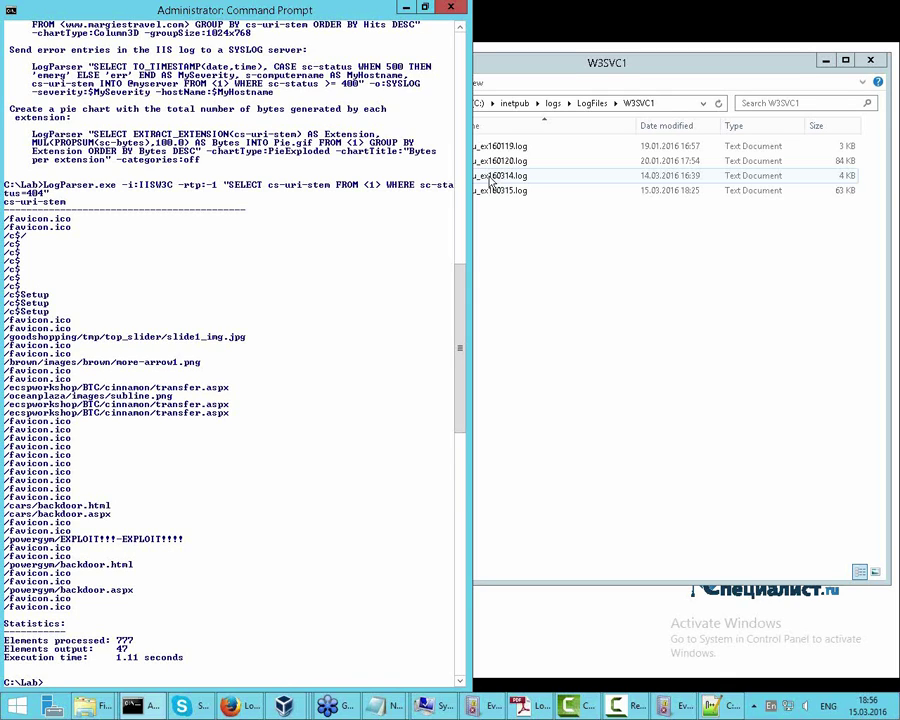
Rerun the 404 query with its source changed from <1> to u_ex1.log.
scroll(215, 483, down, 4)
scroll(218, 470, down, 1)
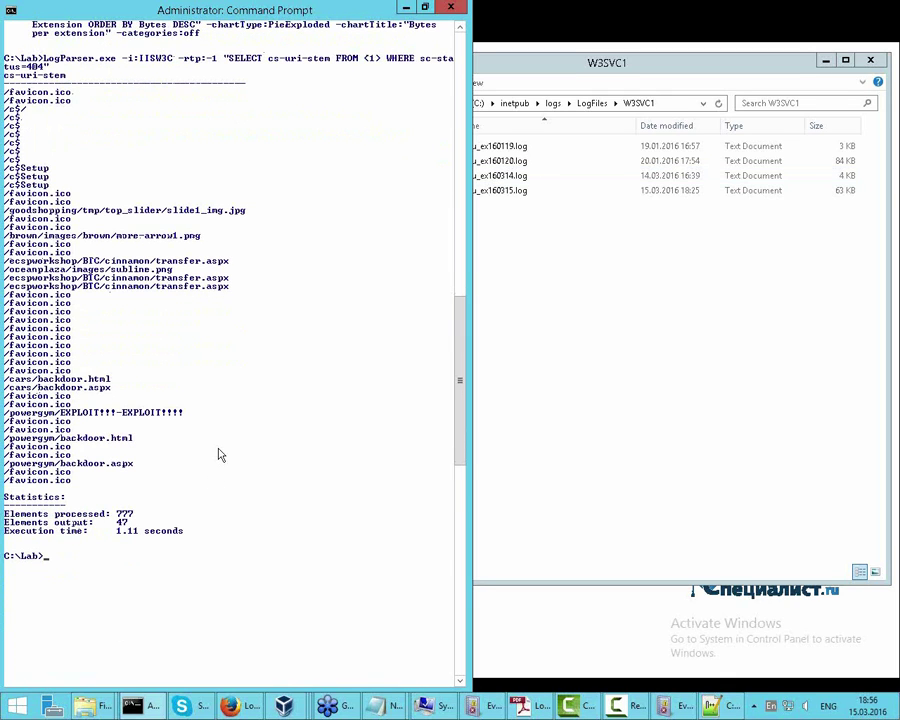
key(Up)
key(Left)
key(Left)
key(Left)
key(Left)
key(Left)
key(Left)
key(Left)
key(Left)
key(Left)
key(Left)
key(Left)
key(Left)
key(Left)
key(Left)
key(Left)
key(Left)
key(Left)
key(Left)
key(Left)
key(Left)
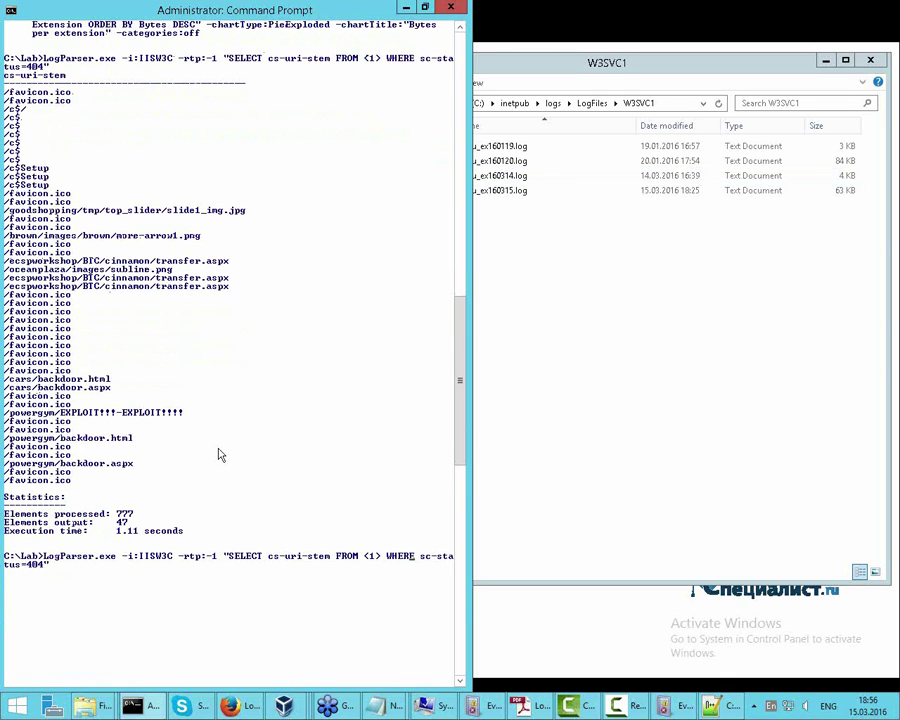
key(BackSpace)
key(BackSpace)
key(BackSpace)
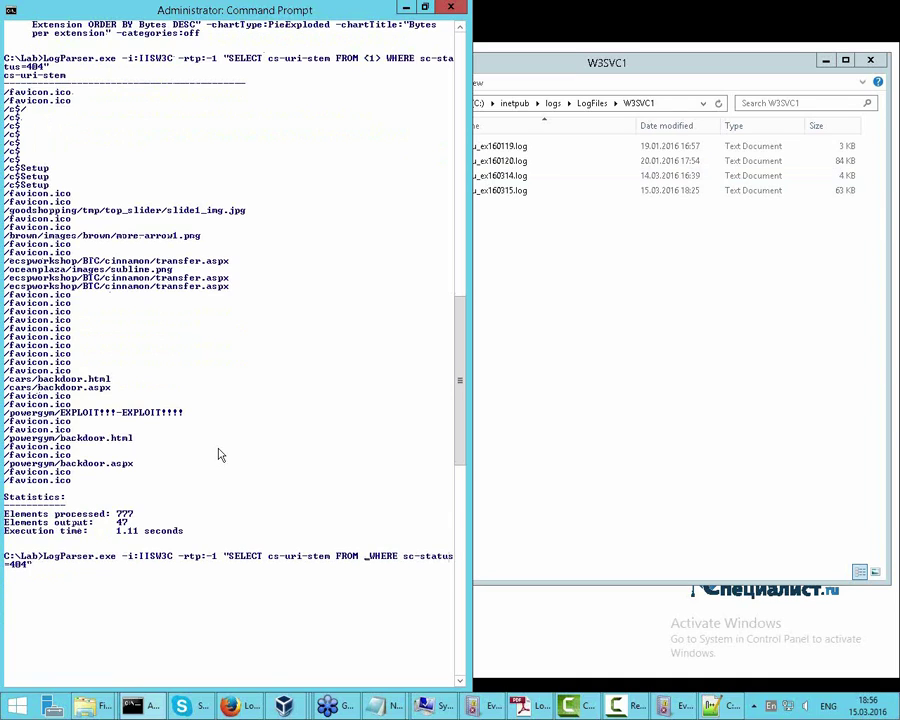
text(u_ex)
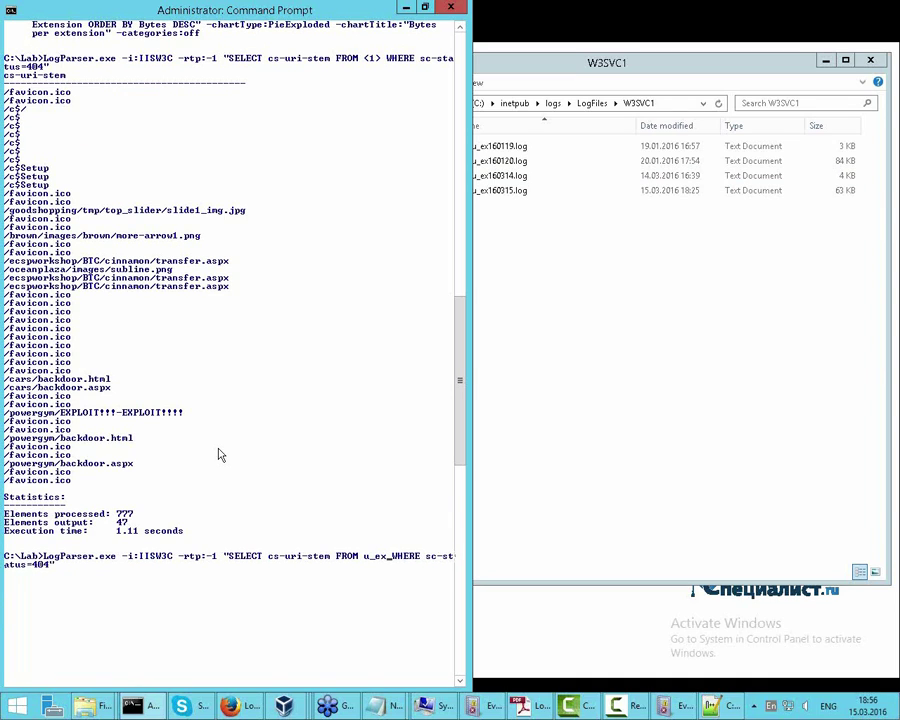
text(1.log)
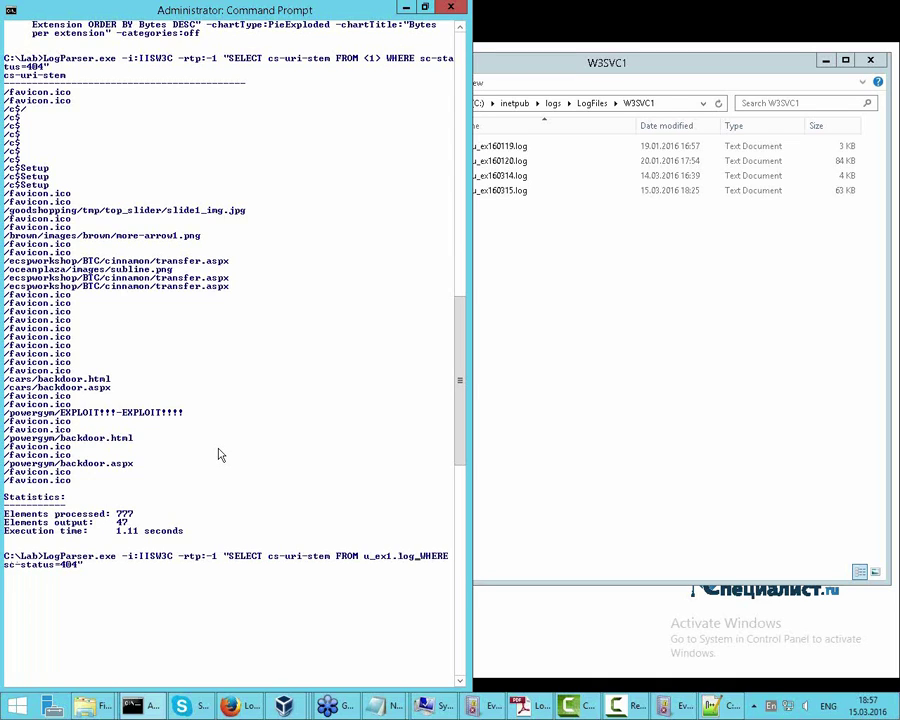
key(Return)
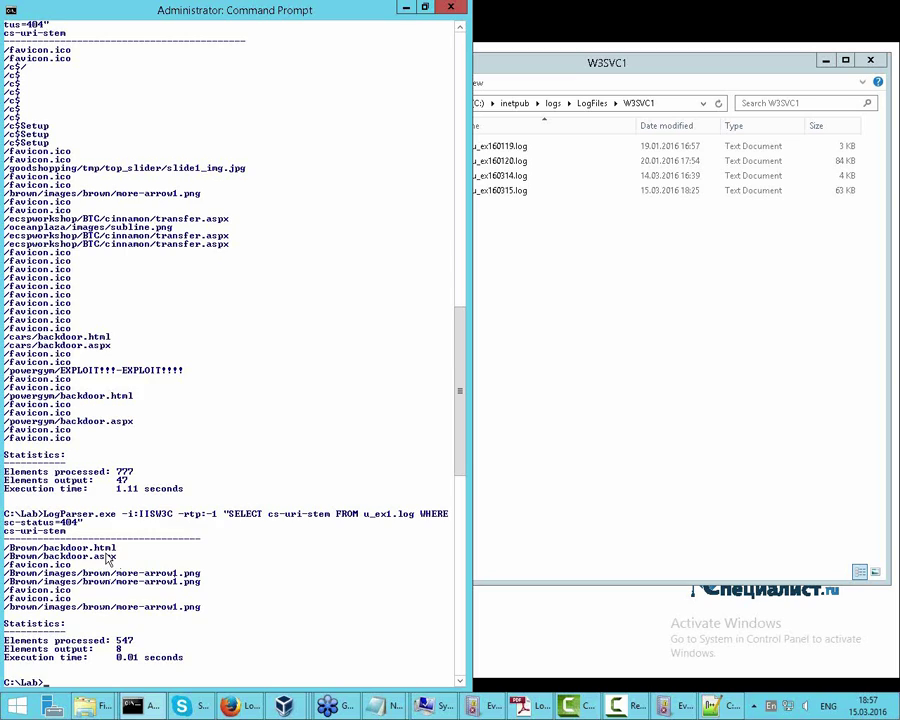
Run the same 404 query against u_ex2.log.
key(Up)
key(Left)
key(Left)
key(Left)
key(Left)
key(Left)
key(Left)
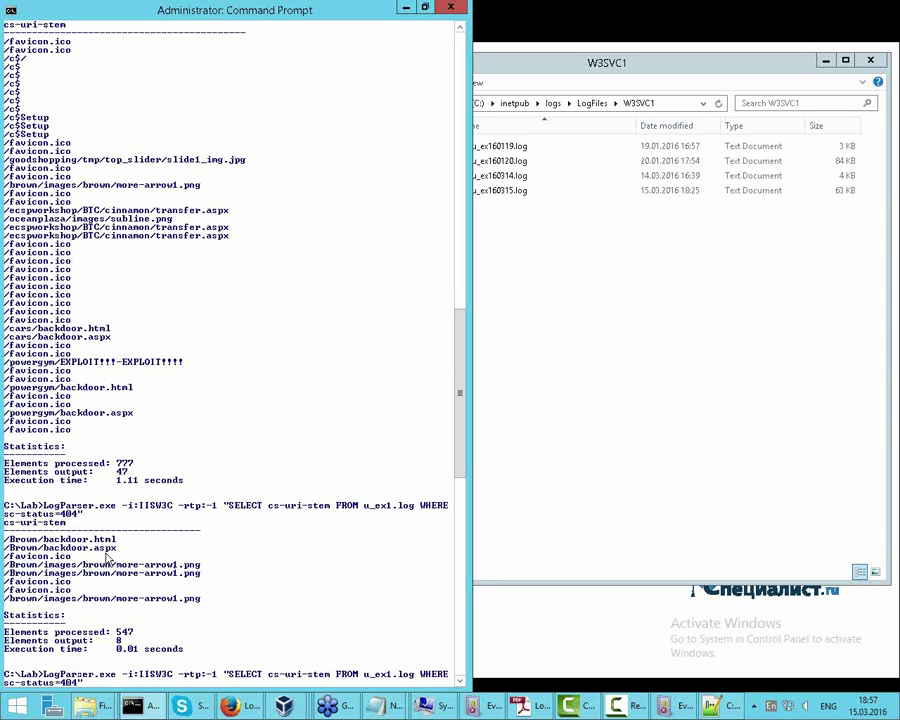
key(BackSpace)
text(2)
key(Return)
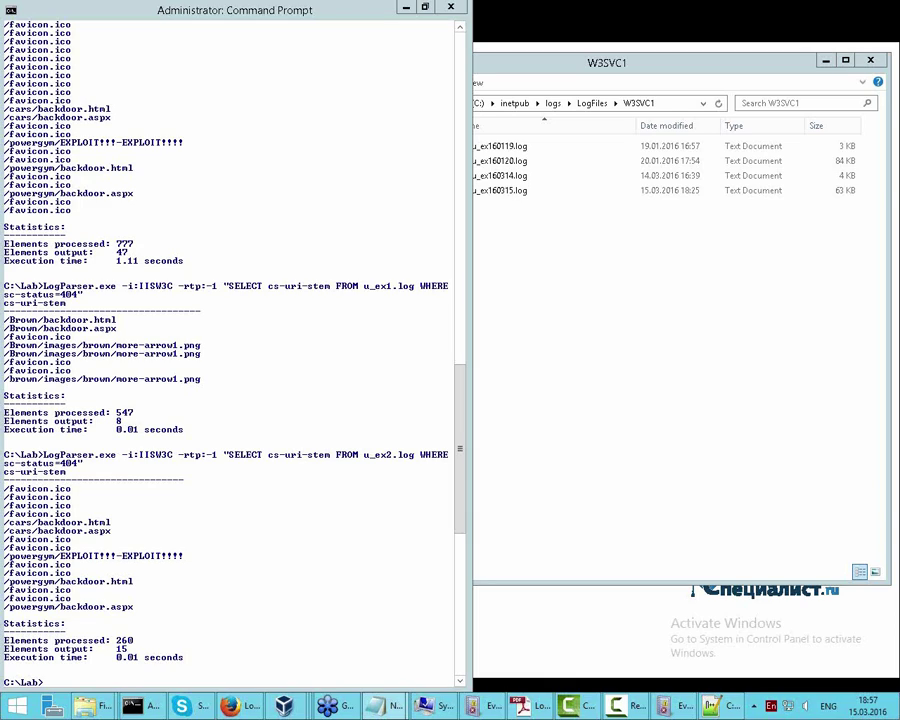
Review the IISW3C help's parameters, fields and examples, and return to the latest query output.
scroll(263, 358, up, 16)
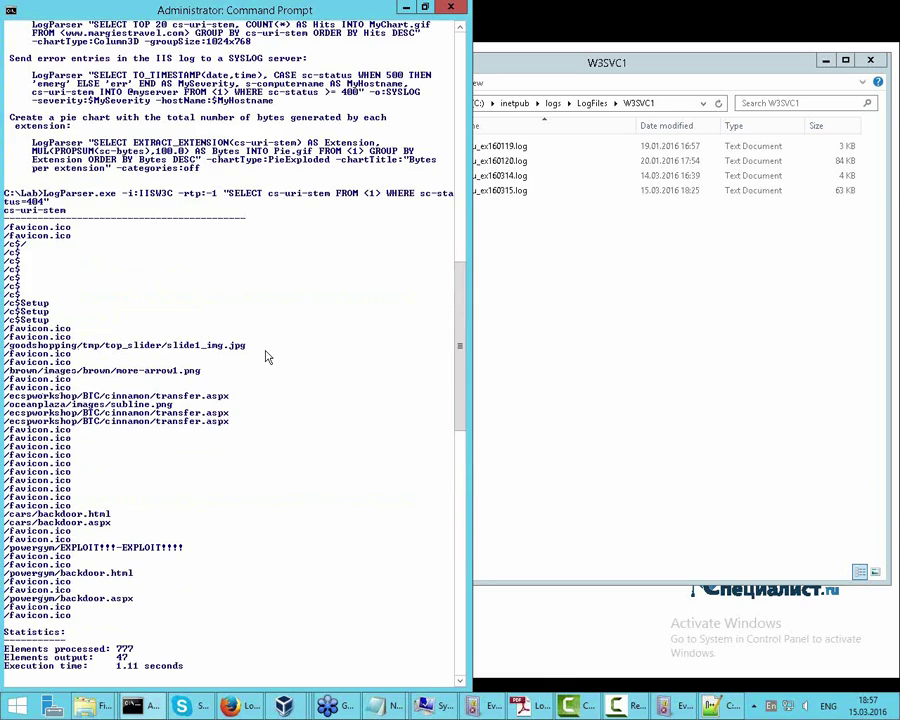
scroll(266, 357, up, 11)
scroll(297, 383, up, 5)
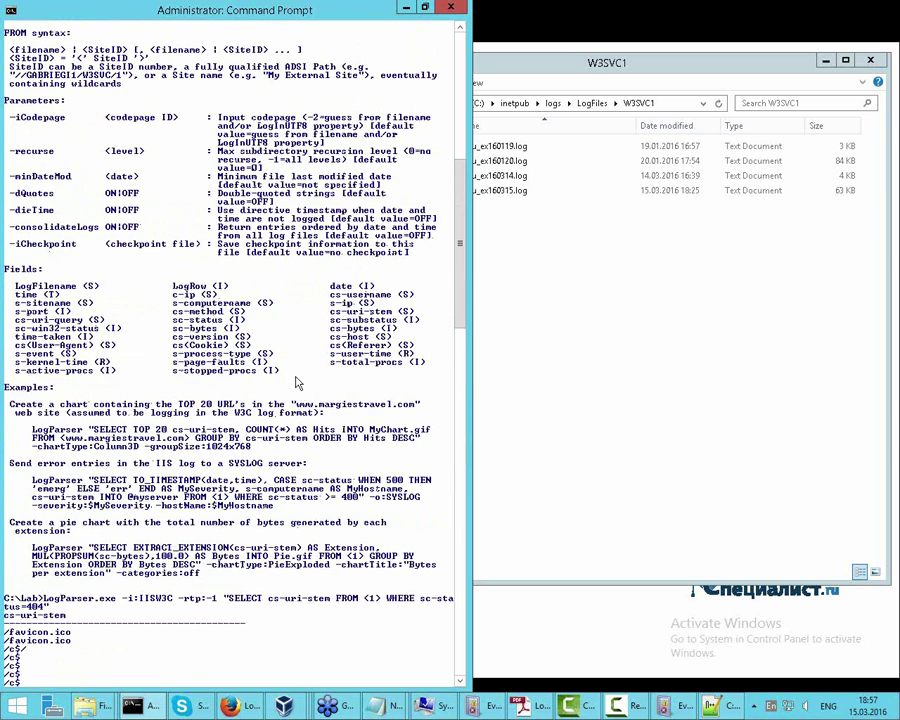
scroll(297, 383, up, 3)
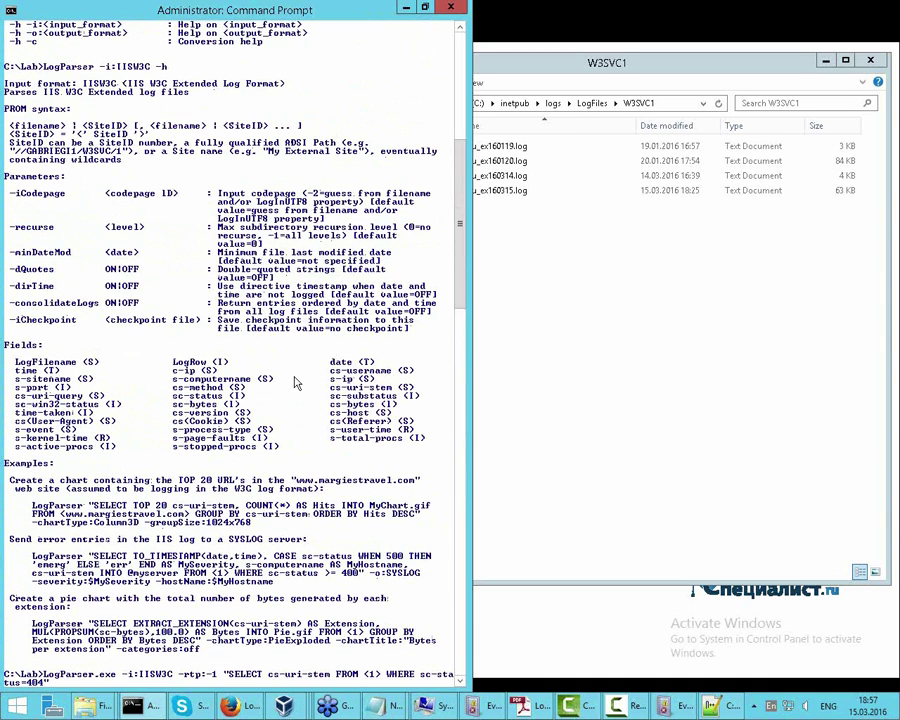
scroll(297, 383, up, 1)
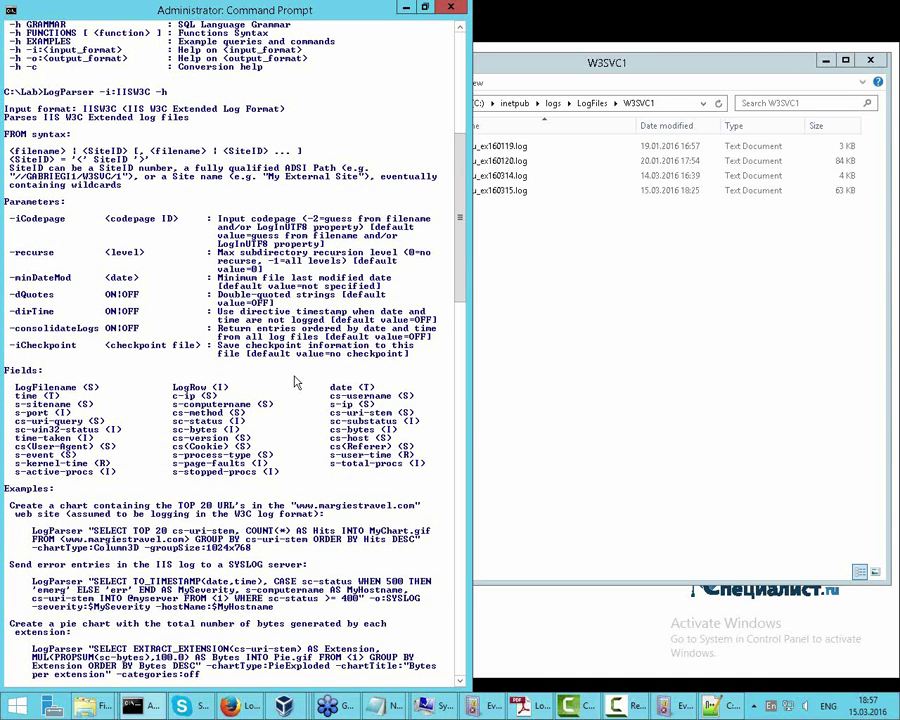
scroll(297, 383, up, 1)
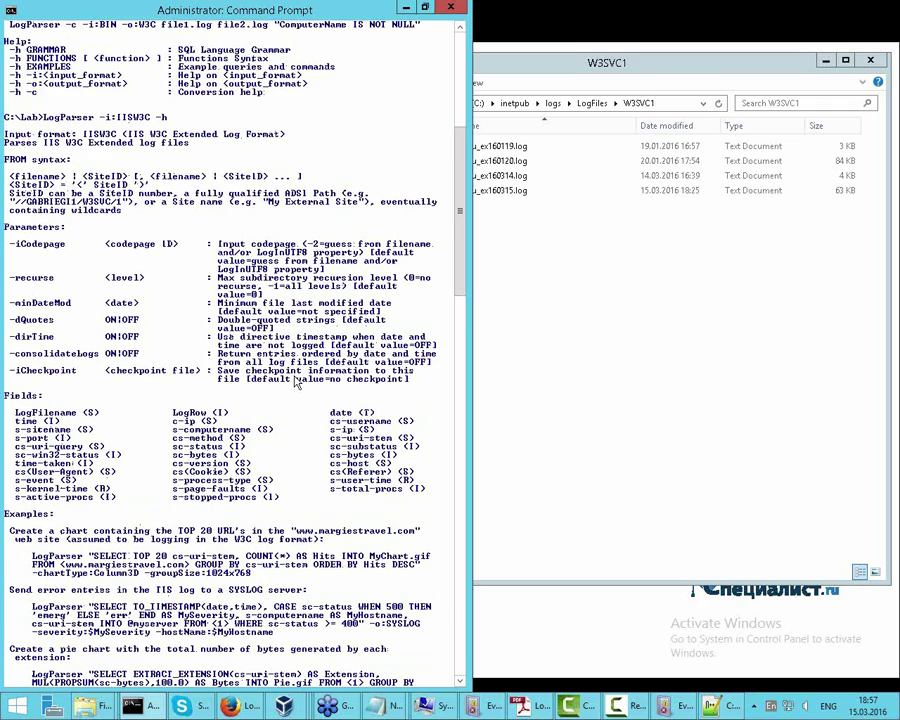
scroll(297, 383, down, 20)
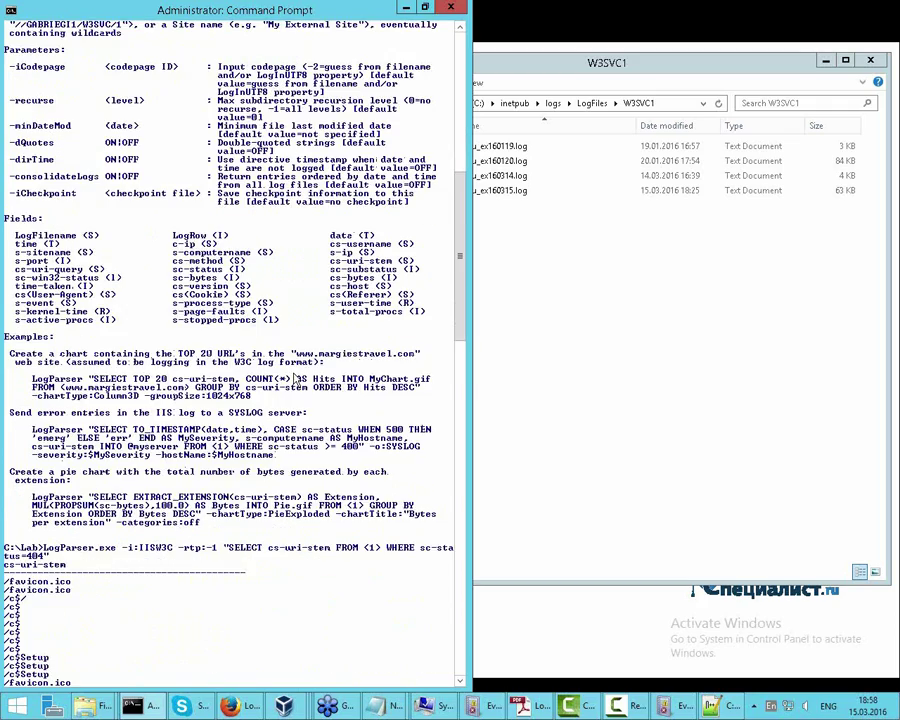
scroll(297, 378, down, 7)
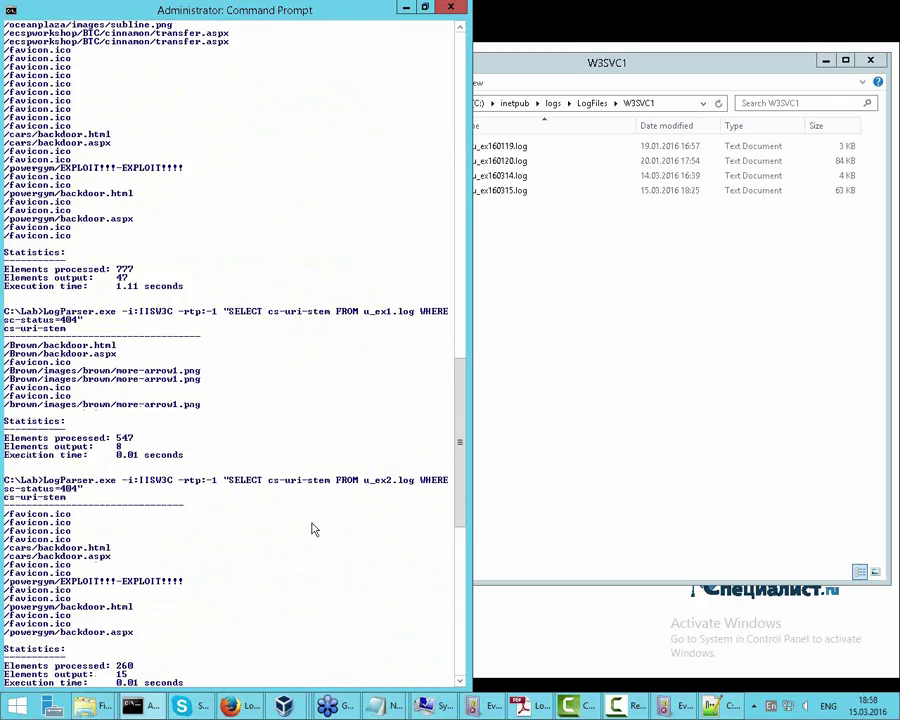
scroll(262, 495, down, 6)
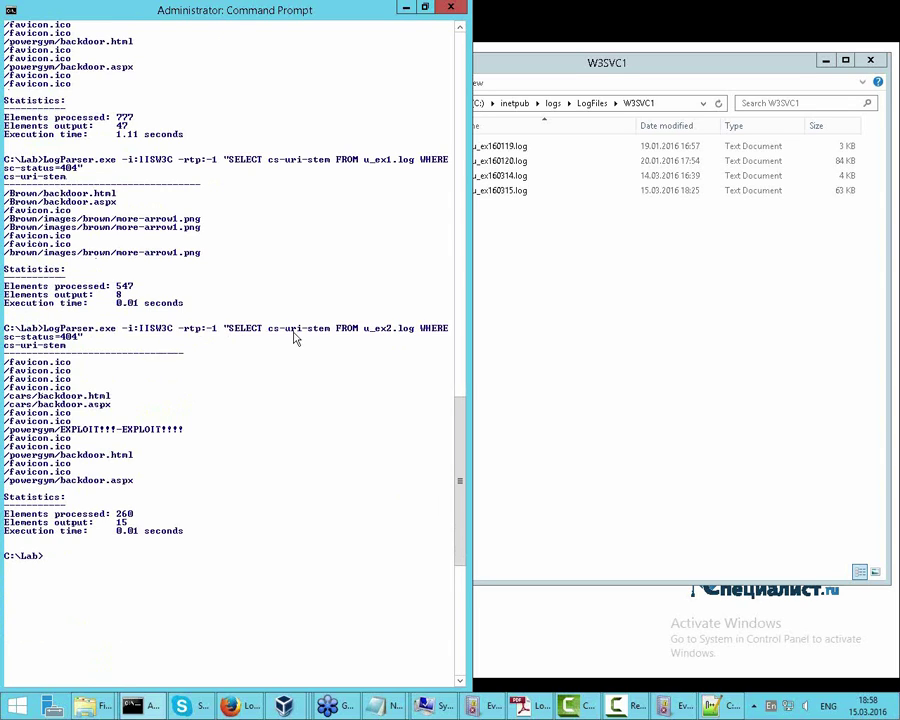
Open s404.sql in Notepad from the Command Prompt and examine its %F% and %STATUS% parameters against the commented sample command.
scroll(296, 338, down, 4)
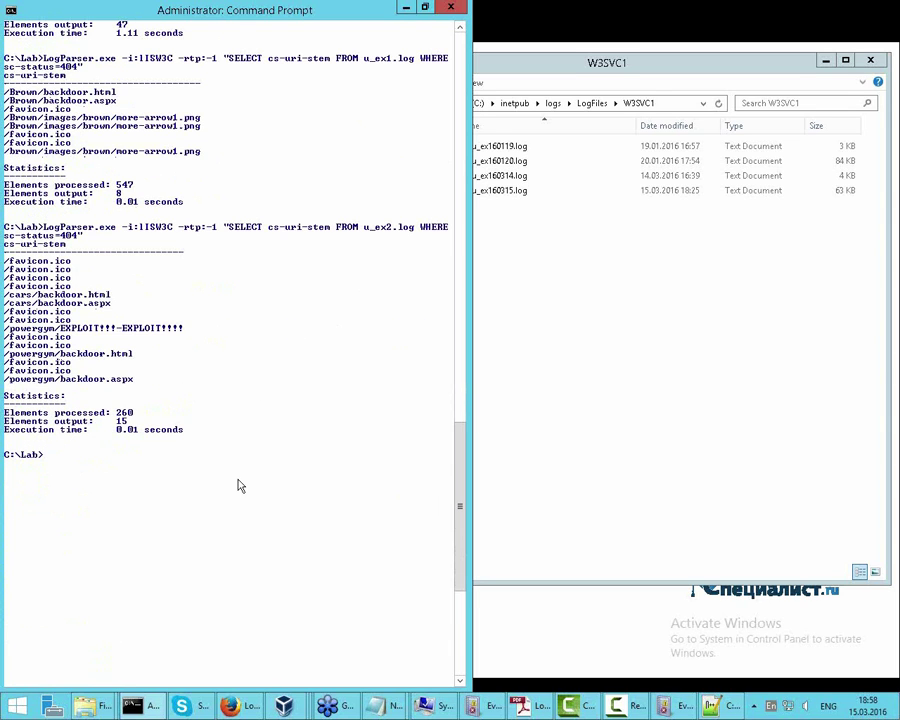
text(notepad s404.sql)
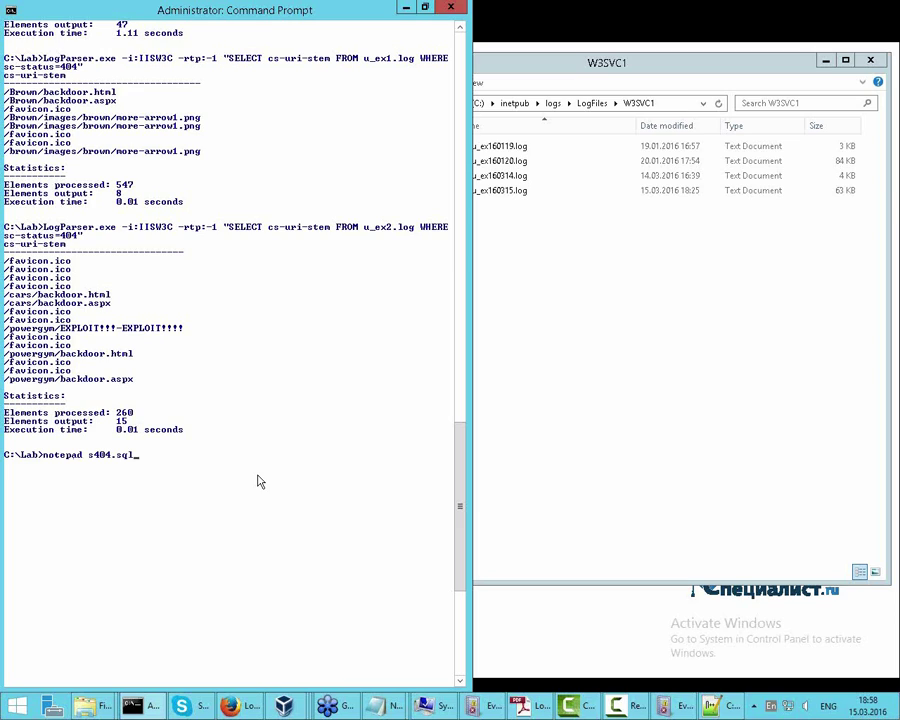
key(Return)
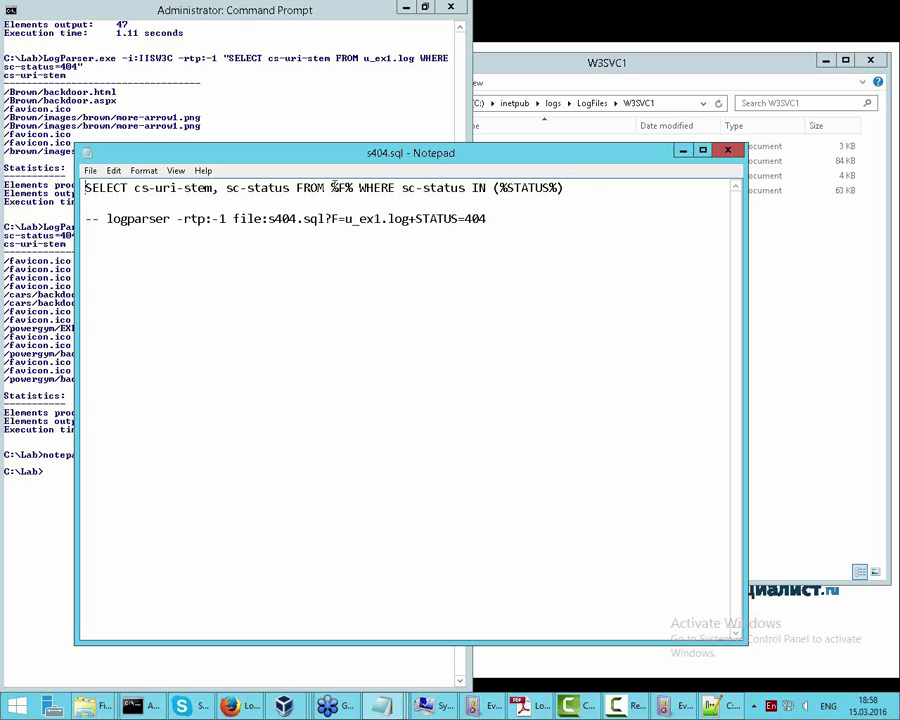
drag(355, 187, 397, 236)
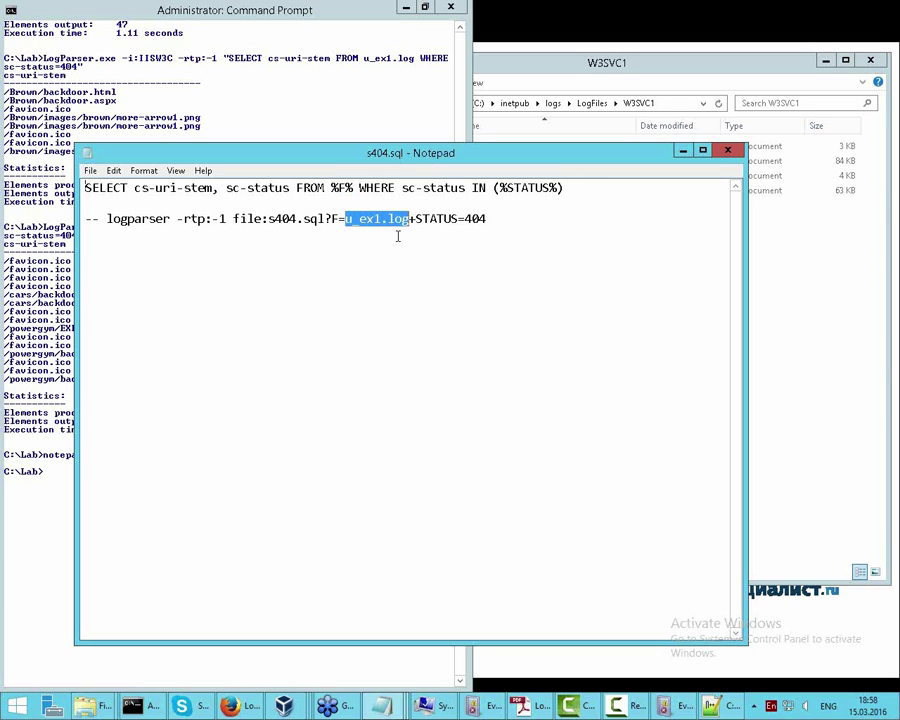
drag(493, 189, 549, 189)
click(472, 218)
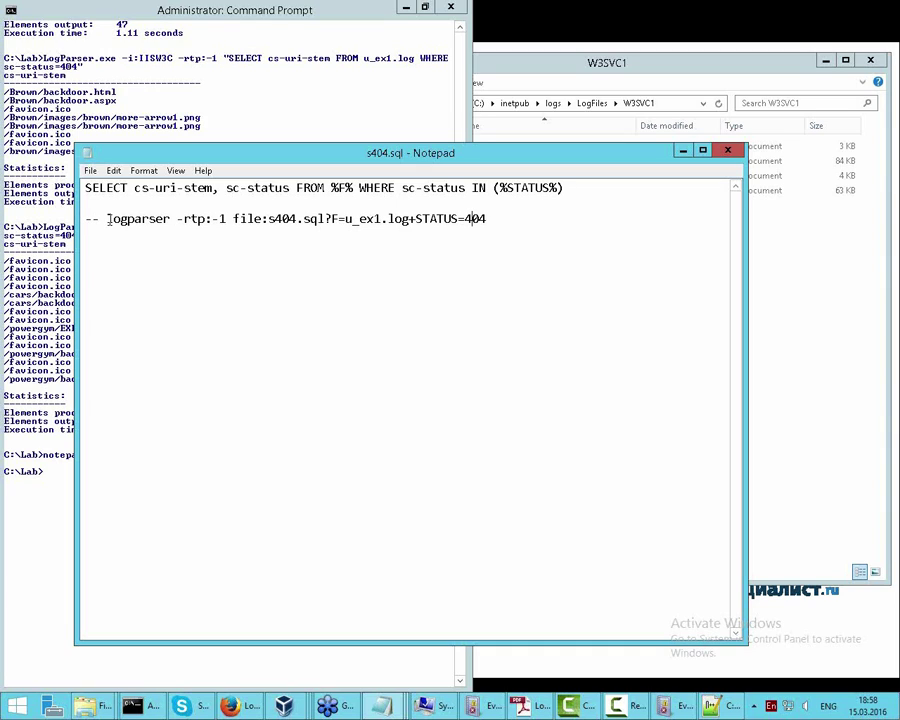
Change the log file in the commented sample command of s404.sql to u_ex2.log.
drag(108, 218, 490, 227)
right_click(255, 227)
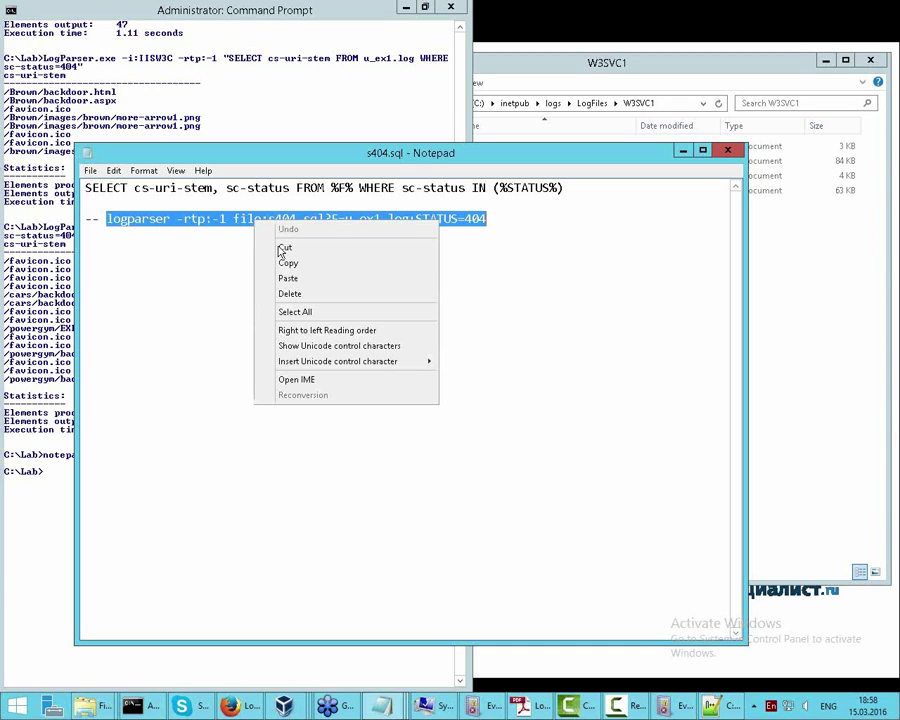
click(291, 263)
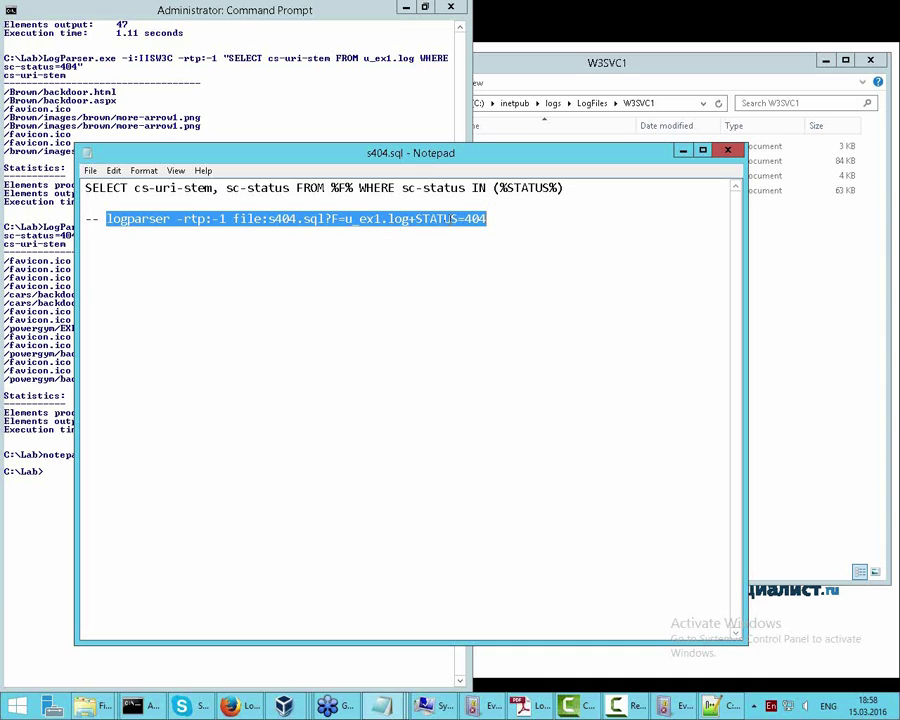
click(381, 222)
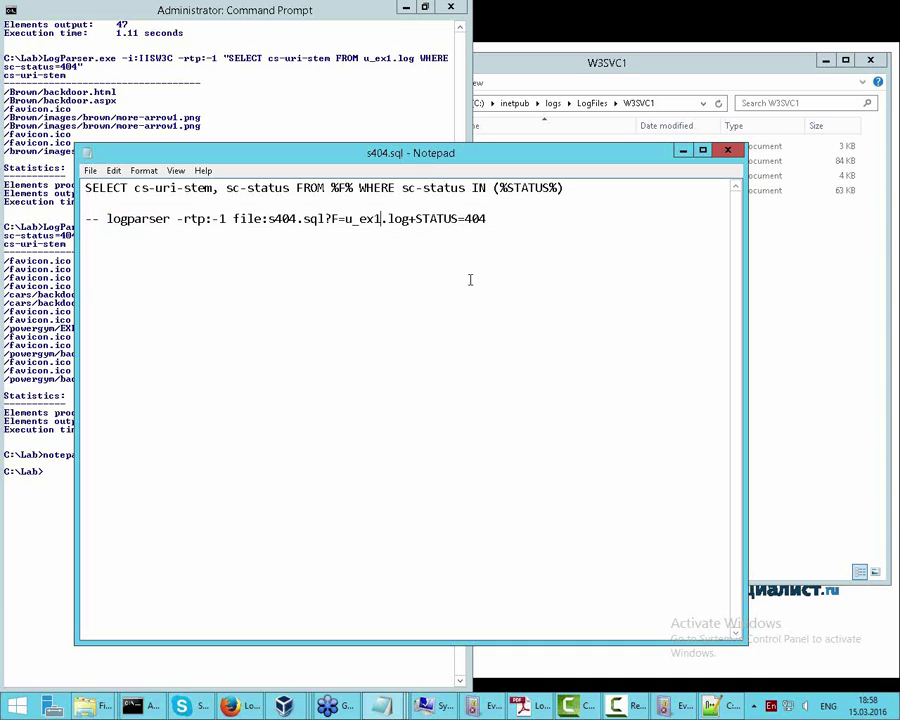
key(BackSpace)
text(2)
Copy the sample command logparser -rtp:-1 file:s404.sql?F=u_ex2.log+STATUS=404 from s404.sql and run it in the Command Prompt.
drag(106, 220, 410, 220)
shift+click(526, 220)
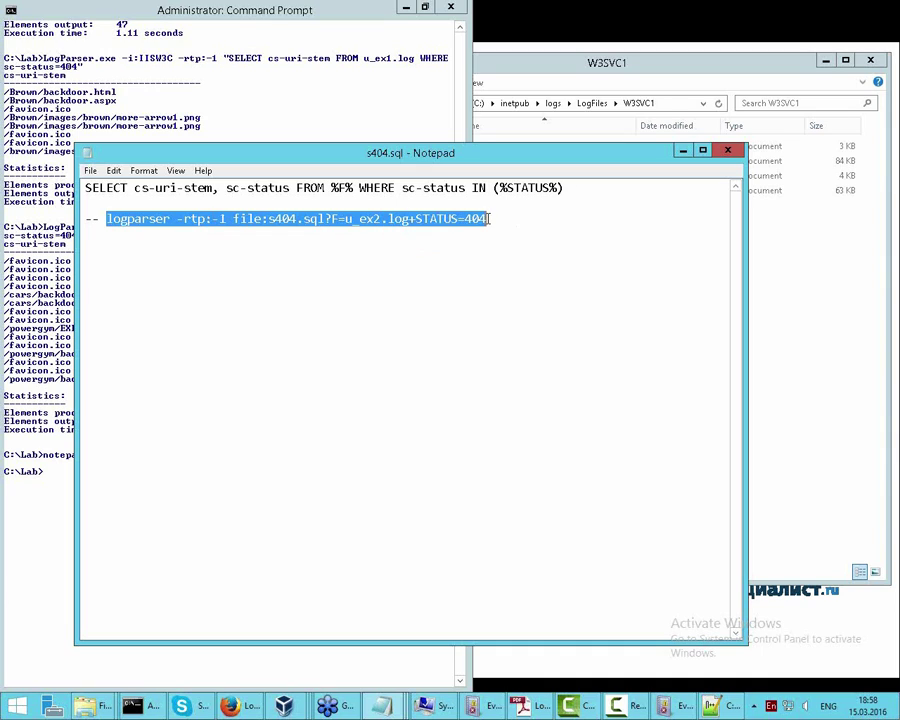
right_click(474, 218)
click(515, 262)
click(96, 496)
right_click(96, 494)
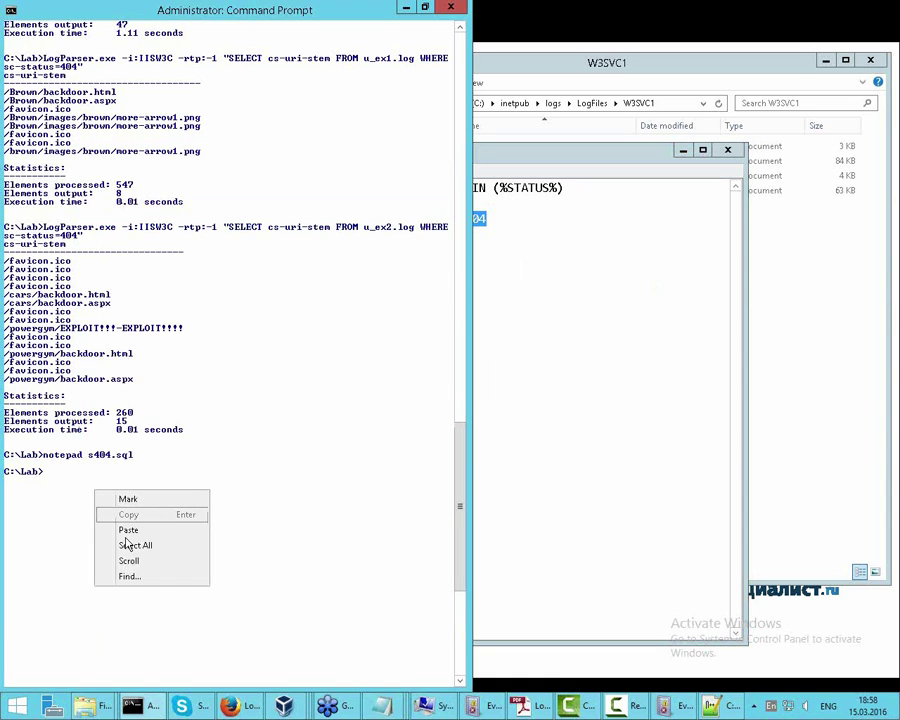
click(128, 527)
key(Return)
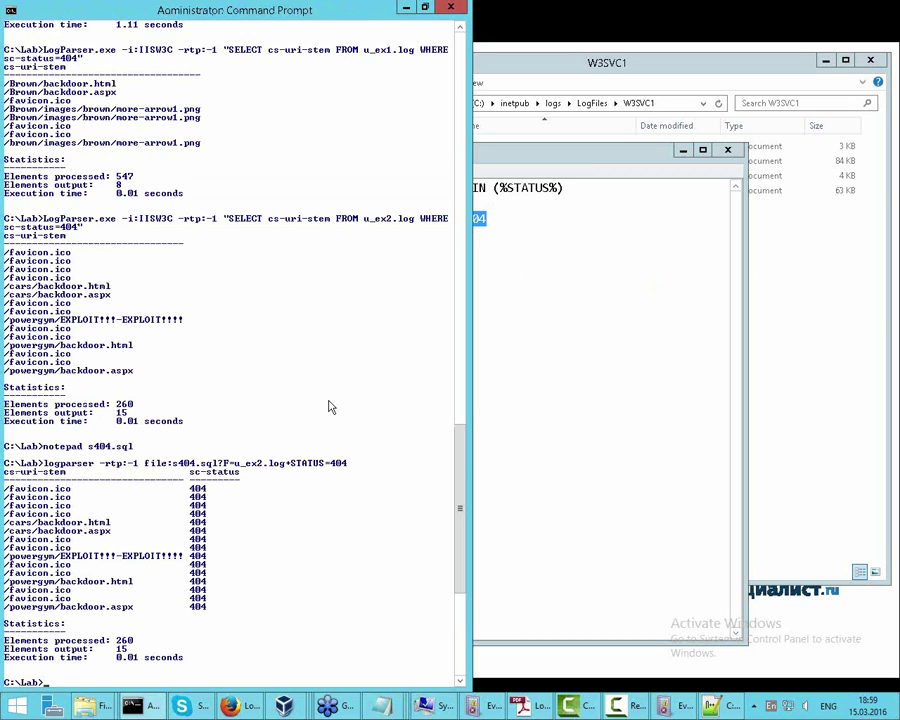
Rerun the s404.sql query on u_ex2.log with STATUS=403.
key(Up)
key(BackSpace)
text(3)
key(Return)
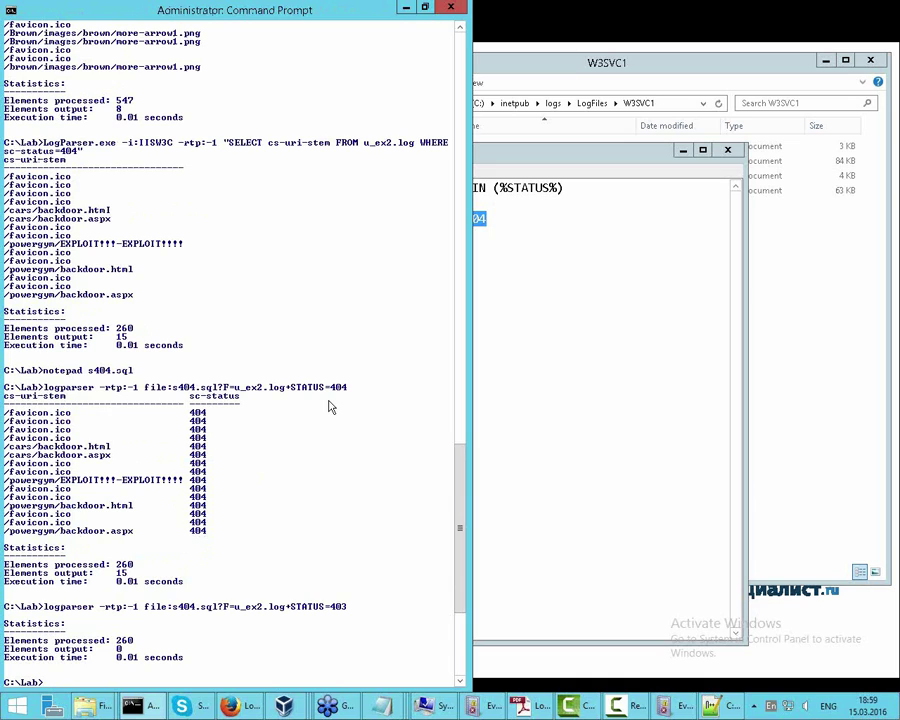
Rerun the s404.sql query on u_ex2.log with STATUS=401.
key(Up)
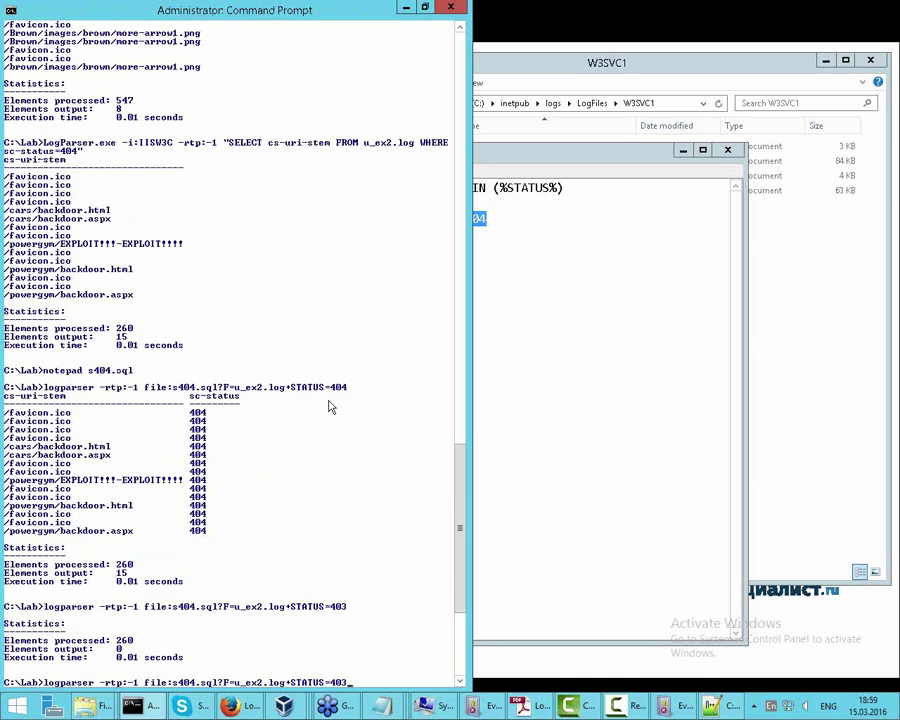
key(BackSpace)
text(1)
key(Return)
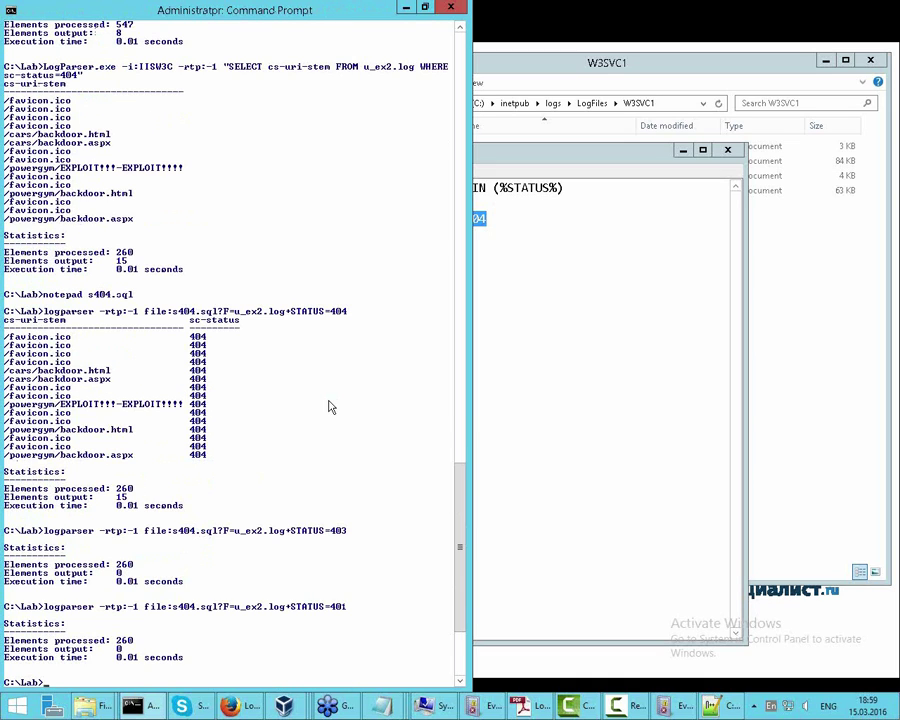
Rerun the s404.sql query on u_ex2.log with STATUS=304.
key(Up)
key(BackSpace)
key(BackSpace)
key(BackSpace)
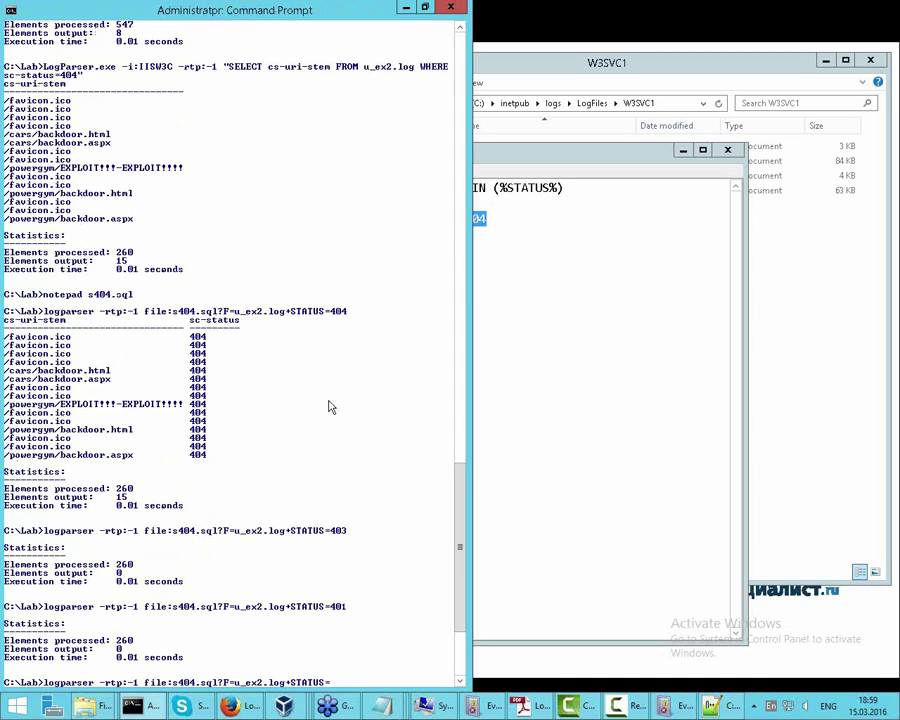
text(304)
key(Return)
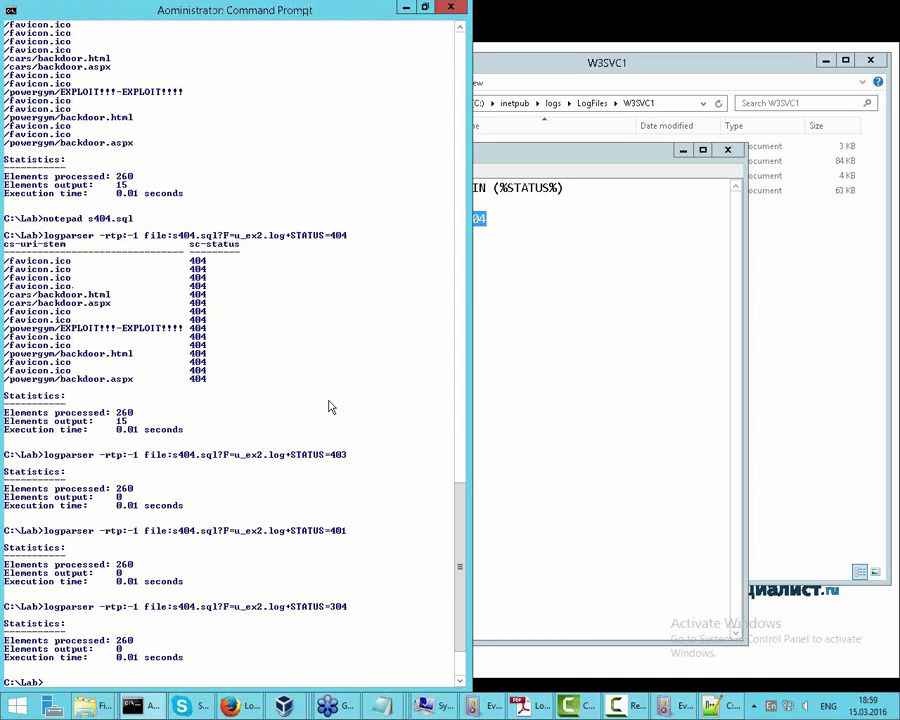
Rerun the s404.sql query on u_ex2.log with STATUS=200.
key(Up)
key(BackSpace)
key(BackSpace)
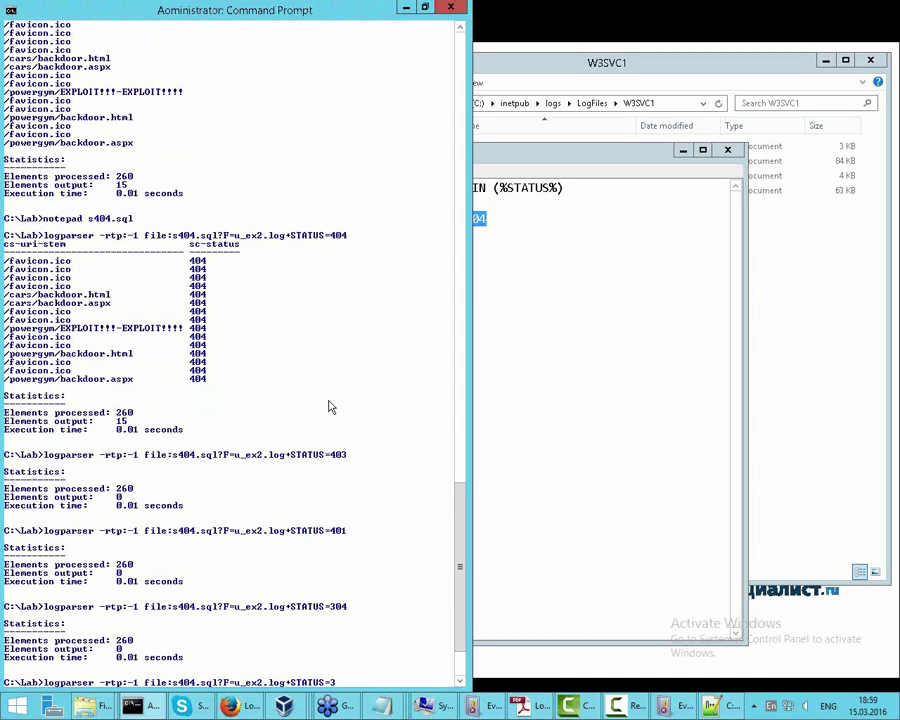
key(BackSpace)
text(200)
key(Return)
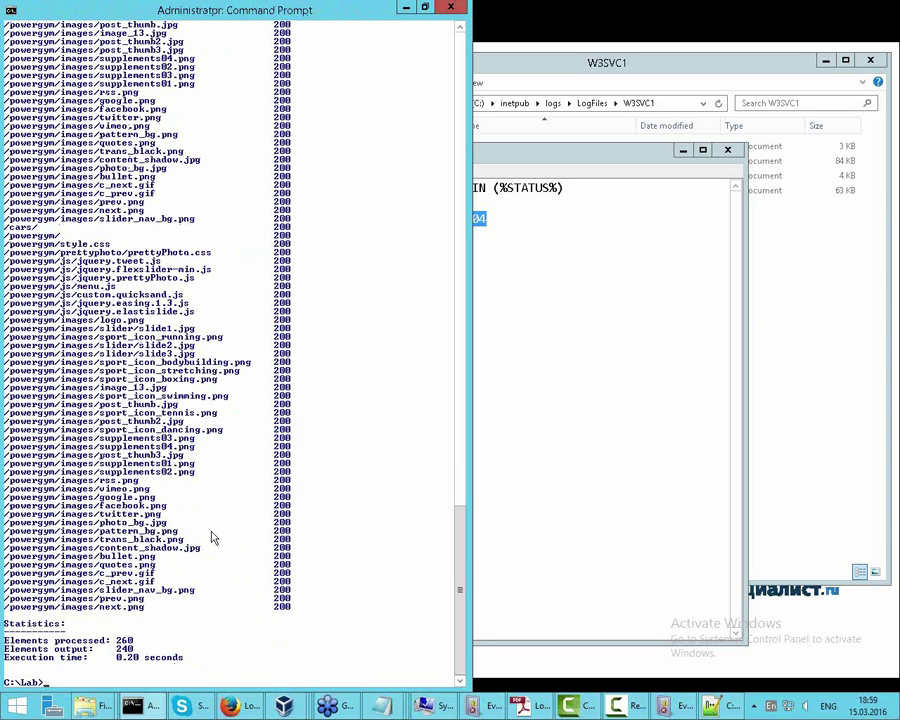
Examine in s404.sql how the sample command's file name and status value relate to the SELECT query's IN (%STATUS%) condition.
click(492, 243)
double_click(470, 218)
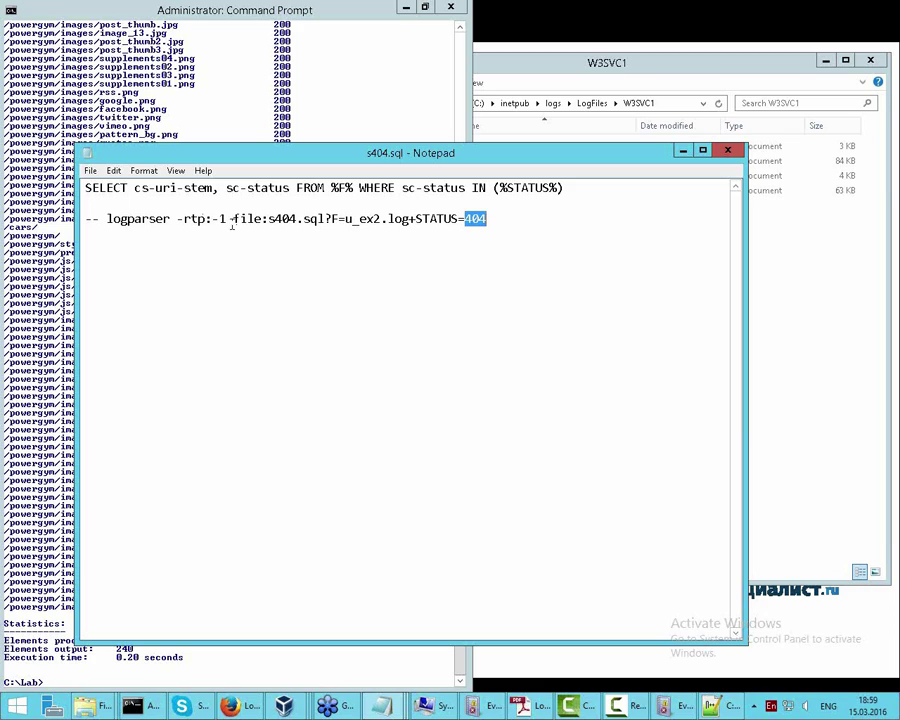
drag(326, 218, 237, 219)
drag(85, 187, 586, 198)
click(586, 198)
drag(493, 188, 563, 189)
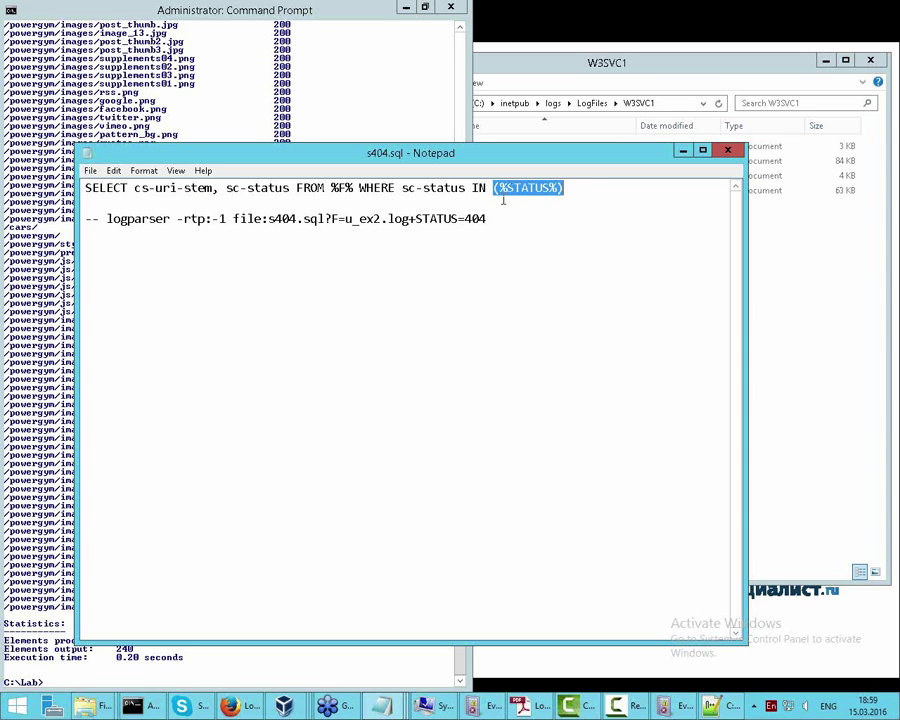
click(475, 218)
double_click(468, 218)
click(436, 218)
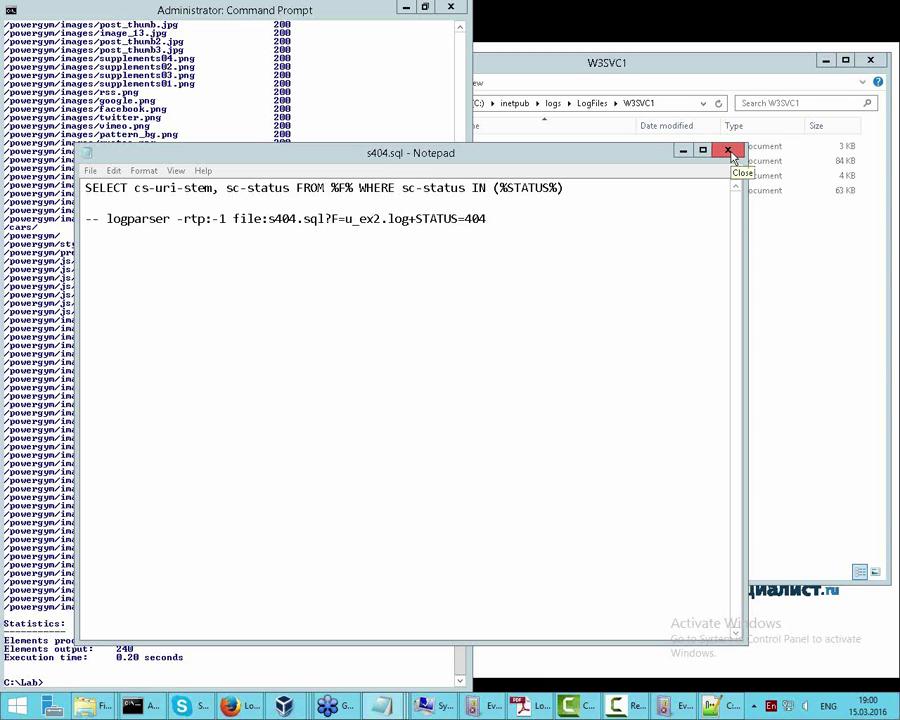
Return to the Command Prompt and open s404-not.sql in Notepad.
click(331, 295)
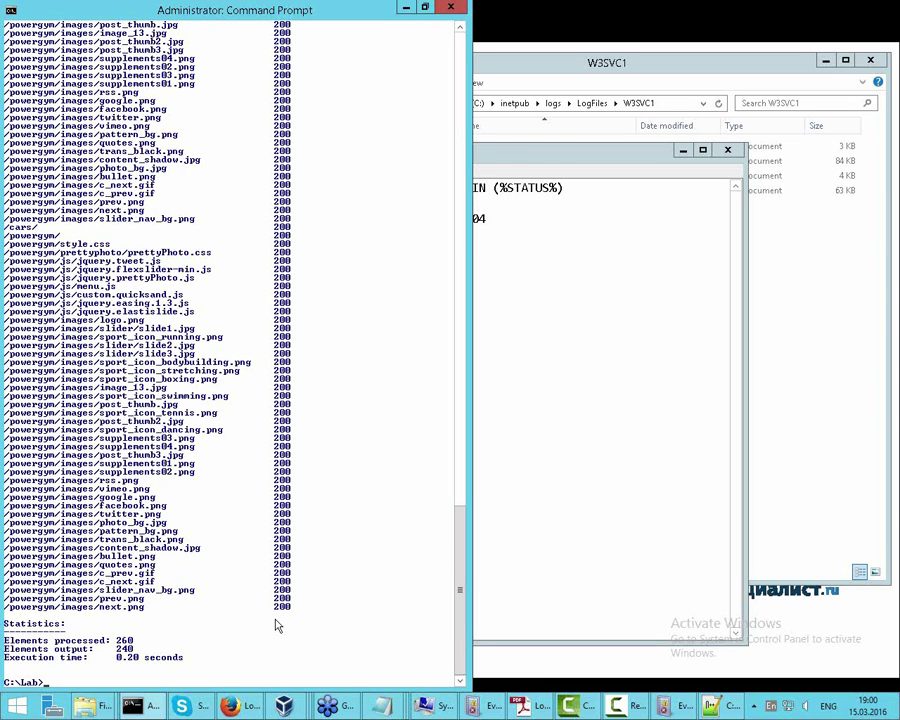
key(Return)
key(Return)
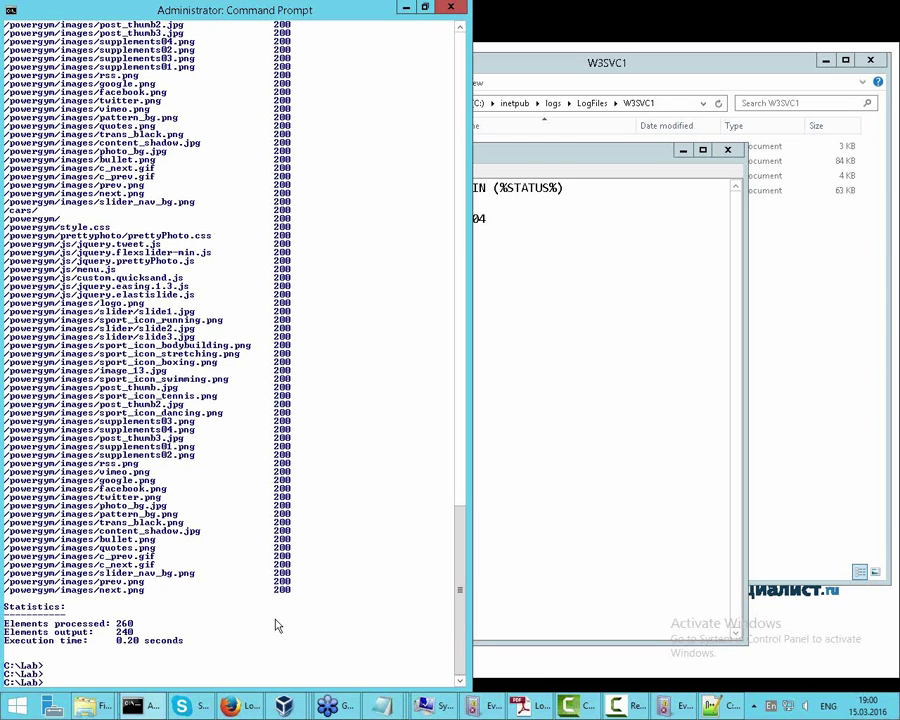
text(notepad s404-not.sql)
key(Return)
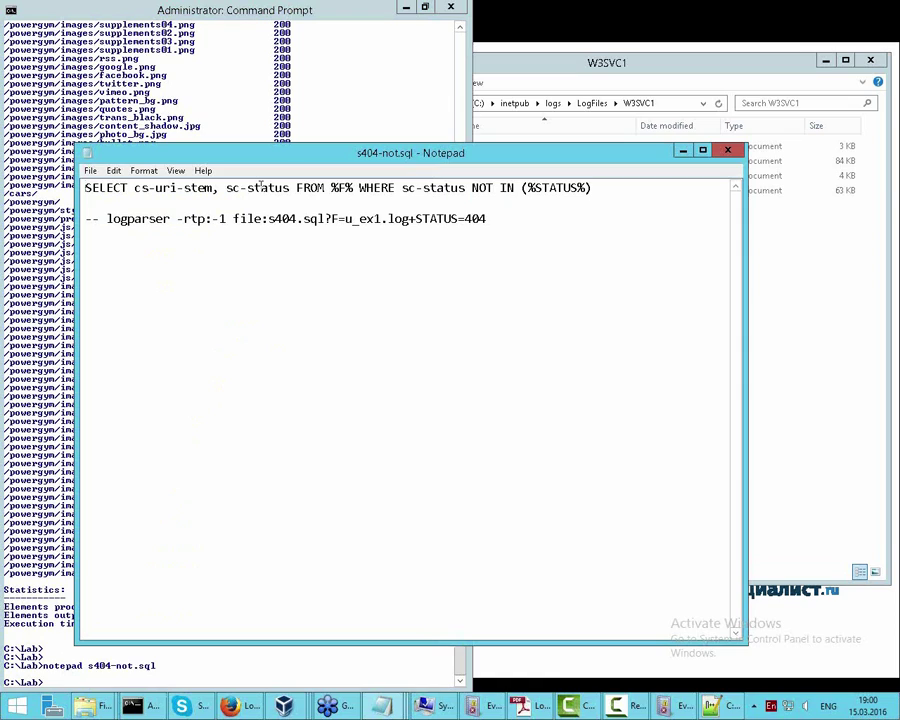
Change the log file in the sample command of s404-not.sql to u_ex2.log.
click(373, 219)
key(Delete)
text(2)
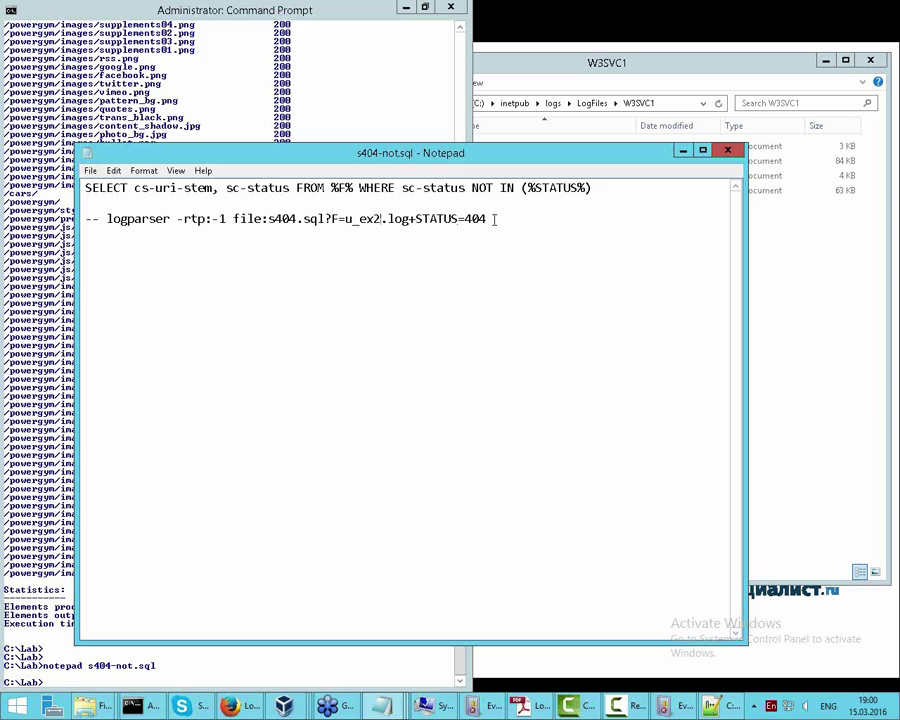
Copy the sample command from s404-not.sql and run it unchanged in the Command Prompt, with file:s404.sql, u_ex2.log and STATUS=404.
click(494, 218)
drag(452, 218, 105, 219)
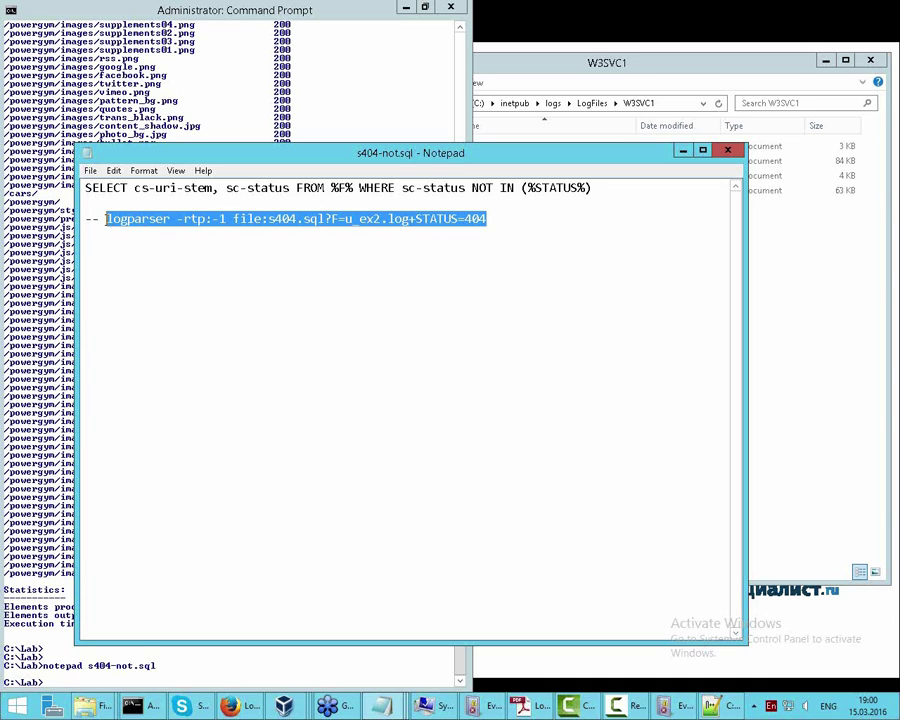
right_click(130, 218)
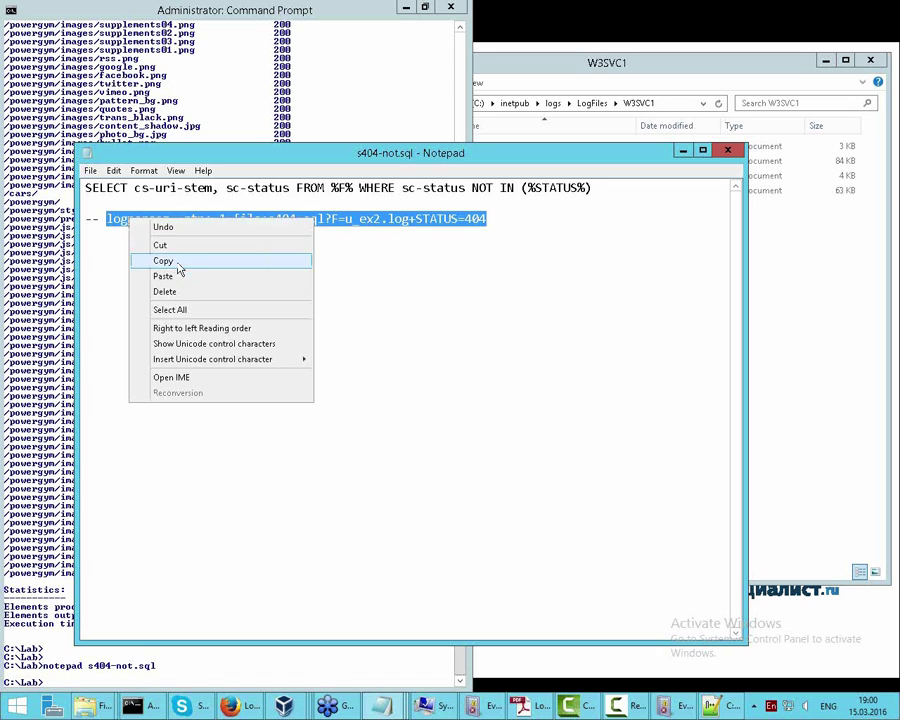
click(180, 261)
click(50, 682)
right_click(56, 676)
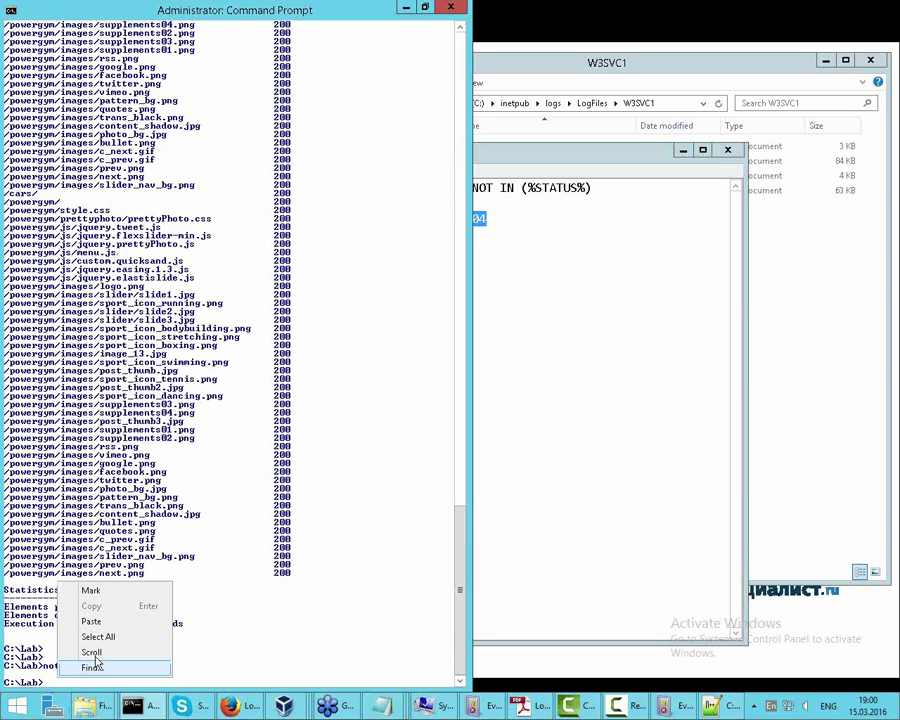
click(91, 622)
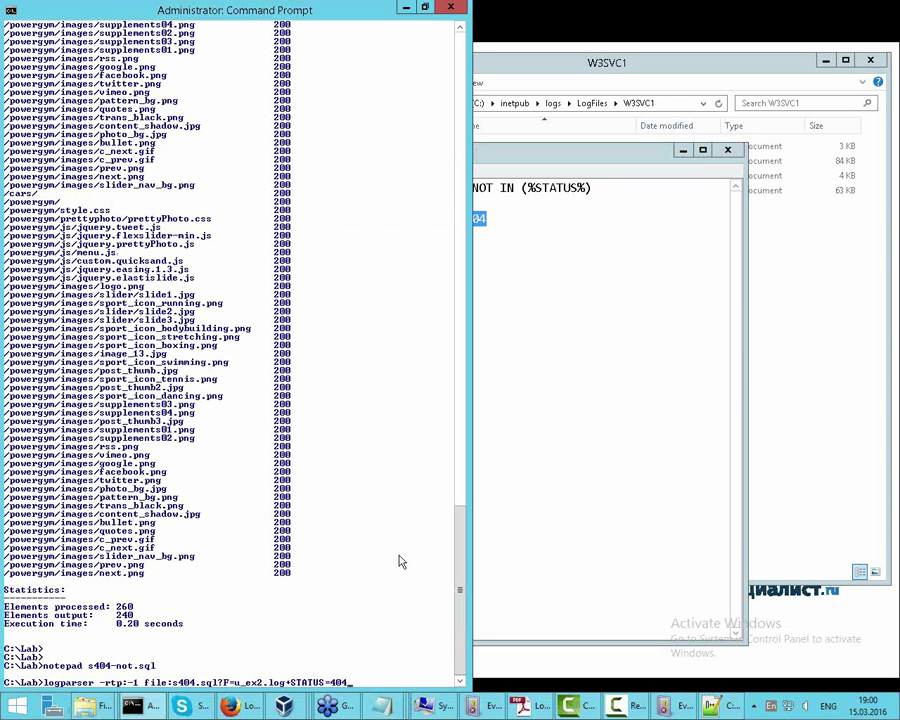
key(Return)
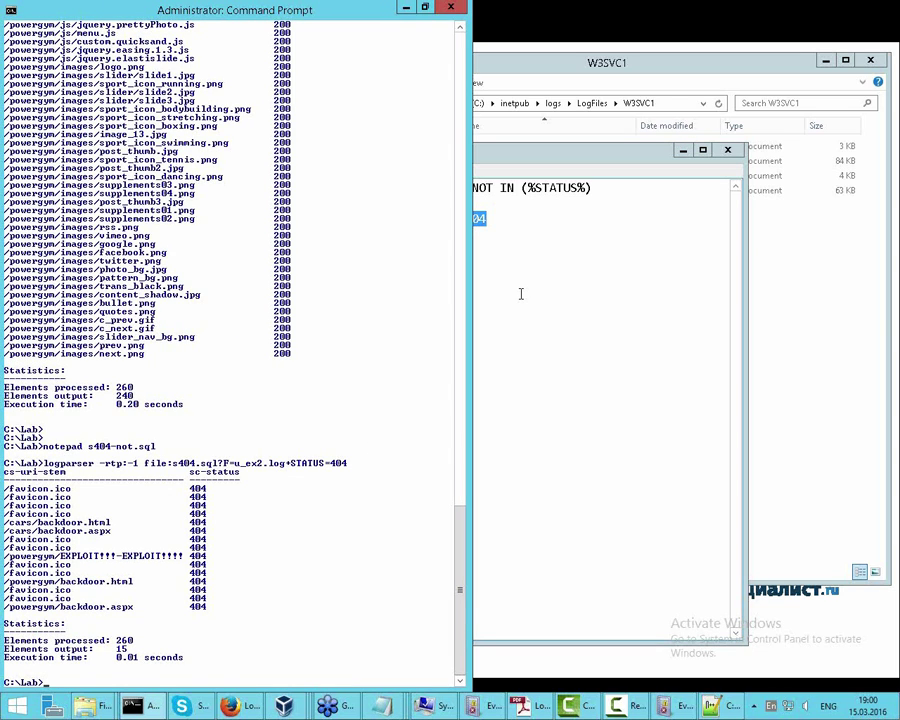
Rerun the last command with its query file changed to s404-not.sql, and look back through the output.
click(540, 495)
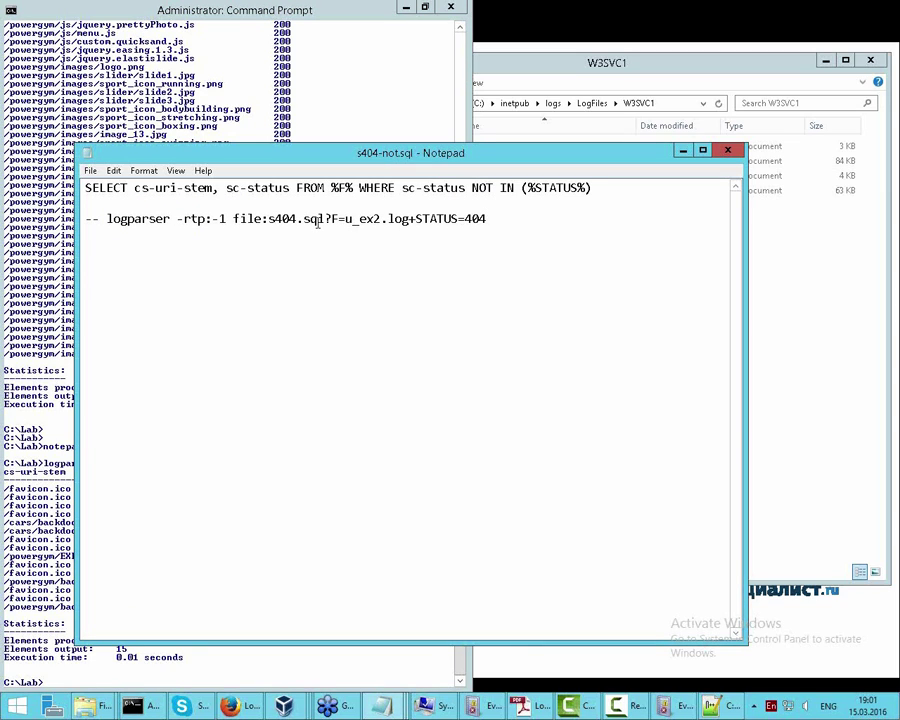
click(170, 678)
key(Up)
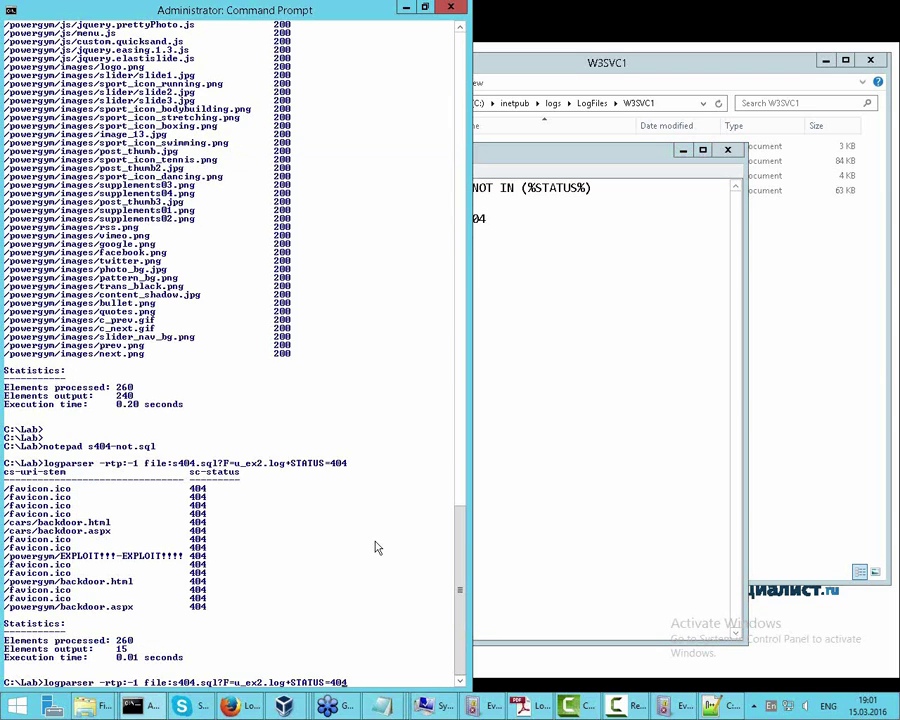
key(Left)
key(Left)
key(Left)
key(Left)
key(Left)
key(Left)
key(Left)
key(Left)
key(Left)
key(Left)
key(Left)
key(Left)
key(Left)
key(Left)
key(Left)
key(Left)
key(Left)
key(Left)
key(Left)
key(Left)
text(-not)
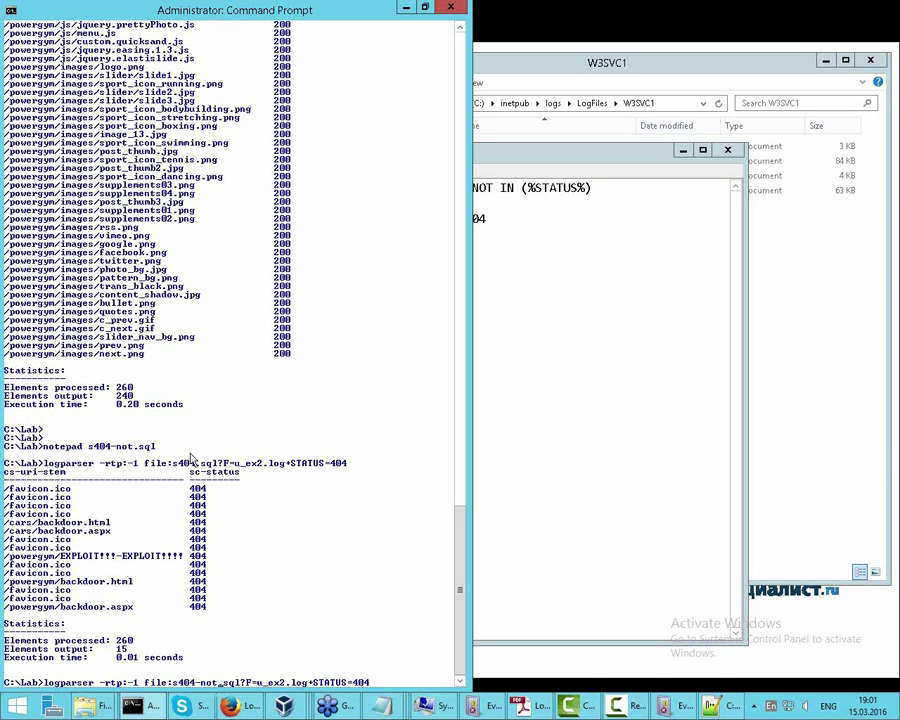
key(Return)
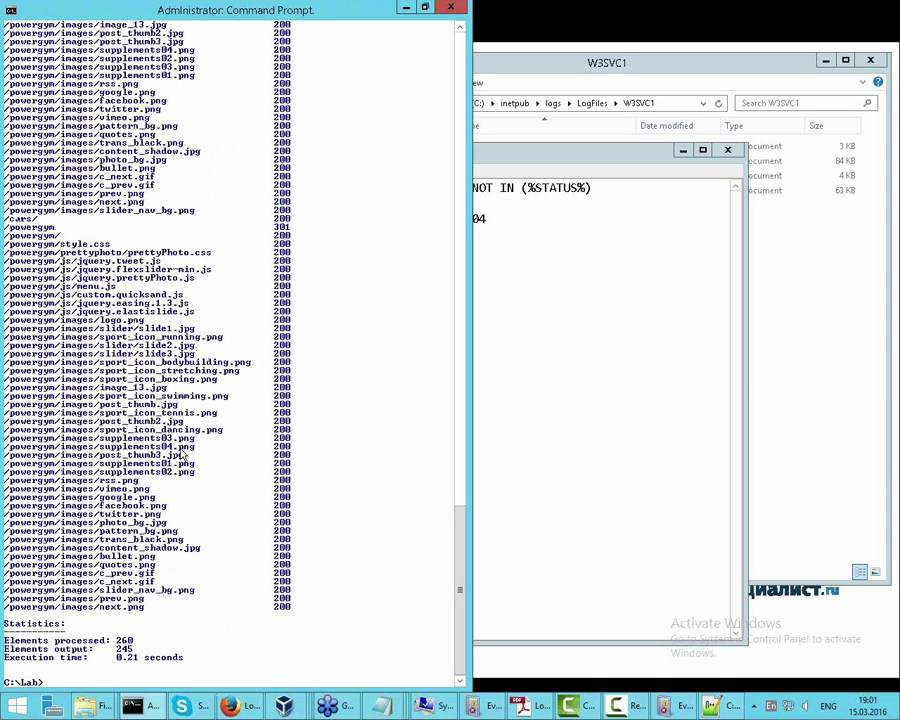
scroll(280, 330, up, 5)
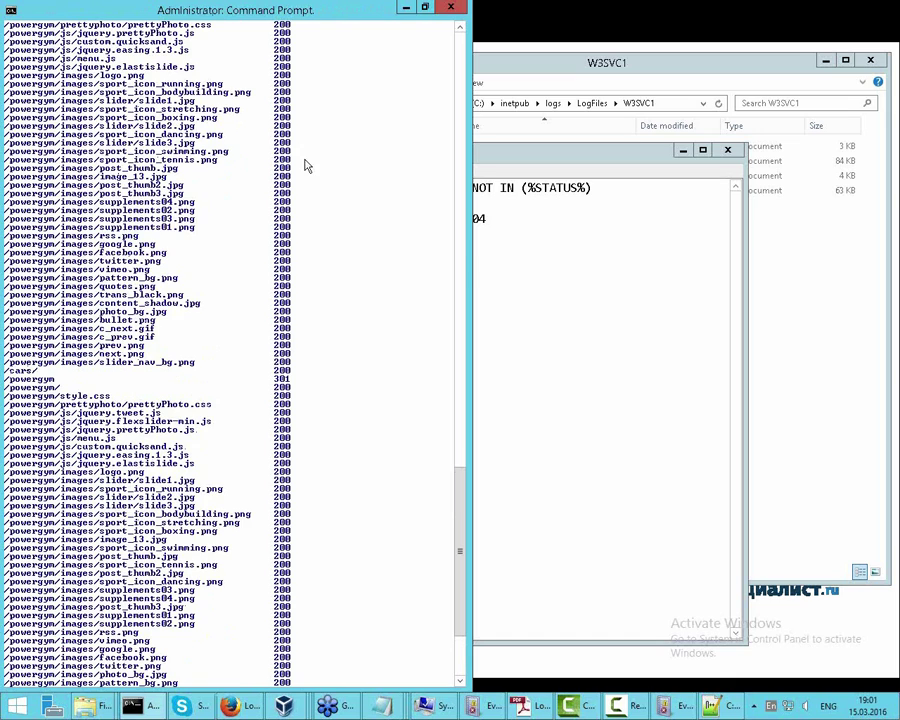
Look through the output, and rerun the s404-not.sql query on u_ex2.log with STATUS=404;200.
scroll(305, 165, up, 6)
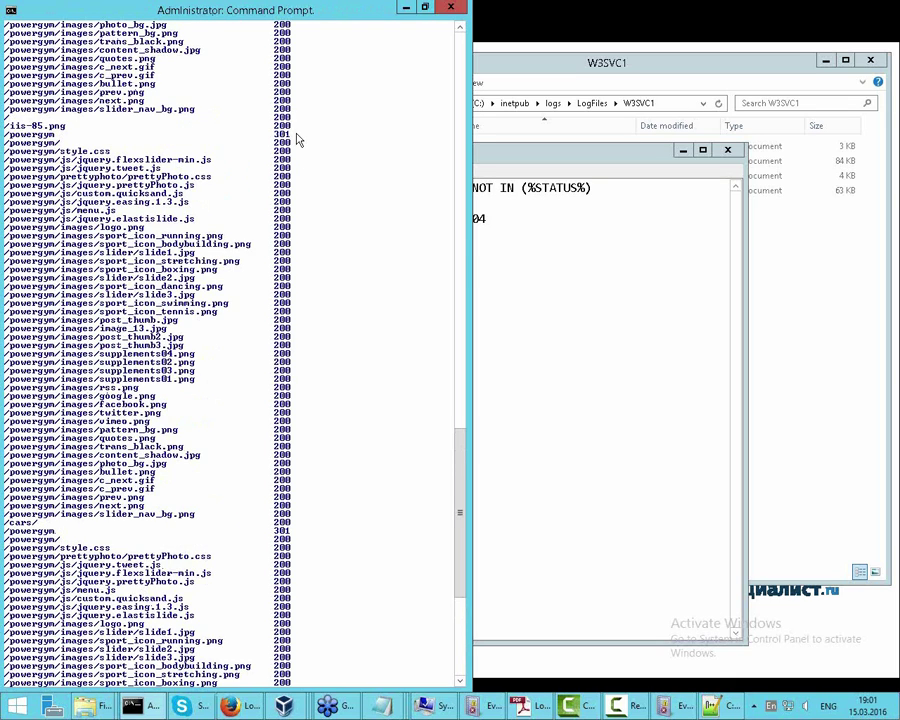
scroll(305, 300, down, 10)
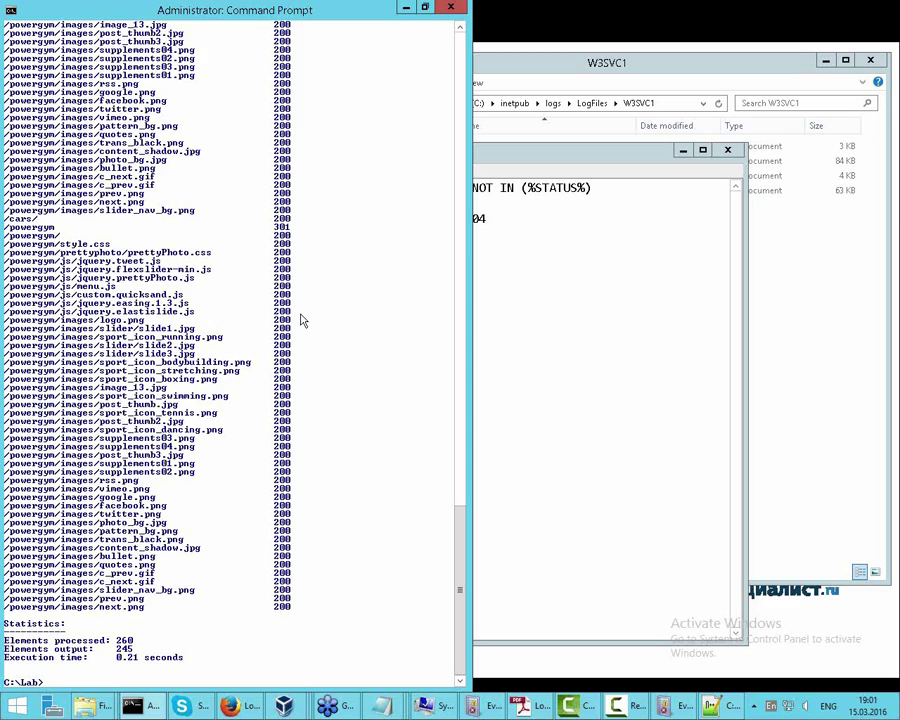
key(Up)
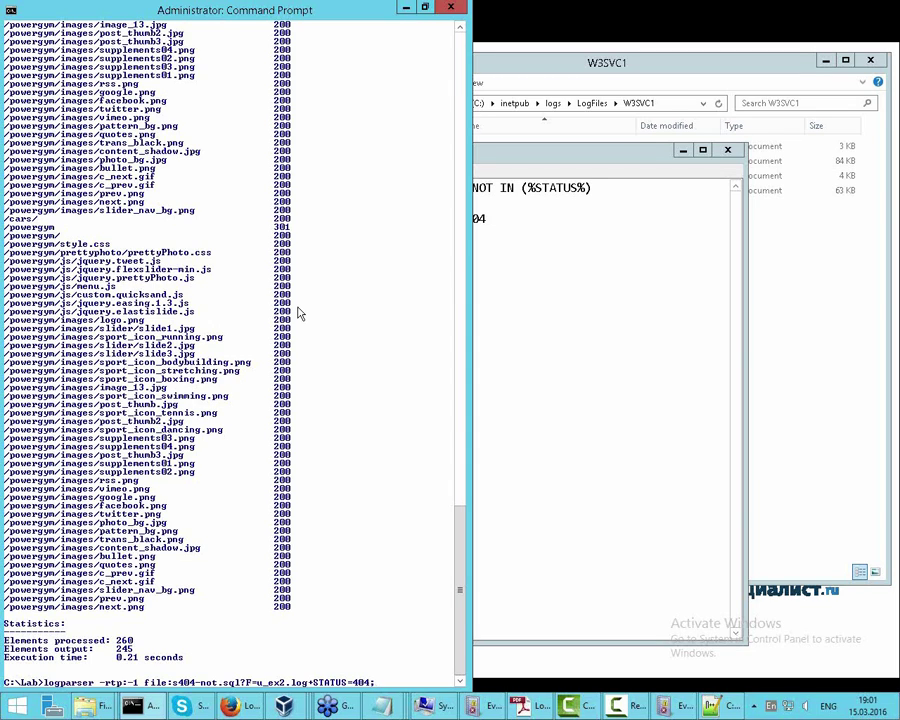
text(;200)
key(Return)
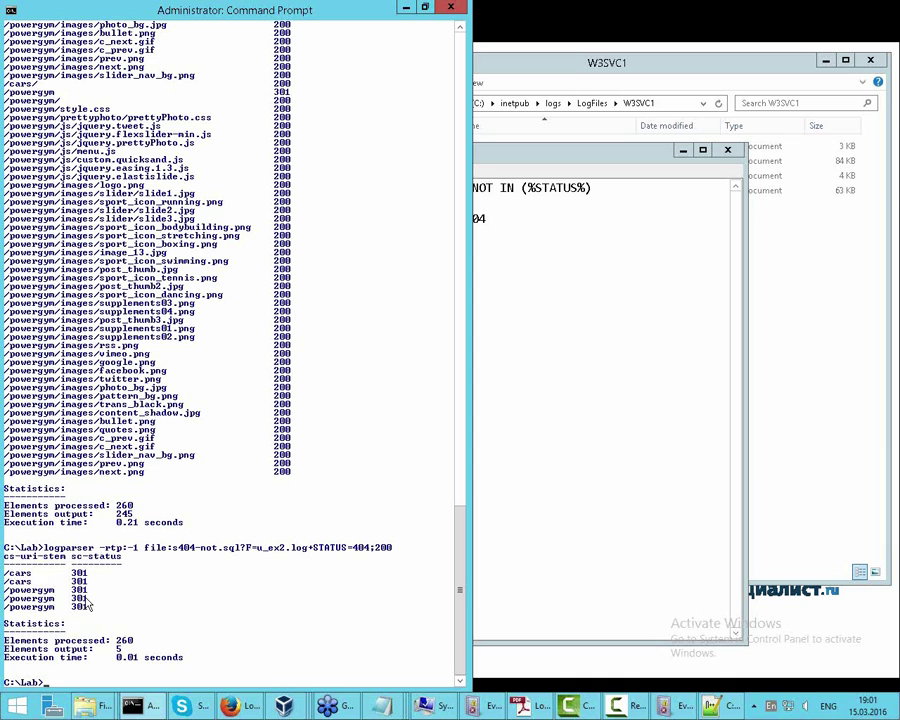
Rerun the last query with 301 added to the excluded codes, giving STATUS=404;200;301.
key(Up)
text(;301)
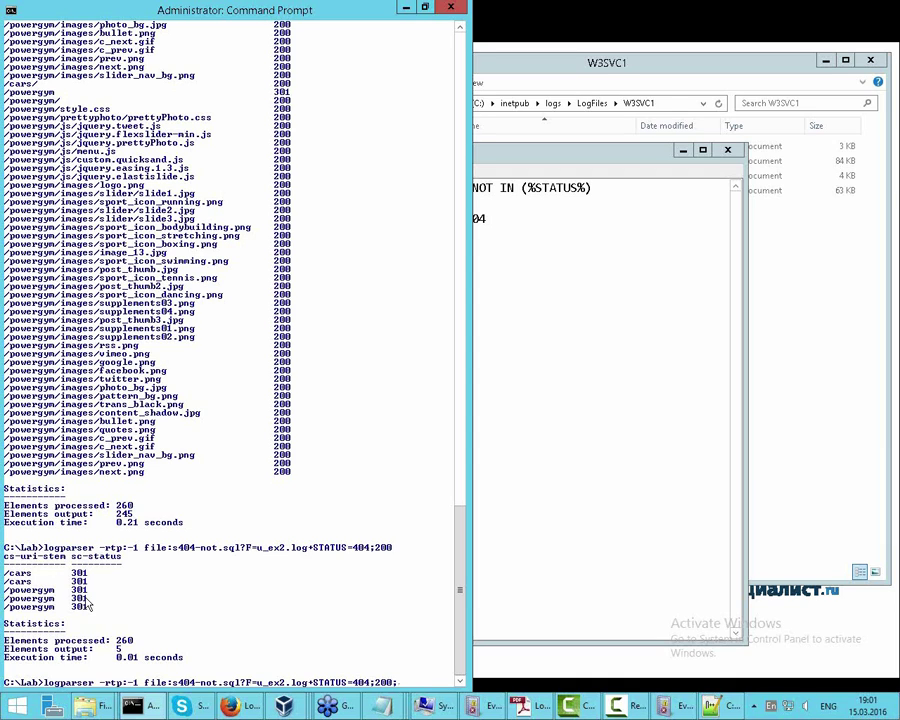
key(Return)
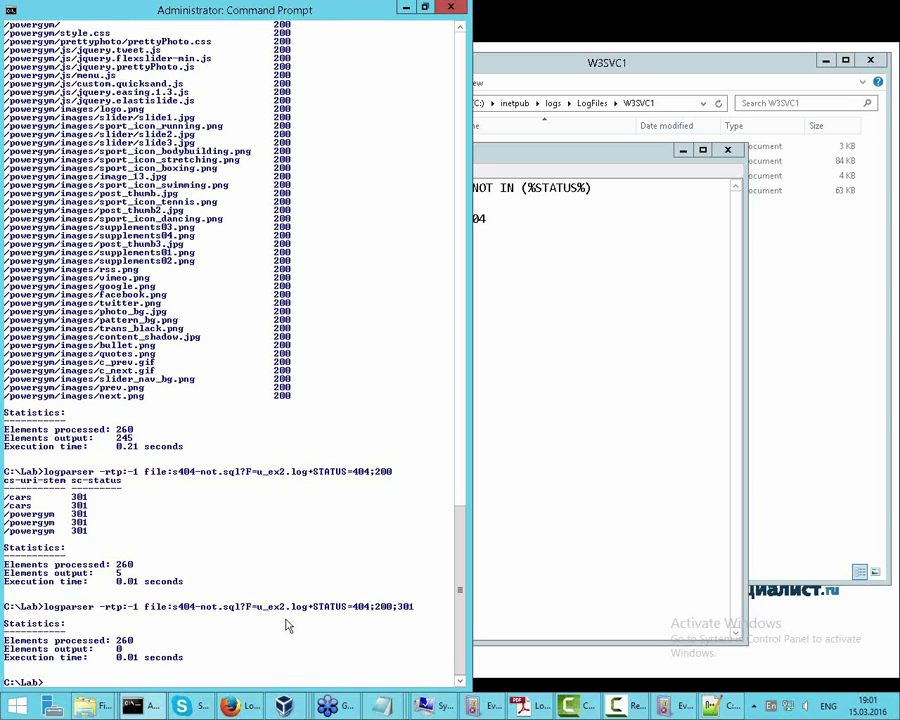
Remove 404 from the excluded codes and rerun the s404-not.sql query with STATUS=200;301.
key(Up)
key(Left)
key(Left)
key(Left)
key(Left)
key(Left)
key(Left)
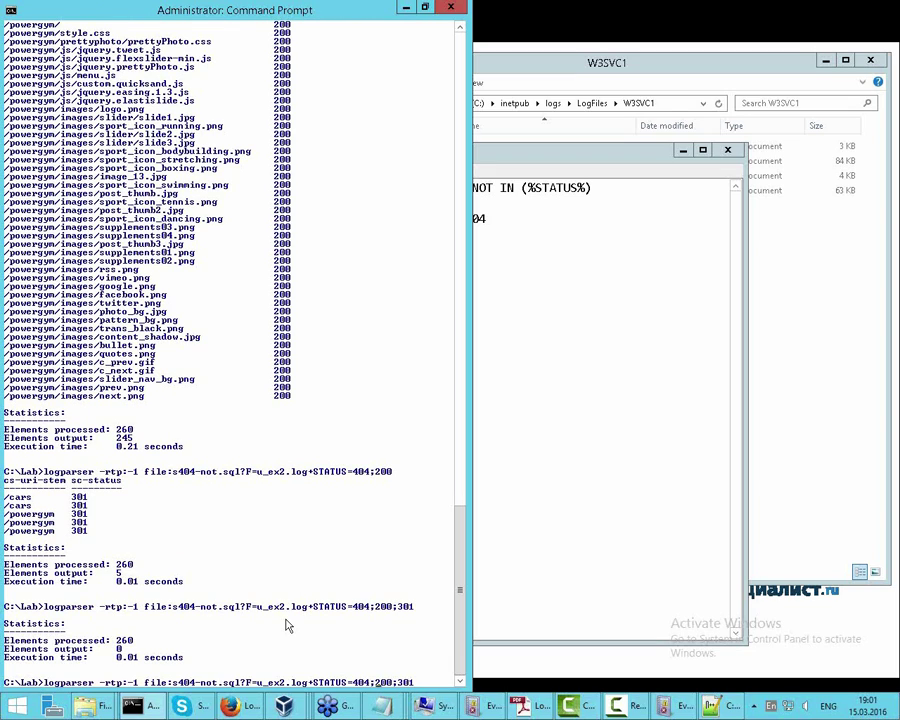
key(BackSpace)
key(BackSpace)
key(BackSpace)
key(BackSpace)
key(Return)
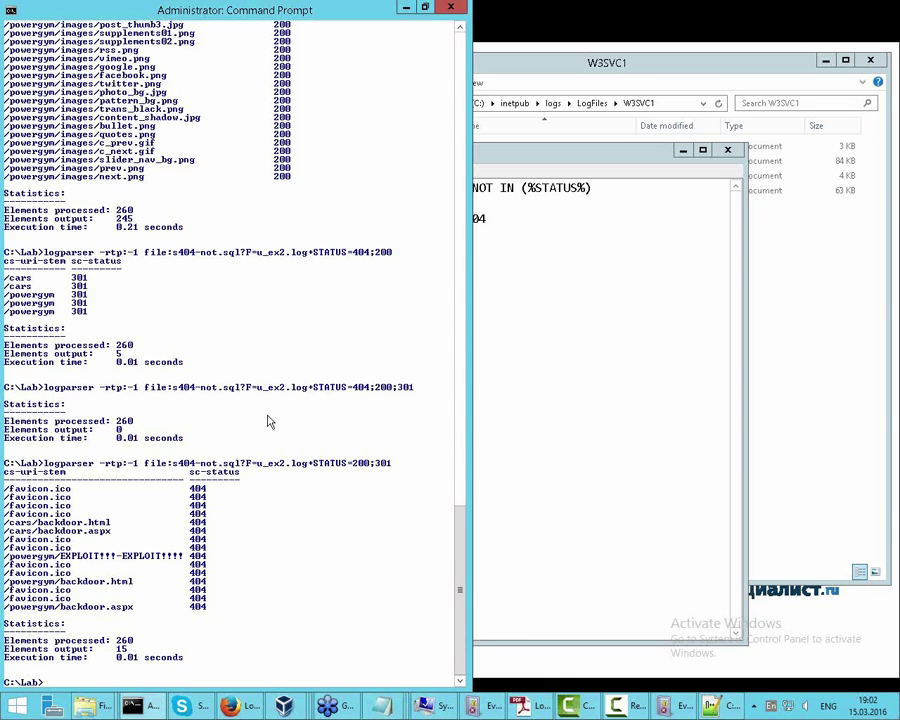
Display the raw contents of u_ex2.log with the type command and look back through the request entries.
text(type u_log2.)
key(BackSpace)
key(BackSpace)
key(BackSpace)
key(BackSpace)
key(BackSpace)
text(x1.log)
key(BackSpace)
key(BackSpace)
key(BackSpace)
key(BackSpace)
key(BackSpace)
text(2.log)
key(Return)
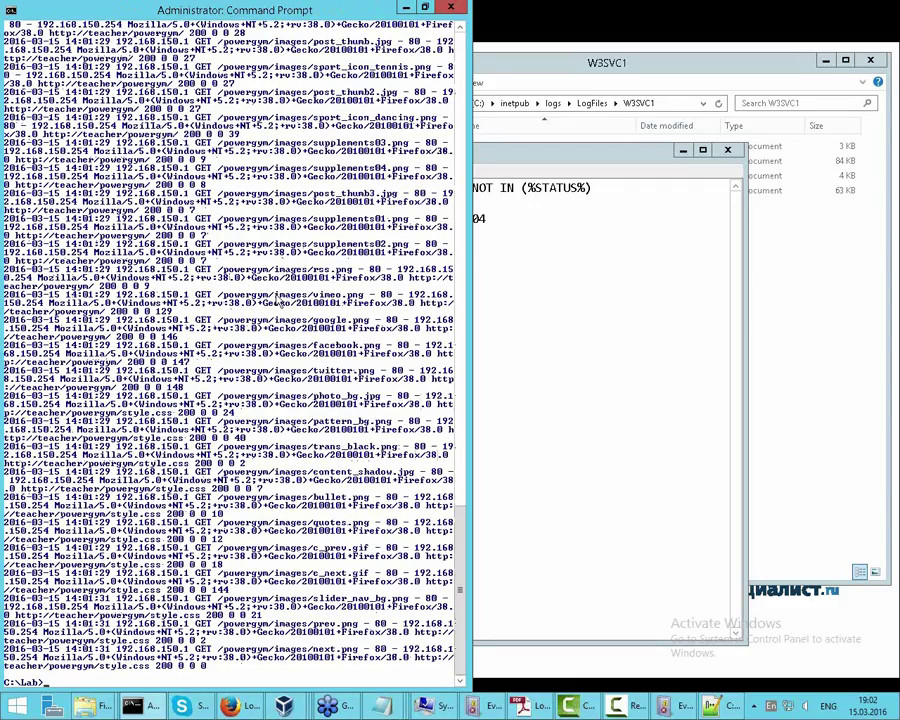
scroll(277, 302, up, 9)
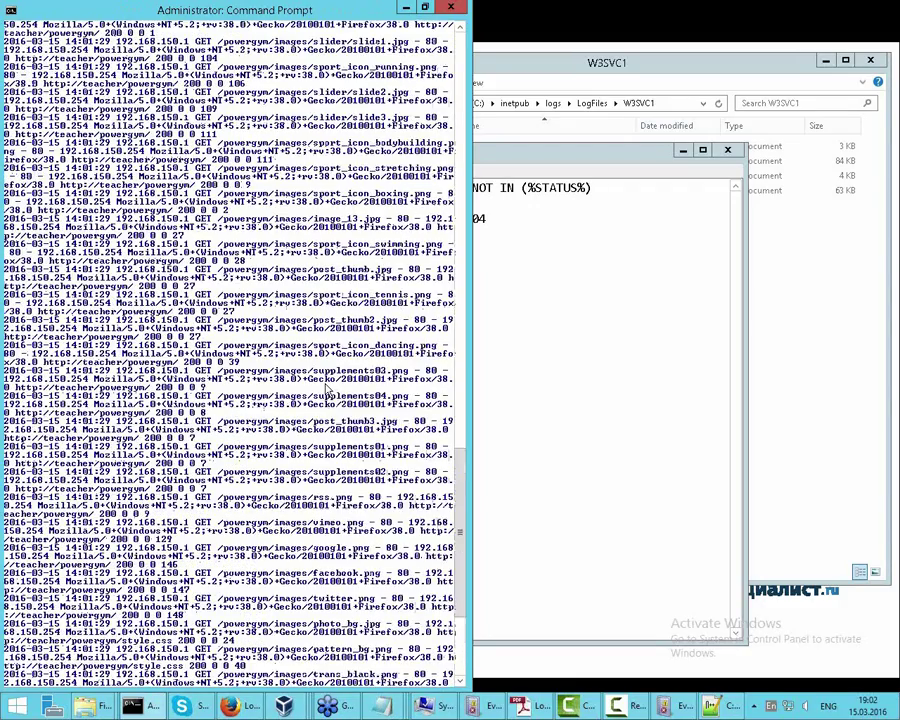
scroll(328, 392, up, 15)
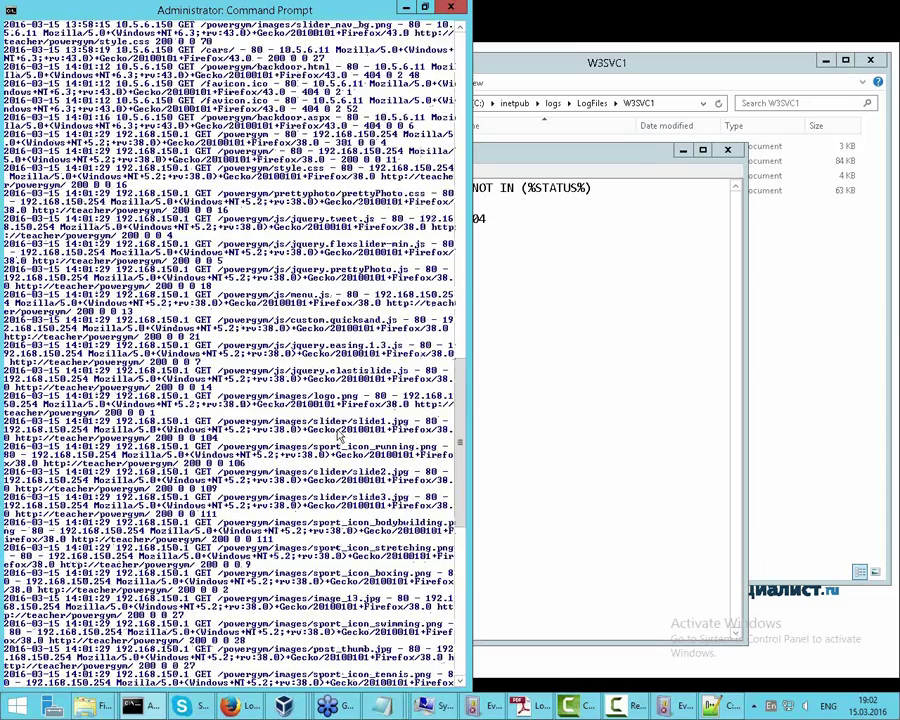
scroll(340, 437, up, 4)
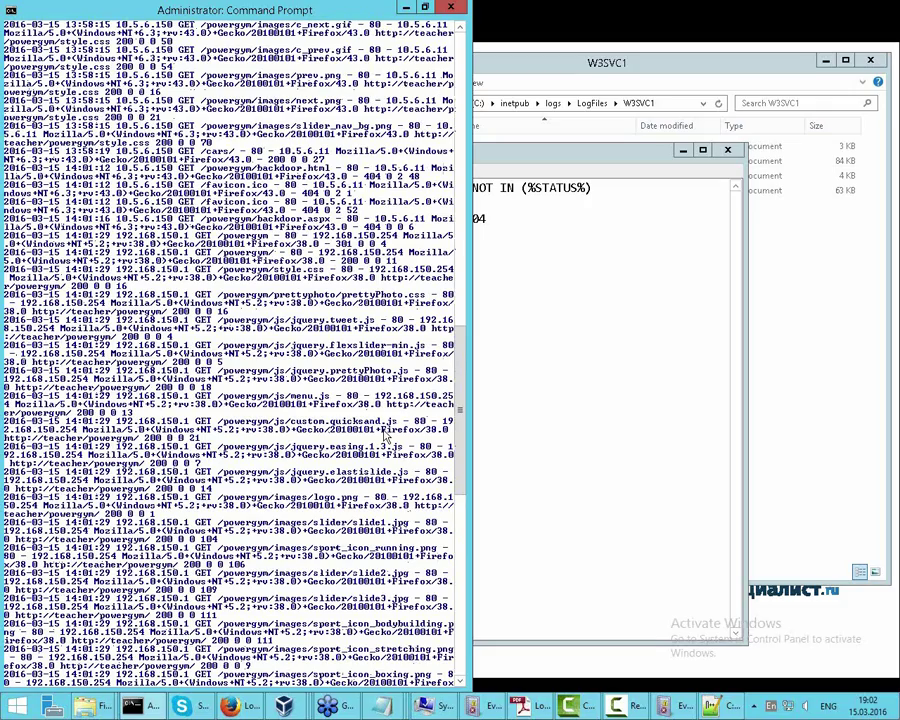
scroll(388, 432, down, 3)
scroll(388, 432, down, 20)
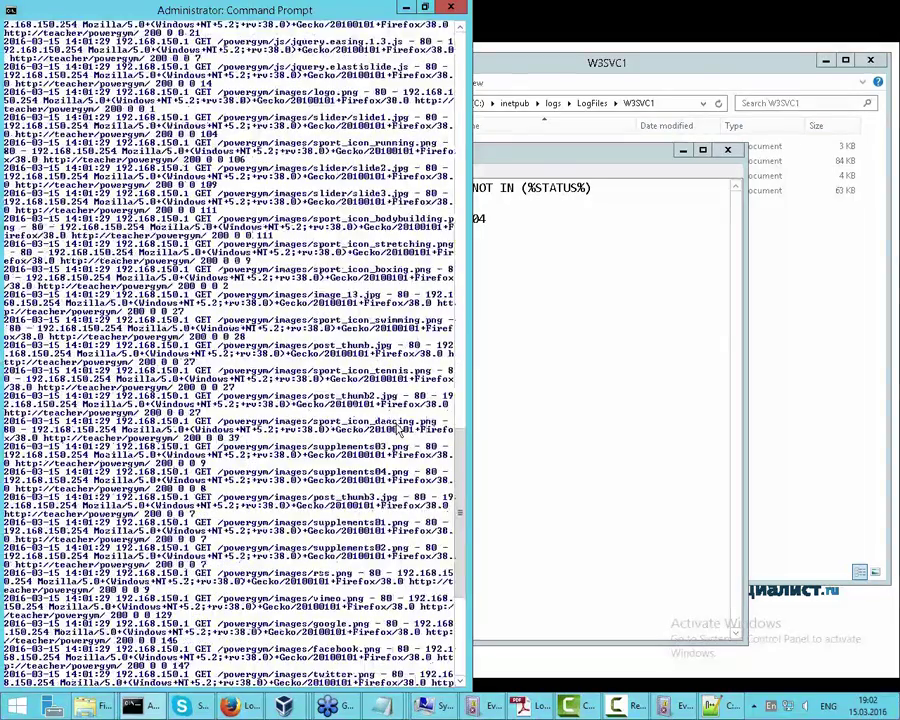
Clear the Command Prompt screen and open ip.sql in Notepad.
text(cls)
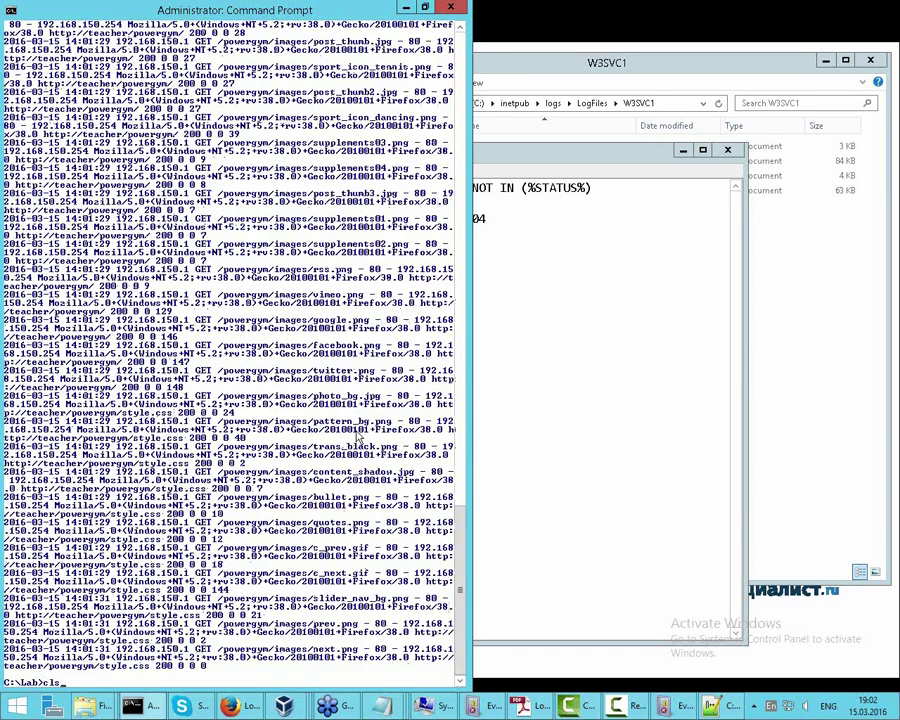
key(Return)
text(notepad)
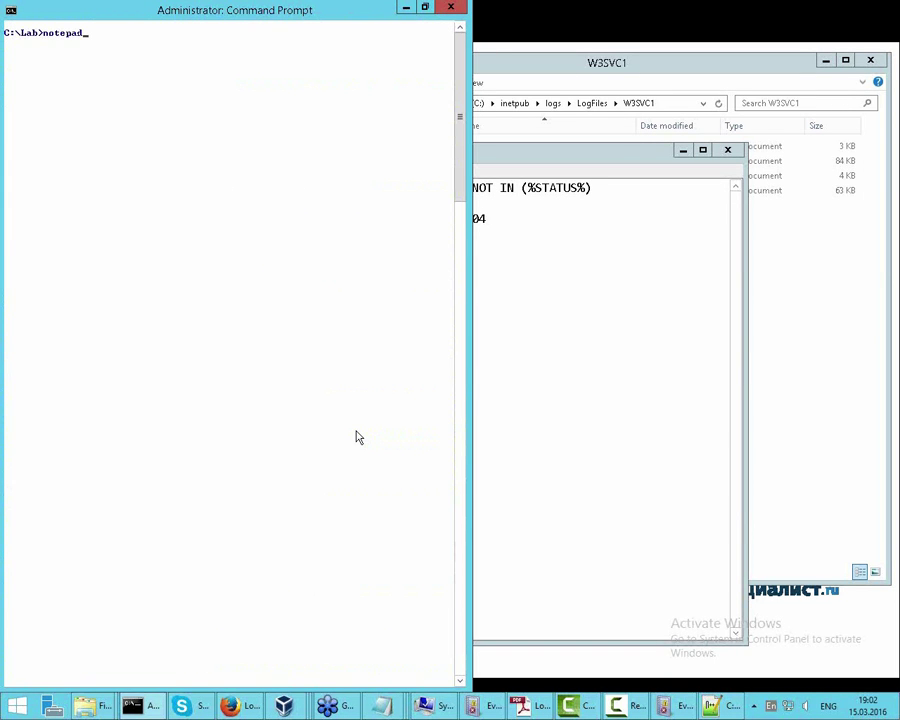
text( ip.sql)
key(Return)
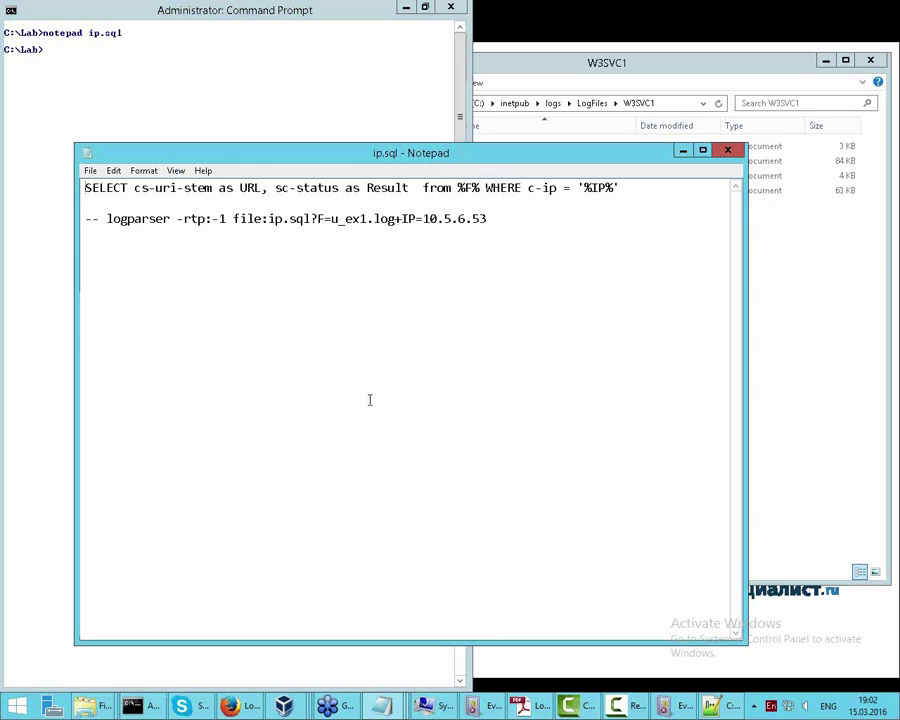
Review the SELECT query in ip.sql, and change the IP address in its sample command to 10.5.6.11.
drag(213, 188, 134, 188)
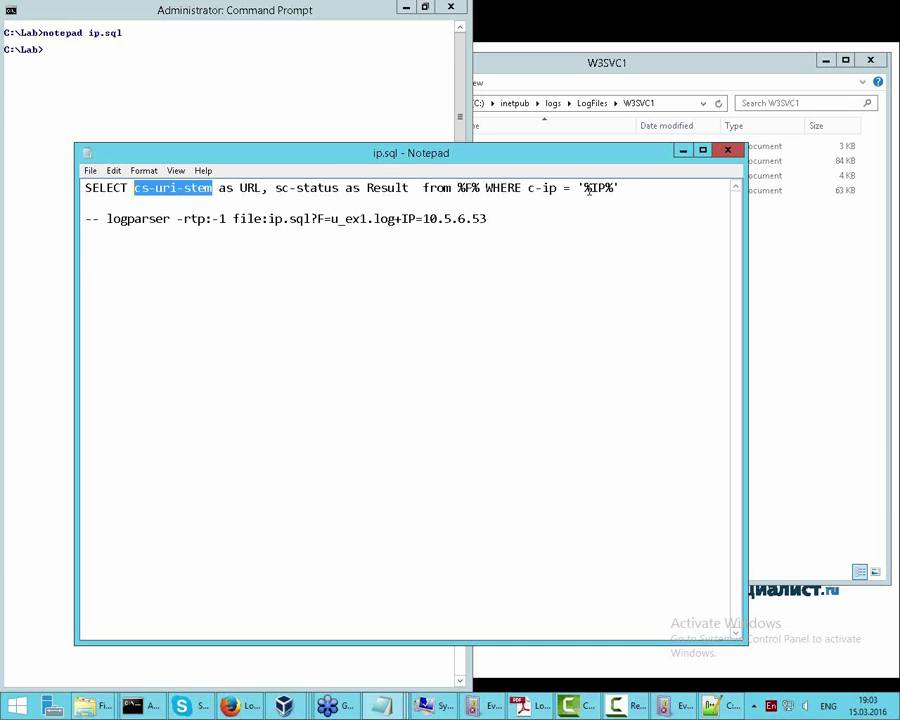
click(626, 187)
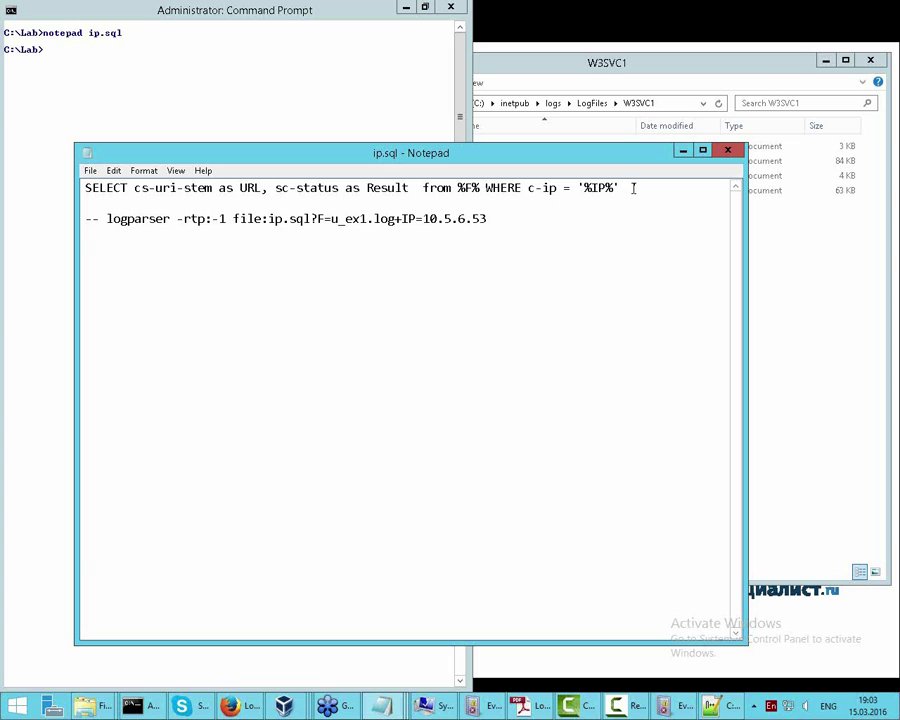
drag(630, 188, 162, 187)
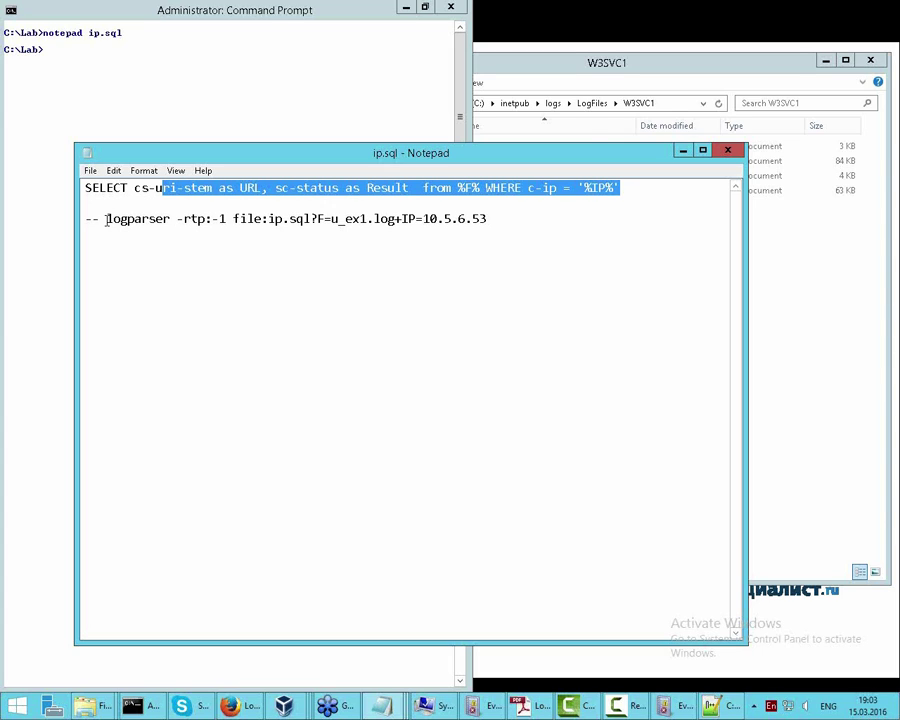
click(494, 218)
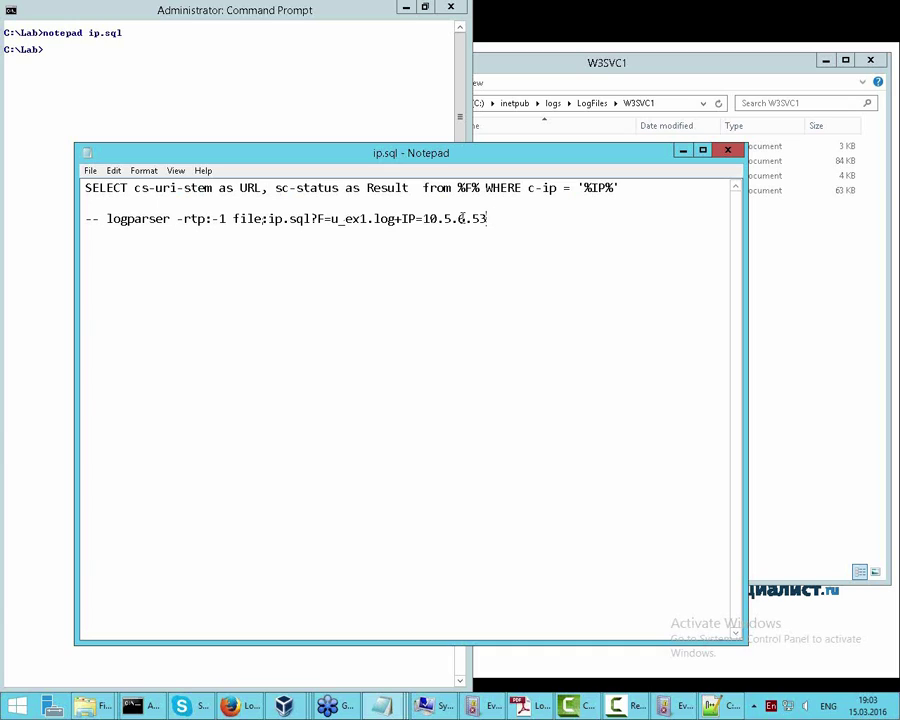
drag(473, 218, 108, 218)
text(11)
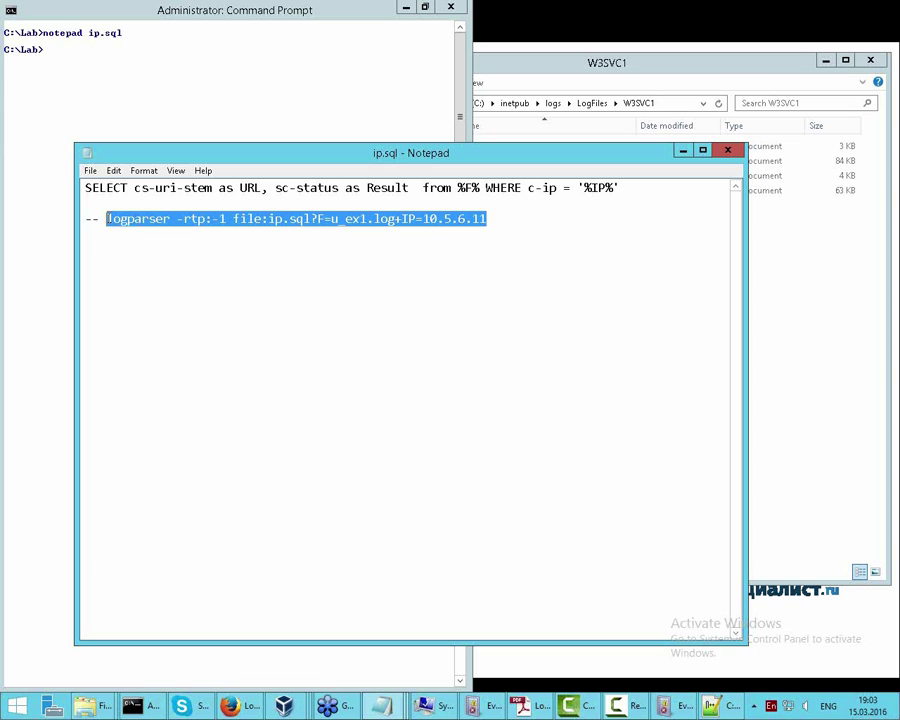
Copy the sample command from ip.sql and run it in the Command Prompt against u_ex1.log with IP=10.5.6.11.
right_click(125, 211)
click(177, 255)
click(115, 91)
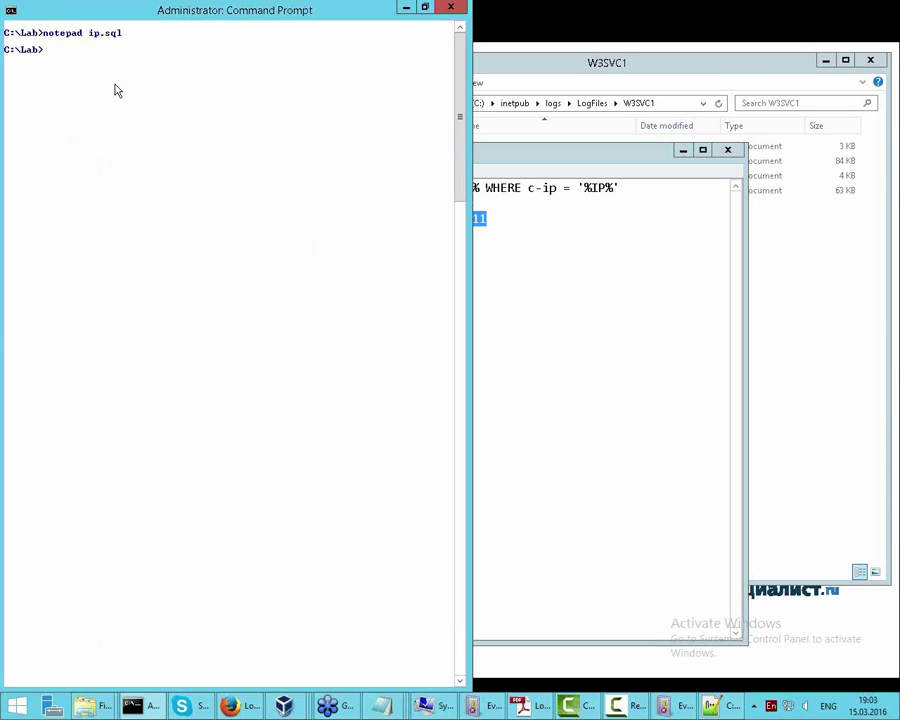
right_click(118, 88)
click(170, 123)
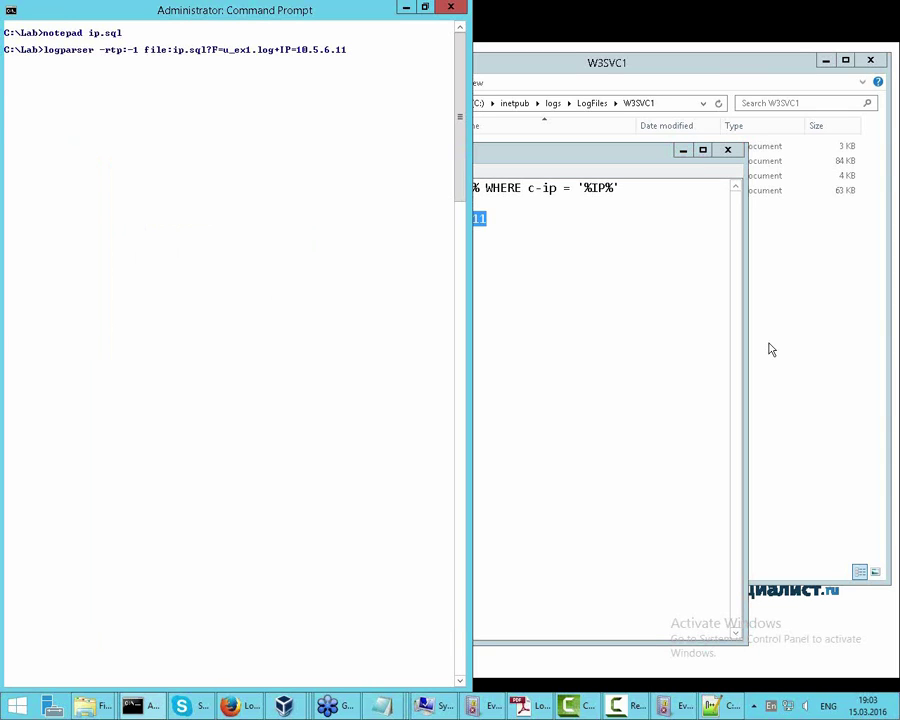
key(Return)
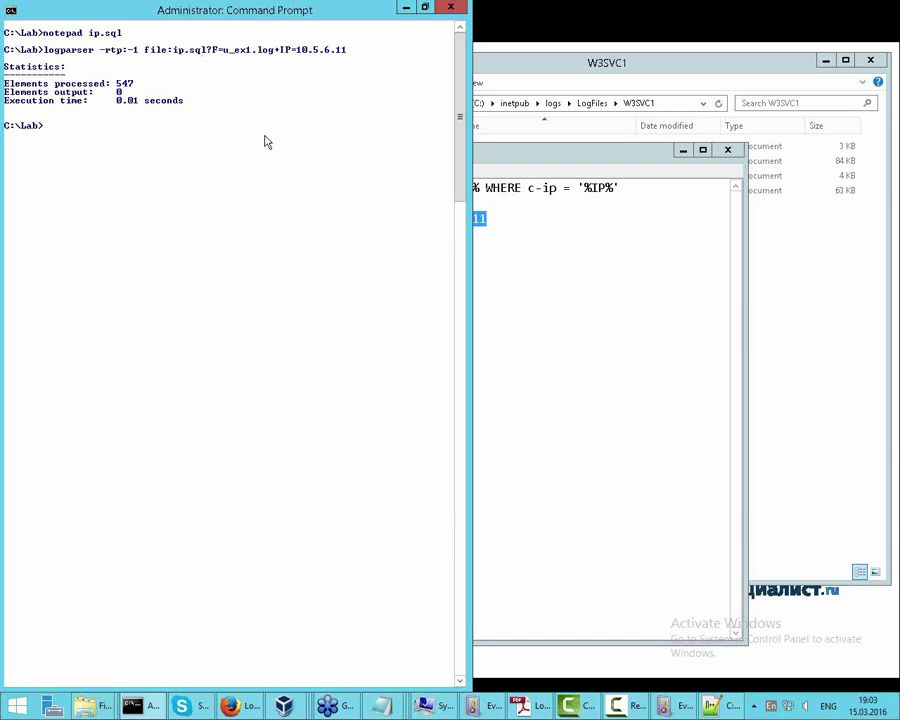
Rerun the ip.sql command with the log file changed to u_ex2.log, and look through the URLs and result codes.
key(Up)
key(Left)
key(Left)
key(Left)
key(Left)
key(Left)
key(Left)
key(Left)
key(Left)
key(Left)
key(Left)
key(Left)
key(Left)
key(Left)
key(Left)
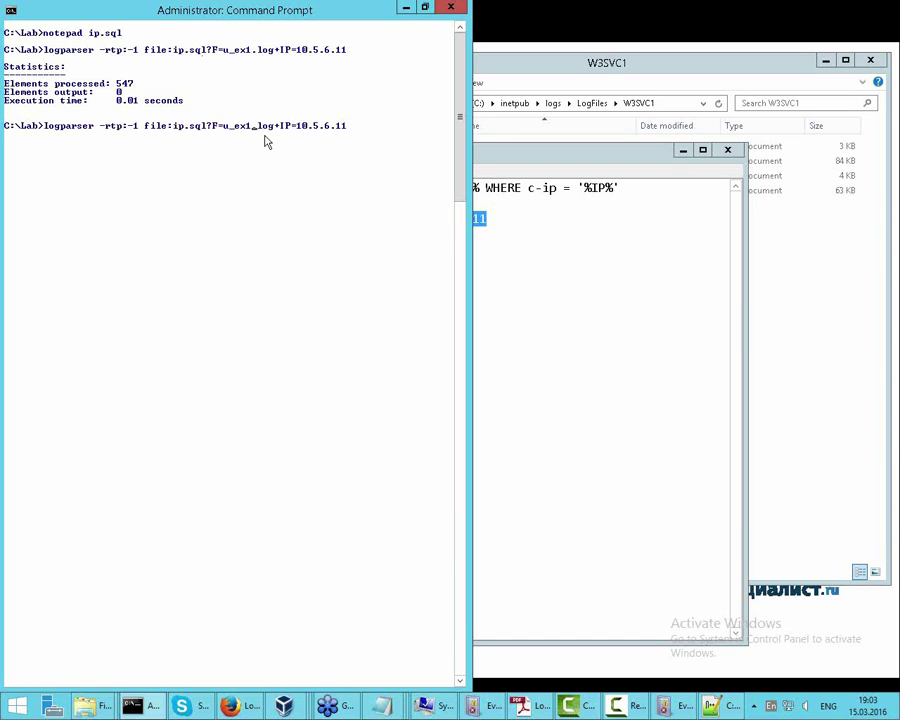
key(BackSpace)
text(2)
key(Return)
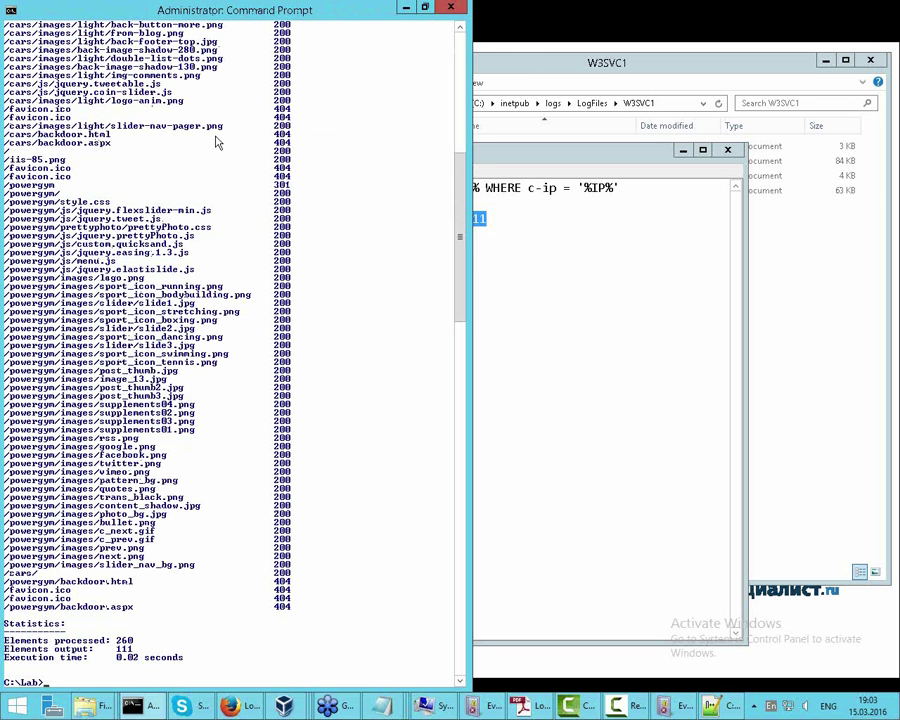
scroll(215, 143, up, 18)
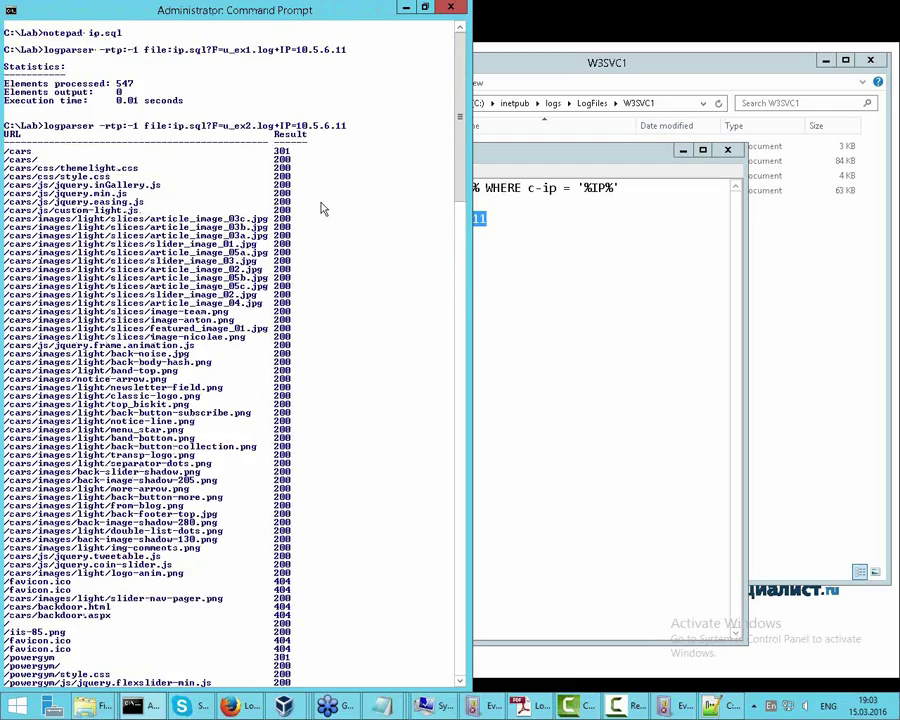
scroll(318, 132, down, 9)
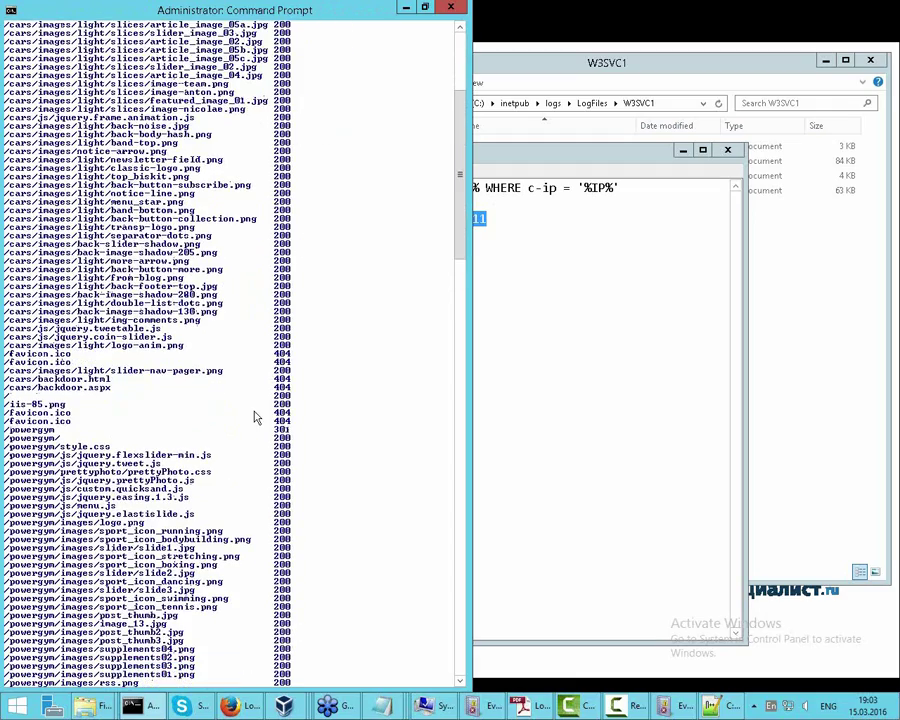
scroll(240, 430, down, 13)
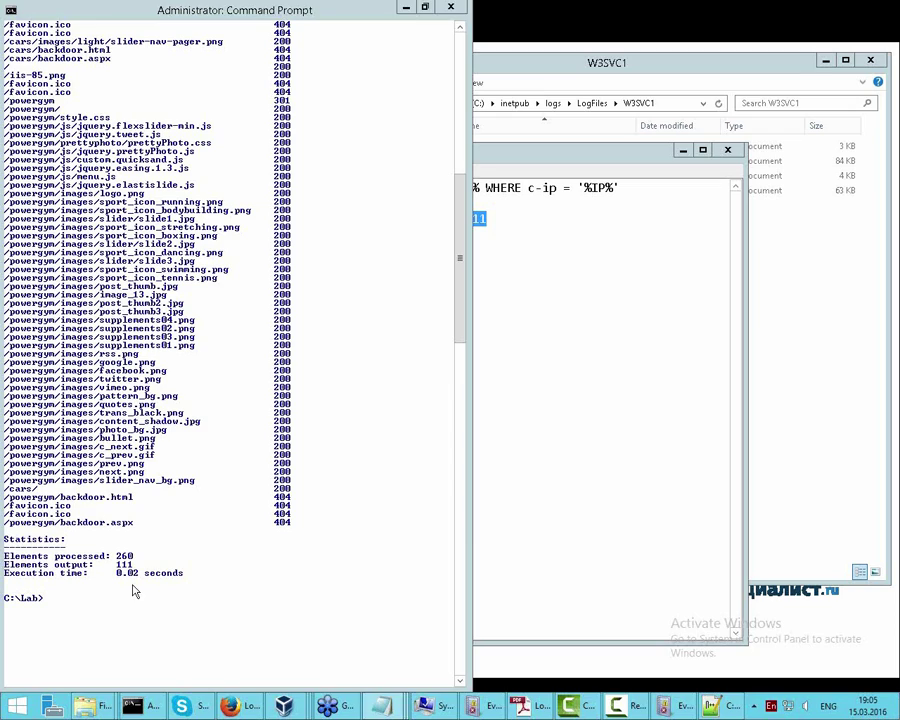
Open ip-status.sql in Notepad from the Command Prompt.
text(n)
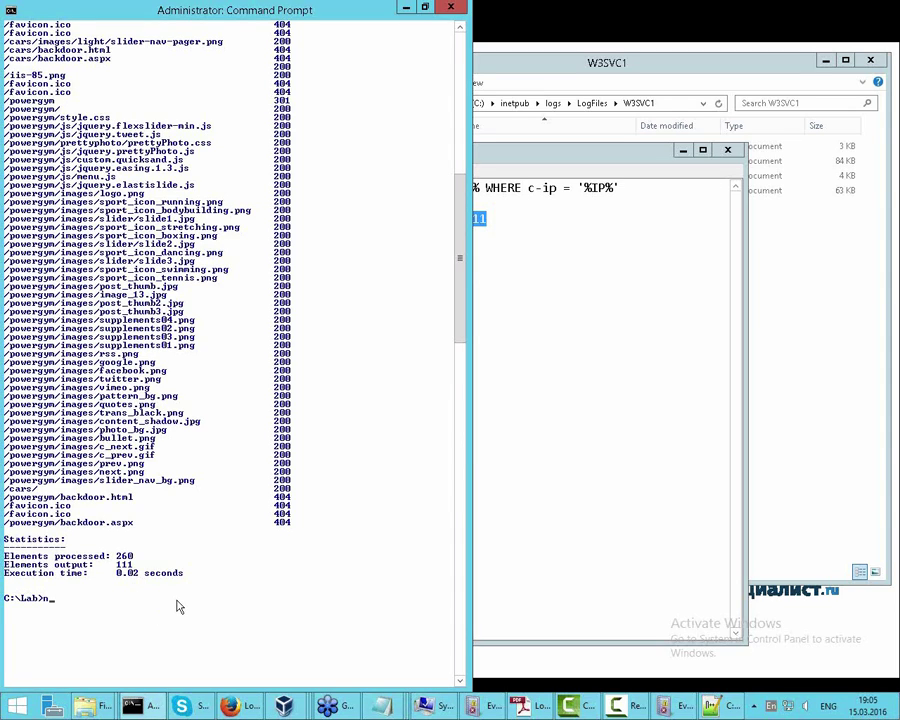
text(otepad ip-status.sql)
key(Return)
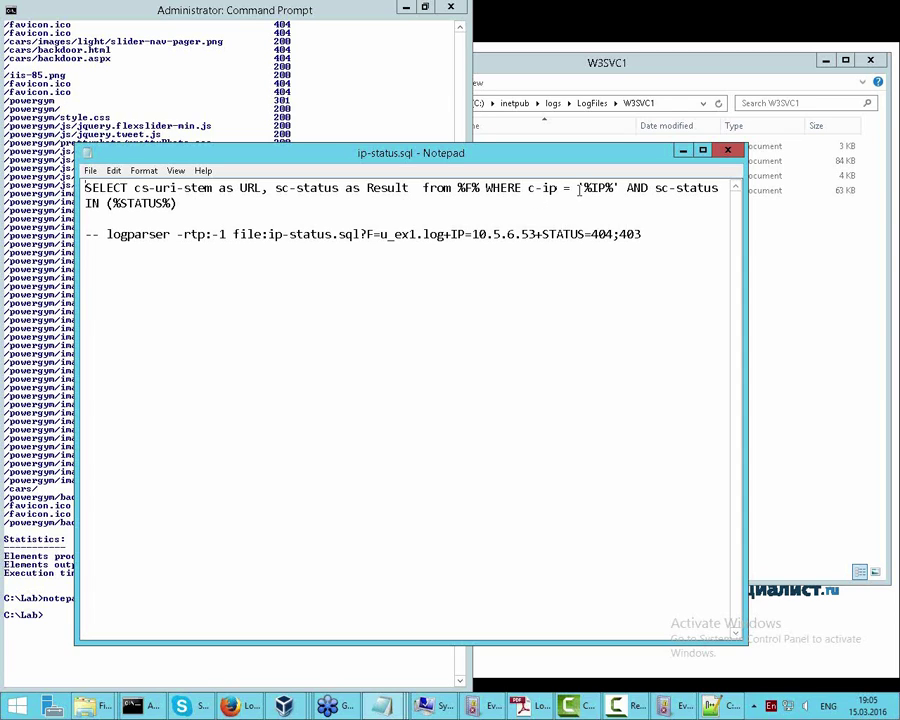
In the sample command of ip-status.sql, set the log file to u_ex2.log and the IP address to 10.5.6.11.
click(416, 234)
key(BackSpace)
text(2)
key(Right)
click(535, 234)
key(BackSpace)
key(BackSpace)
text(11)
Copy the sample command from ip-status.sql and run it in the Command Prompt with u_ex2.log, IP=10.5.6.11 and STATUS=404;403.
key(End)
key(shift+Home)
key(shift+Right)
key(shift+Right)
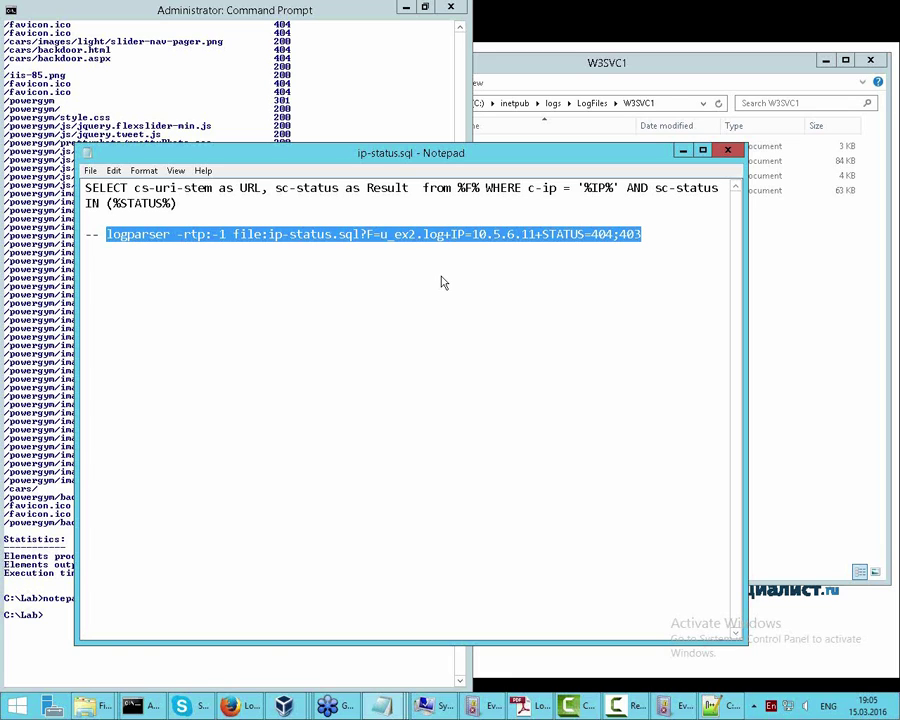
click(16, 442)
right_click(76, 641)
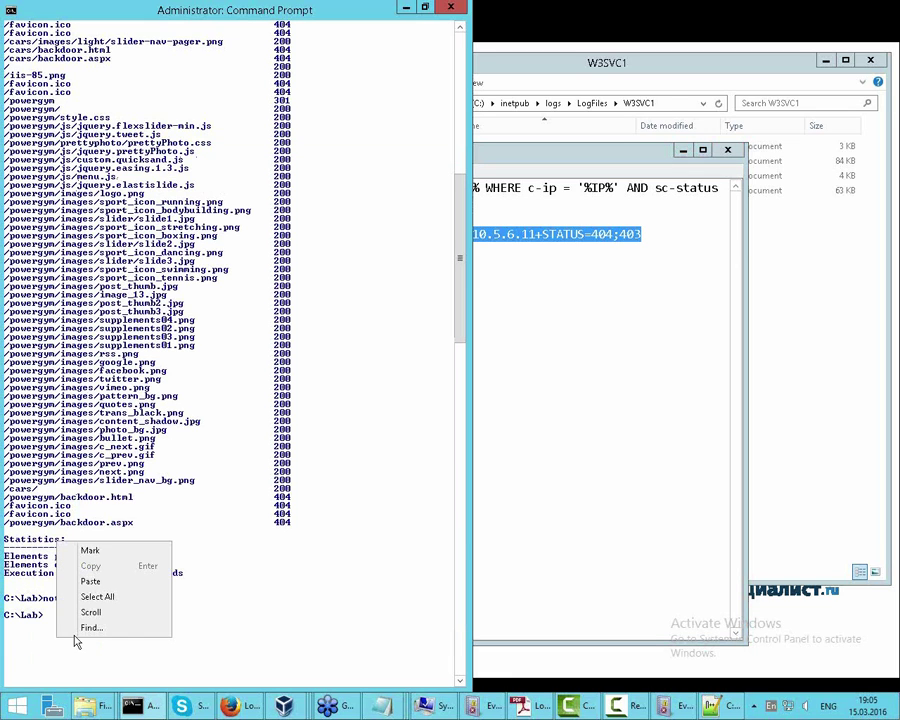
click(90, 581)
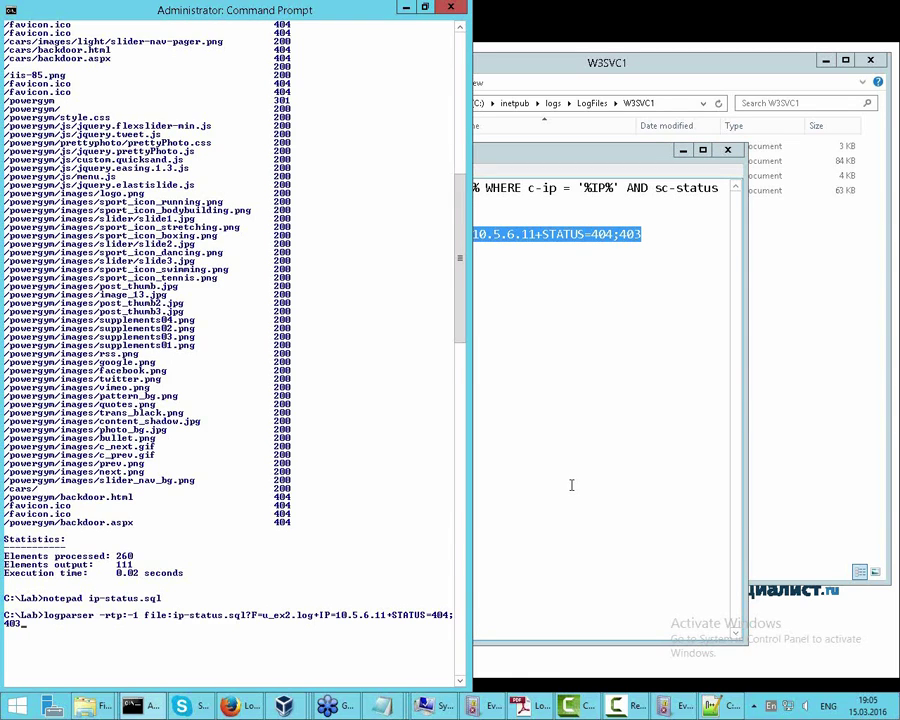
key(Return)
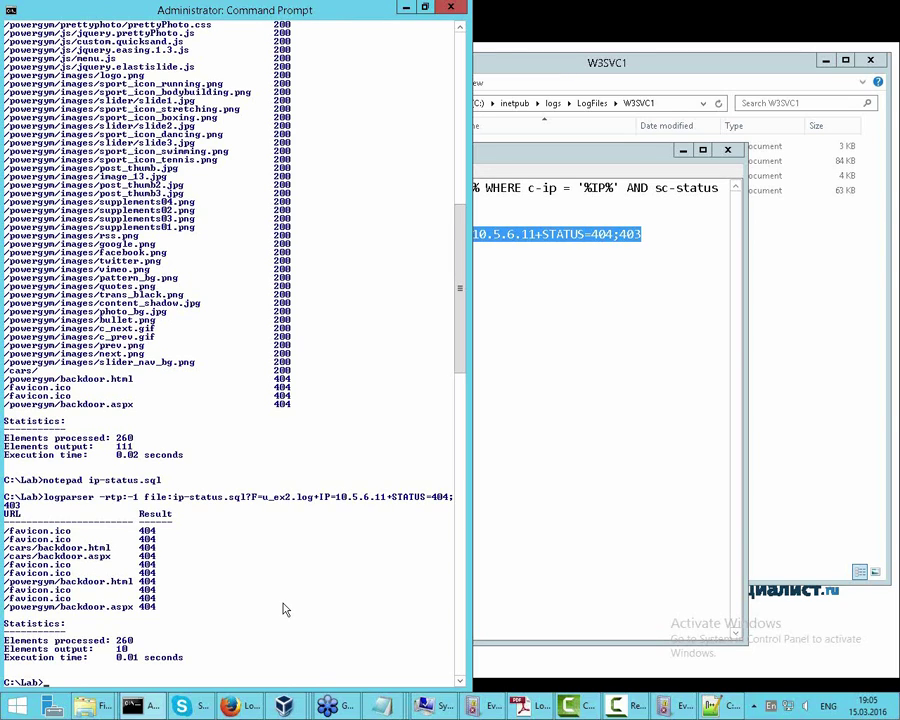
Rerun the ip-status.sql command on u_ex2.log for IP=10.5.6.11 with the status changed to STATUS=200.
key(Up)
key(BackSpace)
key(BackSpace)
key(BackSpace)
key(BackSpace)
key(BackSpace)
key(BackSpace)
key(BackSpace)
text(200)
key(Return)
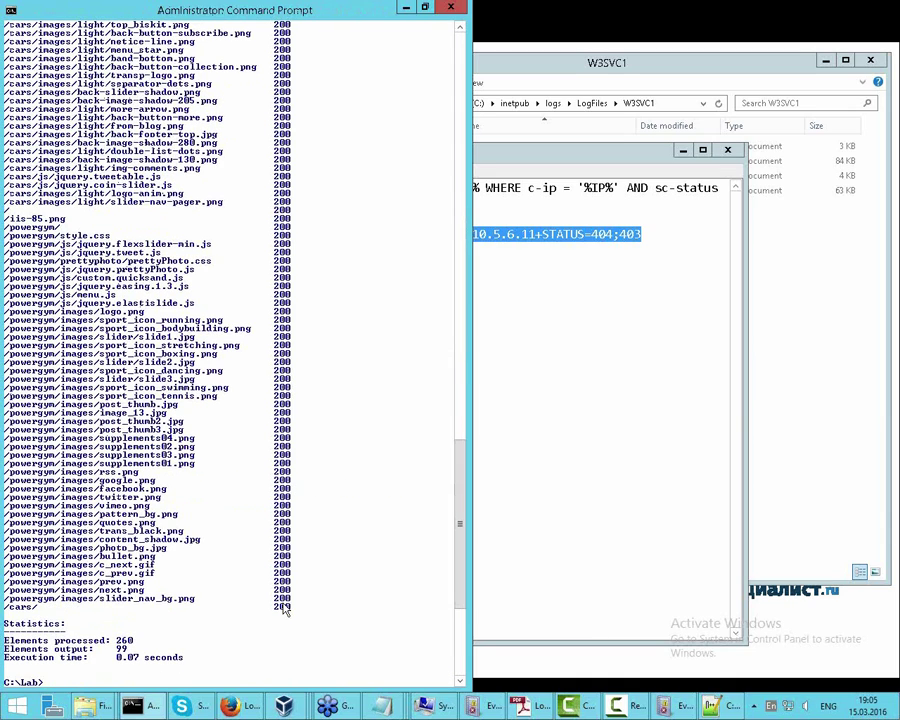
Look back through the outputs of the ip-status.sql and ip.sql queries and compare the listed URLs and result codes.
scroll(313, 388, up, 10)
scroll(313, 388, up, 6)
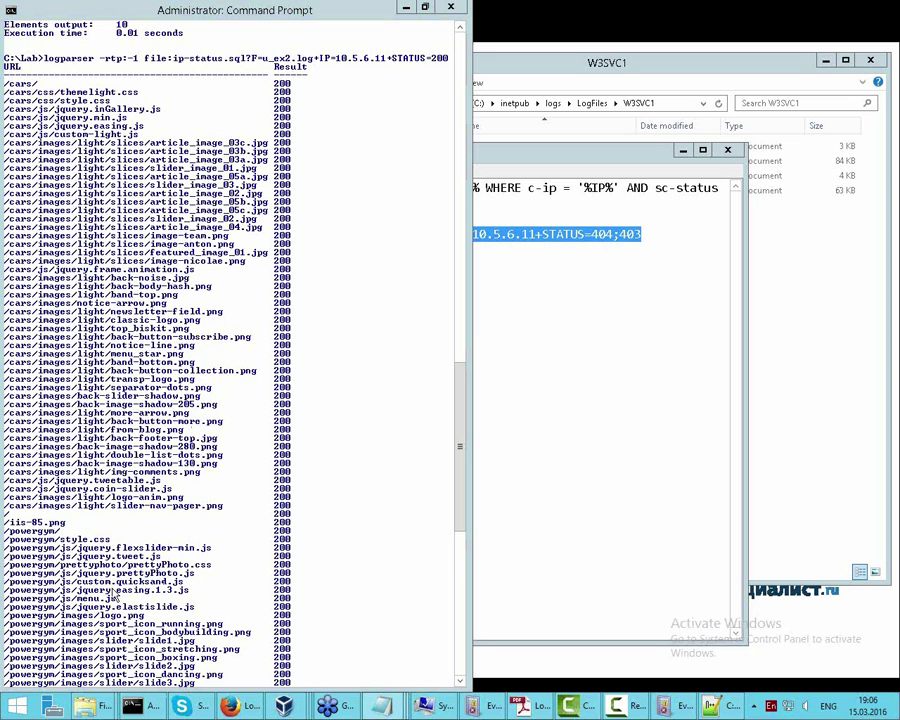
scroll(140, 575, up, 10)
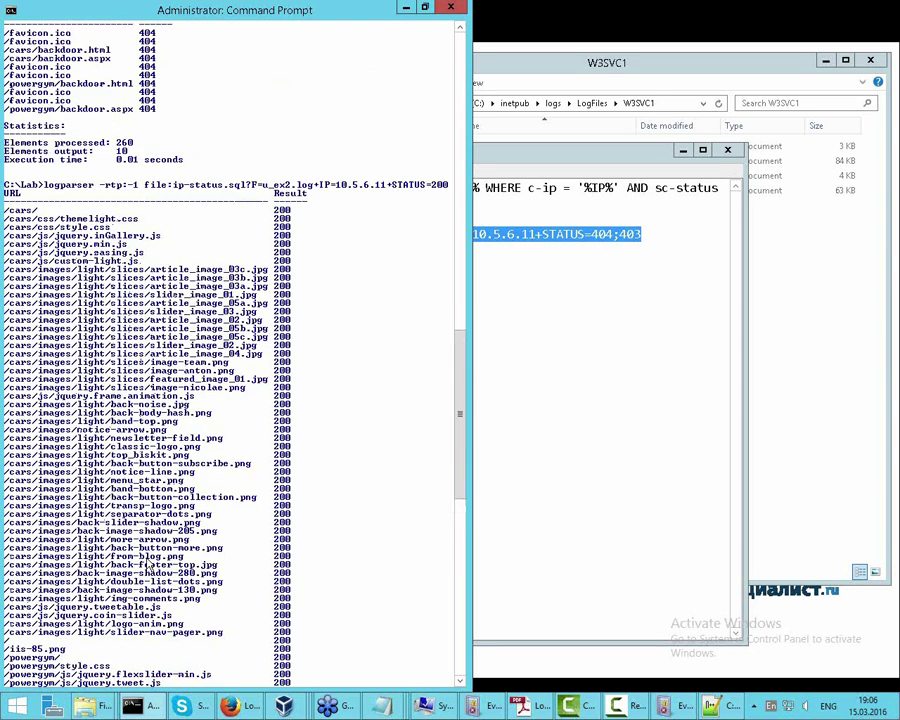
scroll(162, 568, up, 4)
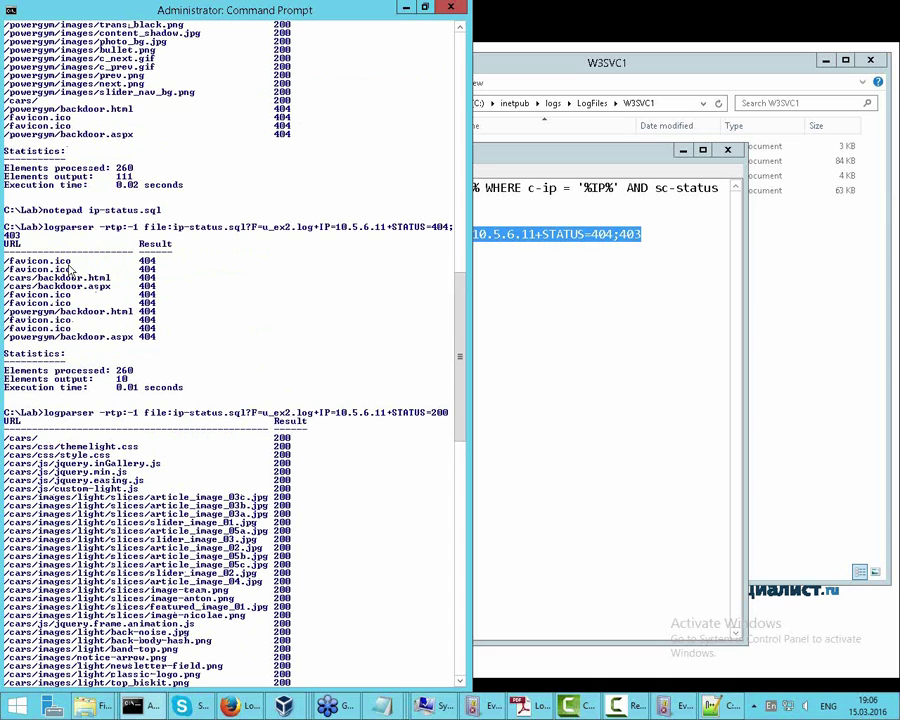
scroll(179, 162, up, 8)
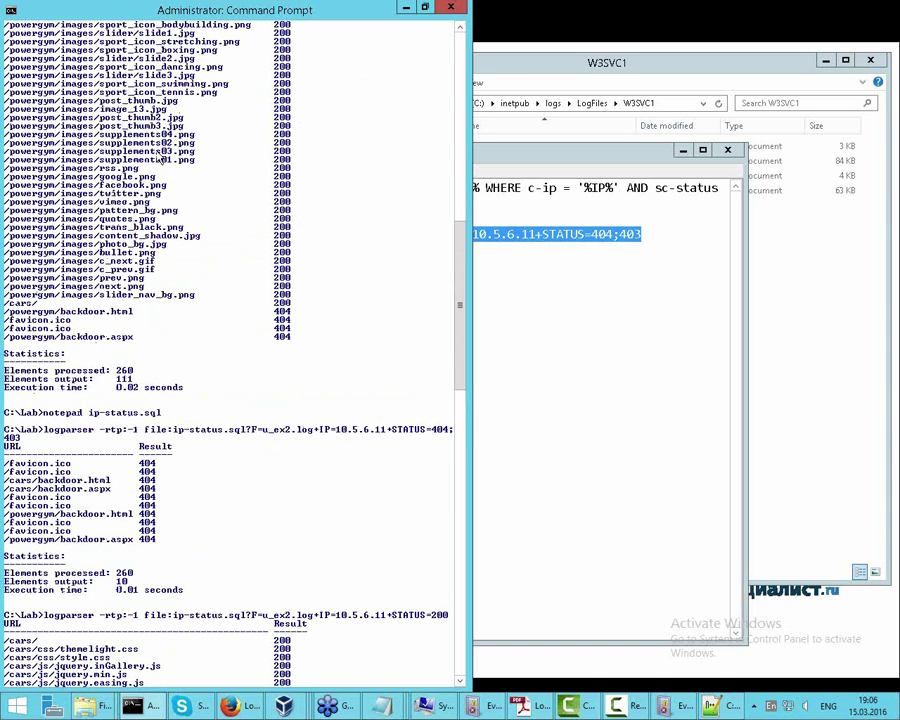
scroll(179, 162, up, 6)
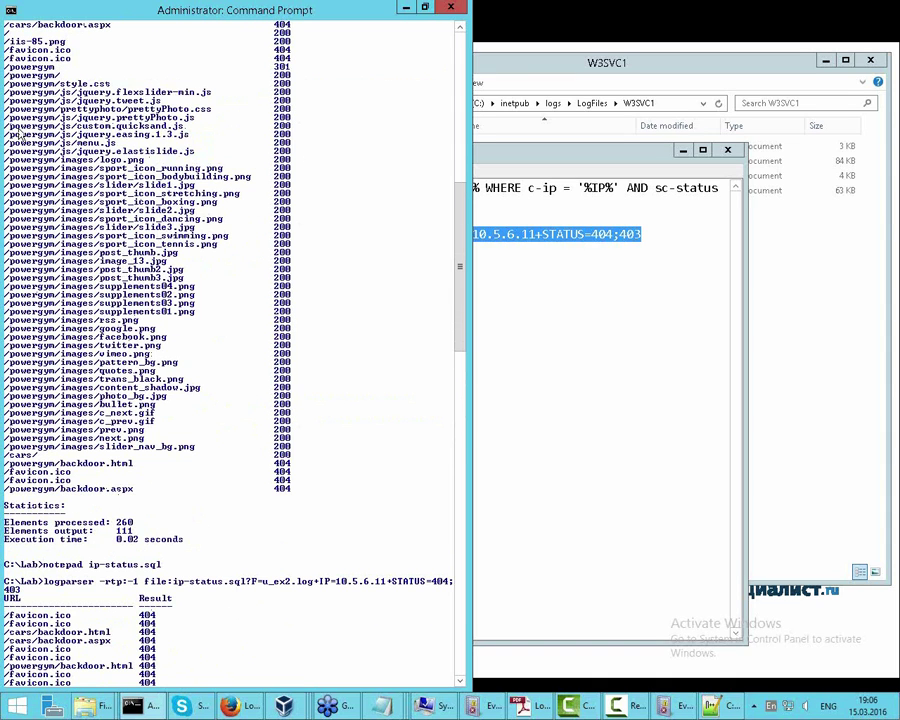
scroll(199, 163, up, 6)
scroll(142, 122, up, 7)
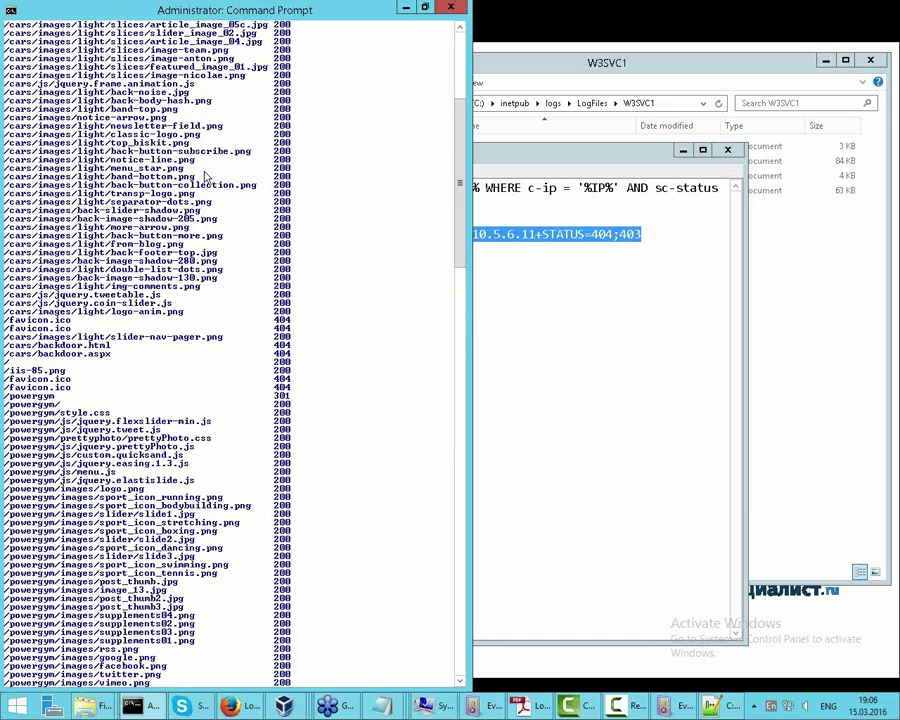
scroll(305, 197, up, 7)
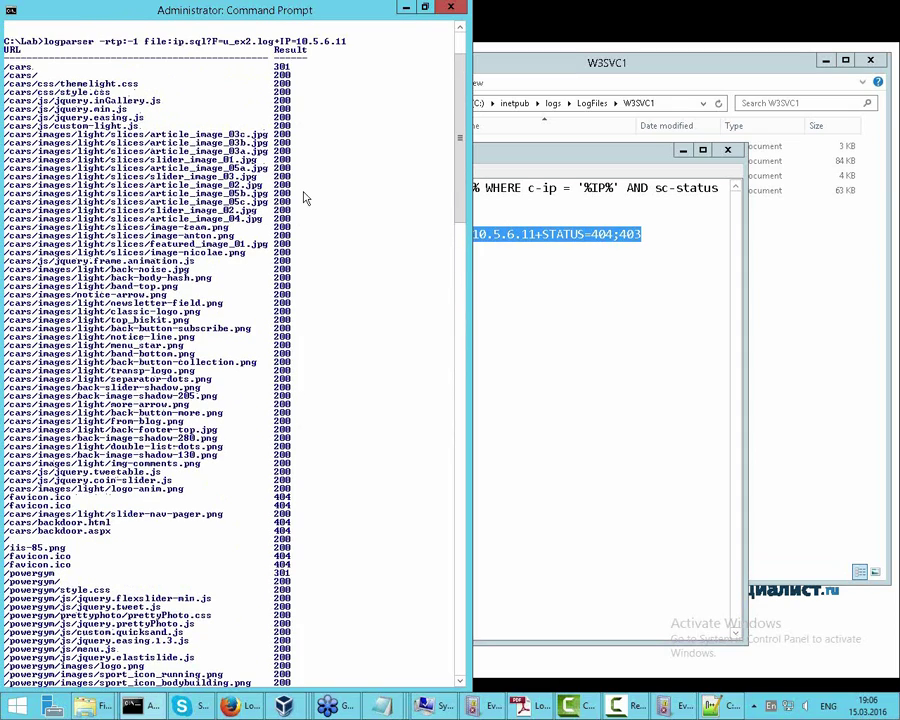
scroll(305, 197, up, 4)
scroll(305, 197, down, 7)
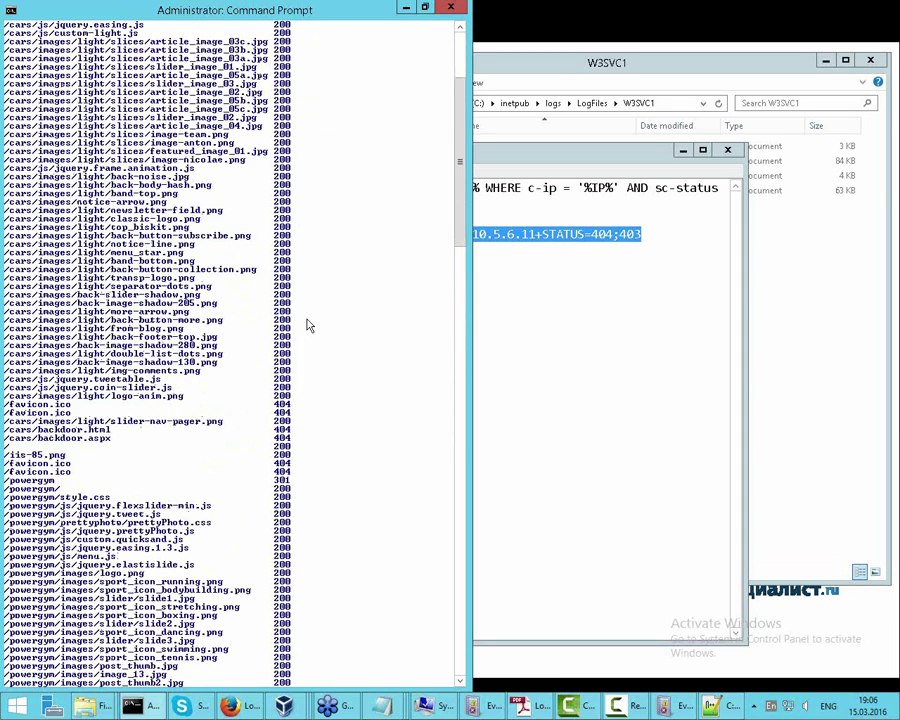
Rerun the earlier s404.sql query with F=u_ex2.log and STATUS=404 from the command history.
key(F7)
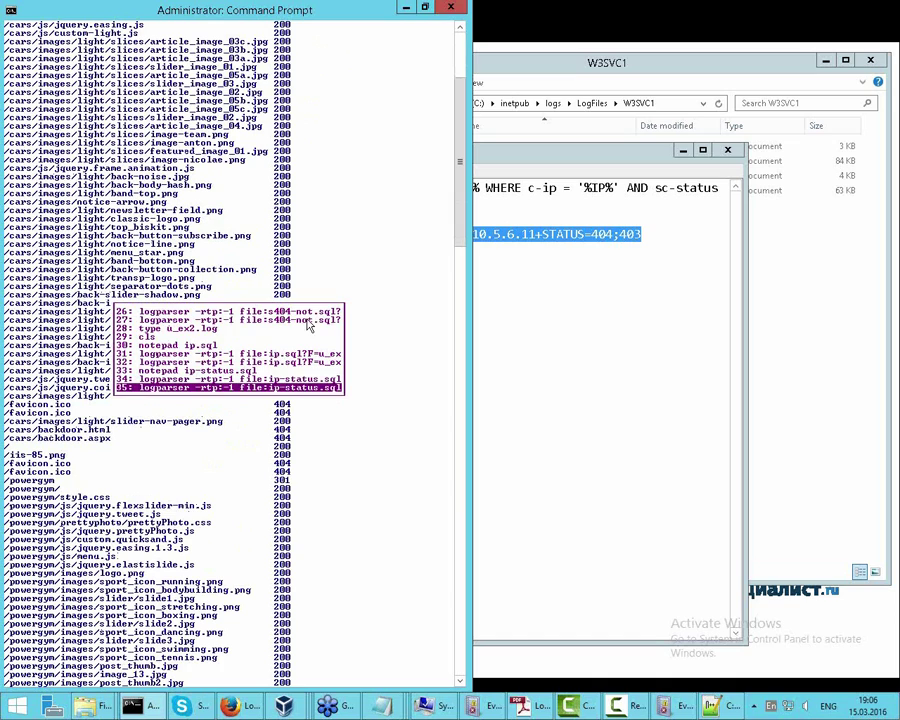
key(Up)
key(Up)
key(Up)
key(Up)
key(Up)
key(Up)
key(Up)
key(Up)
key(Up)
key(Up)
key(Up)
key(Up)
key(Up)
key(Up)
key(Up)
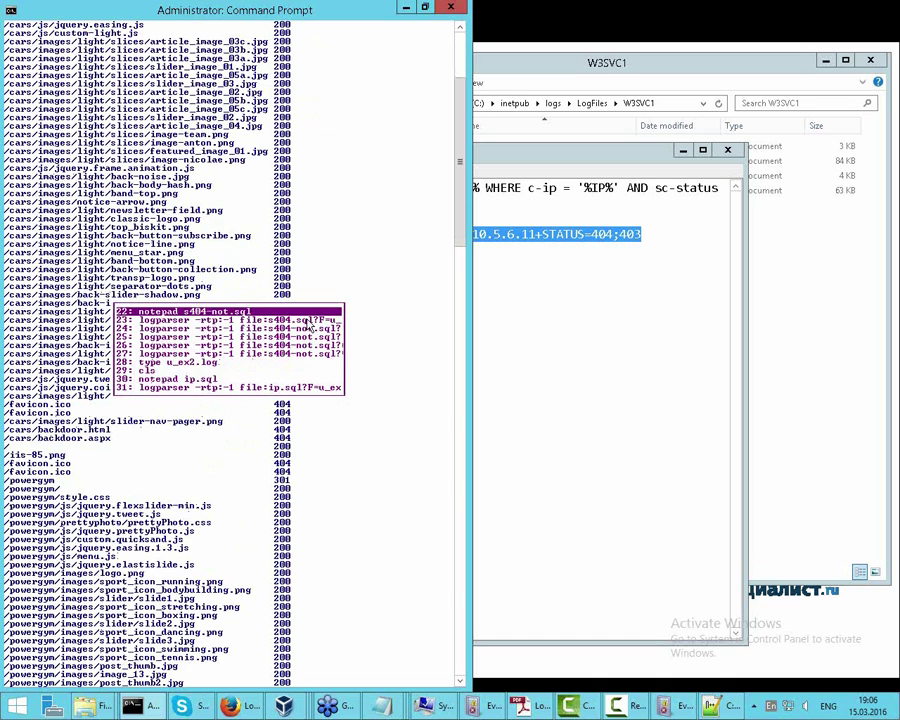
key(Up)
key(Up)
key(Up)
key(Up)
key(Up)
key(Up)
key(Up)
key(Up)
key(Up)
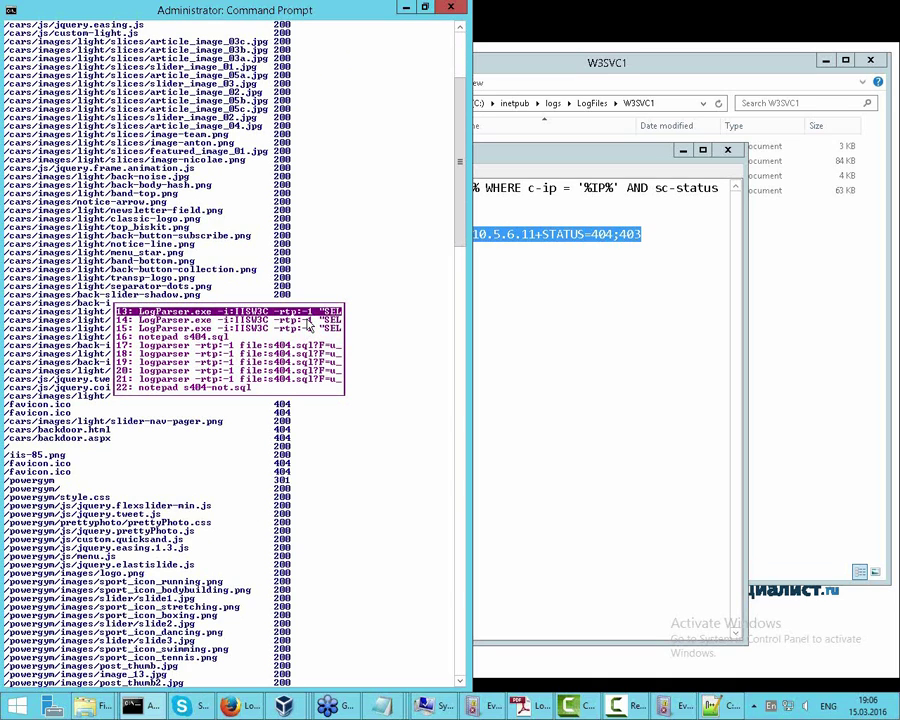
key(Up)
key(Up)
key(Up)
key(Up)
key(Down)
key(Down)
key(Down)
key(Down)
key(Down)
key(Down)
key(Down)
key(Down)
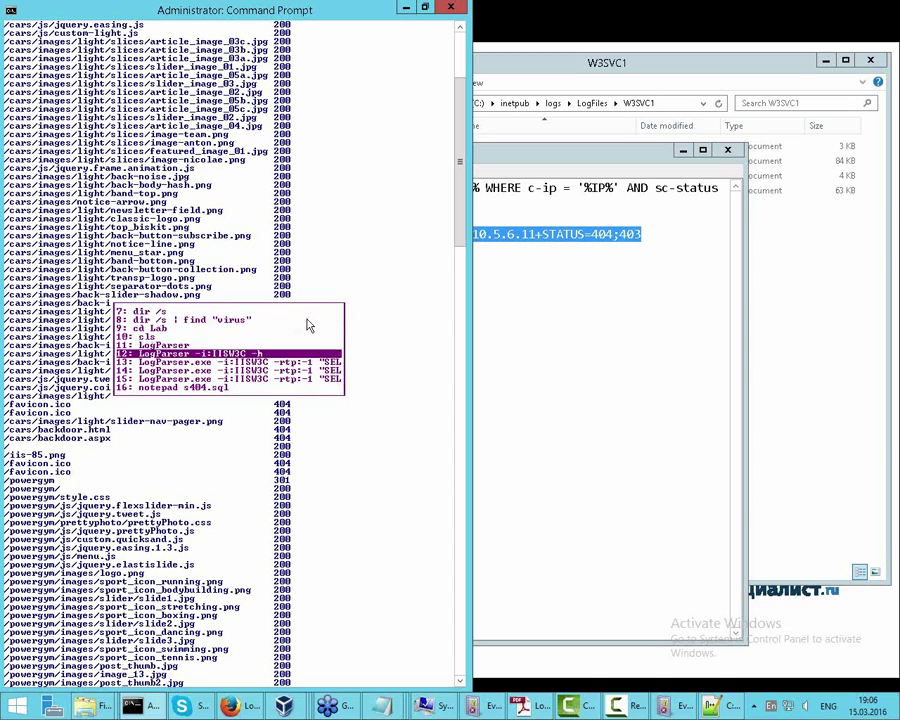
key(Down)
key(Down)
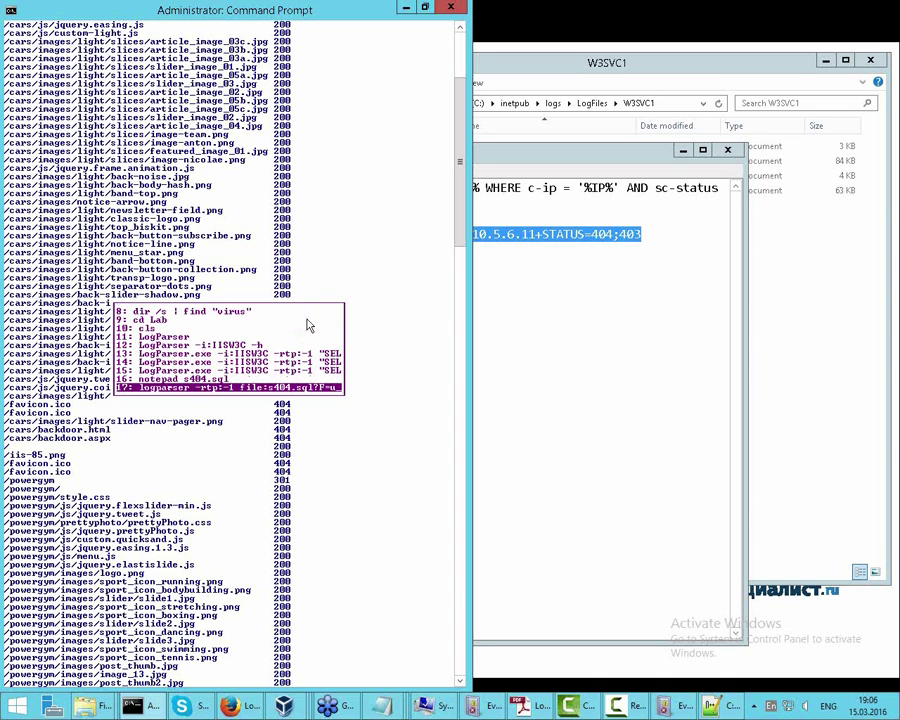
key(Return)
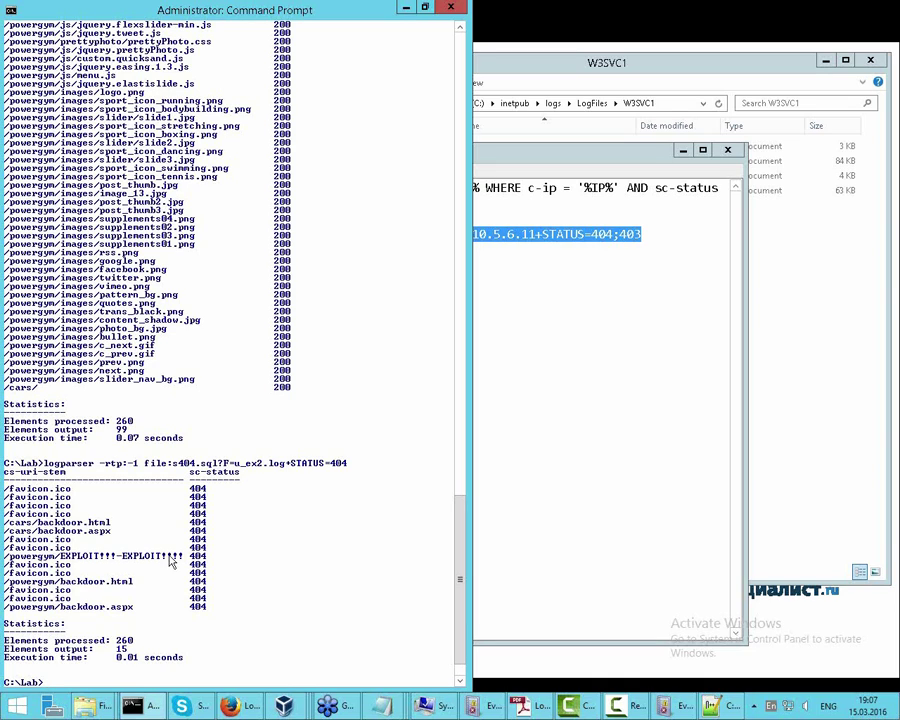
Bring ip-status.sql in Notepad back to the front of the Command Prompt to view its query.
click(578, 234)
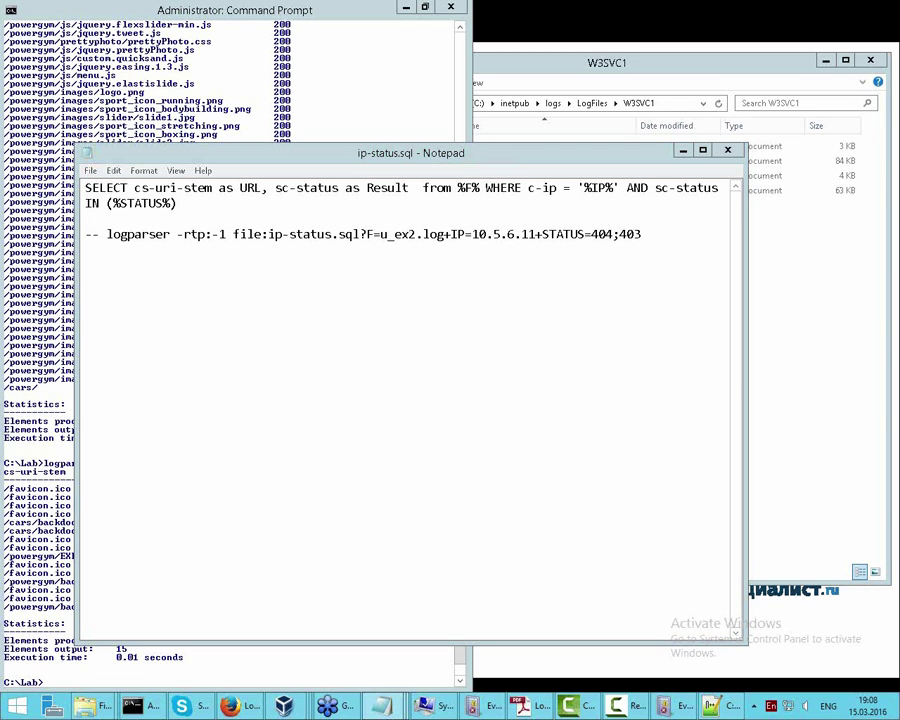
key(alt+shift)
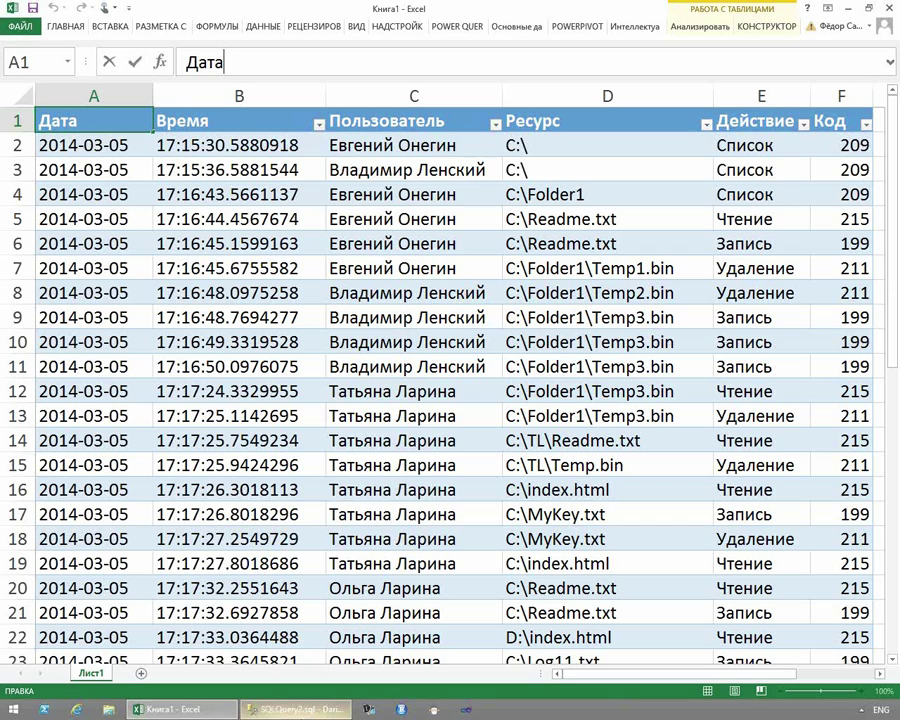
Switch to SQL Server Management Studio and write the query SELECT * FROM Журнал in SQLQuery2.sql.
click(300, 713)
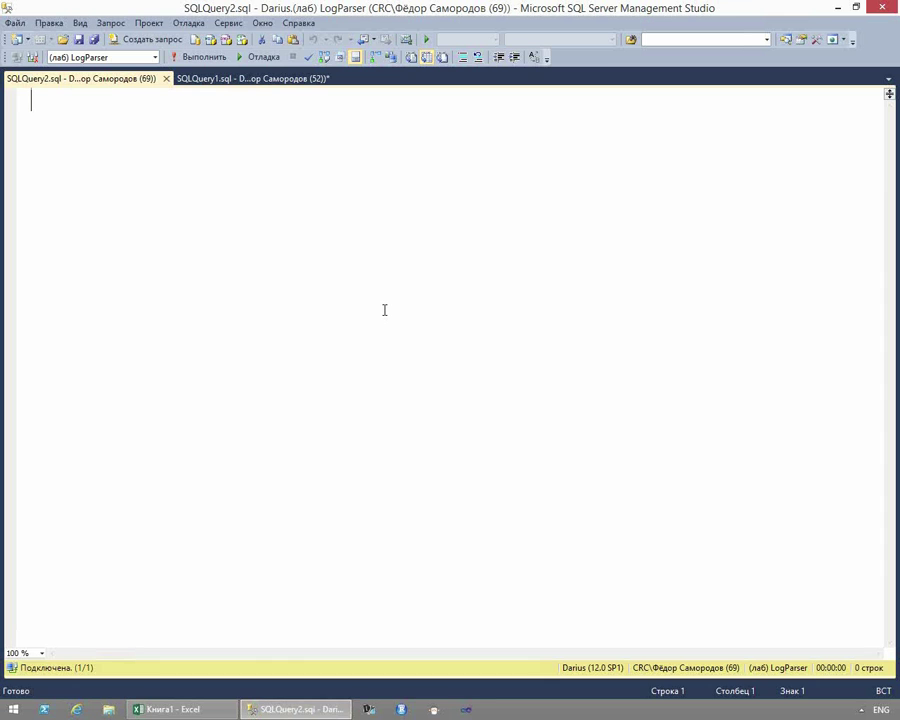
text(SELE)
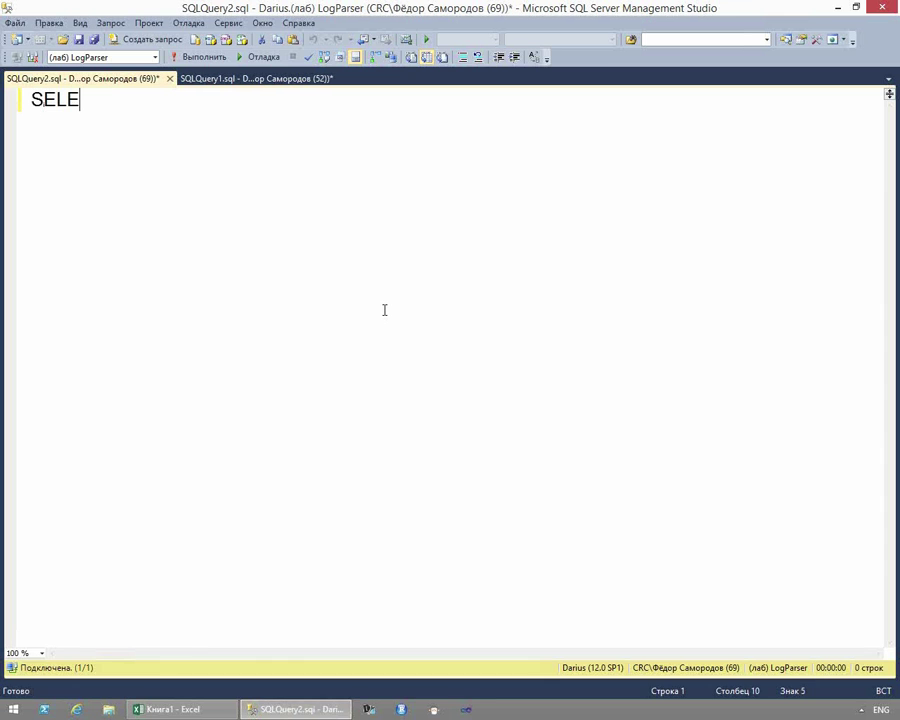
text(CT *)
key(Return)
text(FROM)
key(Tab)
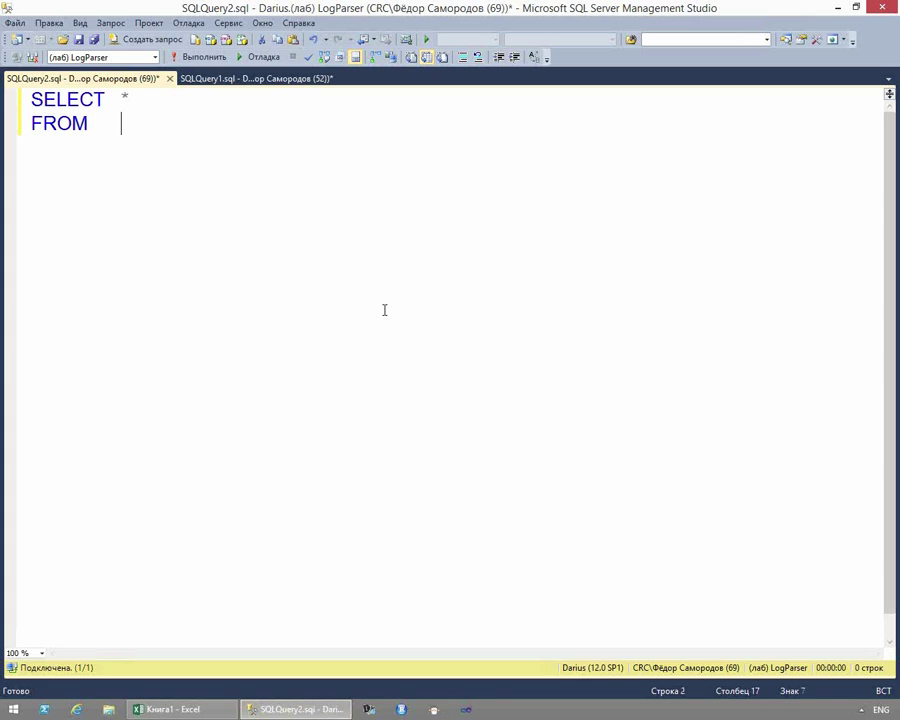
key(alt+shift)
text(Журнал)
key(alt+shift)
key(Return)
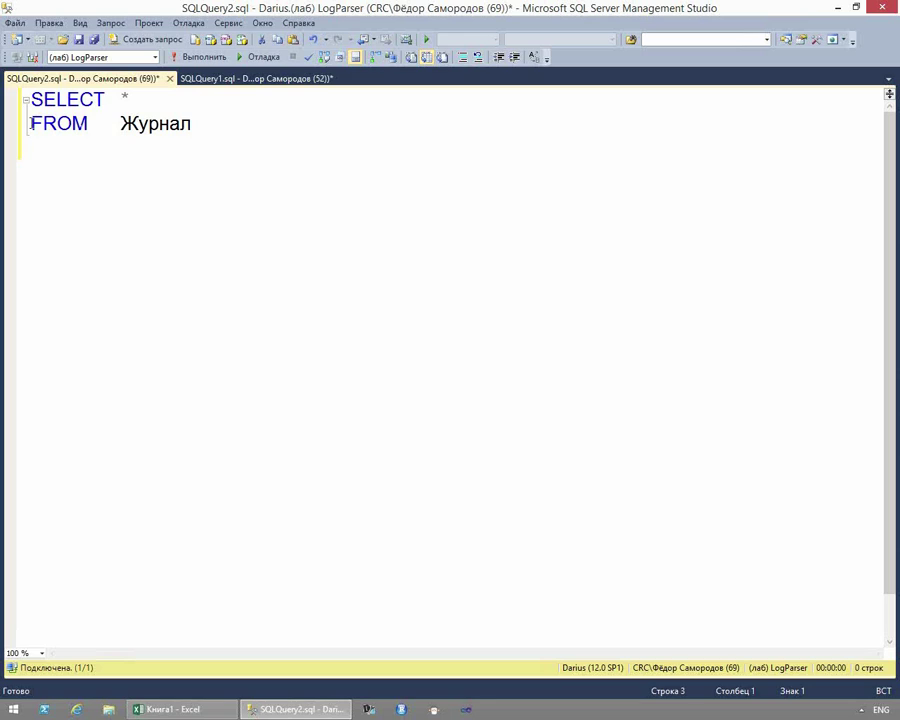
Execute the whole SELECT * FROM Журнал query and enlarge the results area.
drag(33, 123, 227, 123)
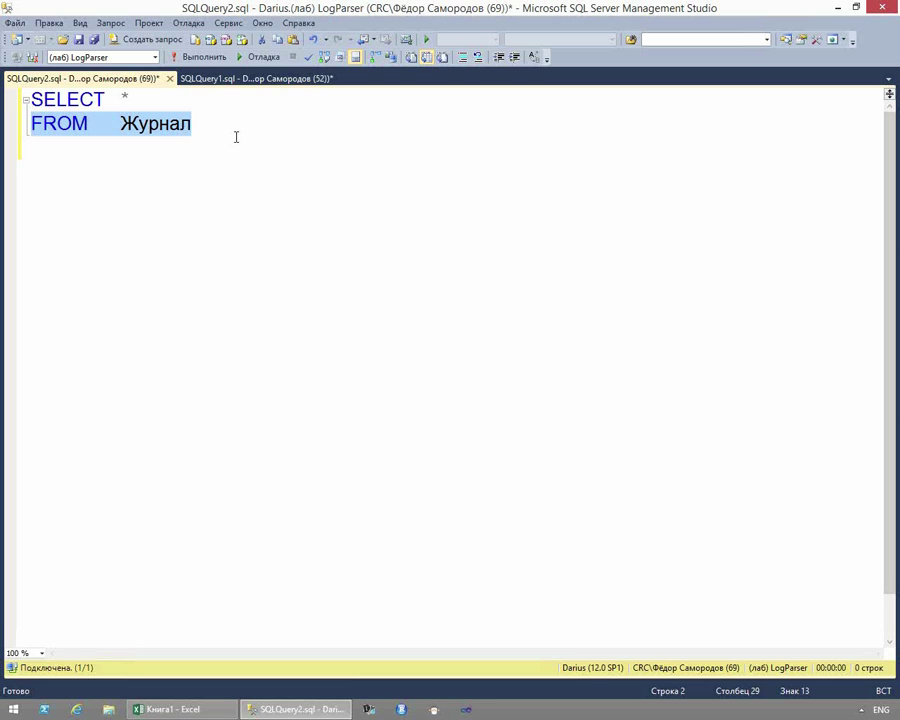
click(236, 137)
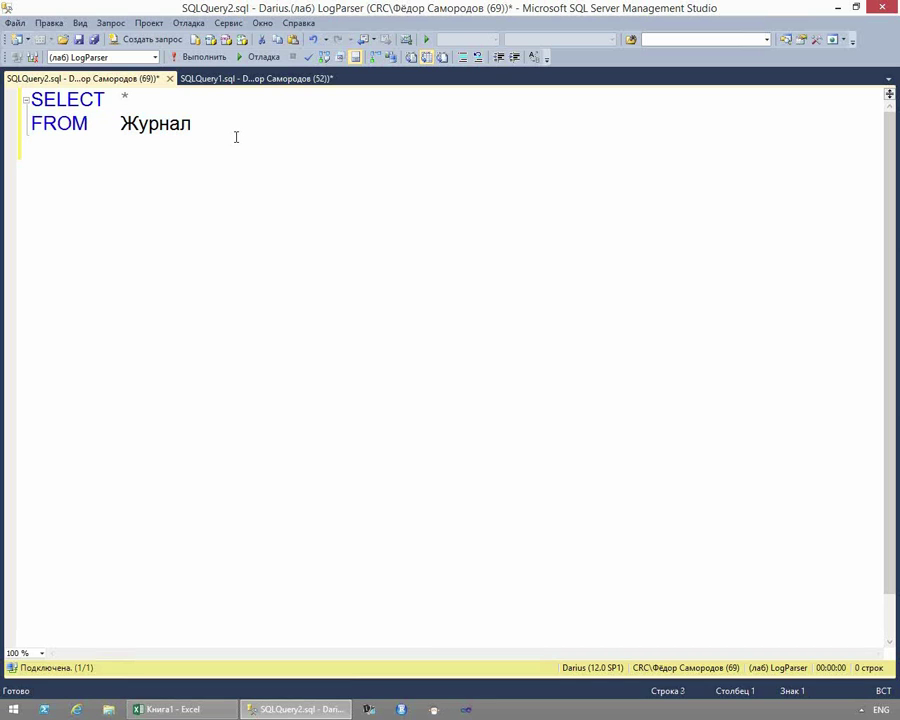
key(F5)
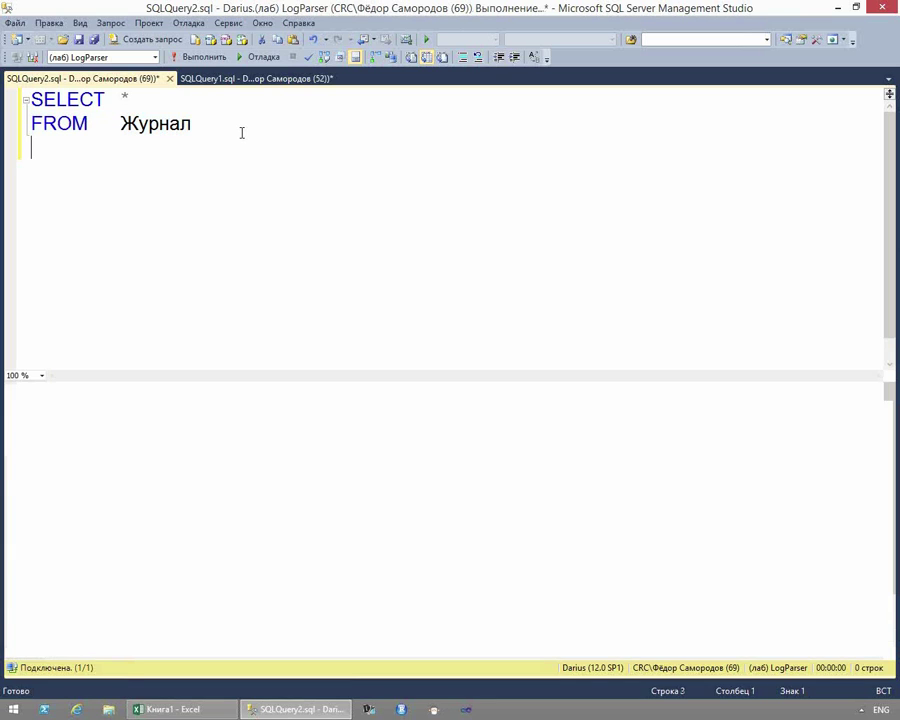
drag(281, 380, 281, 264)
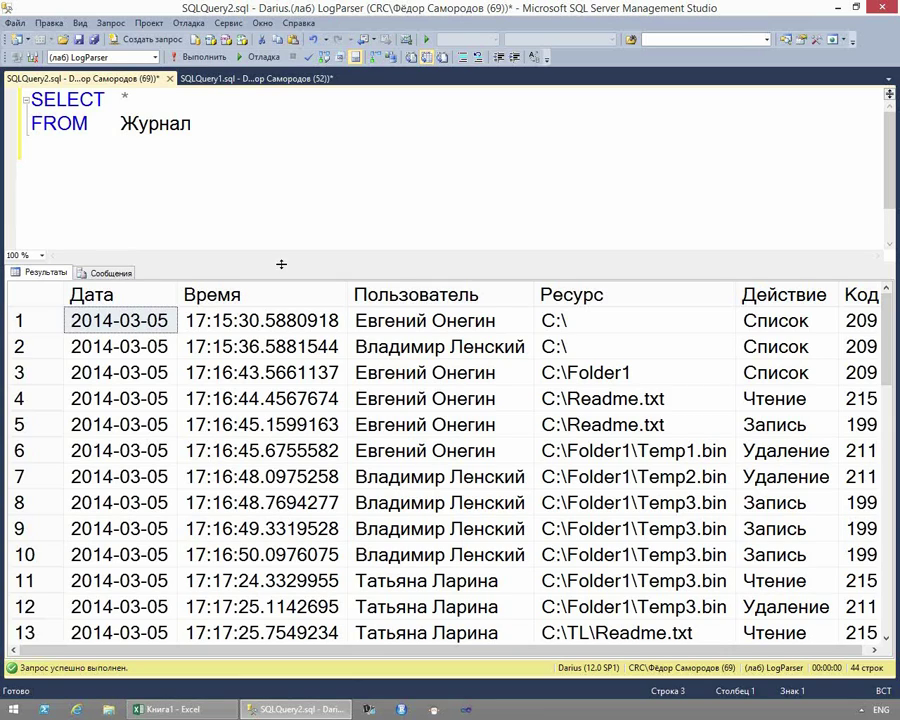
Highlight the SELECT clause and examine the Время, Пользователь, Ресурс and Дата columns of the query results.
drag(169, 100, 31, 100)
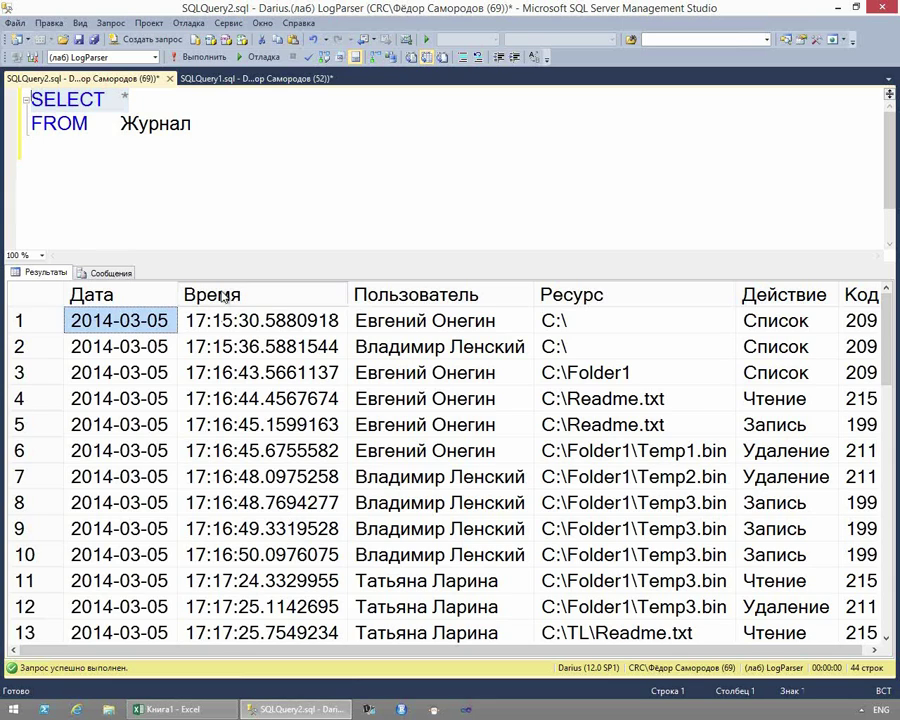
click(222, 292)
click(415, 296)
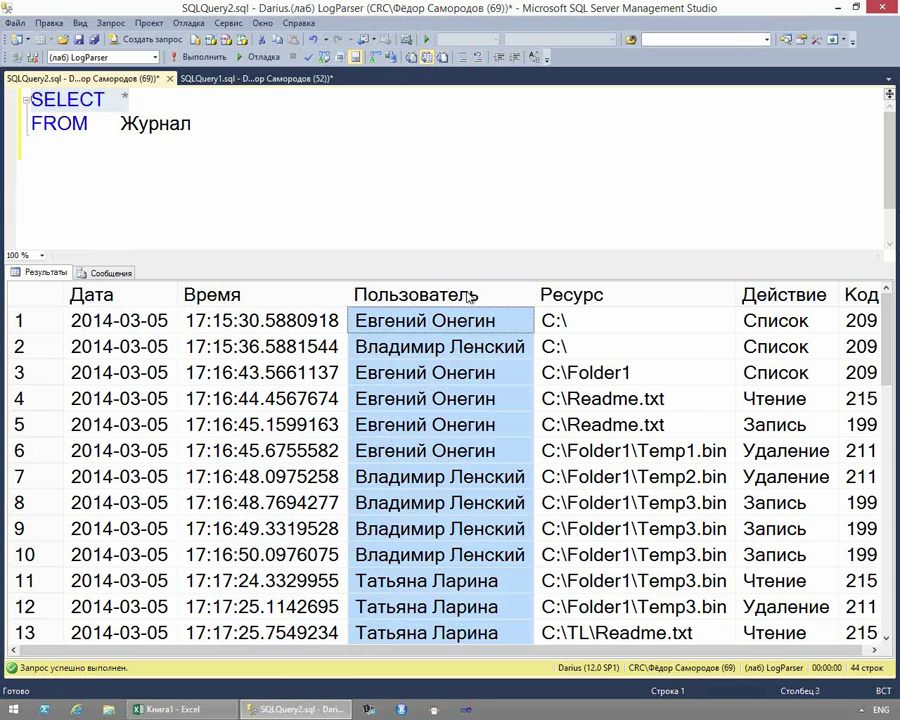
click(590, 295)
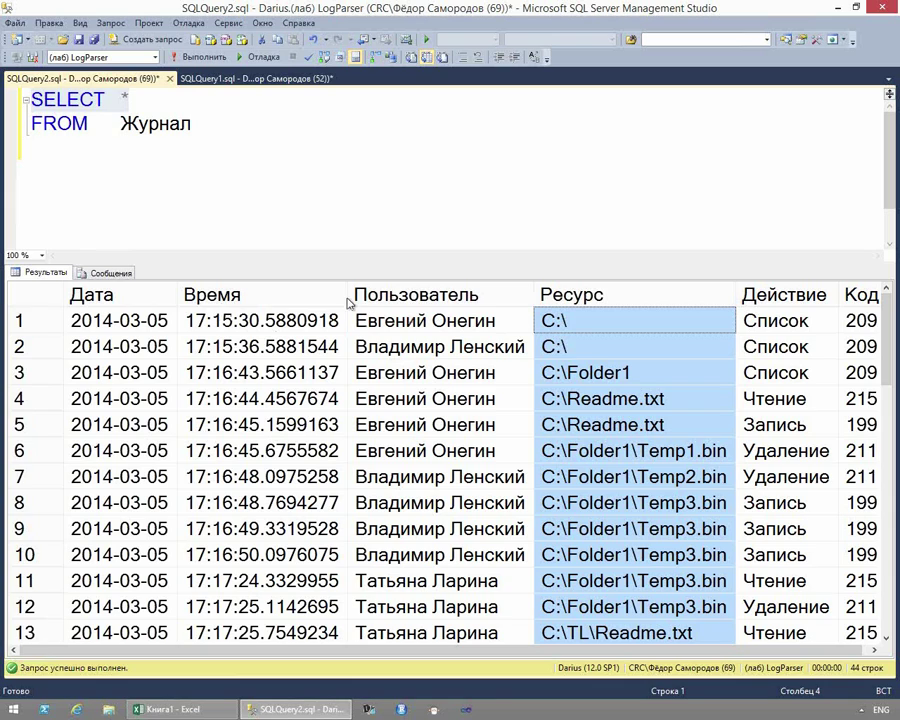
click(124, 298)
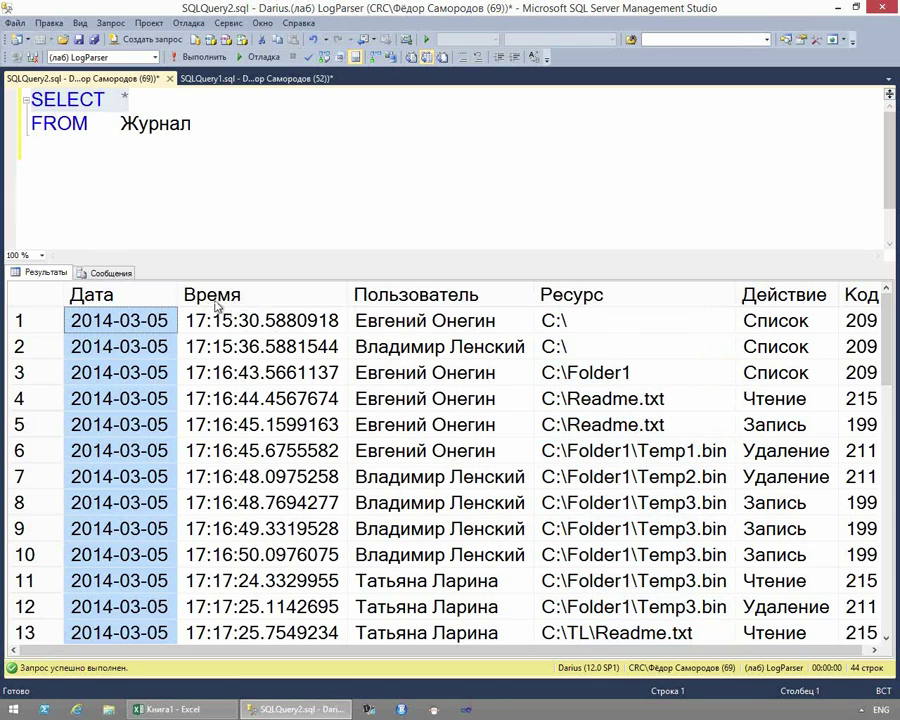
Replace the asterisk in the SELECT clause with the columns Дата, Пользователь, Ресурс.
click(191, 98)
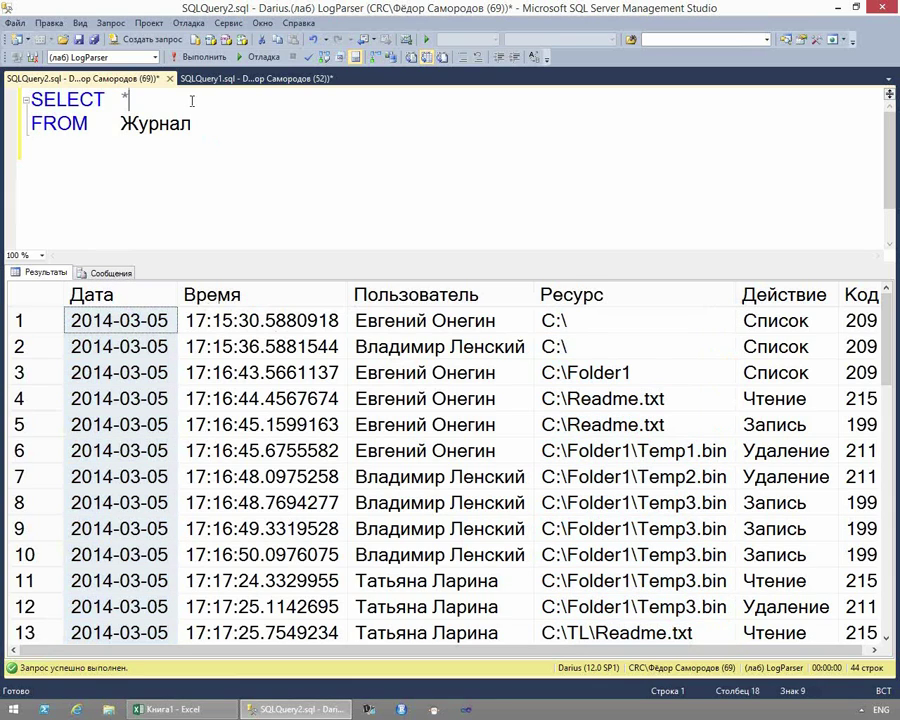
key(BackSpace)
key(alt+shift)
text(Дата)
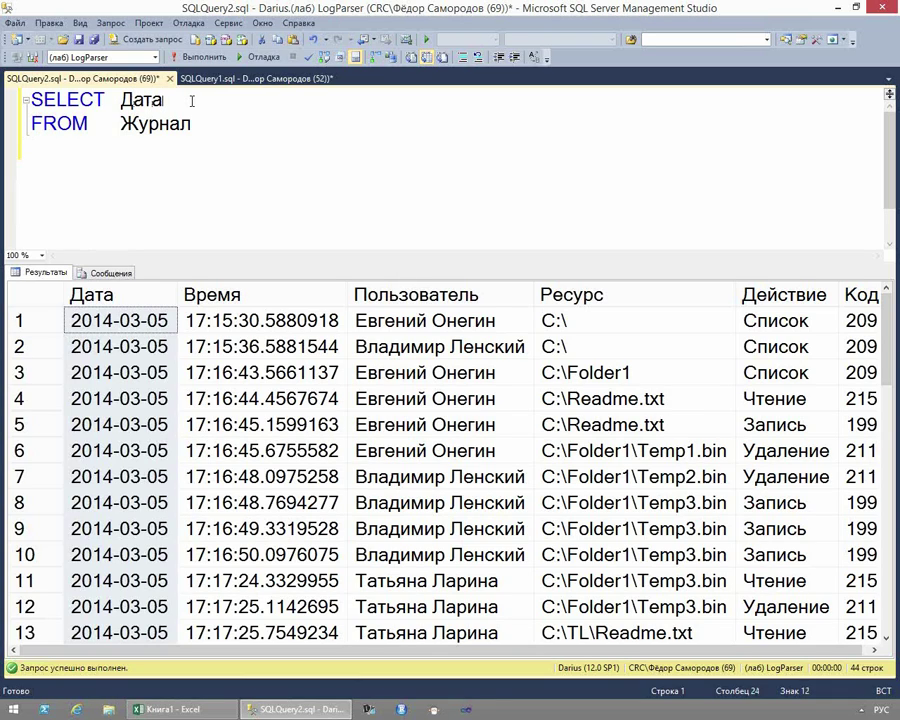
text(, Пользователь)
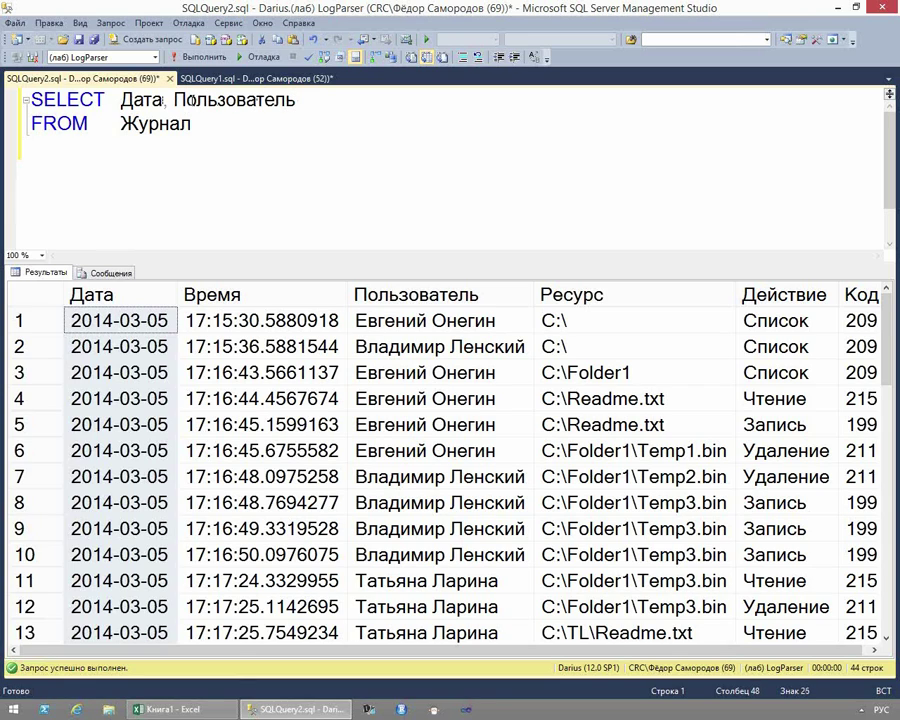
click(437, 297)
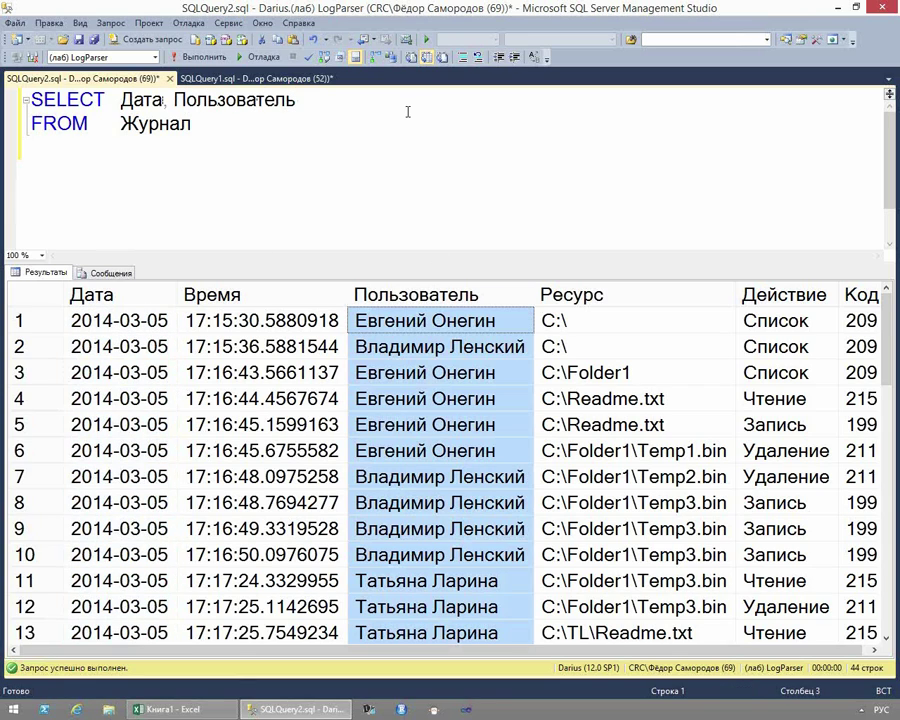
click(407, 110)
text(, )
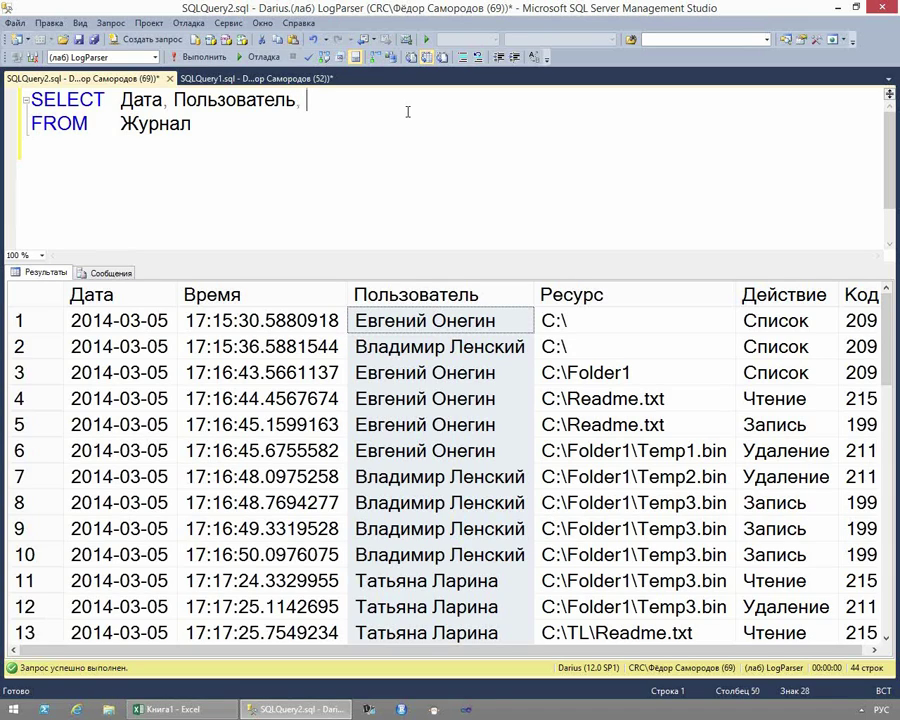
text(Ресурс)
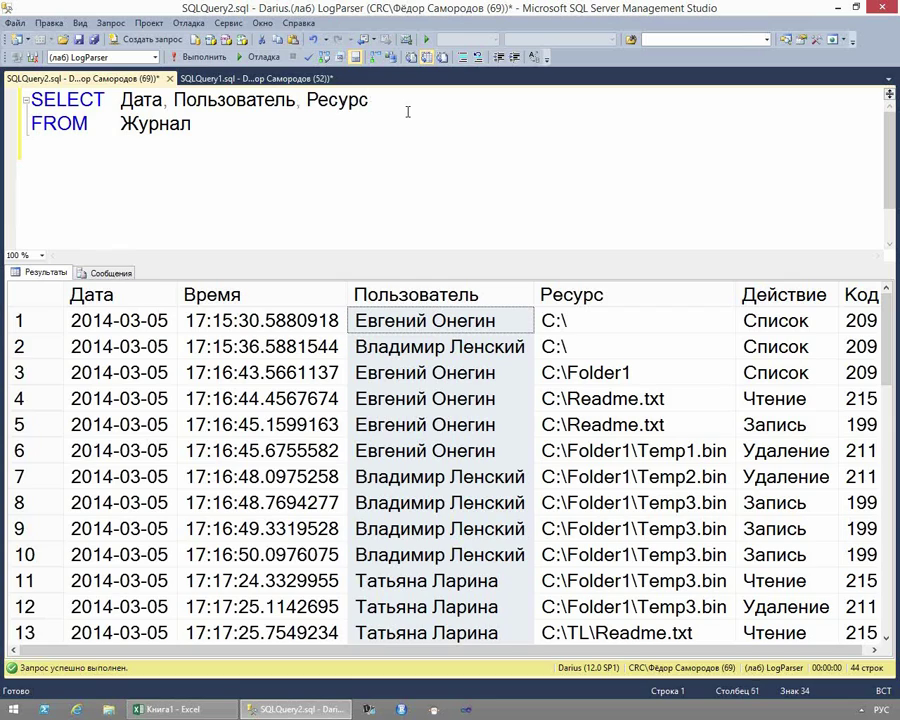
Review the column list in the SELECT clause and execute the query returning Дата, Пользователь and Ресурс from Журнал.
mouse_move(135, 101)
text(Журнал)
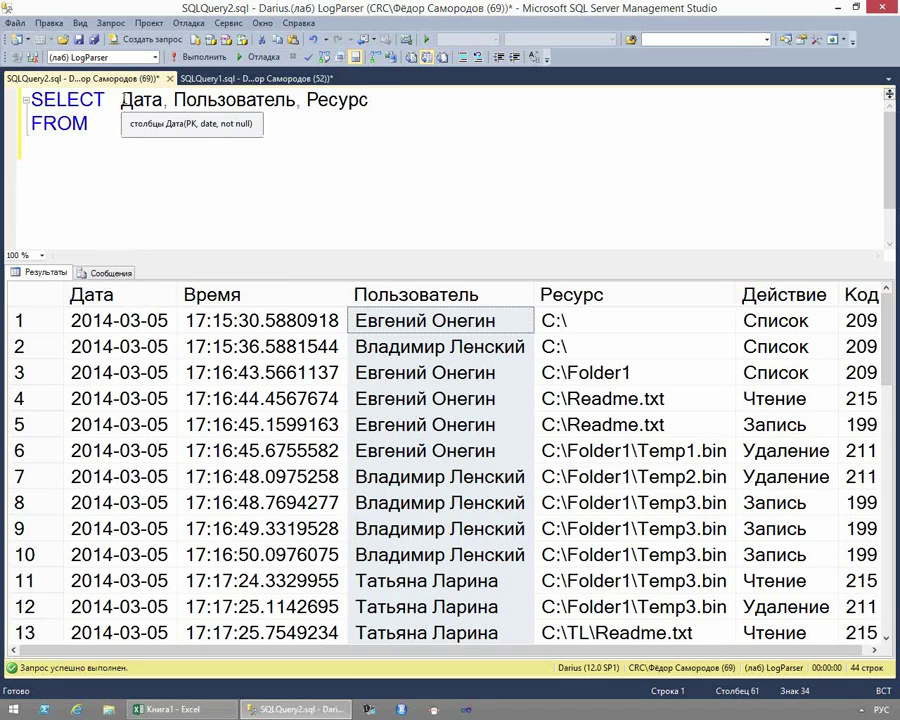
drag(120, 100, 198, 100)
drag(272, 99, 366, 97)
click(410, 108)
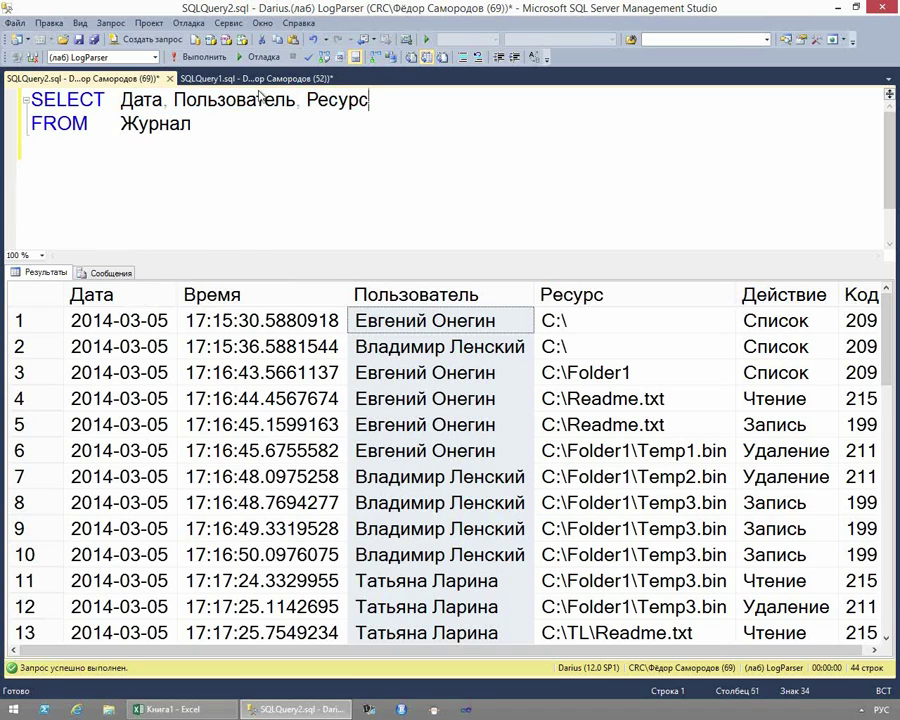
drag(30, 100, 379, 102)
click(325, 117)
click(185, 57)
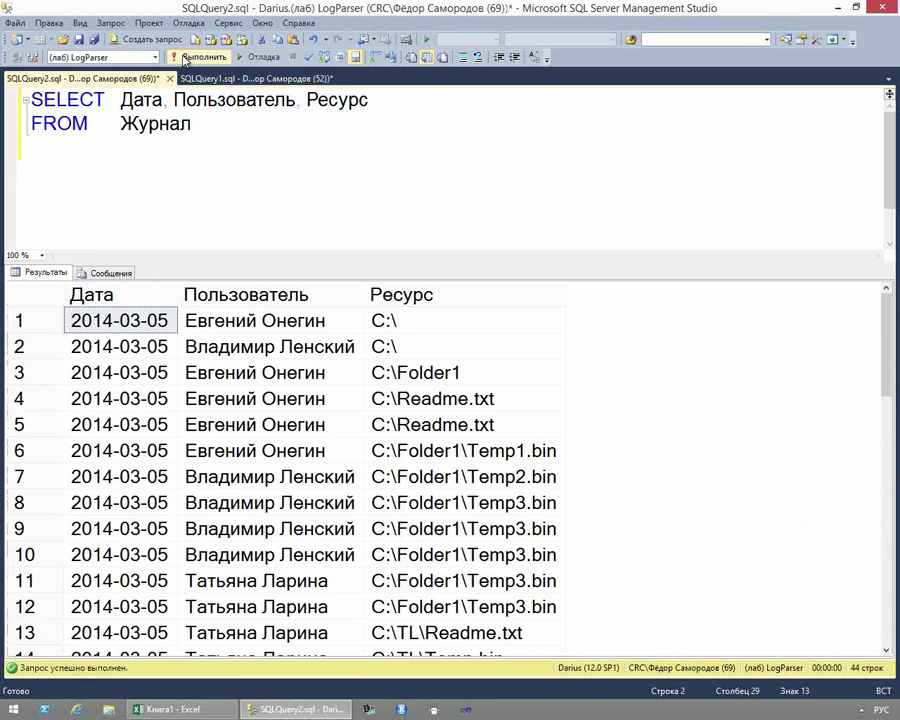
Give the Ресурс column the alias Файл using AS in the SELECT clause and execute the query.
mouse_move(190, 105)
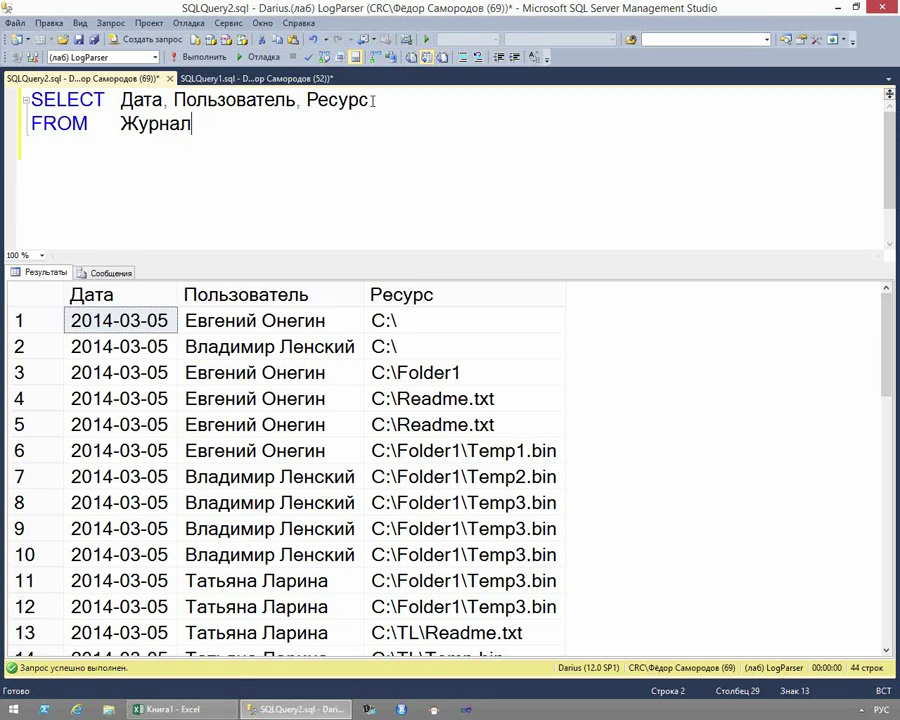
mouse_move(363, 103)
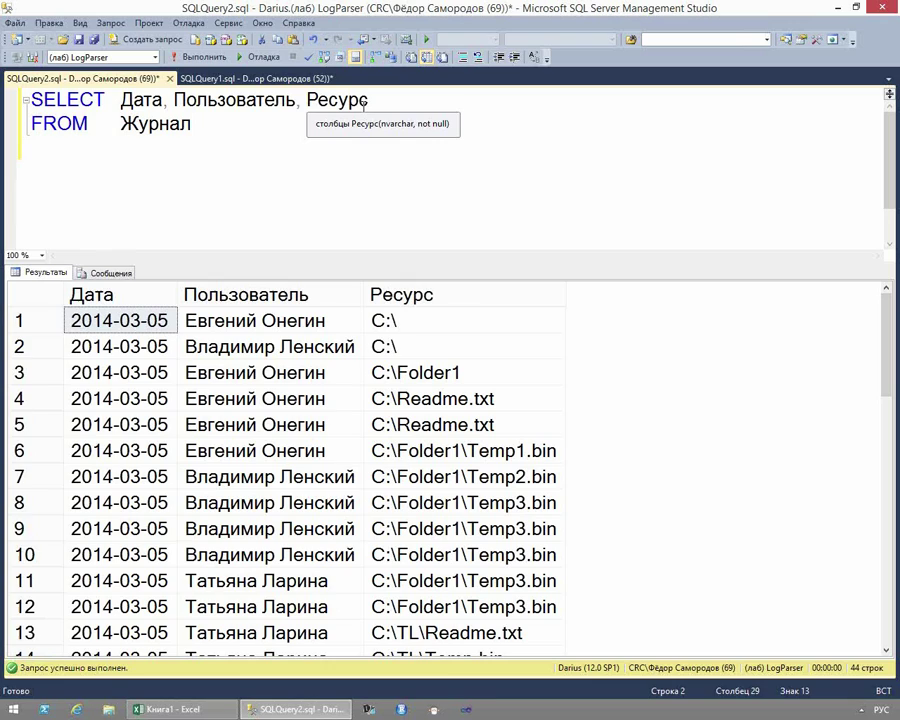
click(375, 101)
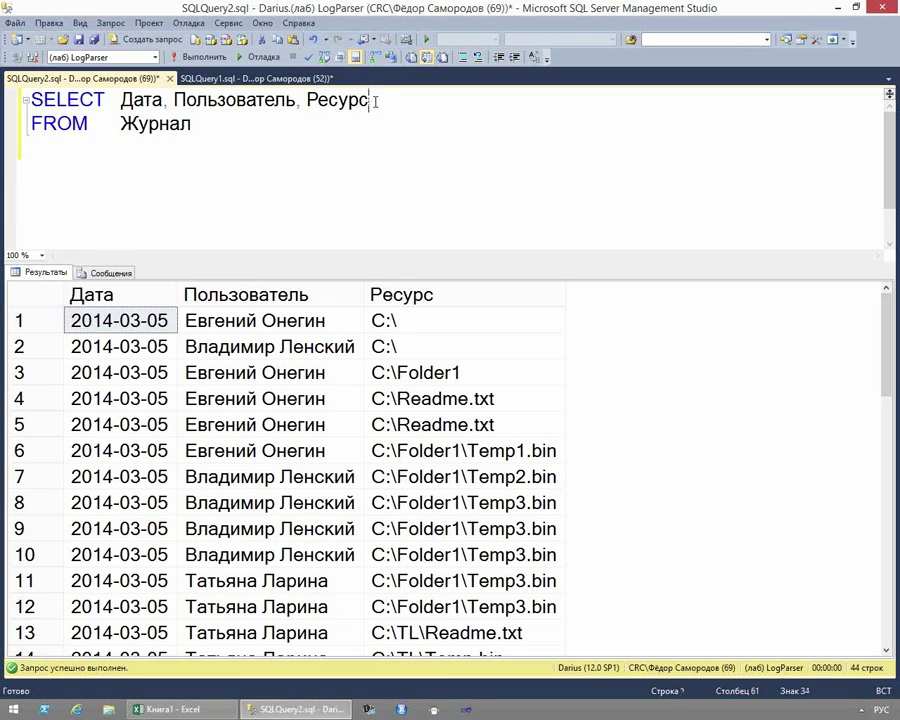
key(alt+shift)
text(AS)
key(alt+shift)
text(Файл)
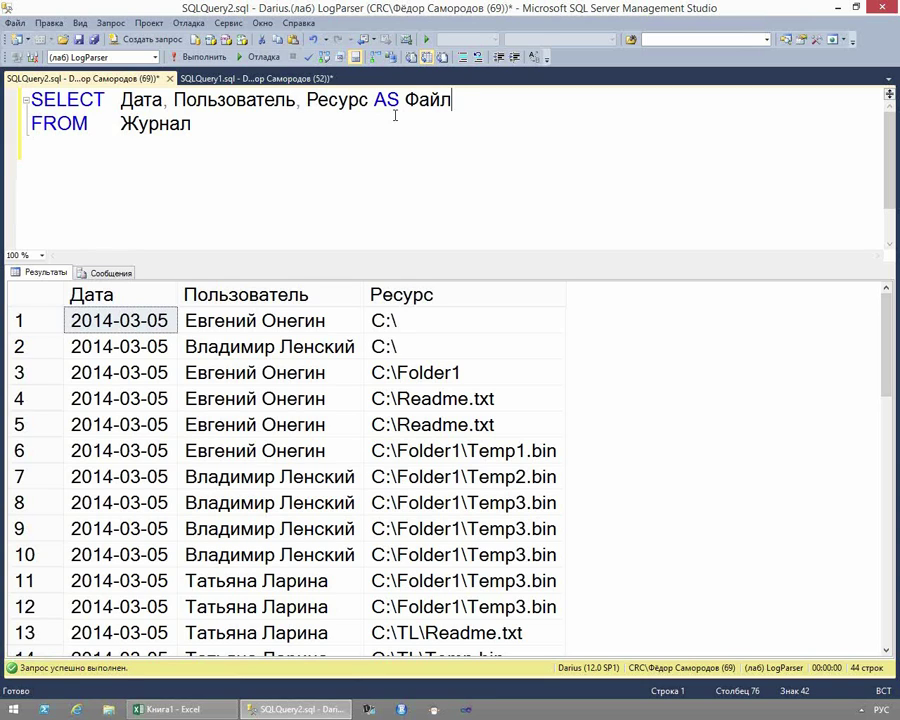
key(F5)
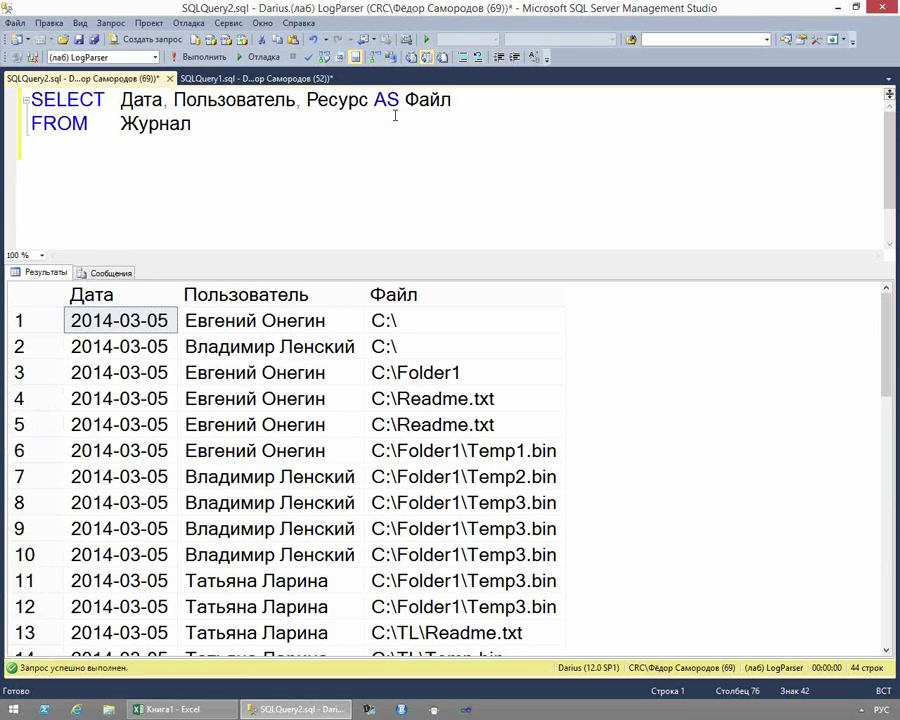
Add a WHERE clause requiring Пользователь to equal the full name of the user in the first result row, and execute the query.
click(337, 196)
key(alt+shift)
text(WHERE)
key(Tab)
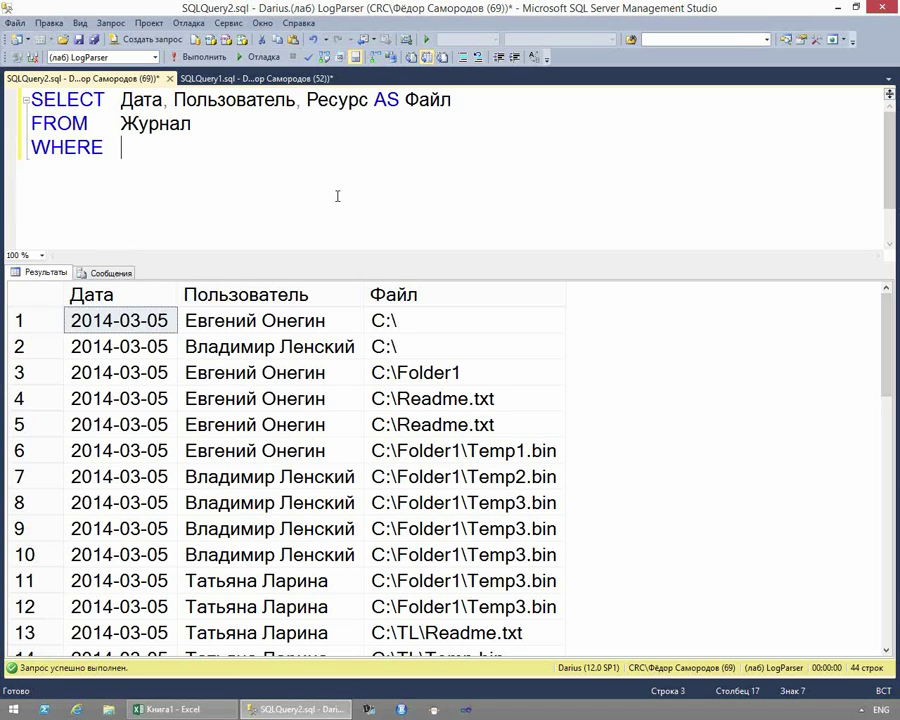
key(alt+shift)
text(Пользователь =)
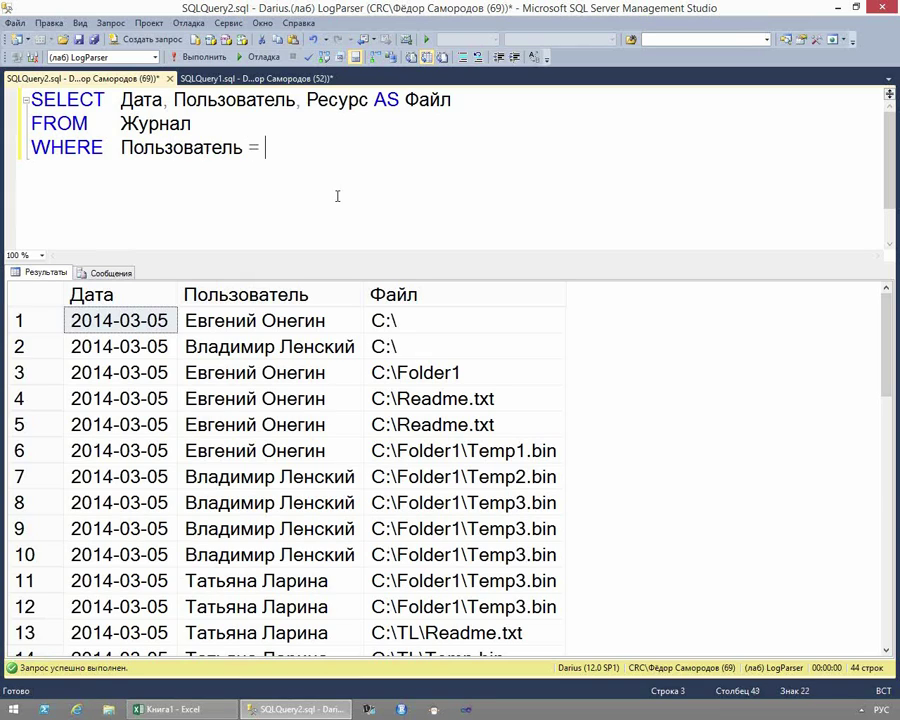
click(350, 320)
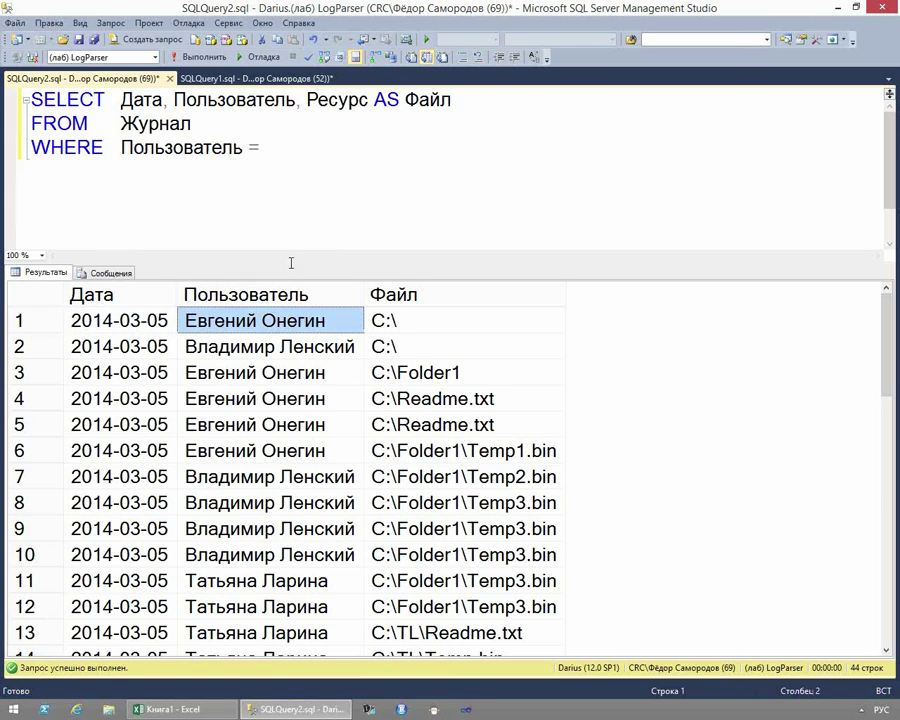
click(294, 138)
text(')
text(Евгений Онегин)
text(')
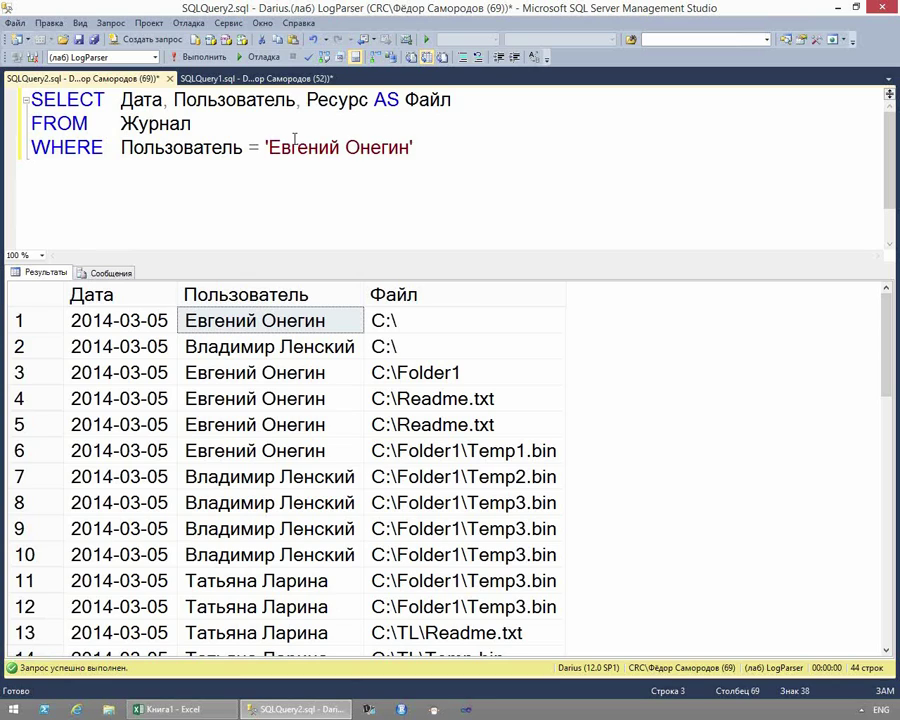
key(F5)
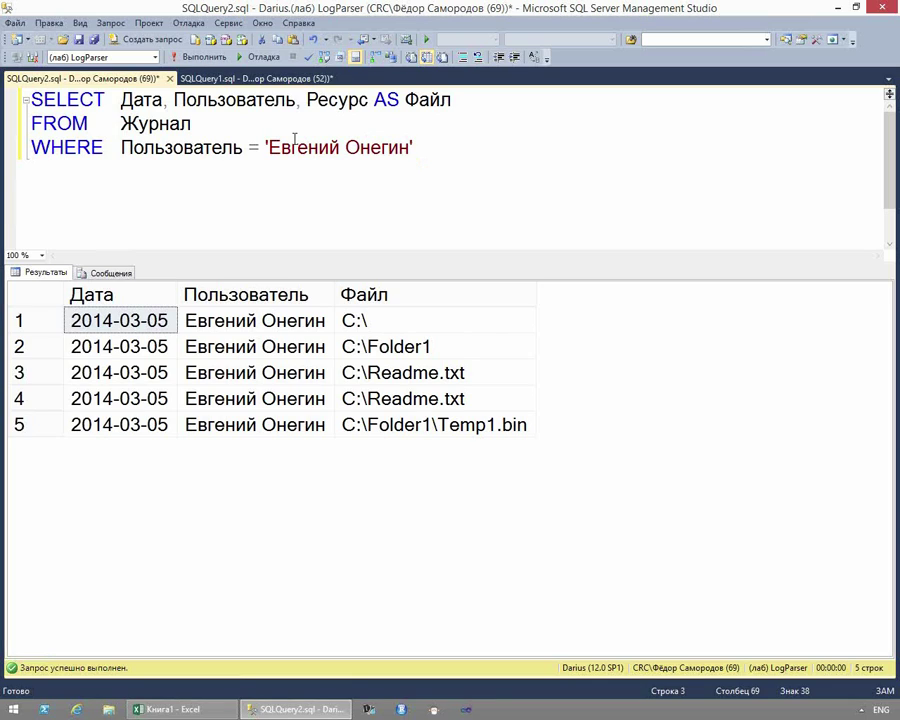
Replace the equality test on Пользователь with an IN list holding the current user's name plus a second user's full name, and execute the query.
drag(242, 147, 120, 150)
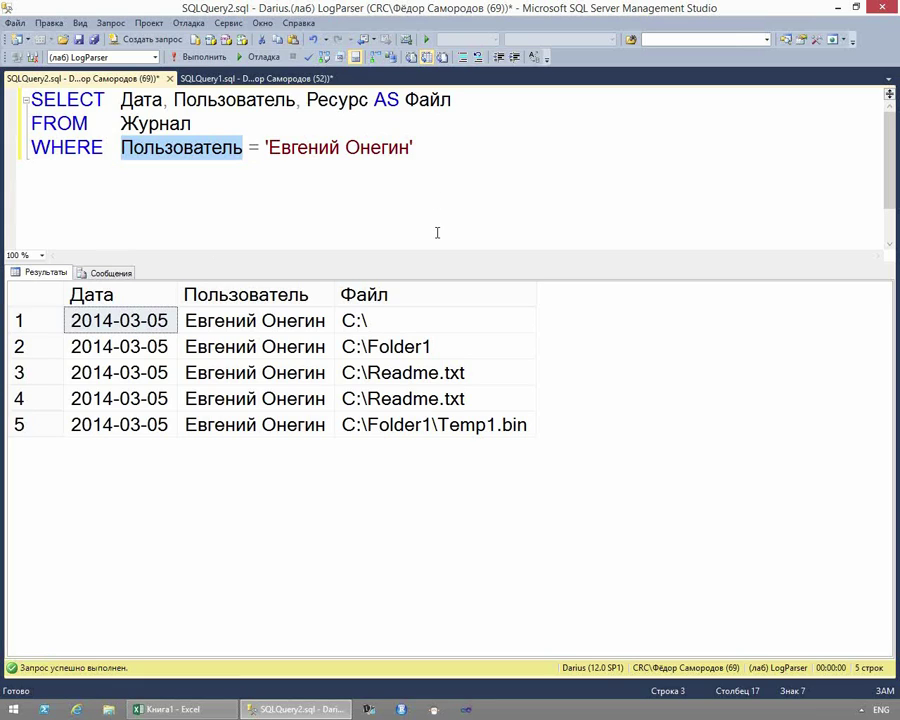
click(426, 145)
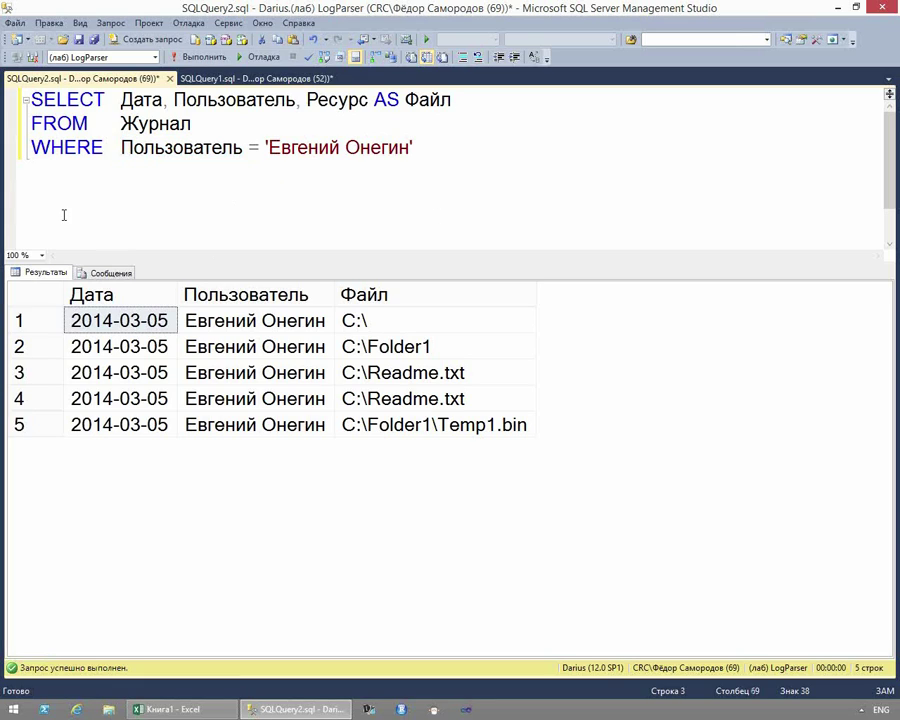
click(257, 147)
key(Insert)
key(Delete)
key(Delete)
text(IN )
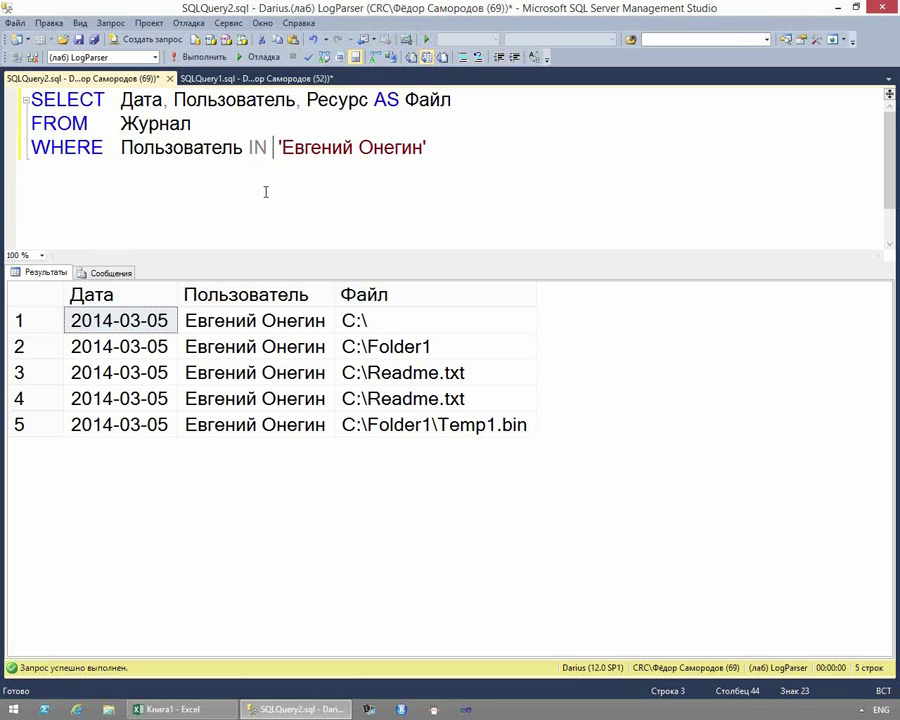
text(()
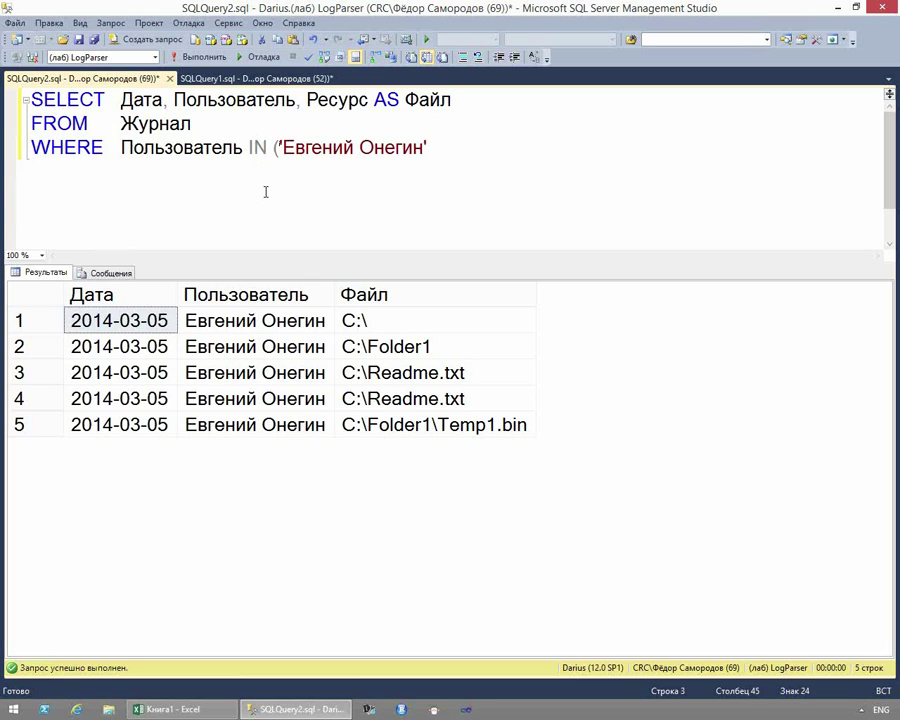
text(, 'Владимир Ленский'))
key(F5)
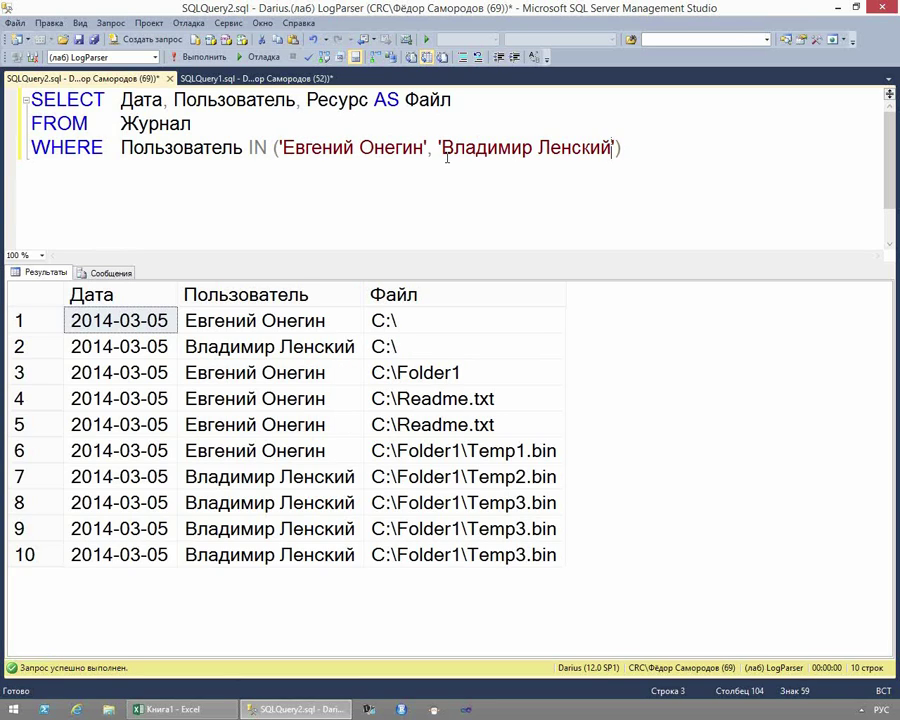
Add the condition AND Код = 199 on a new indented line below the WHERE clause and execute the query.
click(652, 151)
key(Return)
key(Tab)
key(Tab)
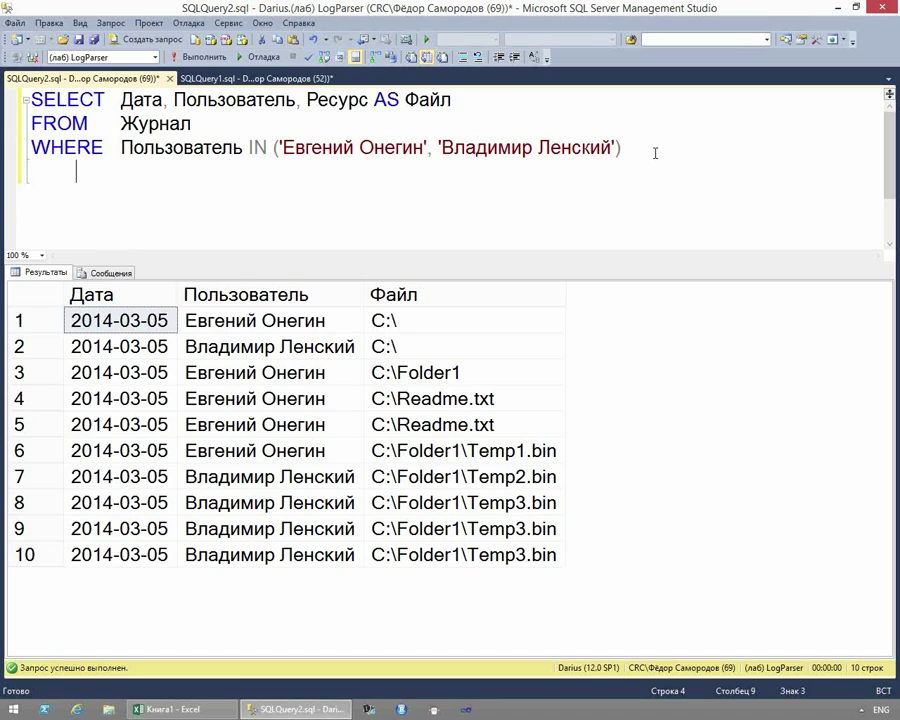
text(AND)
key(alt+shift)
text(К)
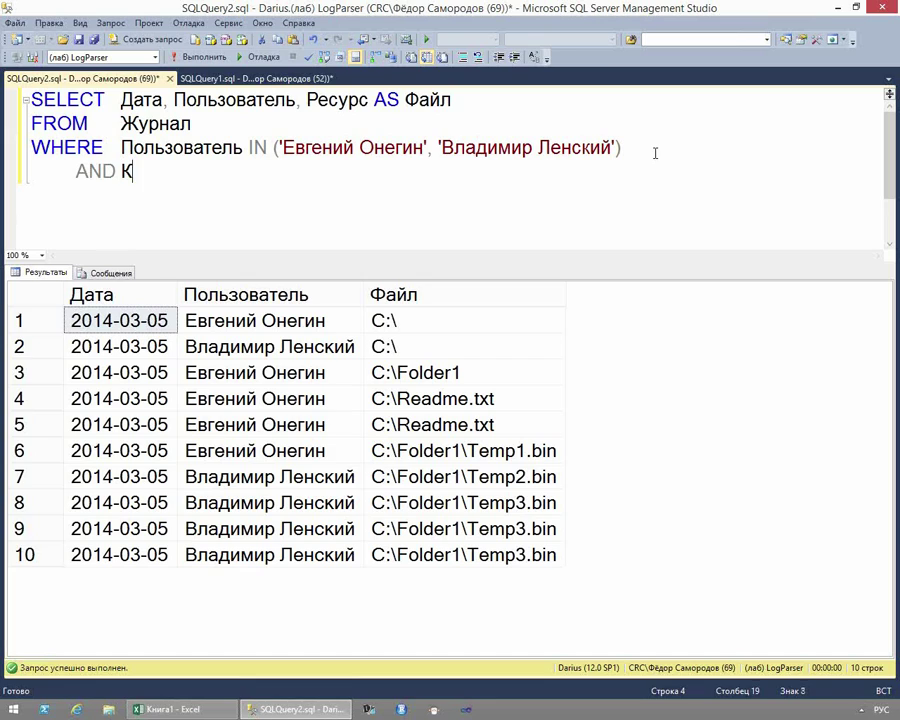
text(од = 199)
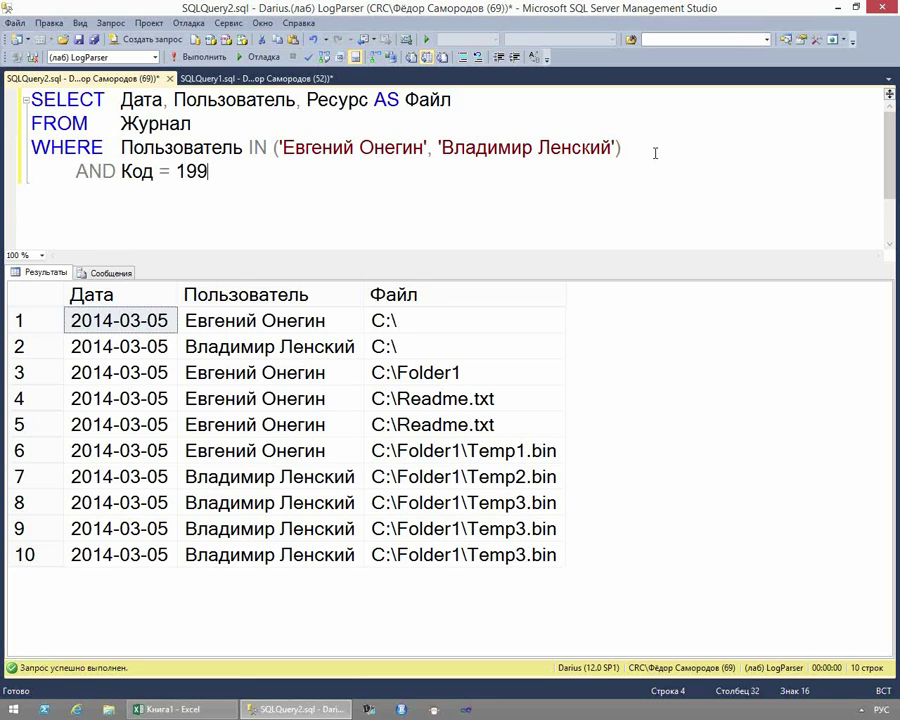
key(F5)
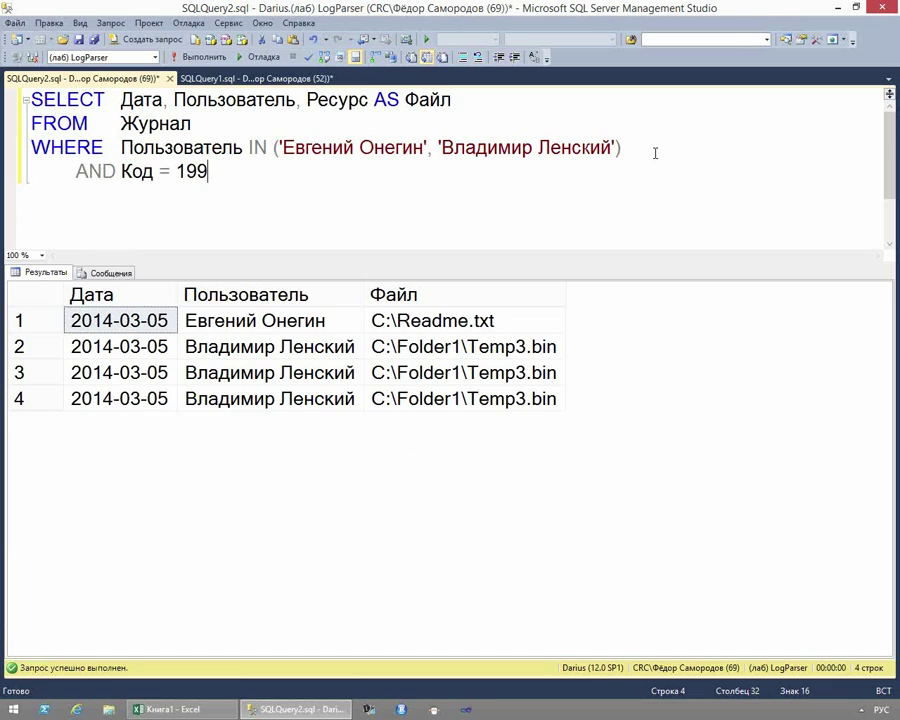
Examine the query's SELECT columns, WHERE conditions and Журнал source table against the returned rows.
drag(120, 99, 452, 100)
click(232, 178)
drag(30, 99, 518, 88)
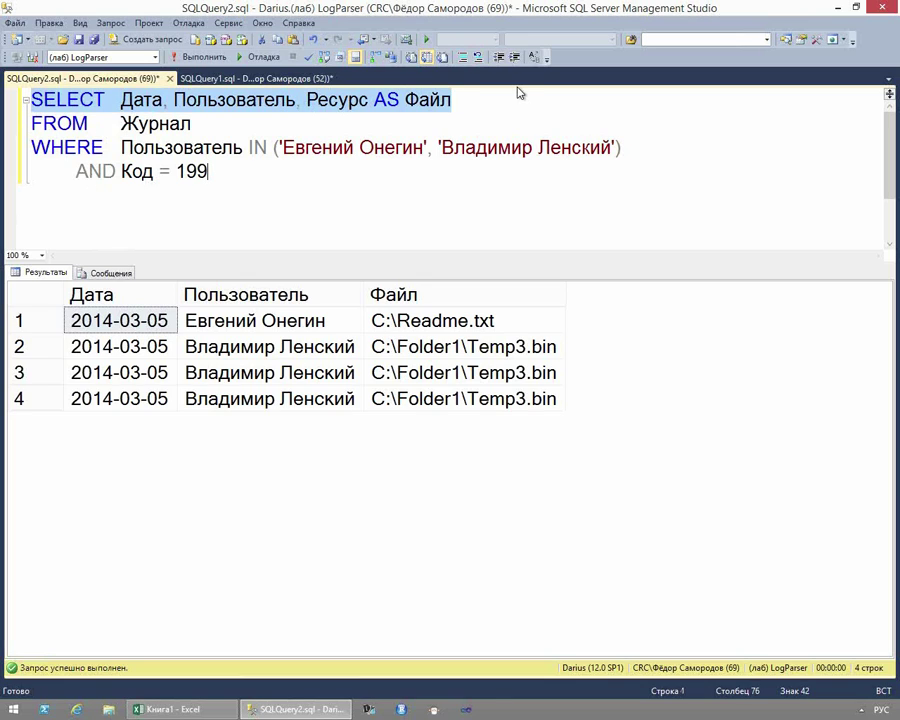
drag(225, 171, 117, 148)
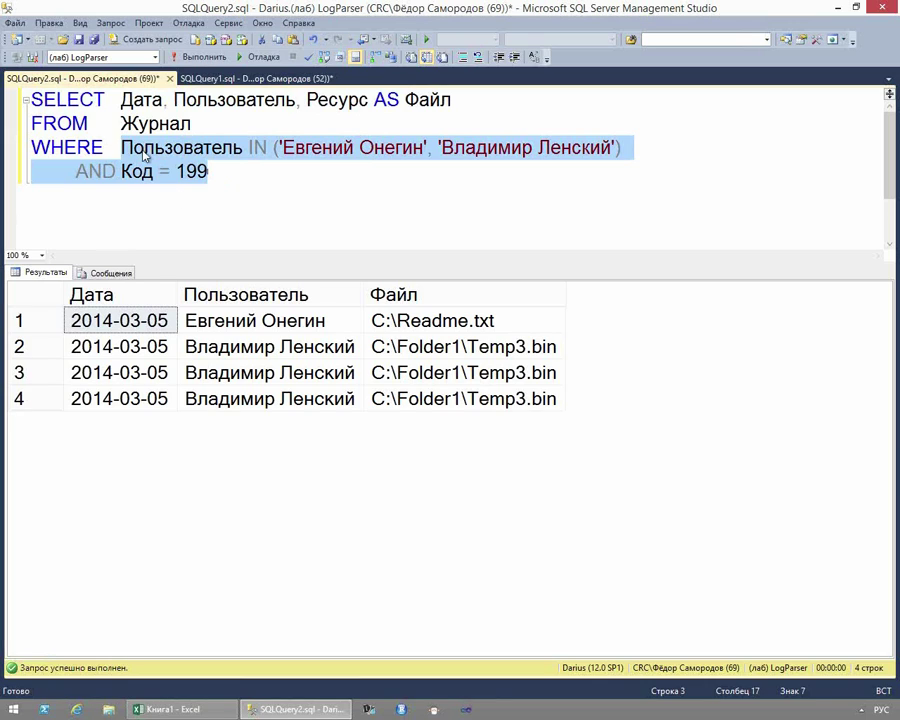
drag(191, 123, 122, 125)
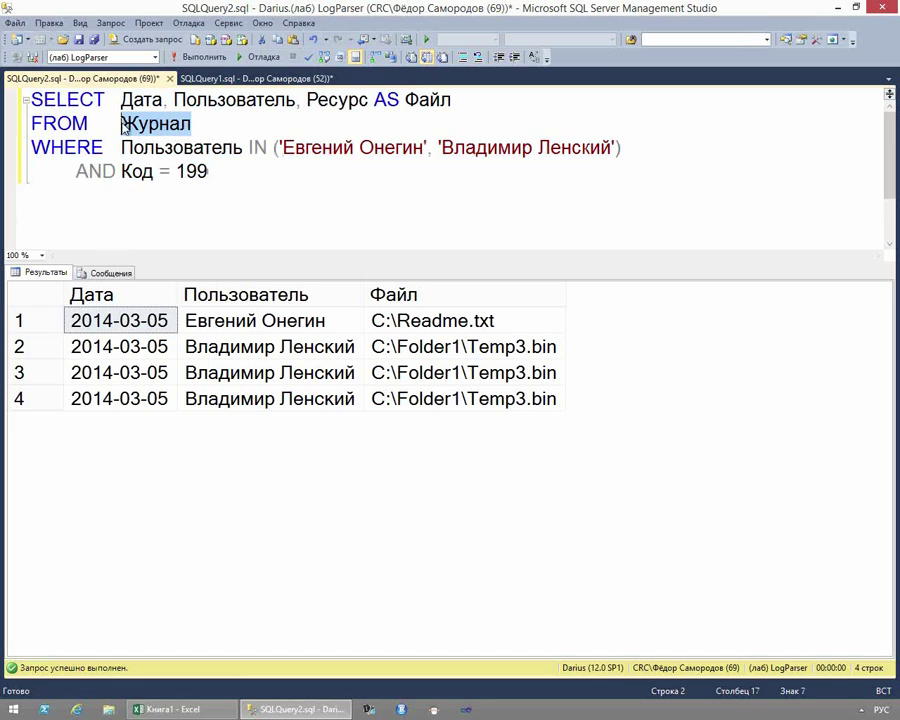
click(218, 123)
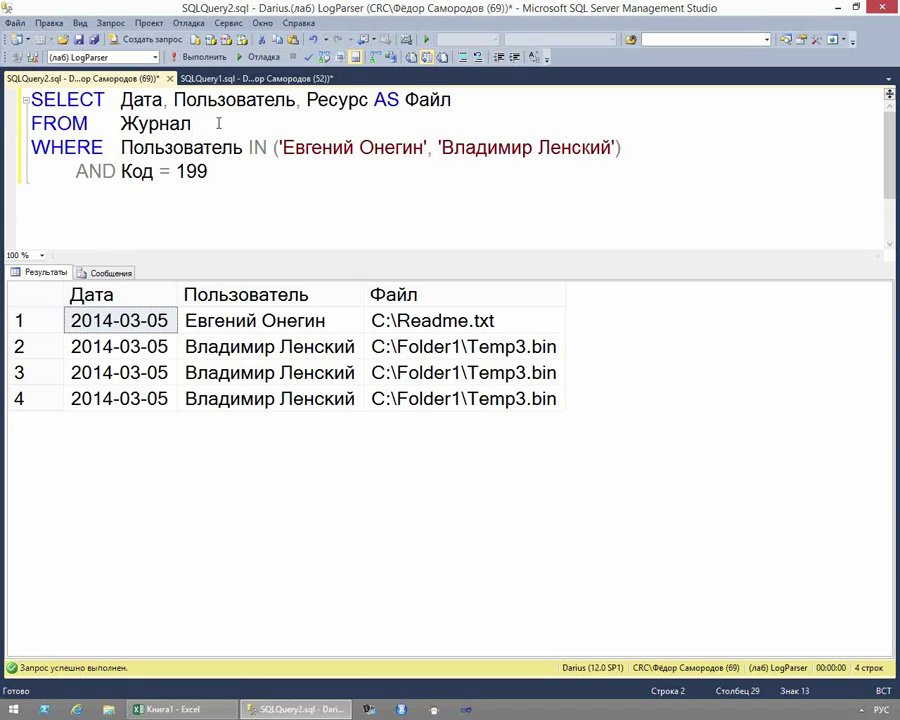
click(50, 348)
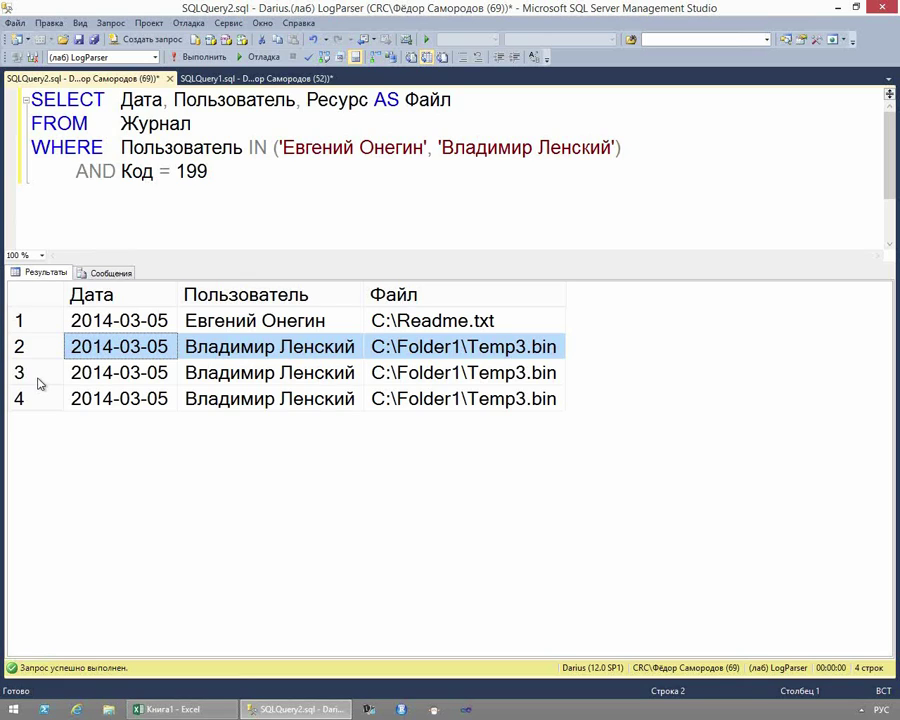
click(123, 176)
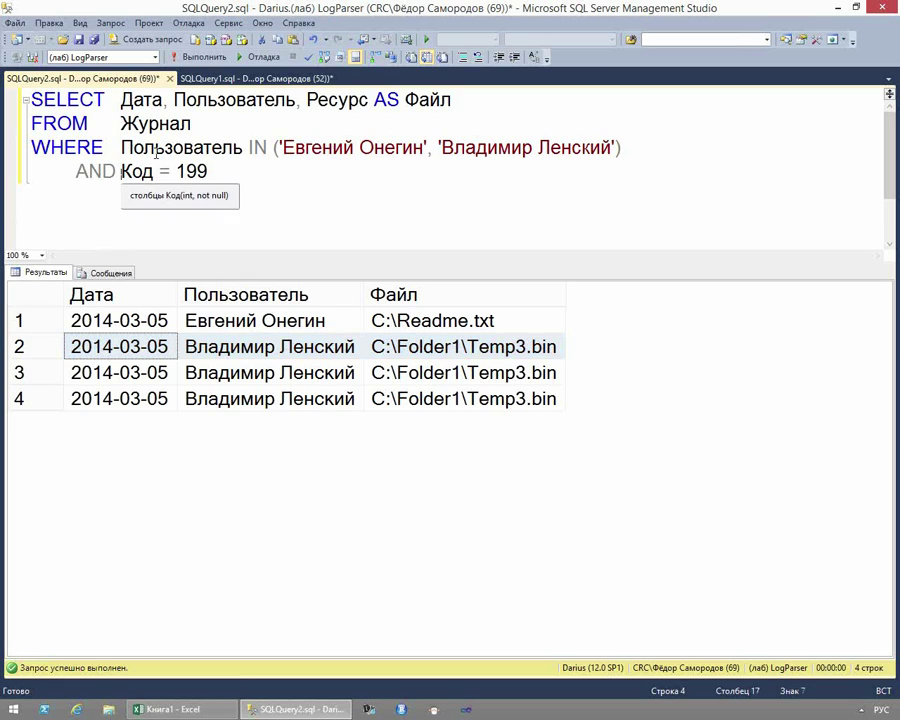
Copy the whole SELECT statement into a new query window and execute it there.
drag(205, 123, 85, 63)
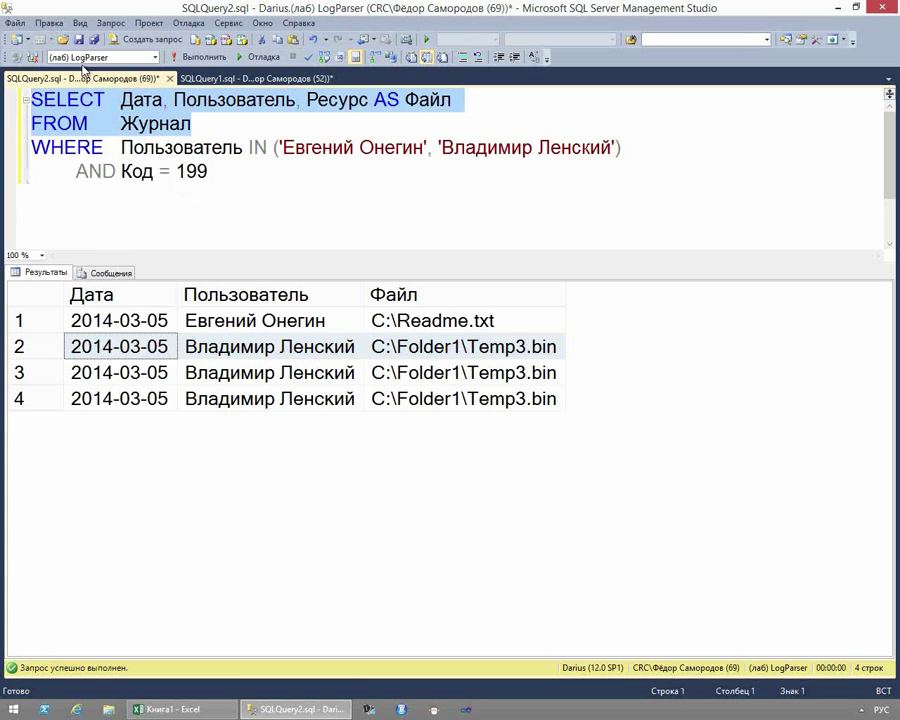
drag(208, 172, 30, 97)
key(ctrl+c)
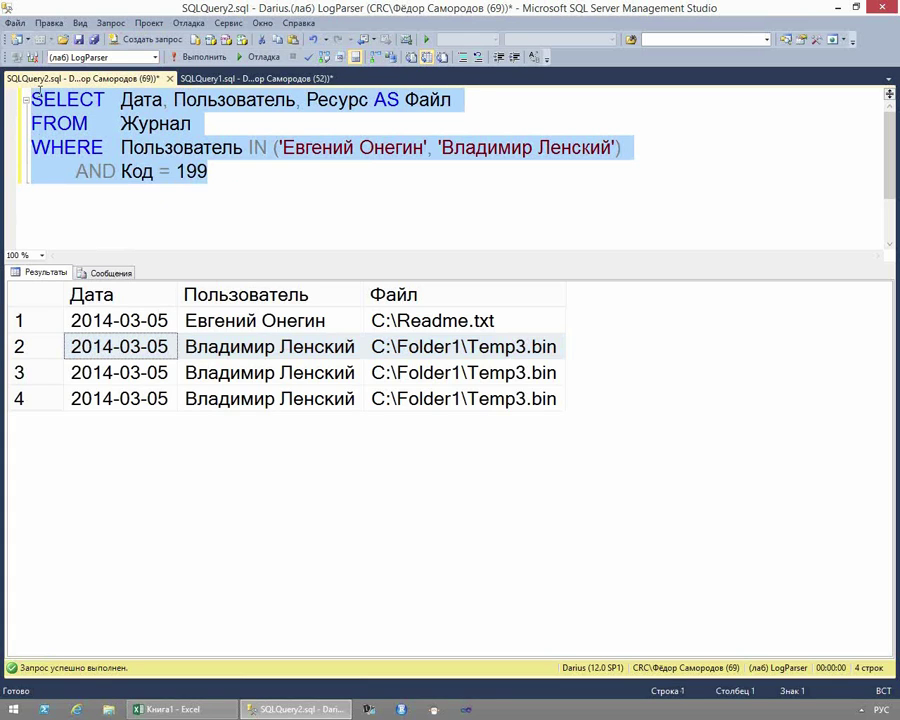
click(140, 40)
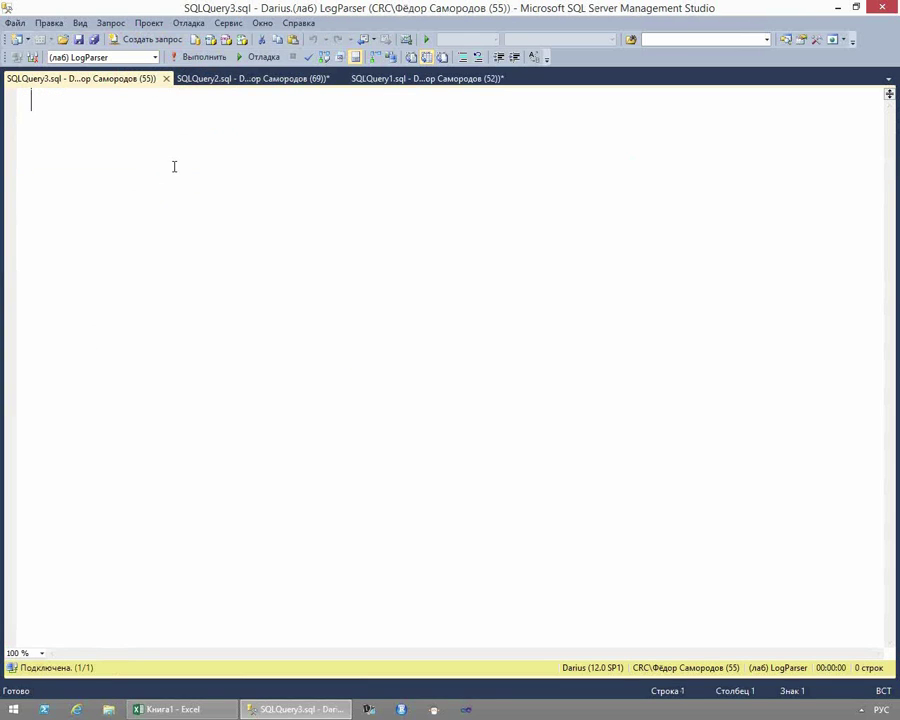
key(ctrl+v)
key(F5)
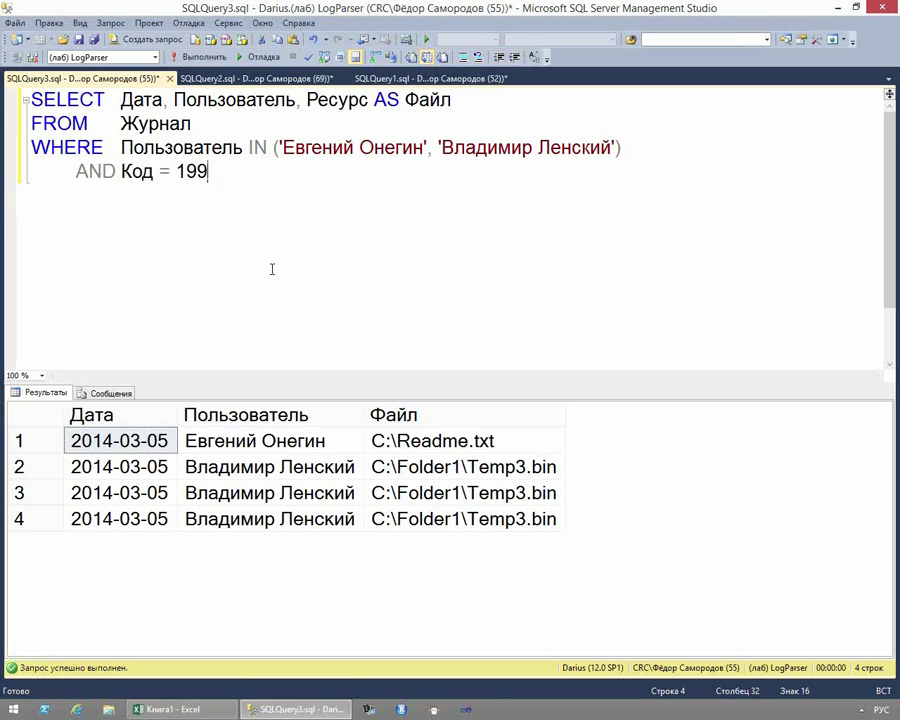
Replace the column list in the SELECT clause of SQLQuery3.sql with Count (*).
key(Up)
key(ctrl+Home)
key(ctrl+Right)
key(shift+End)
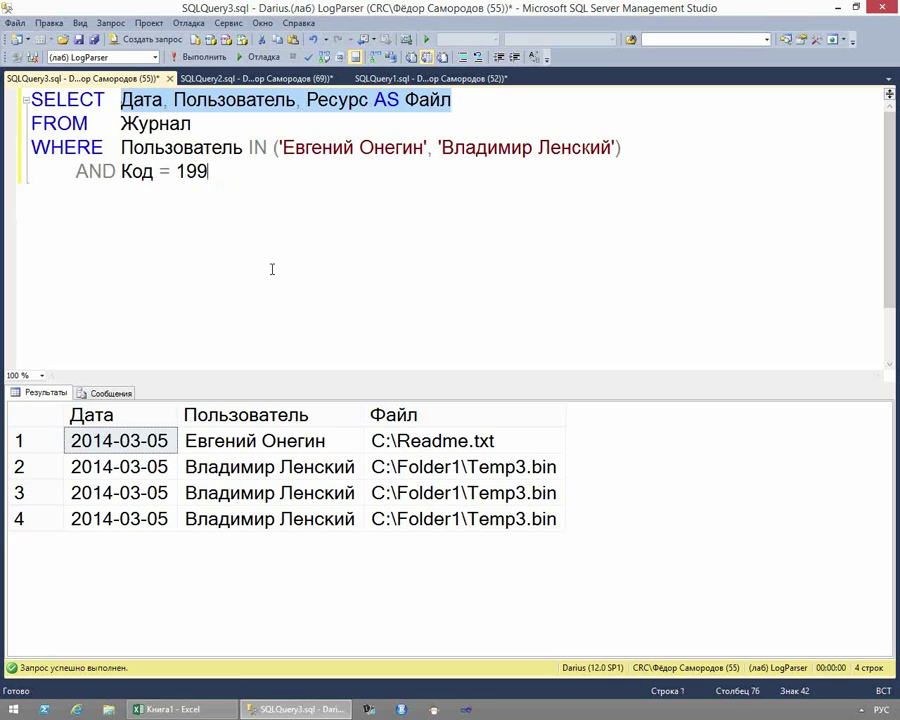
text(Сщгт)
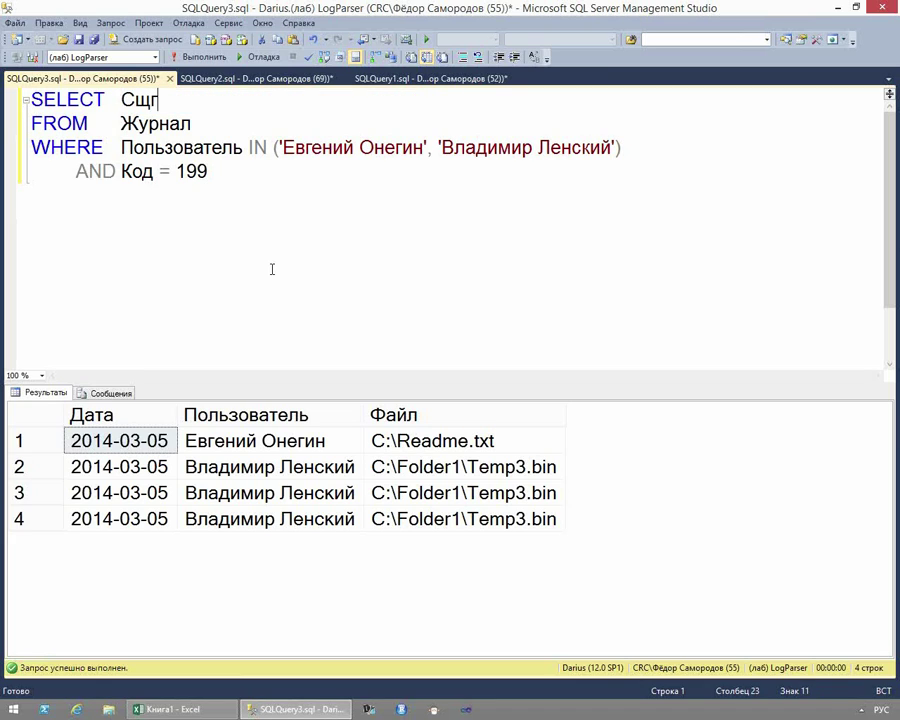
key(BackSpace)
key(BackSpace)
key(BackSpace)
key(BackSpace)
key(alt+shift)
text(Count (*))
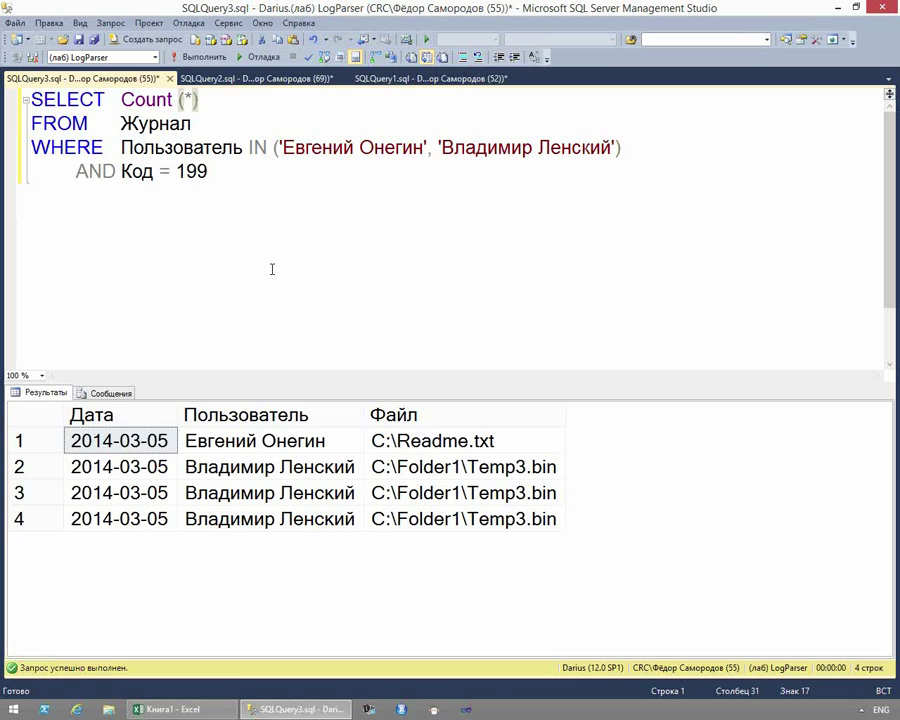
Execute the Count (*) query with its WHERE conditions on Пользователь and Код.
key(Down)
key(Home)
key(F5)
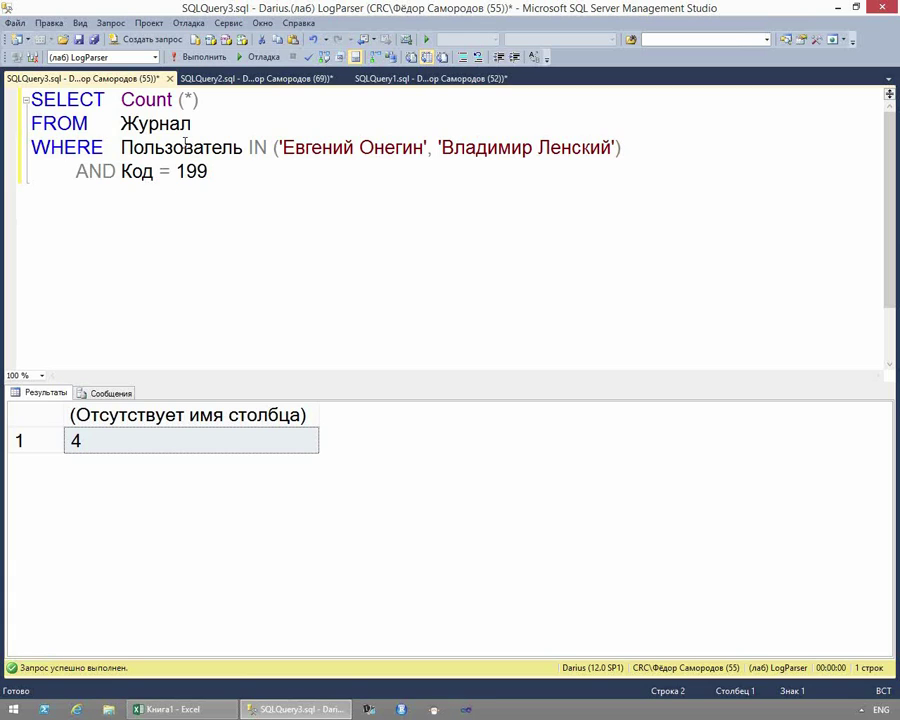
Copy only the SELECT Count (*) and FROM Журнал lines into a new query window and execute them.
drag(196, 122, 14, 76)
key(ctrl+c)
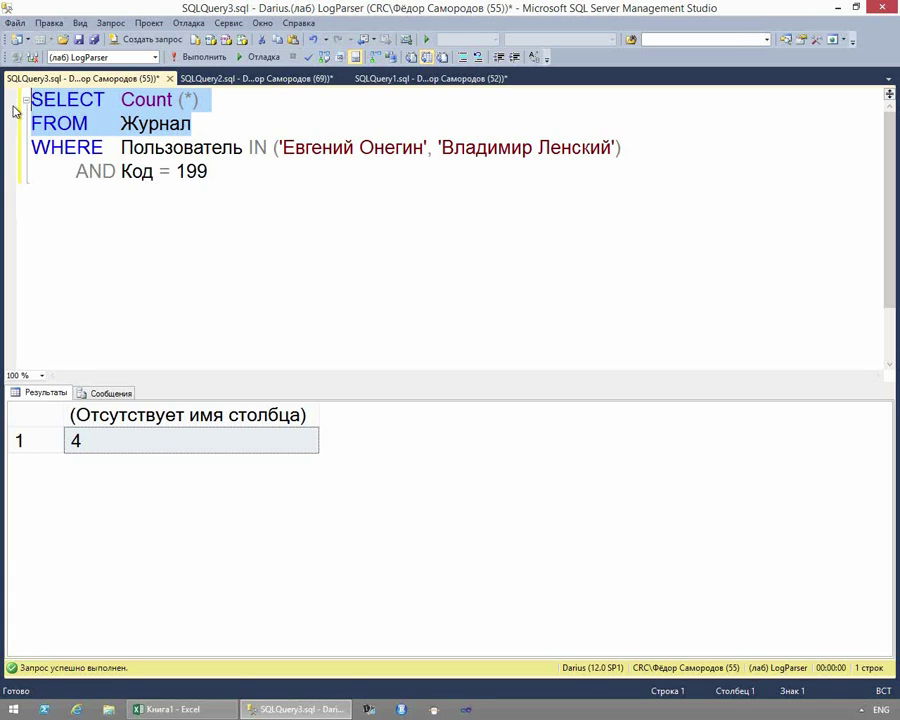
click(146, 40)
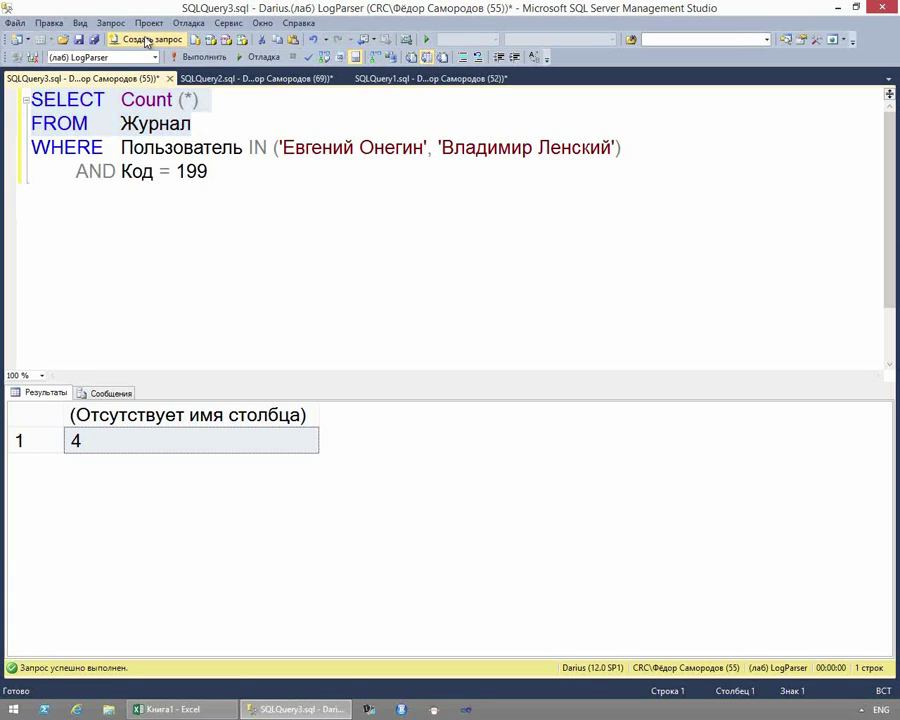
key(ctrl+v)
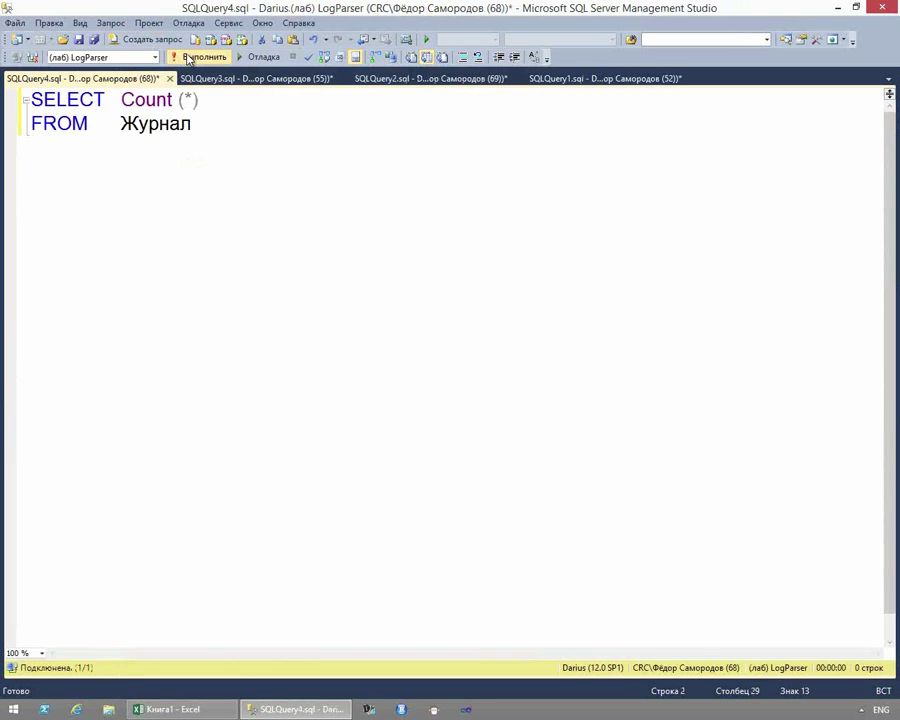
click(180, 57)
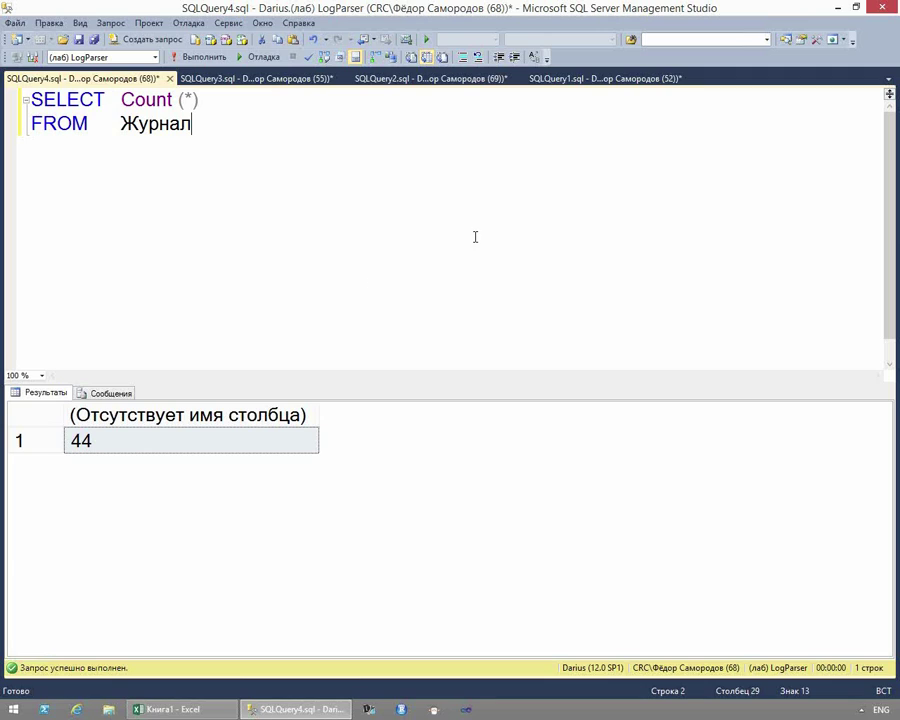
click(104, 440)
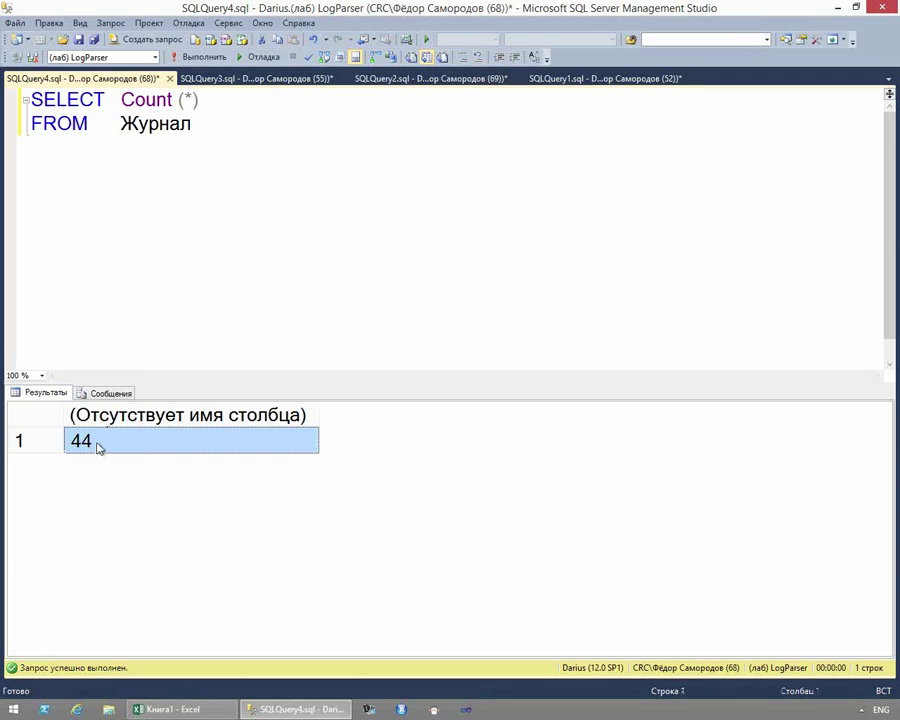
Start a GROUP BY clause below FROM Журнал and indent the clause contents so they align in one column.
click(240, 165)
key(Return)
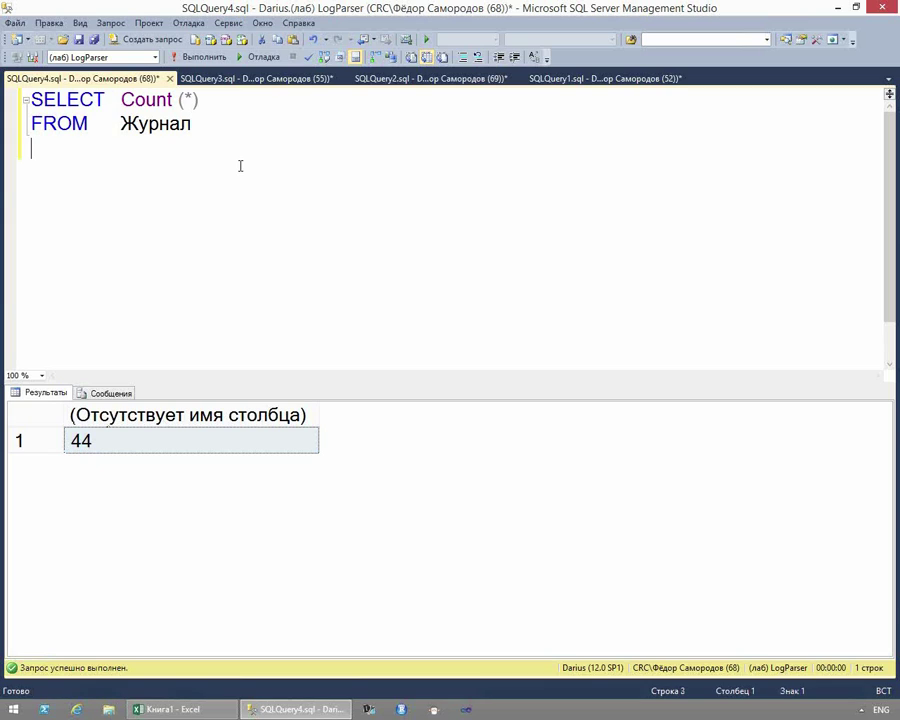
text(GROUP BY)
key(Up)
key(ctrl+Left)
key(Tab)
key(Up)
key(ctrl+Left)
key(Tab)
key(Down)
key(Down)
key(Tab)
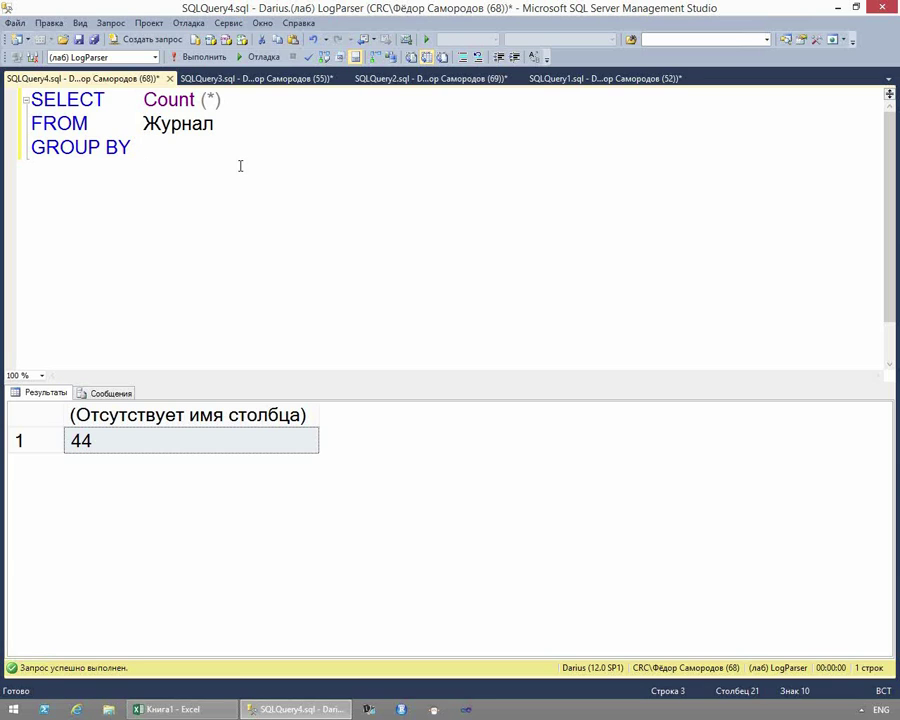
Group the Count (*) query by Пользователь and execute it.
drag(250, 100, 143, 100)
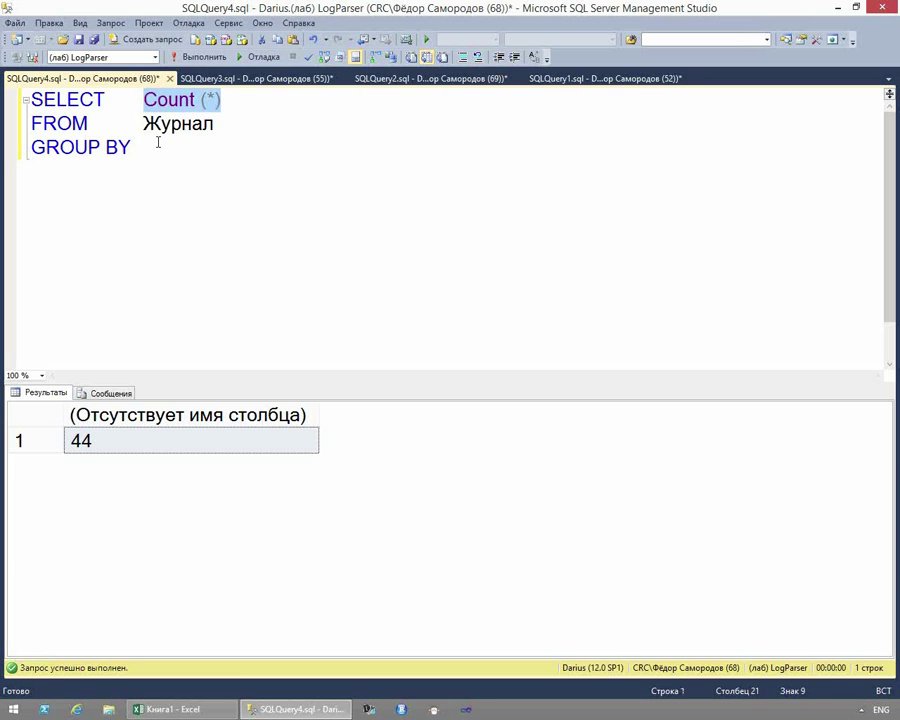
click(158, 148)
key(alt+shift)
text(Пользователь)
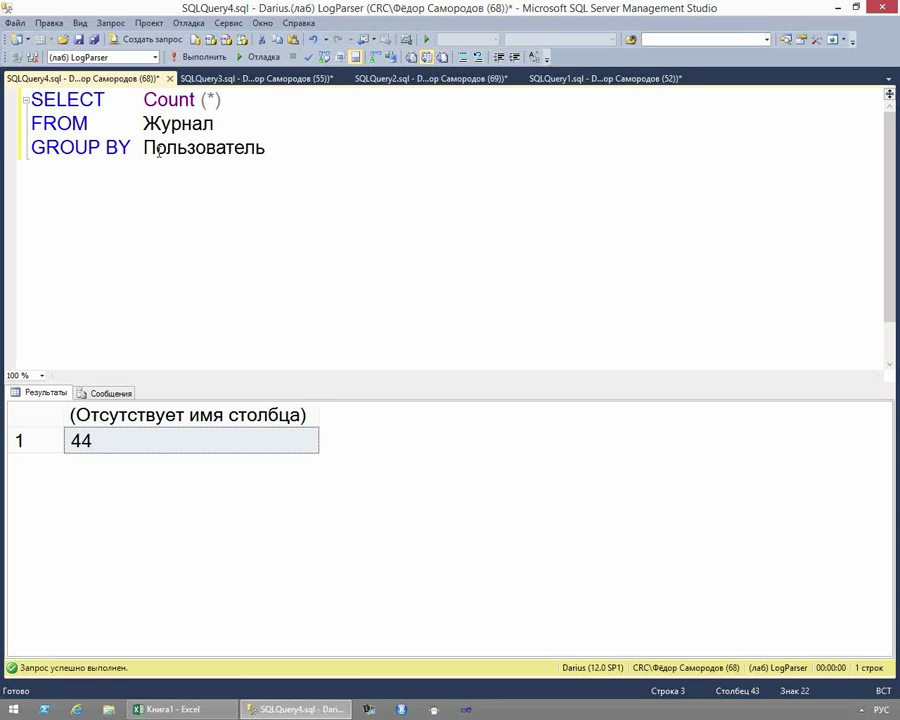
key(F5)
drag(94, 550, 94, 450)
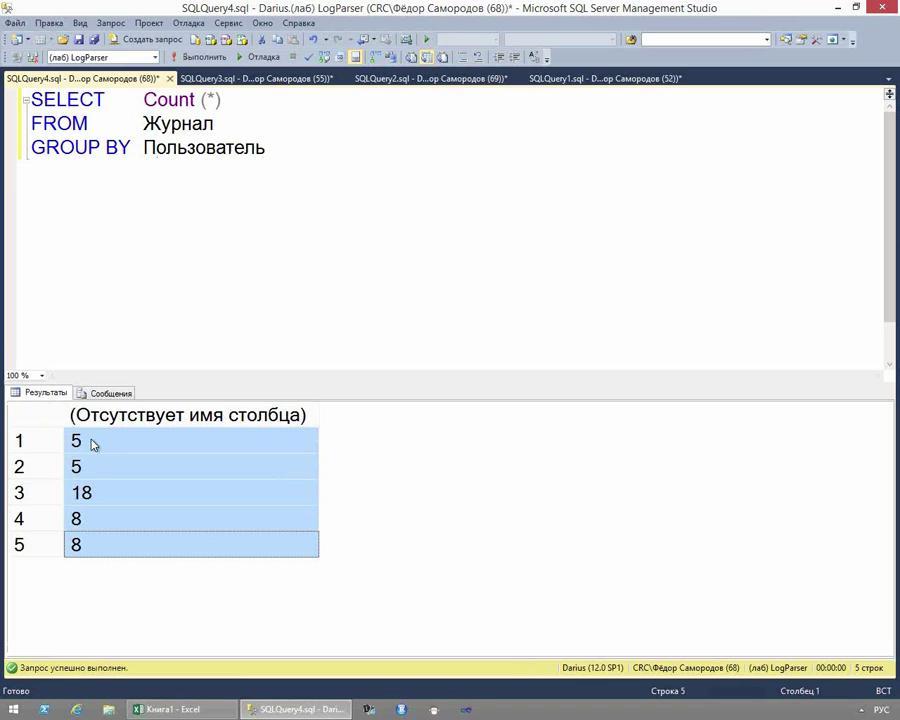
Add the Пользователь column before Count (*) in the SELECT clause, separated by a comma, and execute the query.
double_click(204, 147)
drag(148, 101, 144, 100)
text(б)
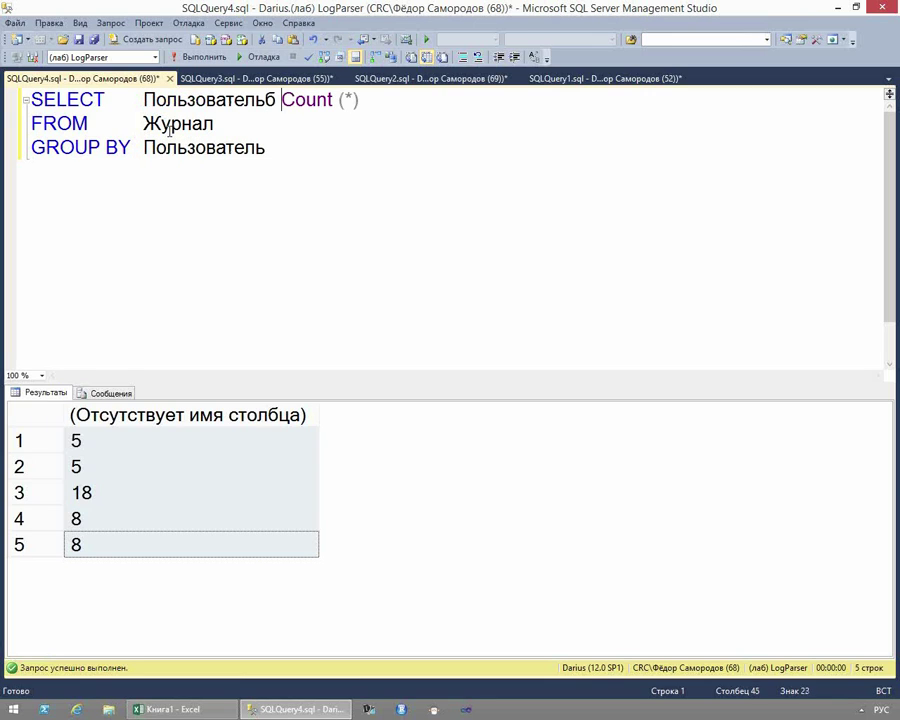
key(BackSpace)
key(BackSpace)
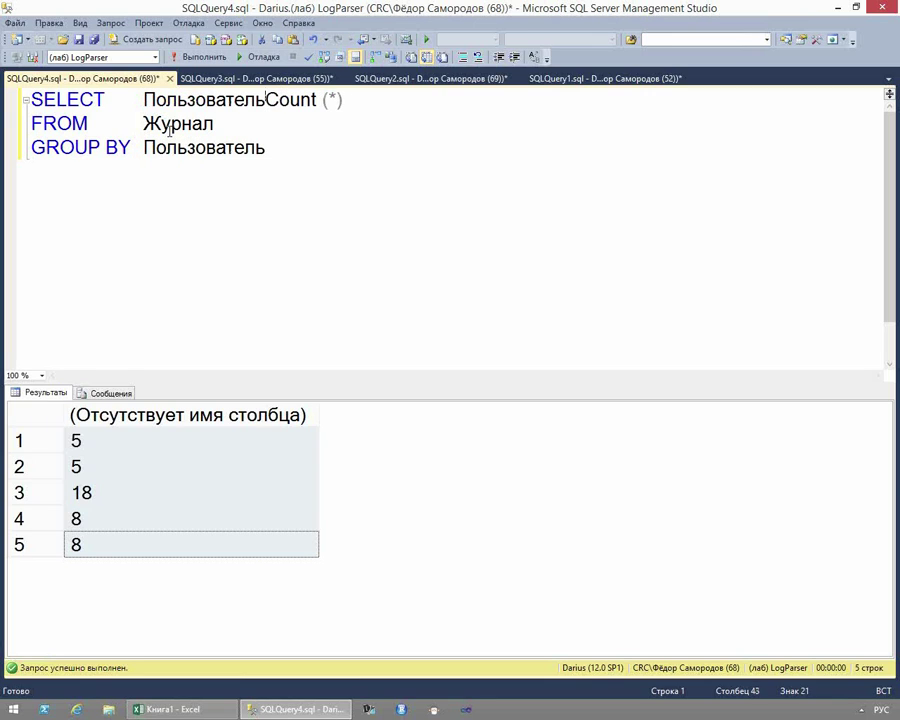
text(,)
key(F5)
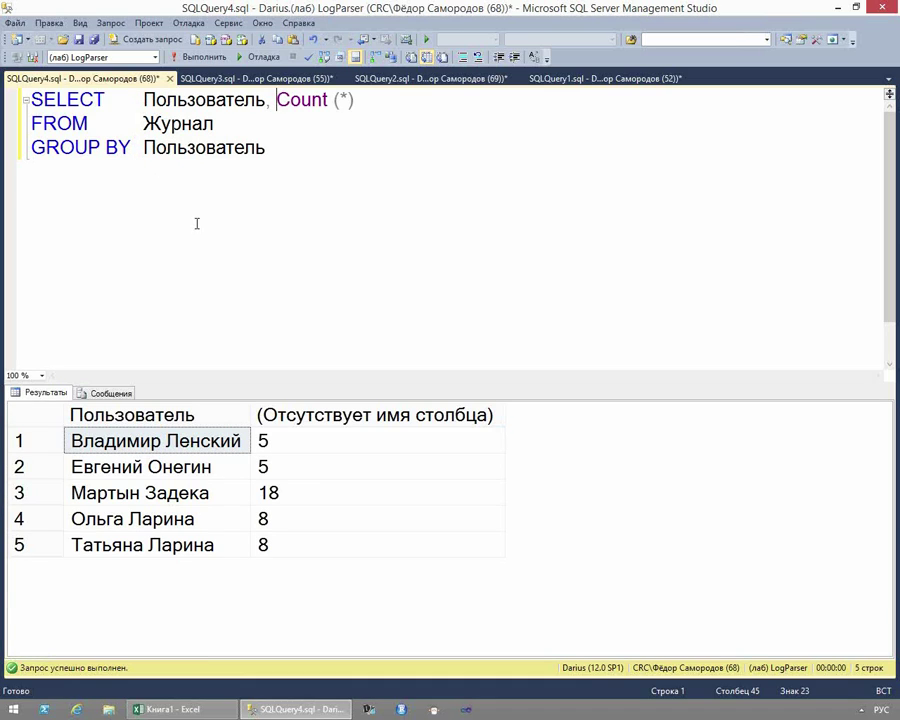
Duplicate the whole grouped SELECT statement below the original, leaving one blank line between them.
click(268, 150)
key(ctrl+shift+Left)
key(ctrl+shift+Left)
key(ctrl+shift+Left)
key(ctrl+shift+Left)
key(ctrl+shift+Left)
key(ctrl+shift+Left)
key(ctrl+shift+Left)
key(ctrl+shift+Left)
key(ctrl+shift+Left)
key(ctrl+shift+Left)
key(ctrl+shift+Left)
key(ctrl+shift+Left)
key(ctrl+c)
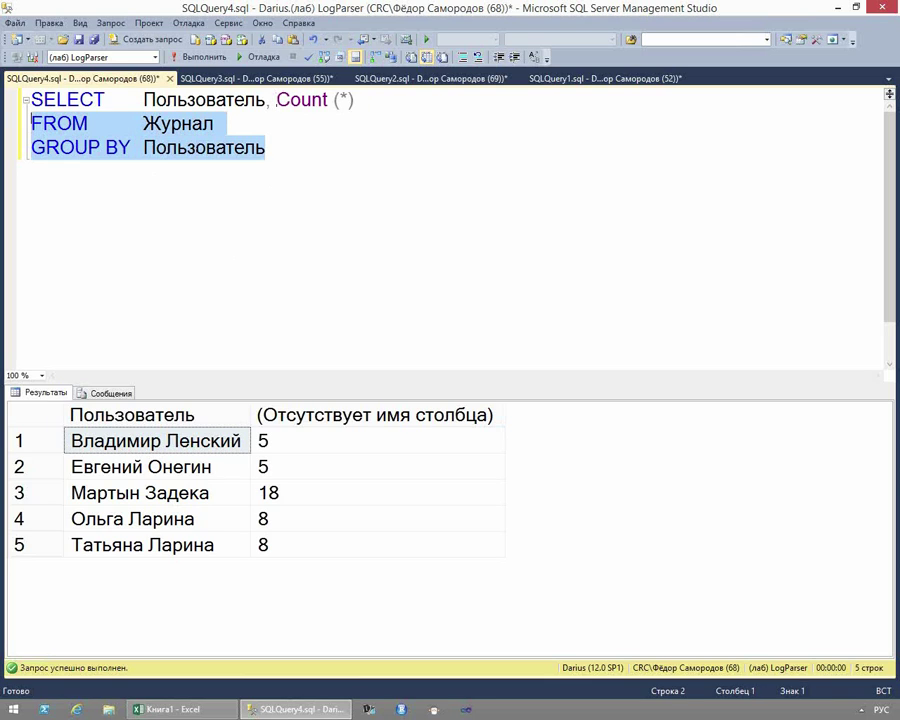
click(335, 237)
key(Return)
key(Return)
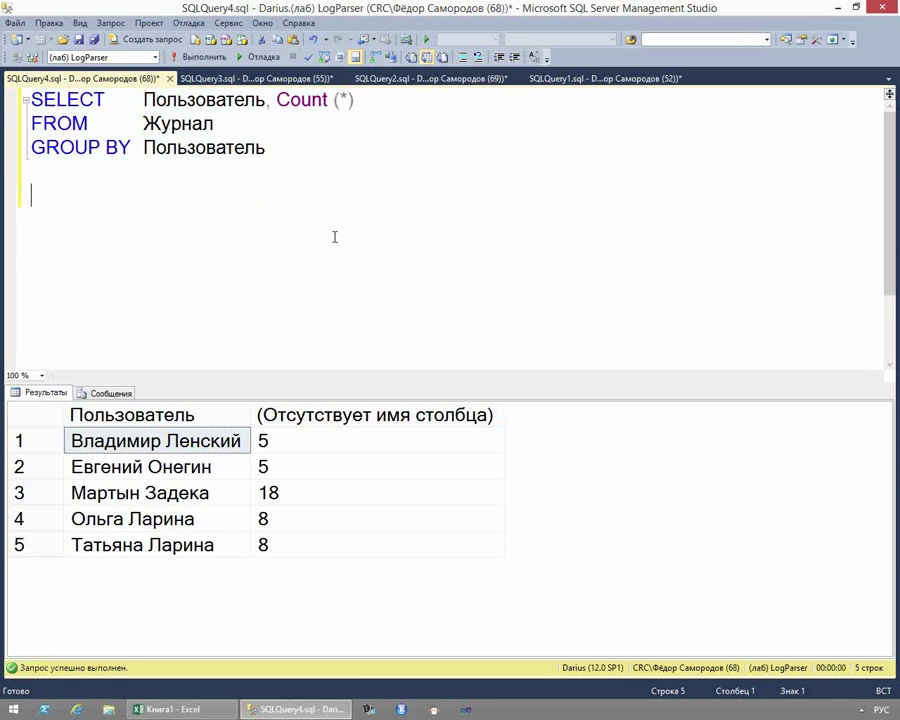
key(ctrl+v)
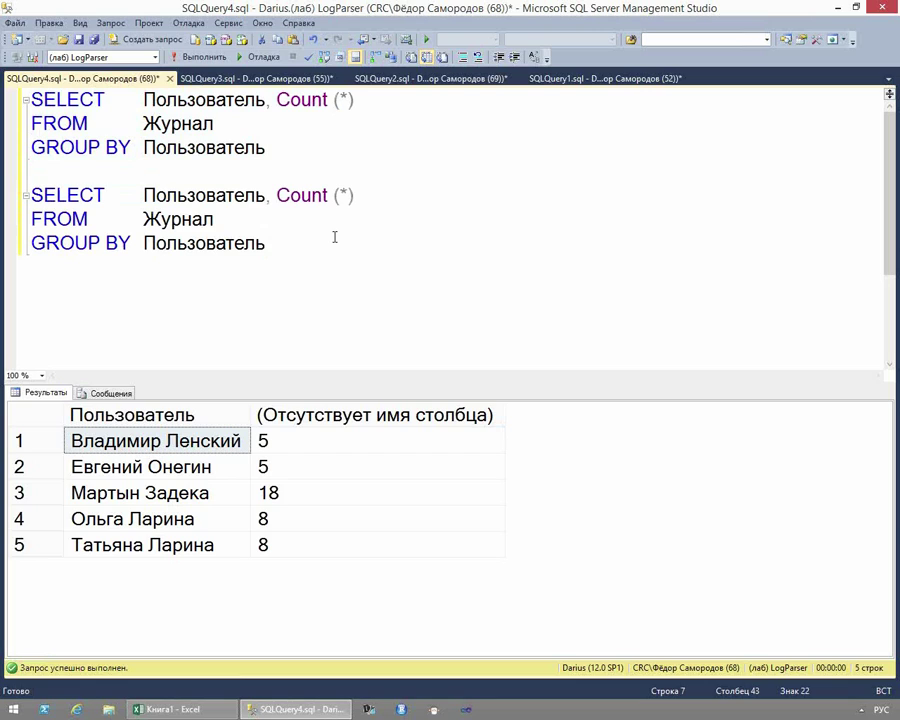
Replace Пользователь with Код in the second statement's GROUP BY and SELECT clauses and execute only that statement.
key(ctrl+shift+Left)
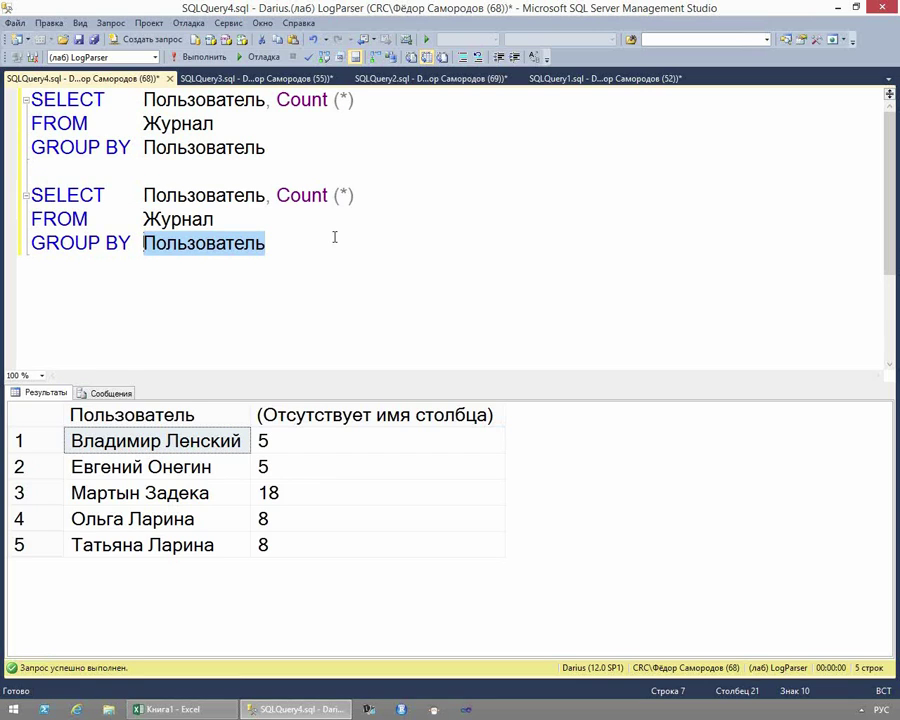
text(Код)
key(ctrl+shift+Left)
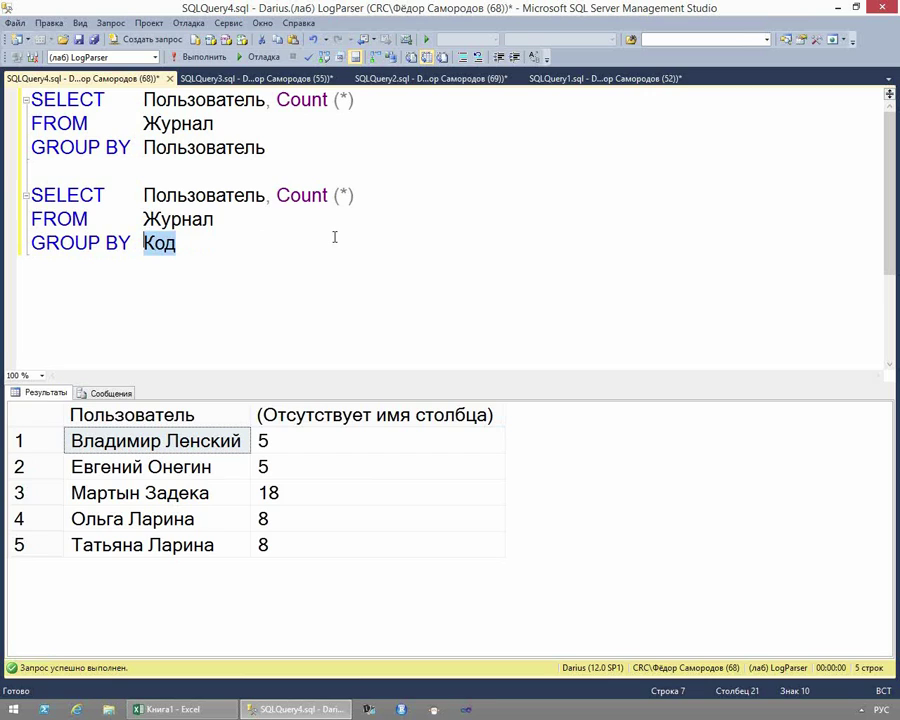
key(ctrl+c)
double_click(206, 198)
key(ctrl+v)
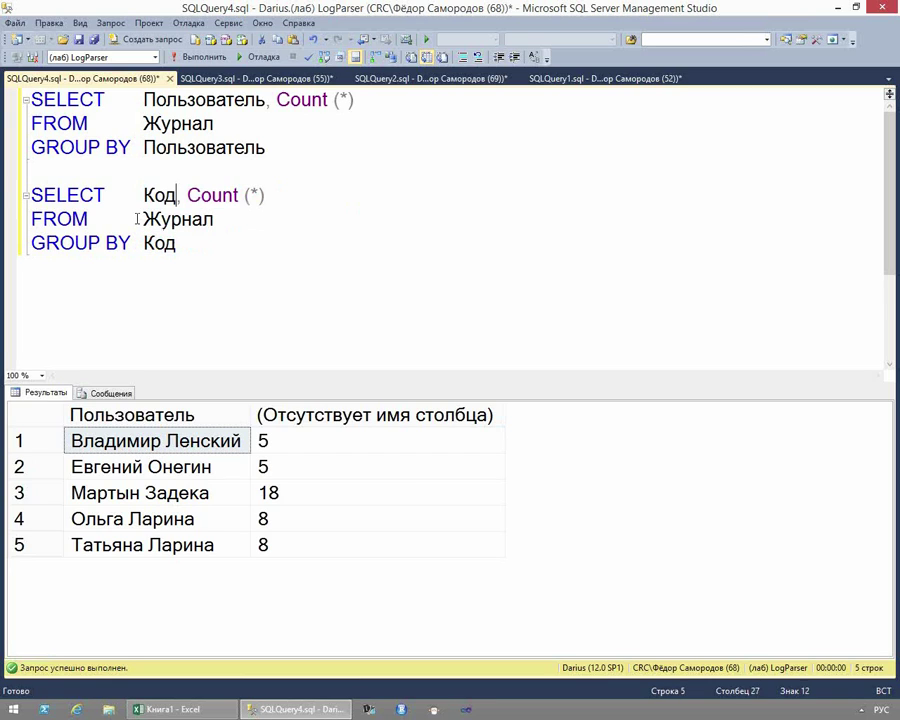
drag(180, 245, 25, 183)
key(F5)
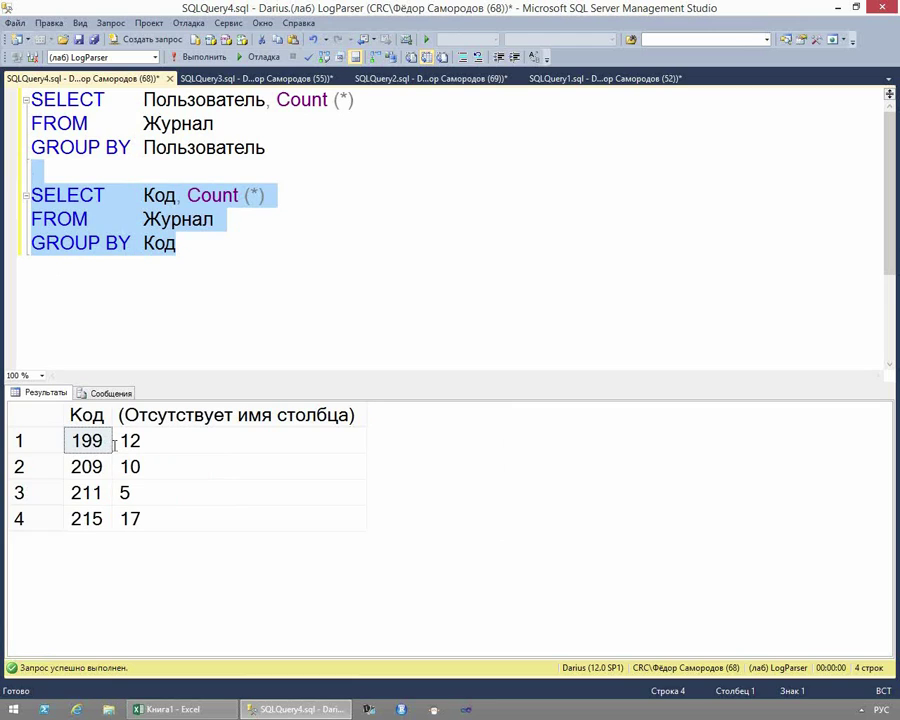
click(131, 243)
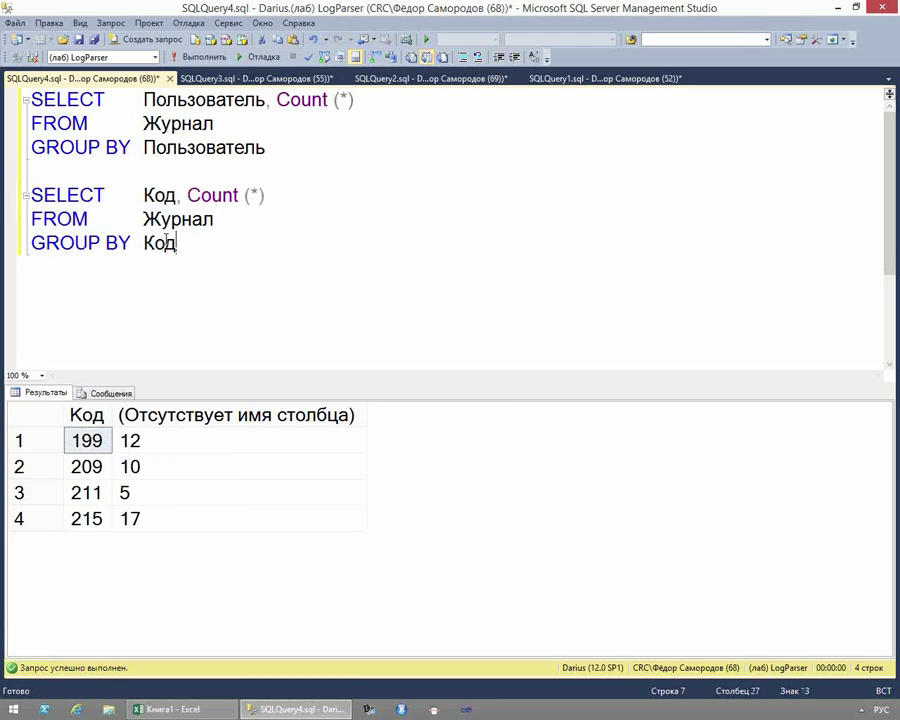
Duplicate the Код statement as a third query below it and change its selected column to Ресурс.
drag(176, 243, 3, 186)
key(Return)
key(Return)
key(ctrl+v)
key(Up)
key(Up)
key(ctrl+shift+Left)
text(Ресурс)
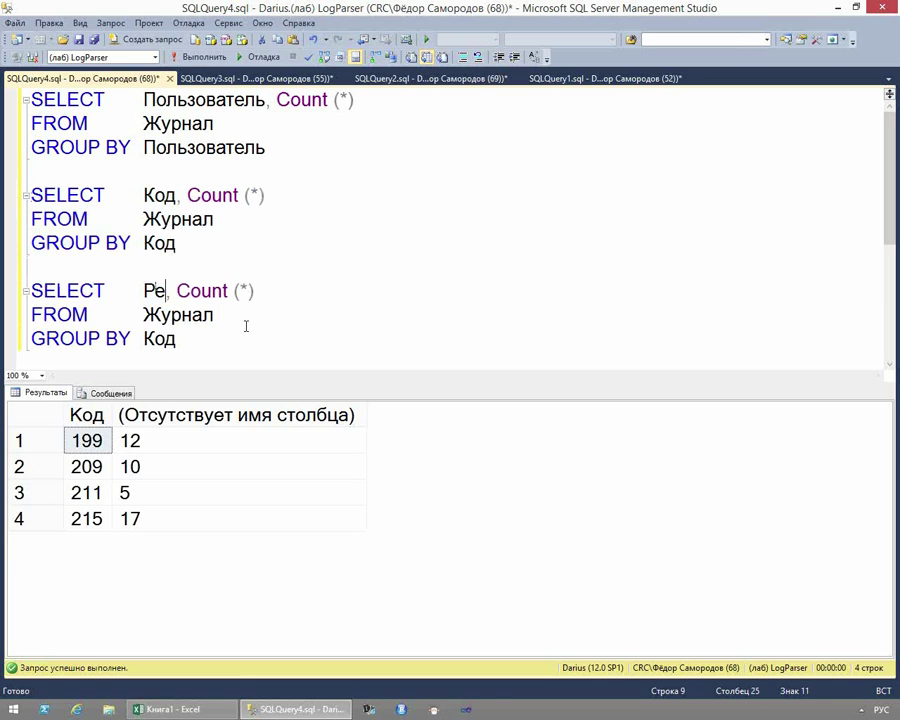
Set the third statement's GROUP BY column to Ресурс and execute only that statement.
key(ctrl+shift+Left)
key(ctrl+c)
key(Down)
key(Down)
key(ctrl+shift+Left)
key(ctrl+v)
key(shift+Up)
key(shift+Up)
key(shift+Up)
key(F5)
click(420, 600)
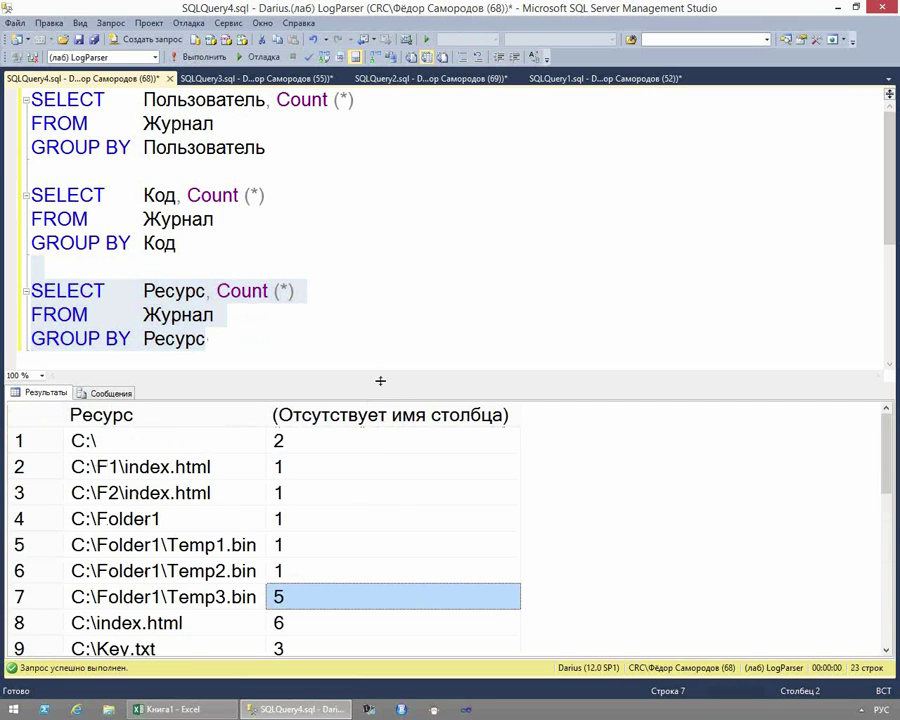
click(359, 357)
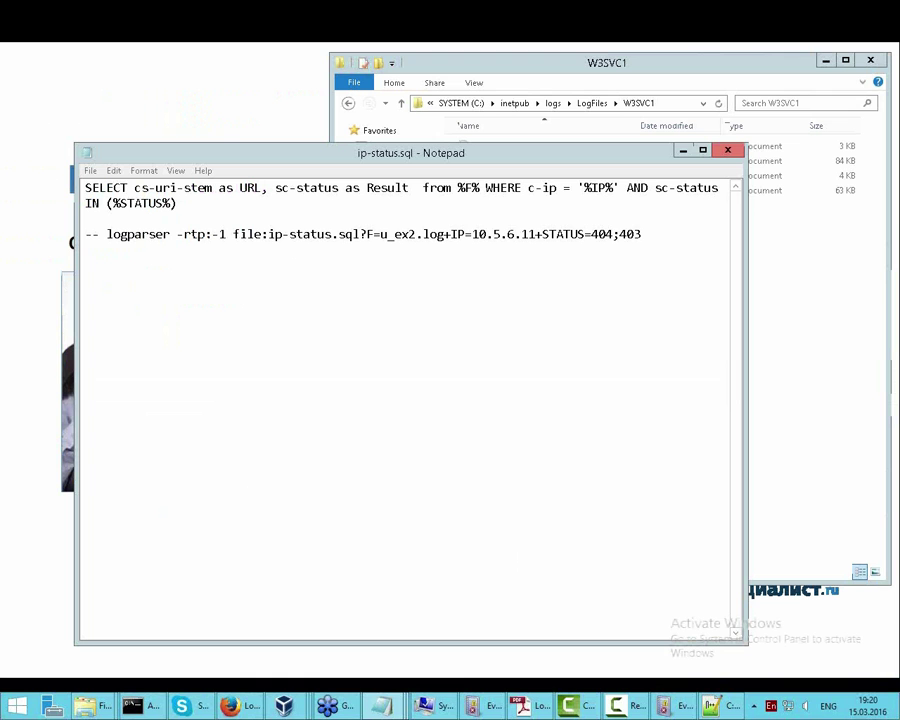
Close the open Notepad windows ip-status.sql, ip.sql and s404-not.sql without saving their changes.
click(467, 353)
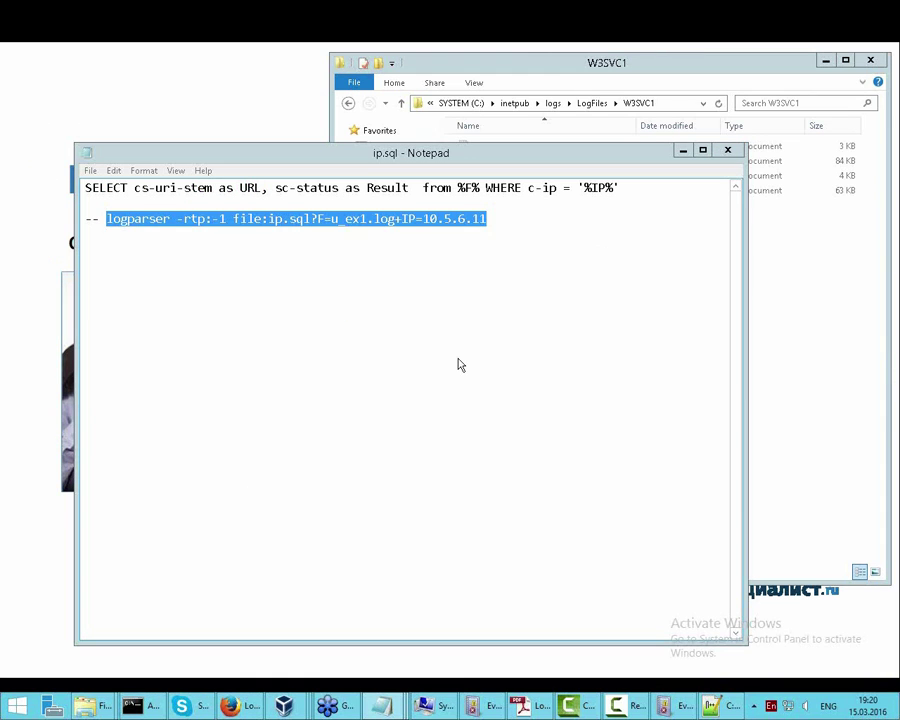
click(728, 150)
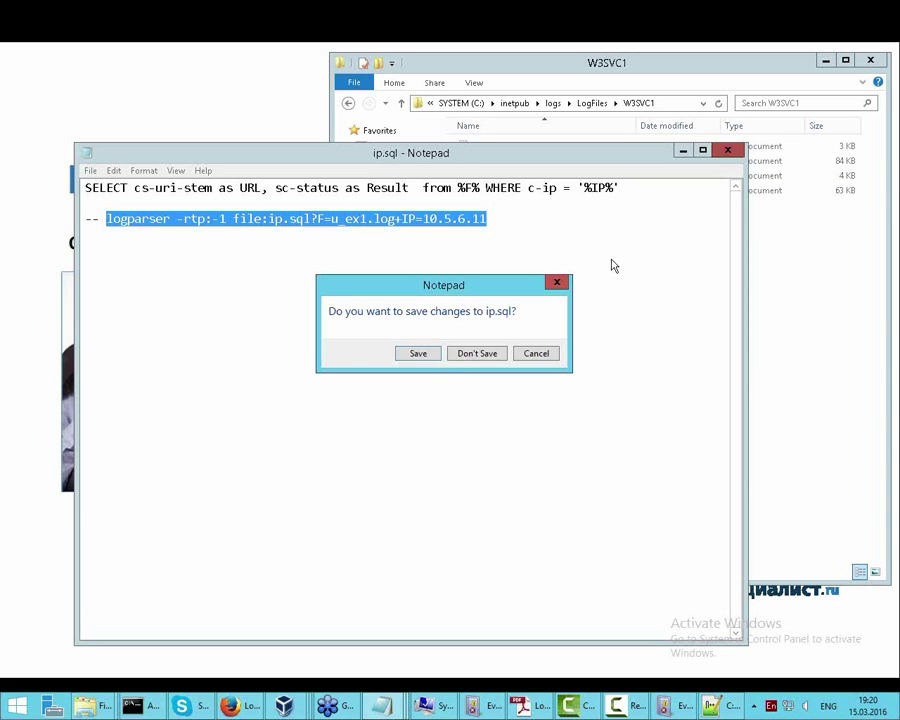
click(488, 351)
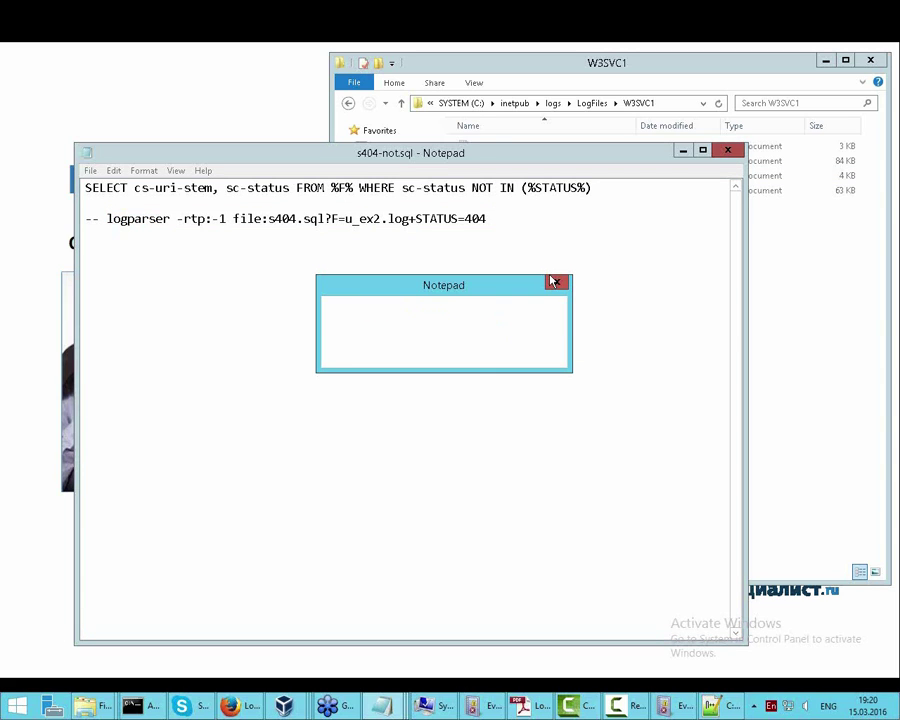
click(477, 355)
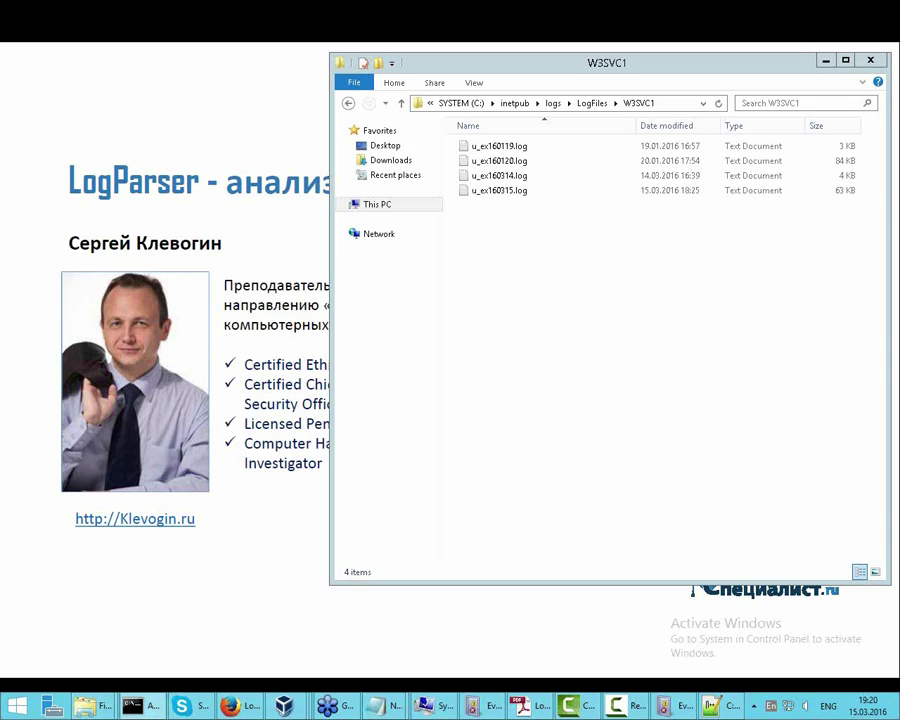
Open c404.sql in Notepad from the Command Prompt at C:\Lab.
drag(71, 324, 127, 438)
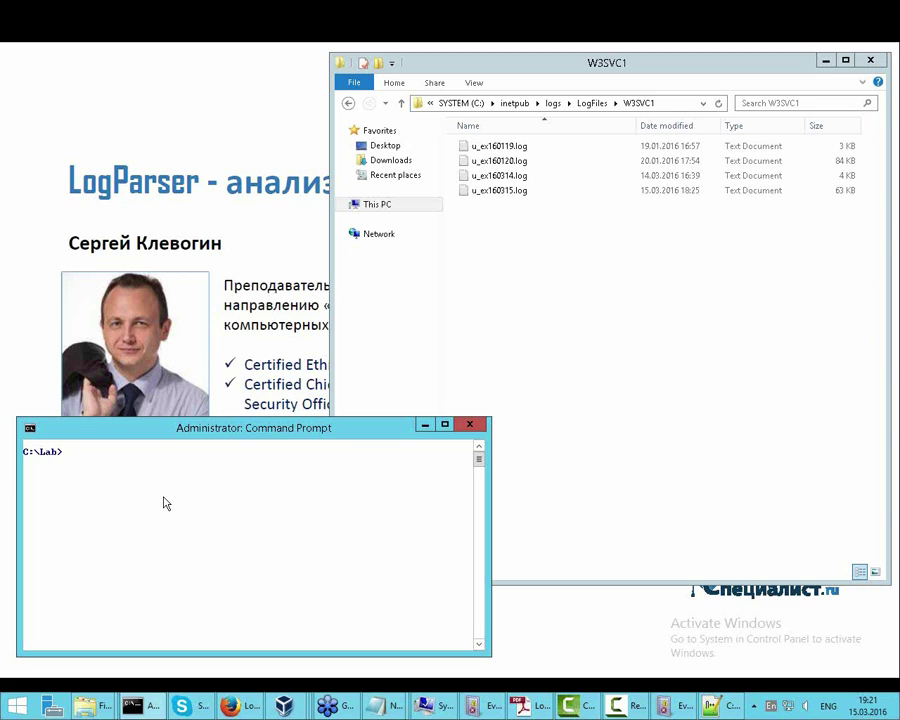
text(notepad c404.sql)
key(Return)
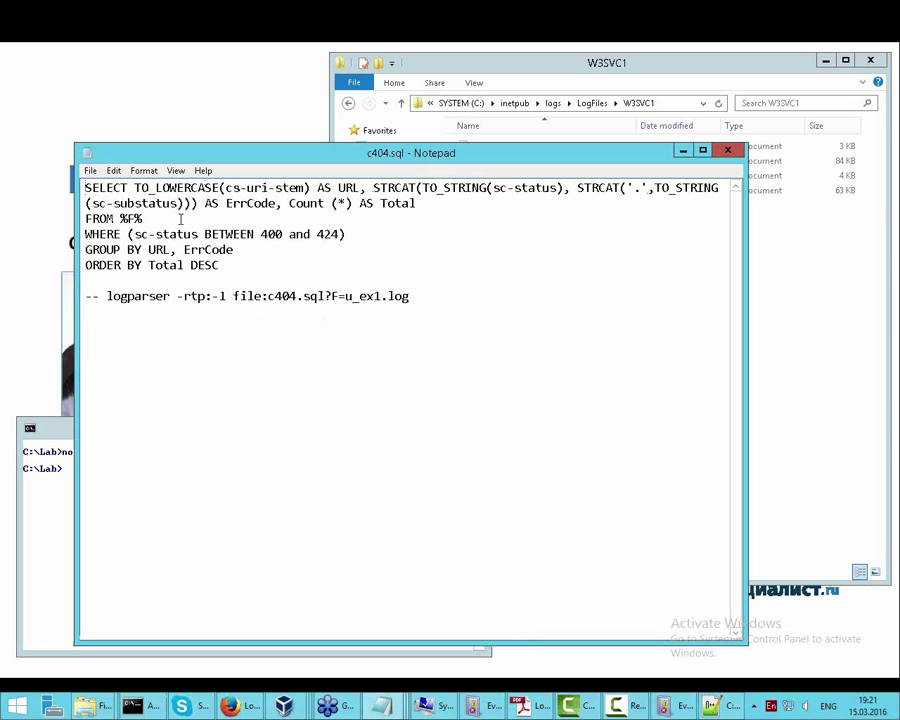
Copy the command logparser -rtp:-1 file:c404.sql?F=u_ex1.log from the comment in c404.sql and run it in the Command Prompt.
drag(232, 262, 84, 187)
click(257, 262)
drag(107, 296, 410, 296)
right_click(398, 297)
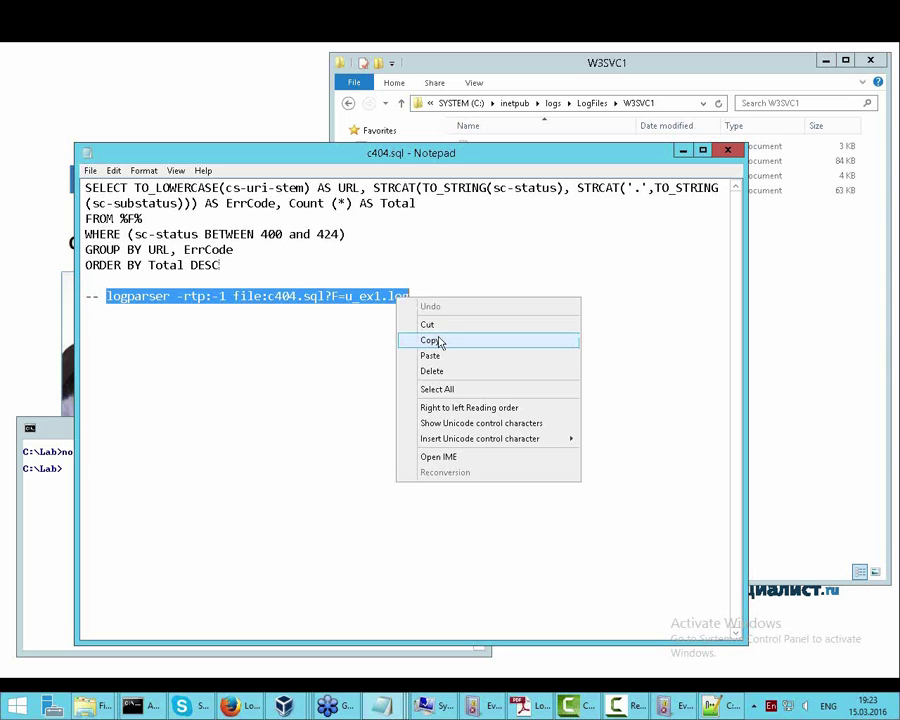
click(432, 340)
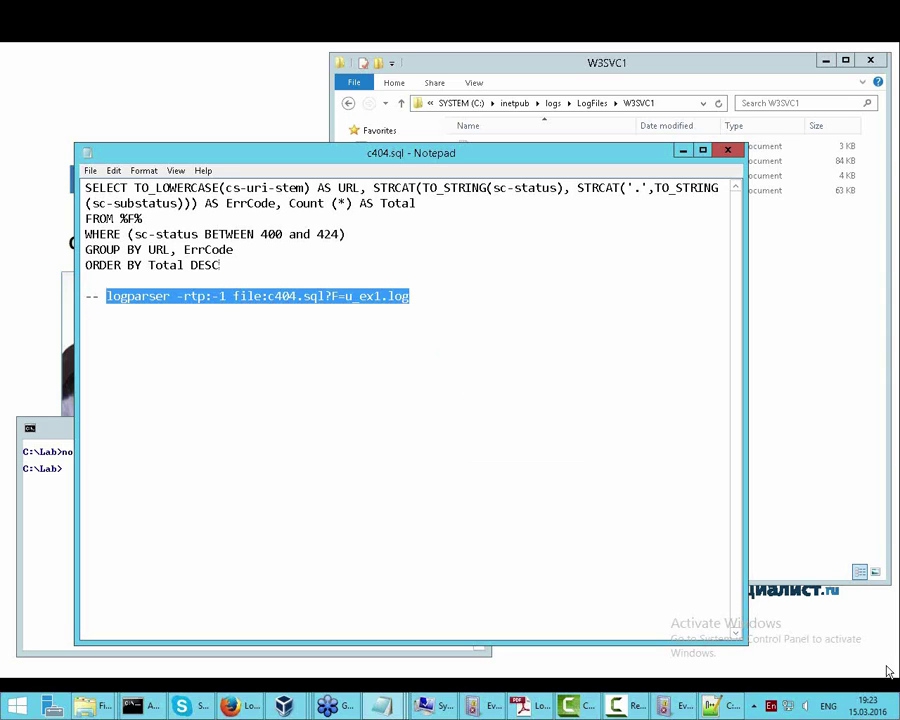
key(alt+Tab)
right_click(120, 506)
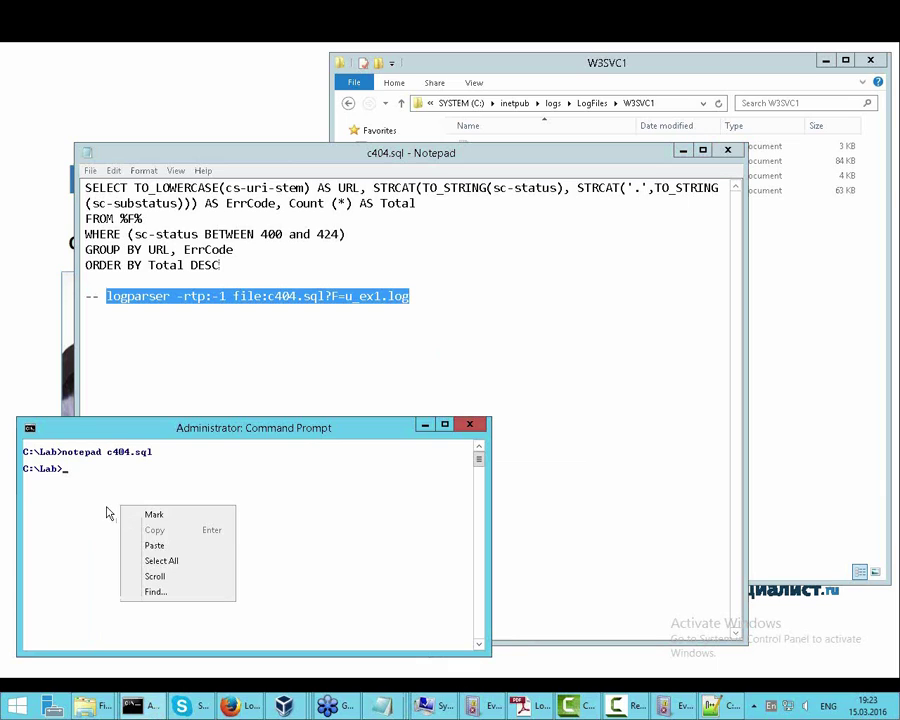
click(165, 546)
key(Return)
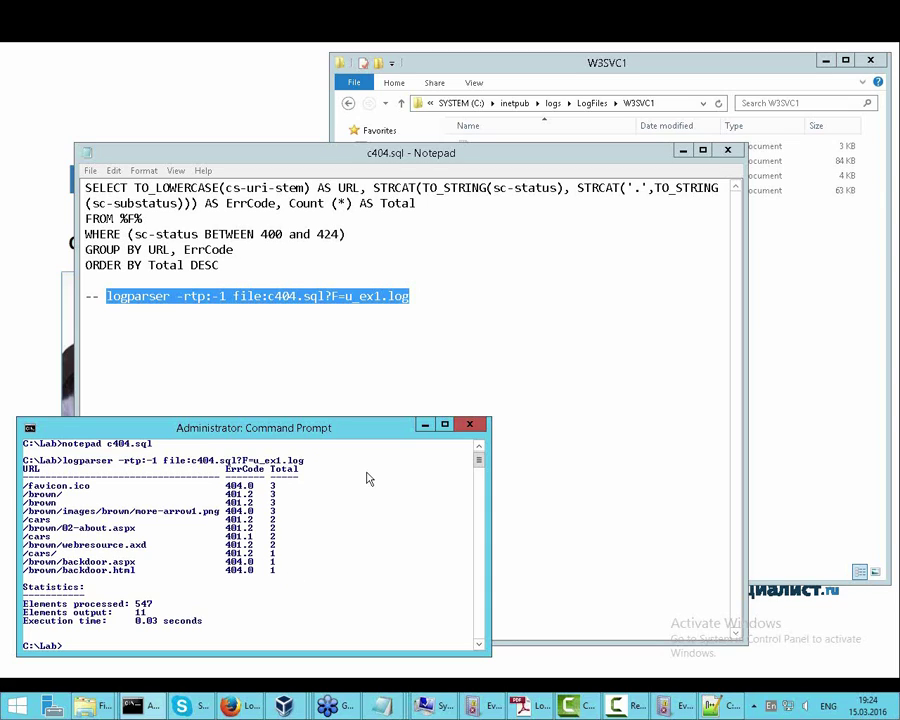
Rerun the c404.sql query with the log parameter F set to u_ex2.log and compare its output with the u_ex1.log results.
key(Up)
key(Left)
key(Left)
key(Left)
key(Left)
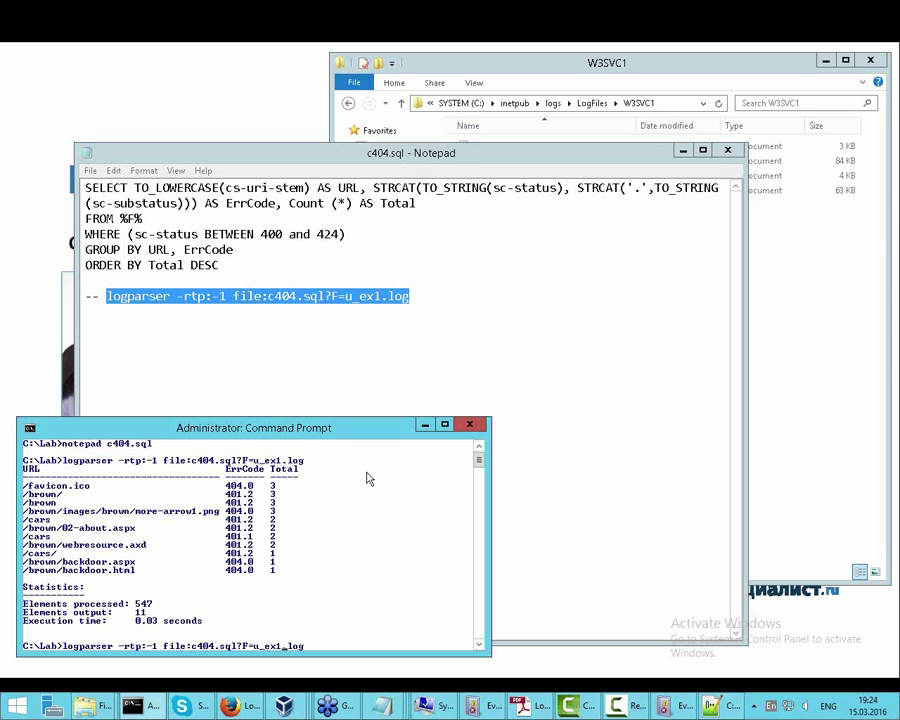
key(BackSpace)
text(2)
key(Return)
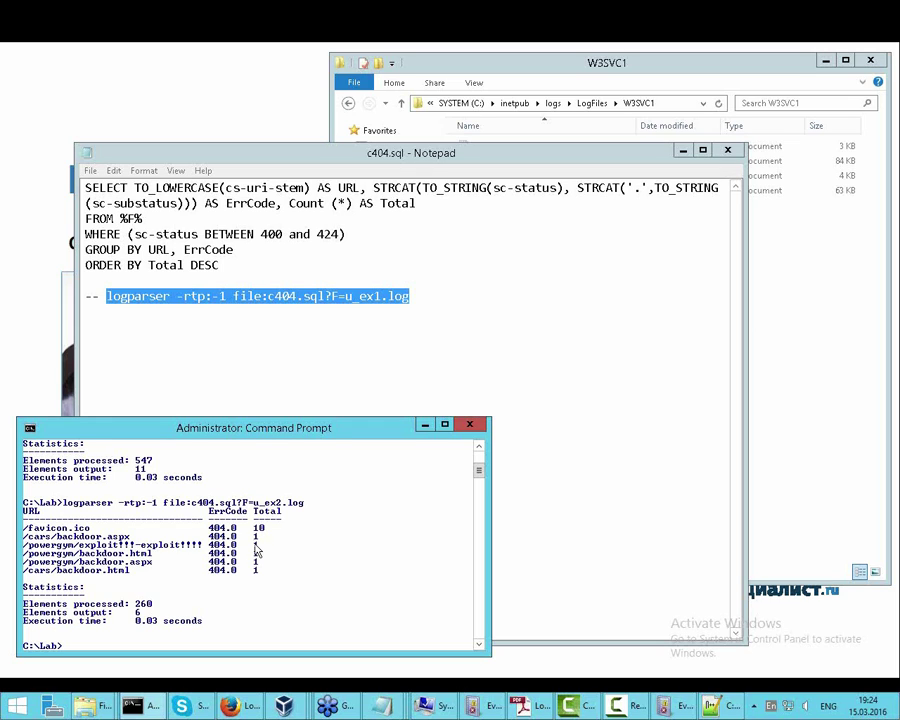
scroll(257, 546, up, 4)
scroll(255, 542, down, 6)
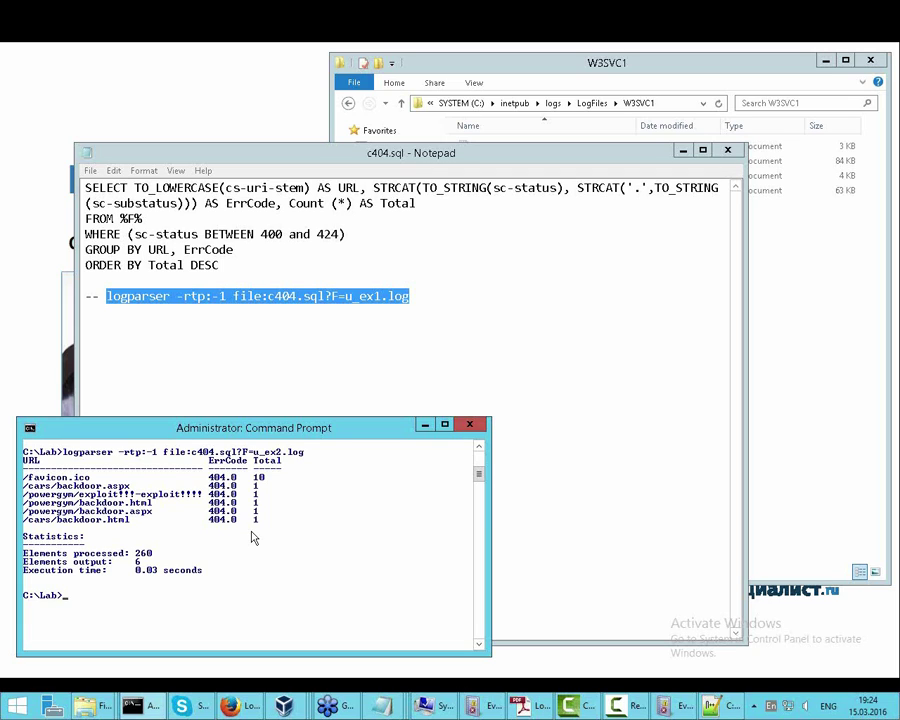
scroll(277, 600, up, 10)
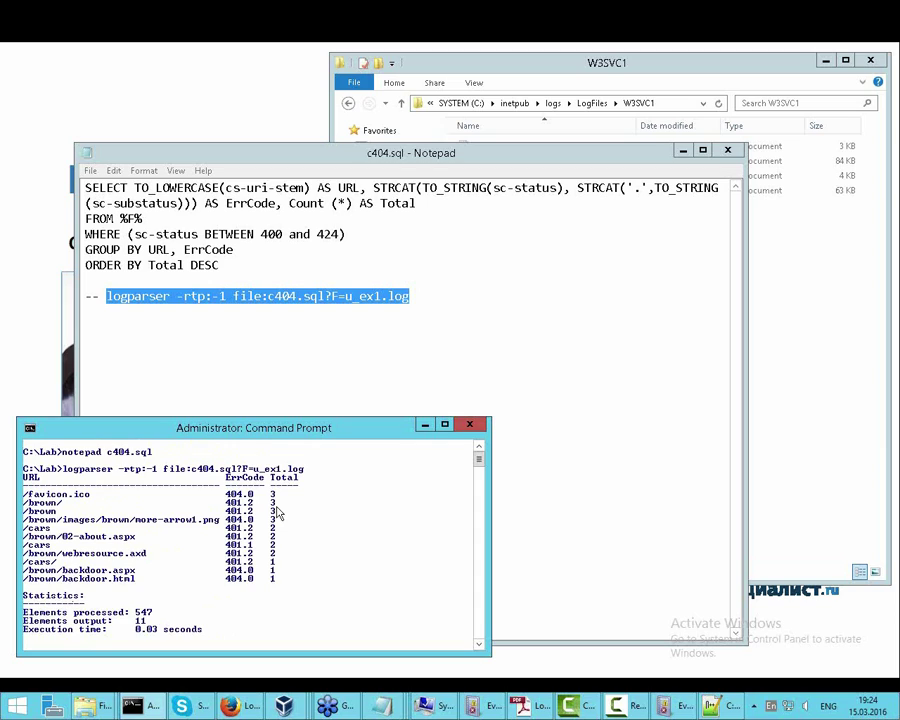
Print the raw contents of u_ex1.log in the Command Prompt with the type command.
text(type u_ex)
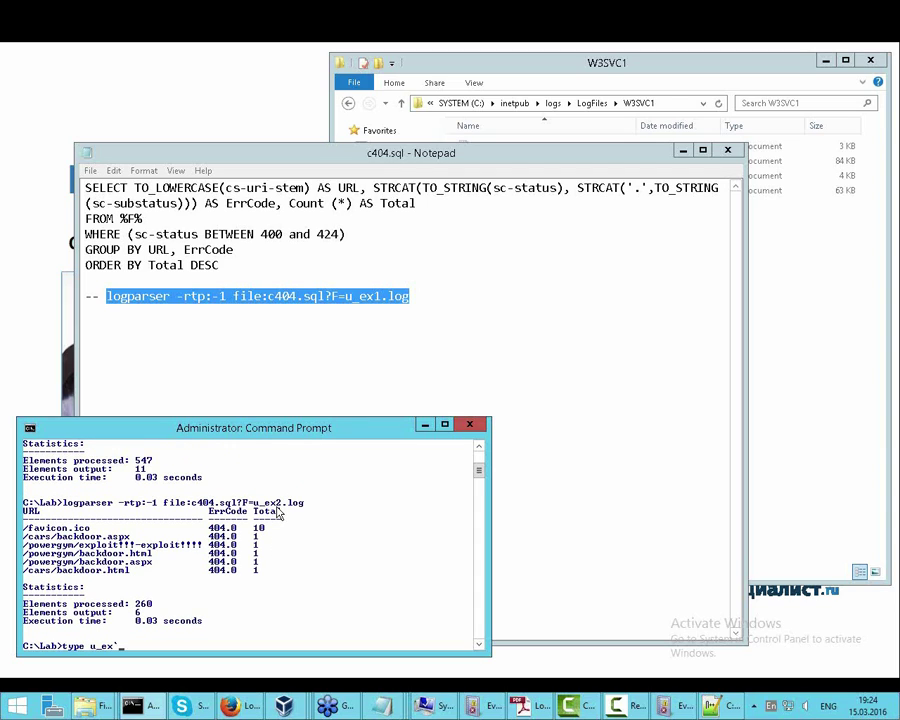
text(1.log)
key(Return)
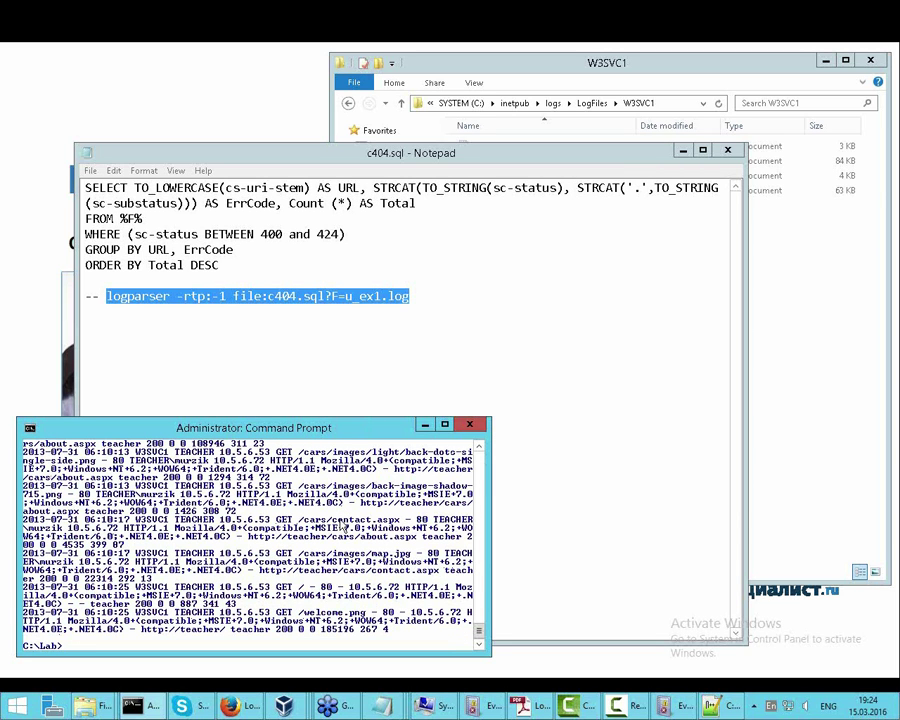
Rerun the command logparser -rtp:-1 file:c404.sql?F=u_ex1.log in the Command Prompt.
key(Up)
key(Up)
key(Up)
key(Return)
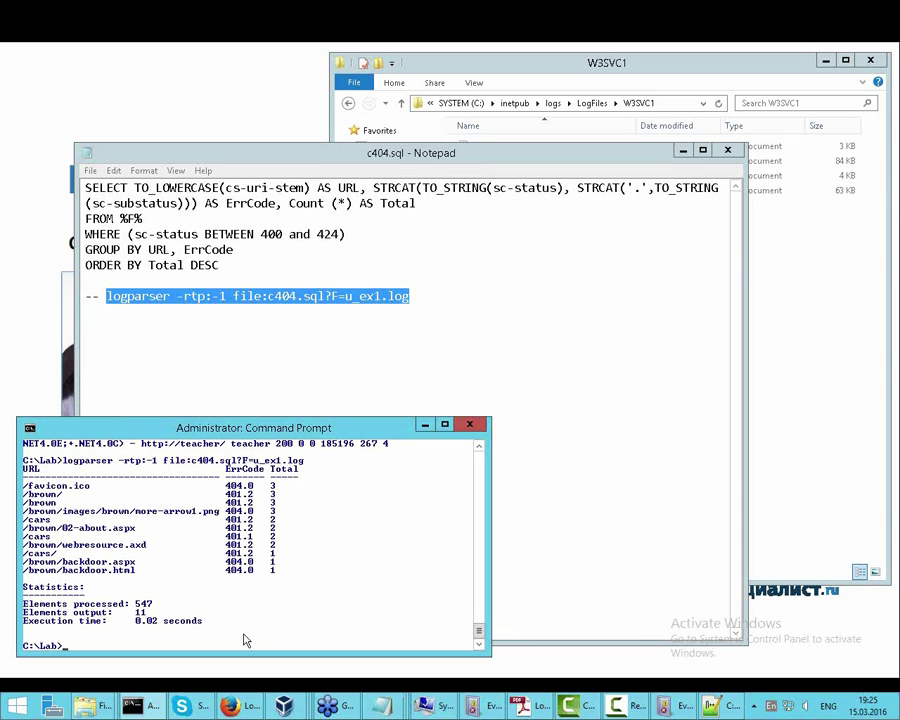
Switch to Event Viewer, open the Security log's 15.03.2016 18:09:13 event, examine its Security ID, and close its properties.
click(489, 709)
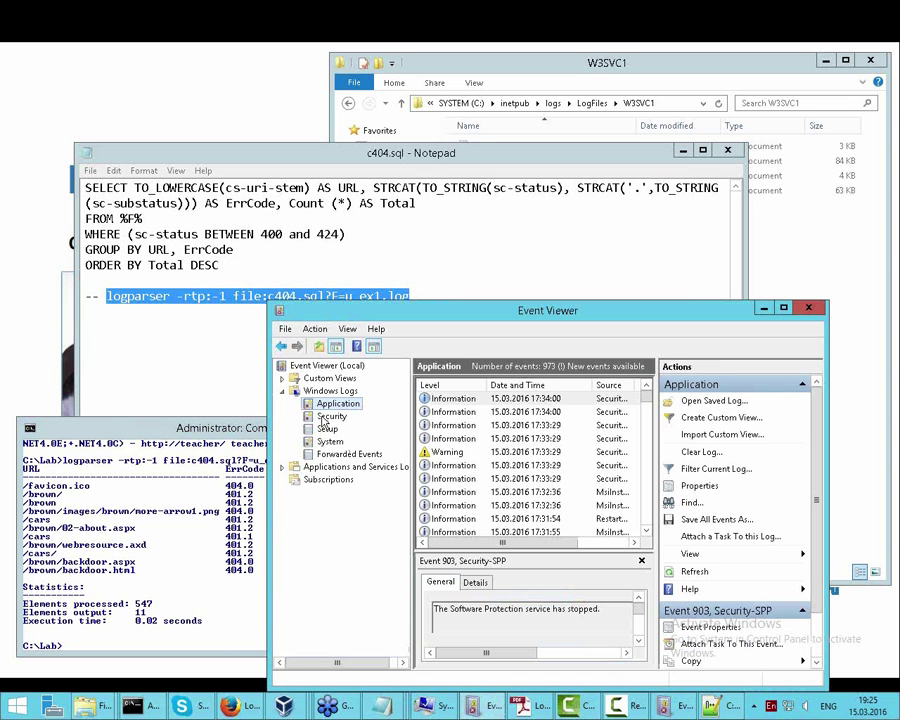
click(331, 416)
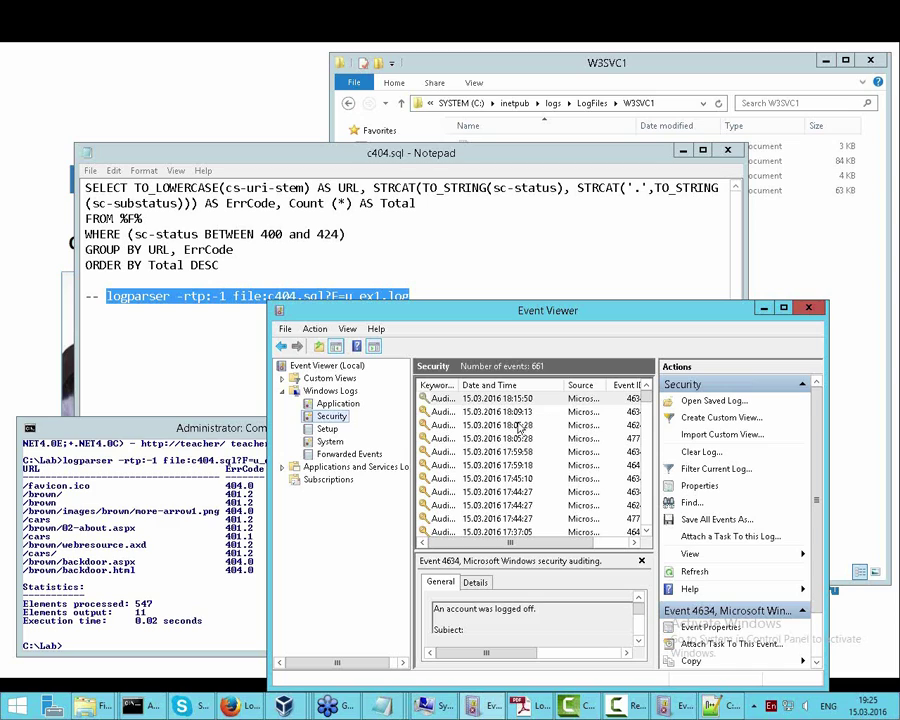
click(545, 477)
click(535, 465)
click(520, 438)
click(511, 412)
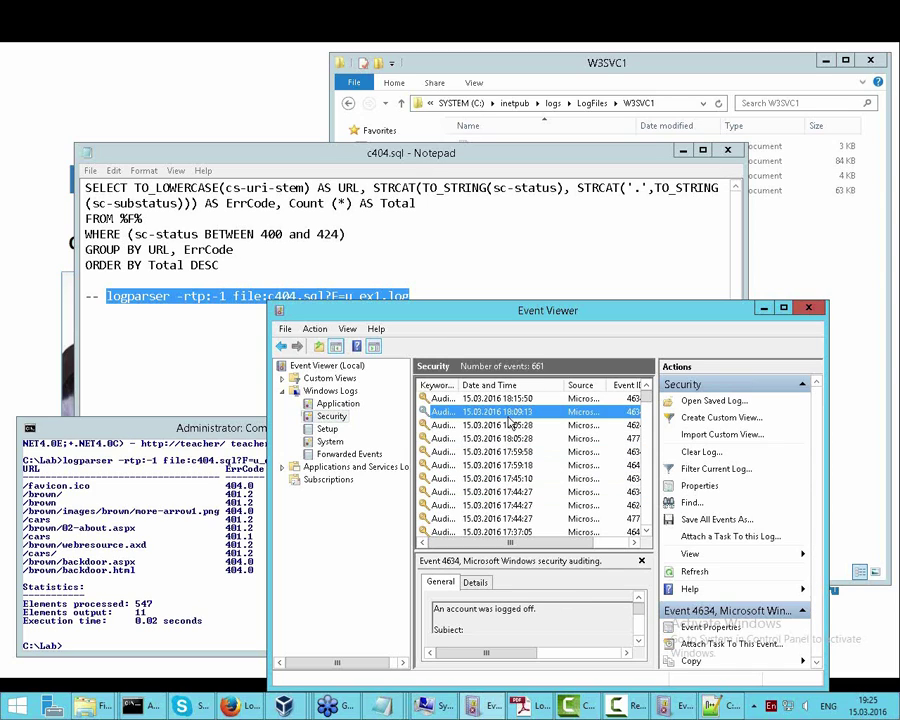
double_click(510, 414)
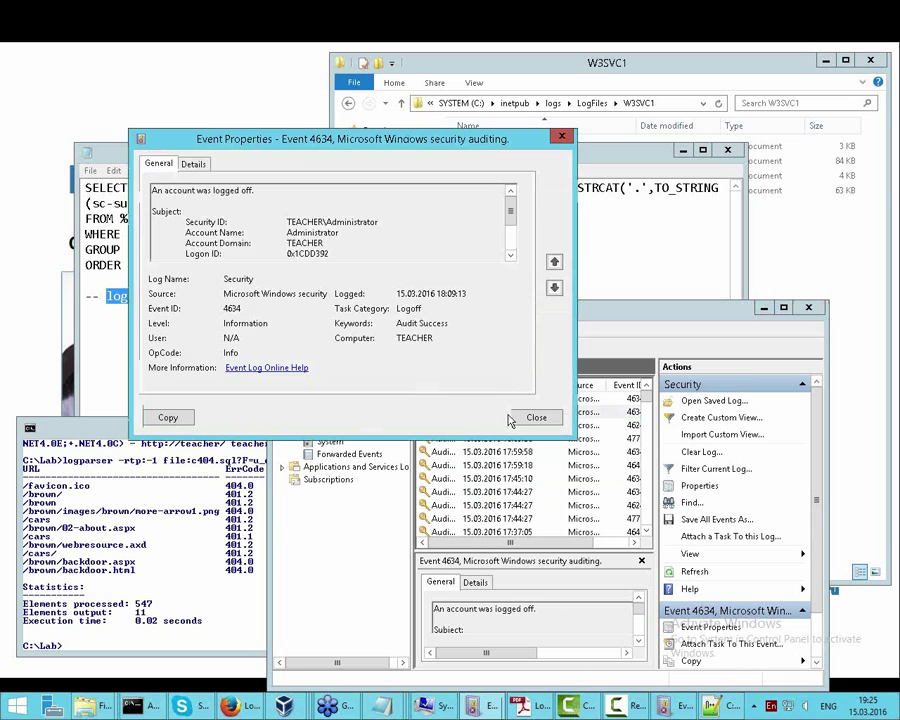
drag(288, 221, 376, 224)
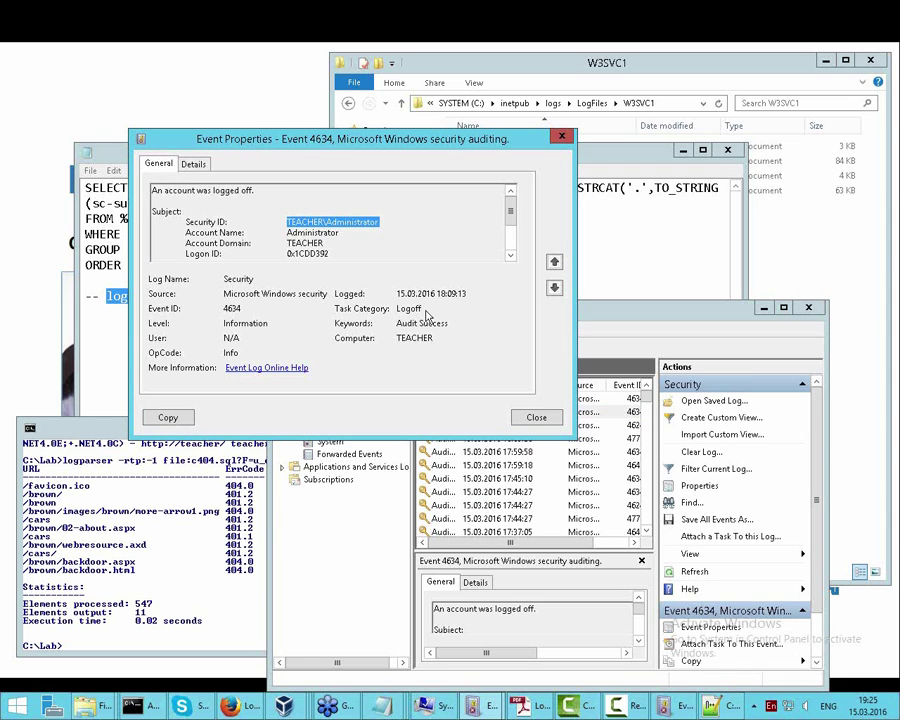
click(537, 417)
List the computer's local user accounts in the Command Prompt with net user.
click(248, 590)
text(net user)
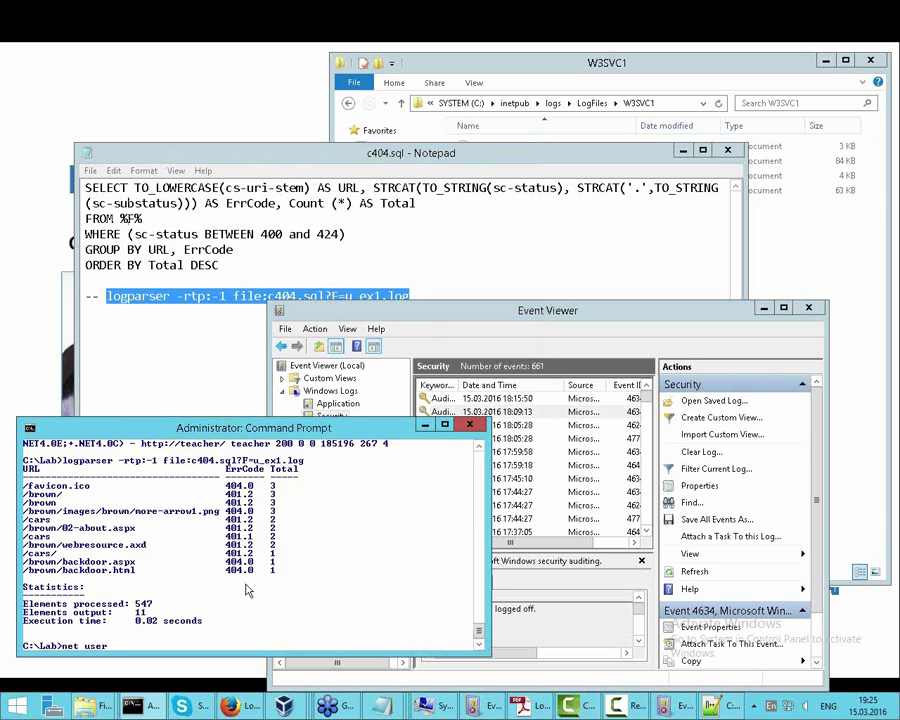
key(Return)
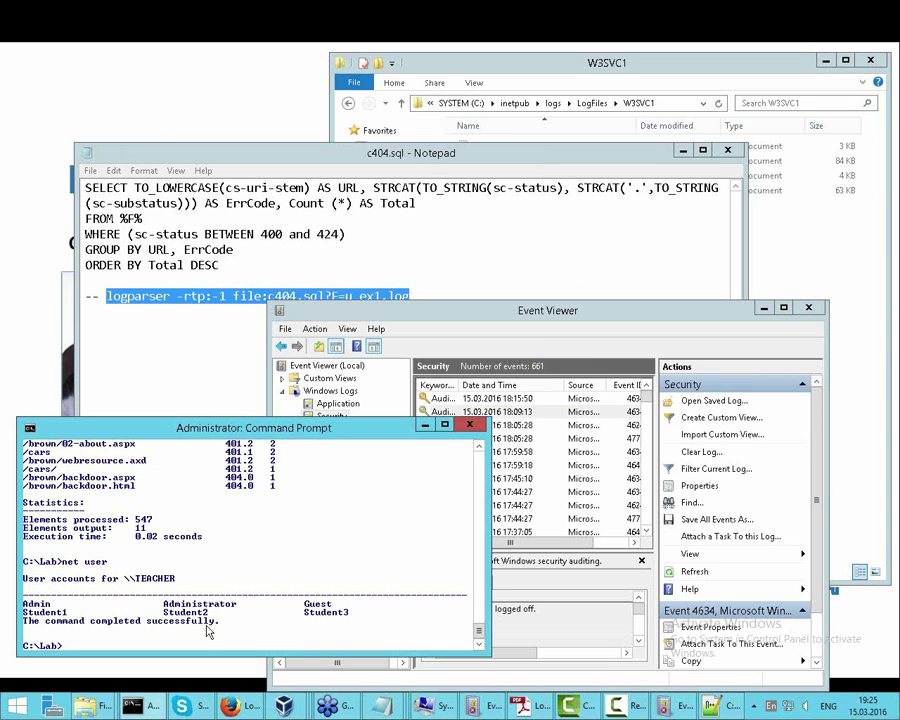
key(Return)
key(Return)
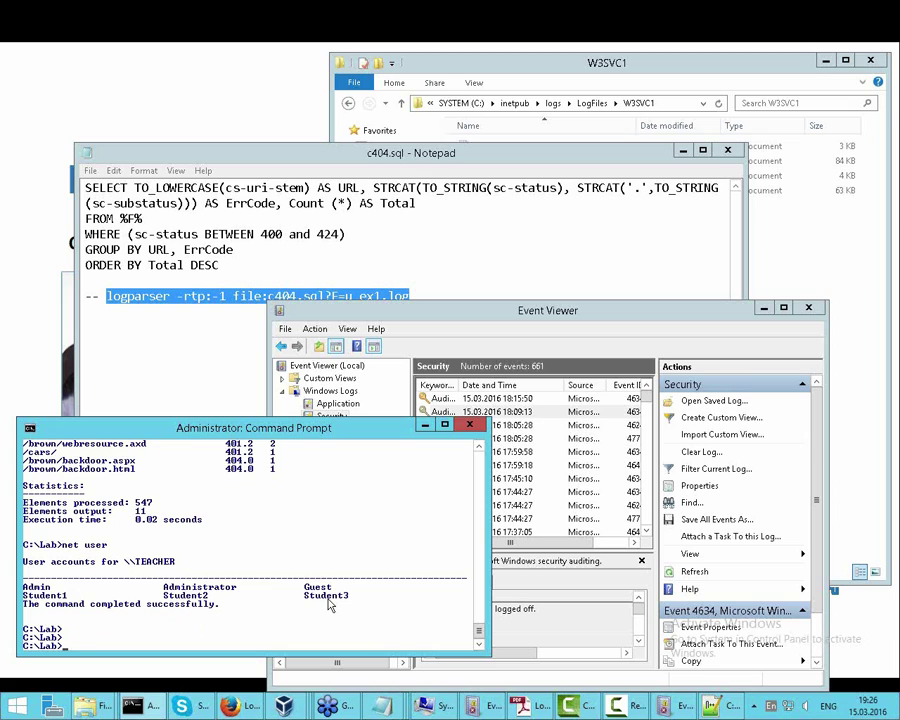
Open who.sql in Notepad from the Command Prompt and copy the command logparser file:who.sql from its comment.
text(notepad who.sql)
key(Return)
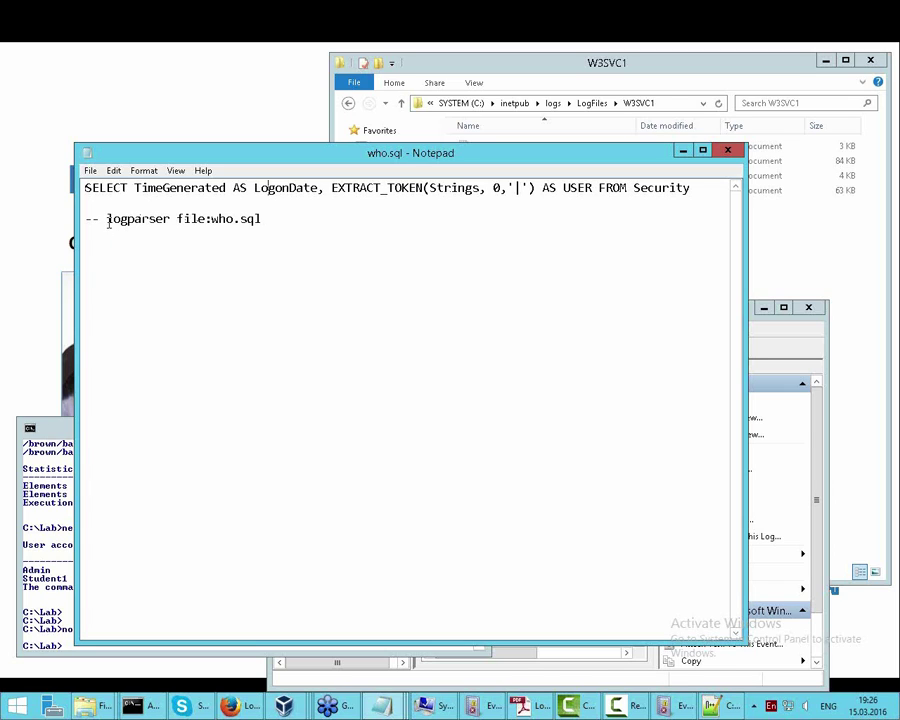
drag(106, 220, 268, 225)
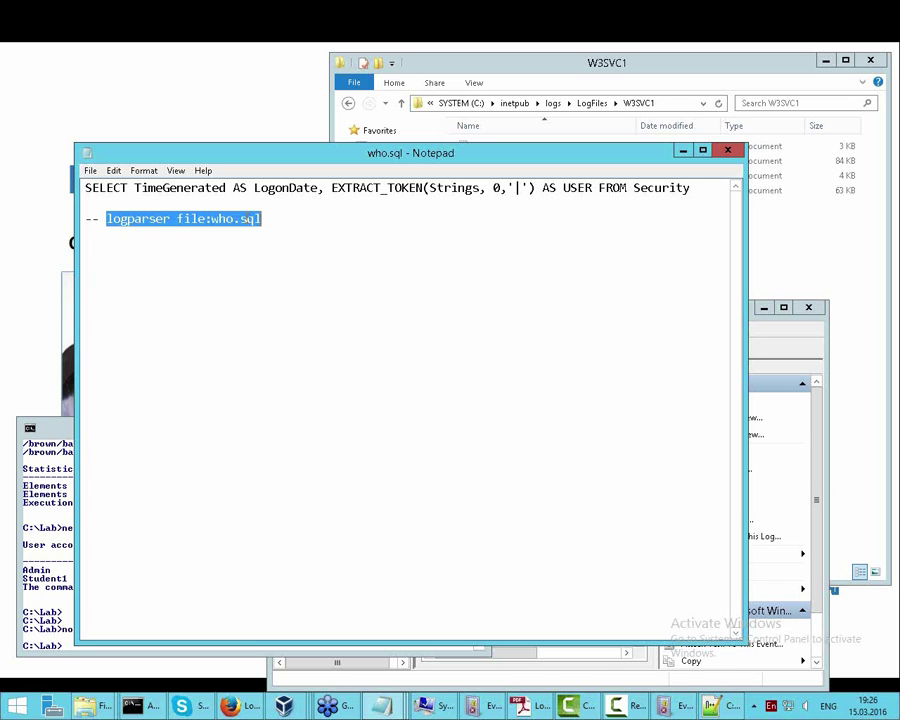
right_click(250, 220)
click(283, 261)
Run logparser -i:EVT -h in the Command Prompt and review the FROM syntax, parameters, fields and examples of the event log format.
click(82, 600)
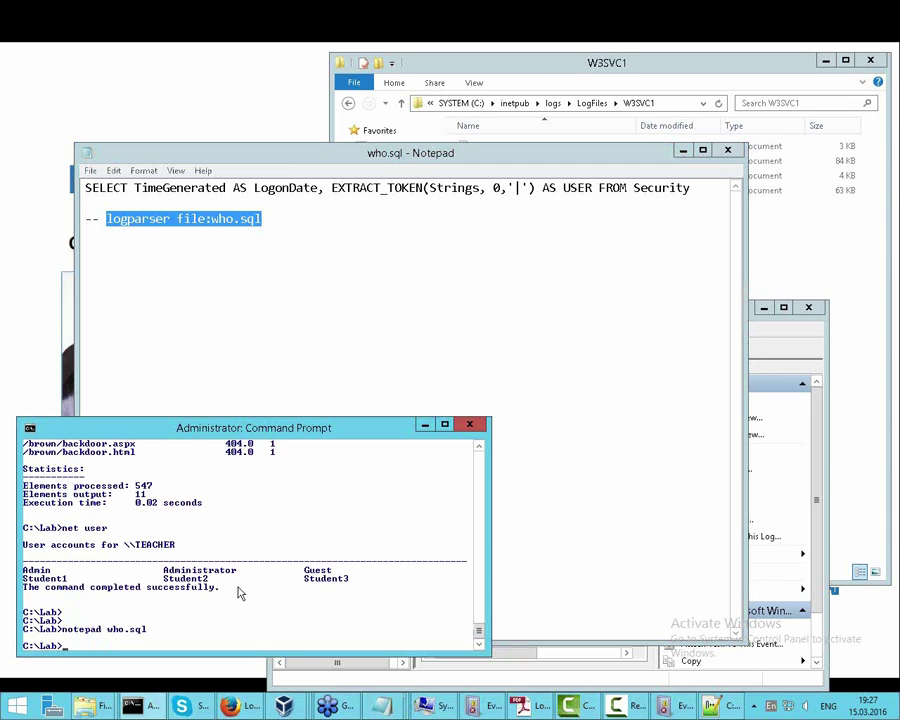
text(logparser -iEVT)
key(Left)
key(Left)
key(Left)
text(:)
key(End)
text(-h)
key(Return)
scroll(240, 594, up, 4)
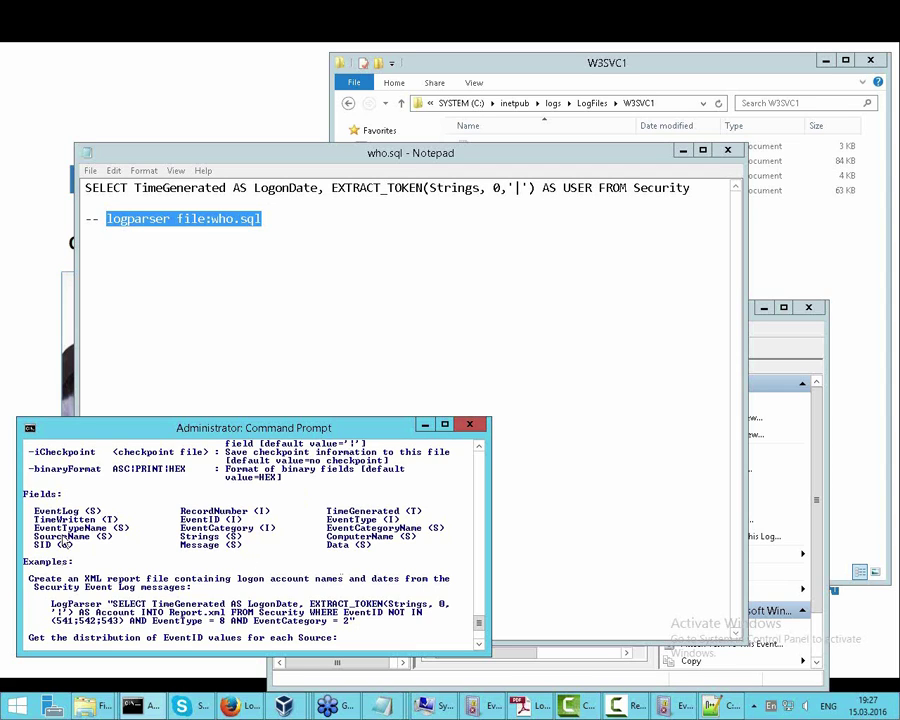
scroll(322, 544, up, 2)
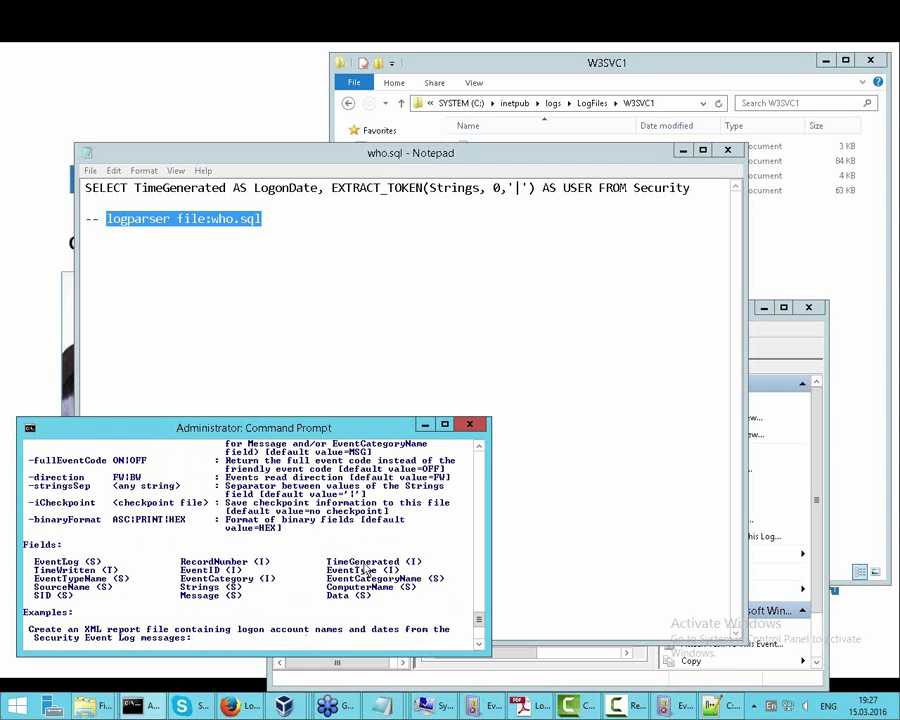
scroll(391, 586, up, 12)
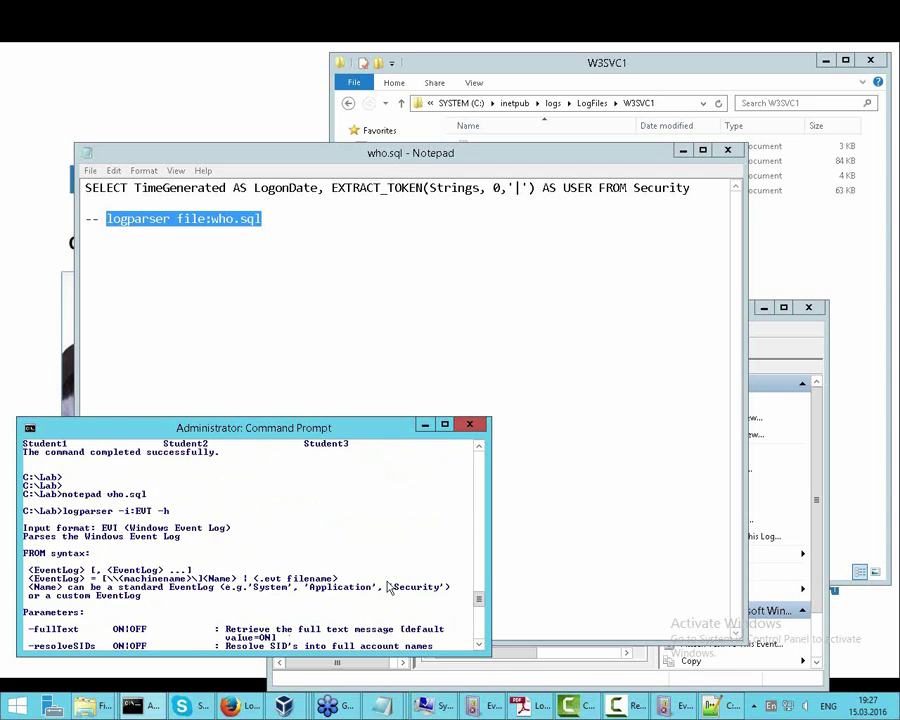
scroll(384, 578, down, 6)
scroll(385, 580, down, 8)
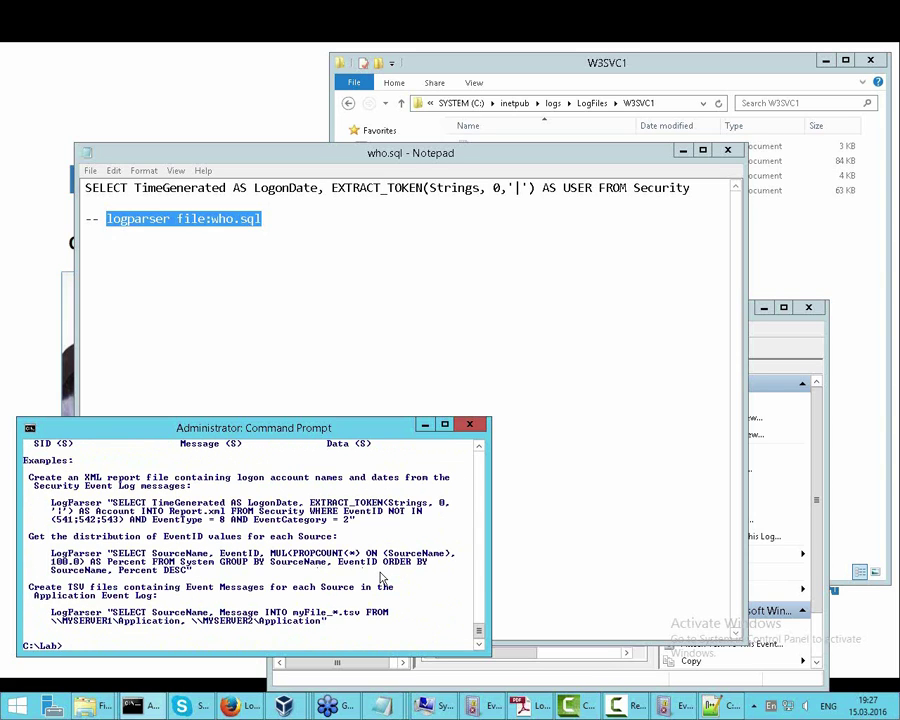
key(Return)
key(Return)
key(Up)
key(Up)
key(Up)
key(BackSpace)
key(BackSpace)
key(BackSpace)
key(BackSpace)
key(BackSpace)
key(BackSpace)
key(BackSpace)
key(BackSpace)
key(BackSpace)
key(BackSpace)
key(BackSpace)
key(BackSpace)
key(BackSpace)
key(BackSpace)
key(BackSpace)
key(BackSpace)
key(BackSpace)
key(BackSpace)
key(BackSpace)
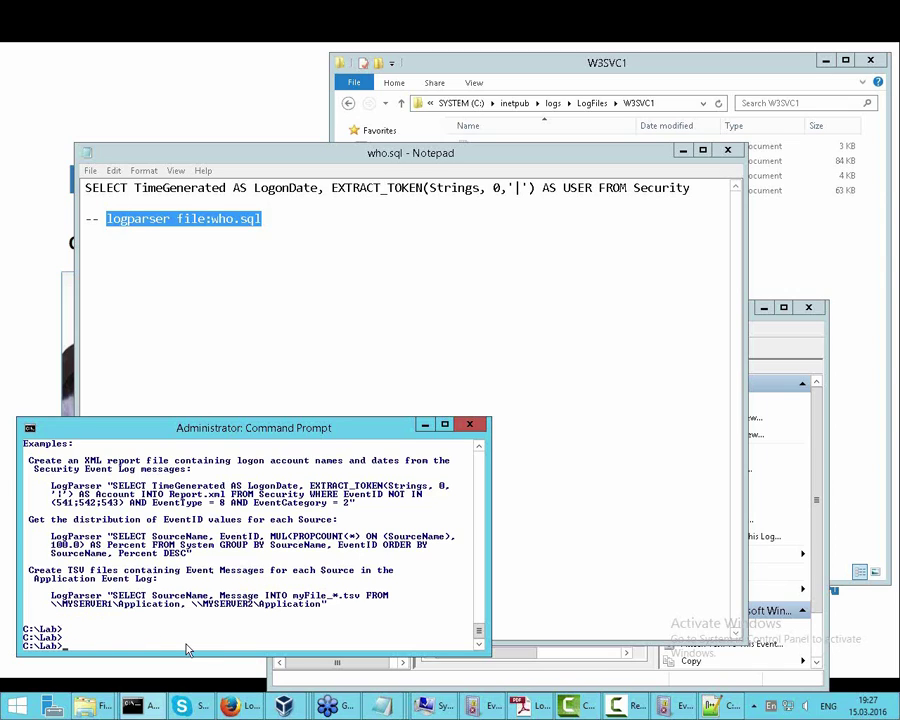
Paste the copied command logparser file:who.sql into the Command Prompt and run it.
right_click(148, 636)
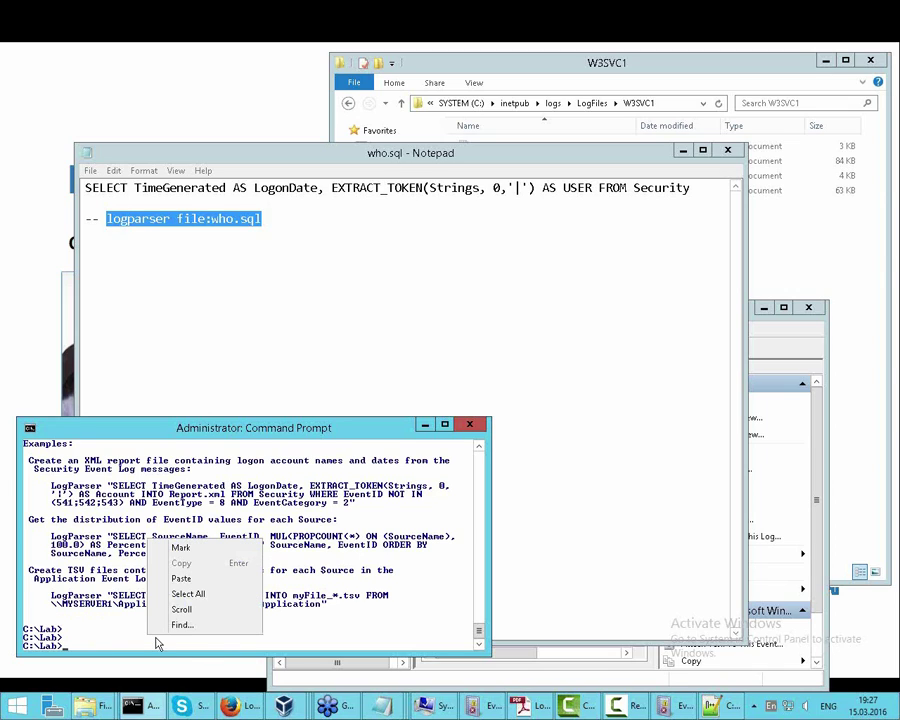
click(186, 585)
key(Return)
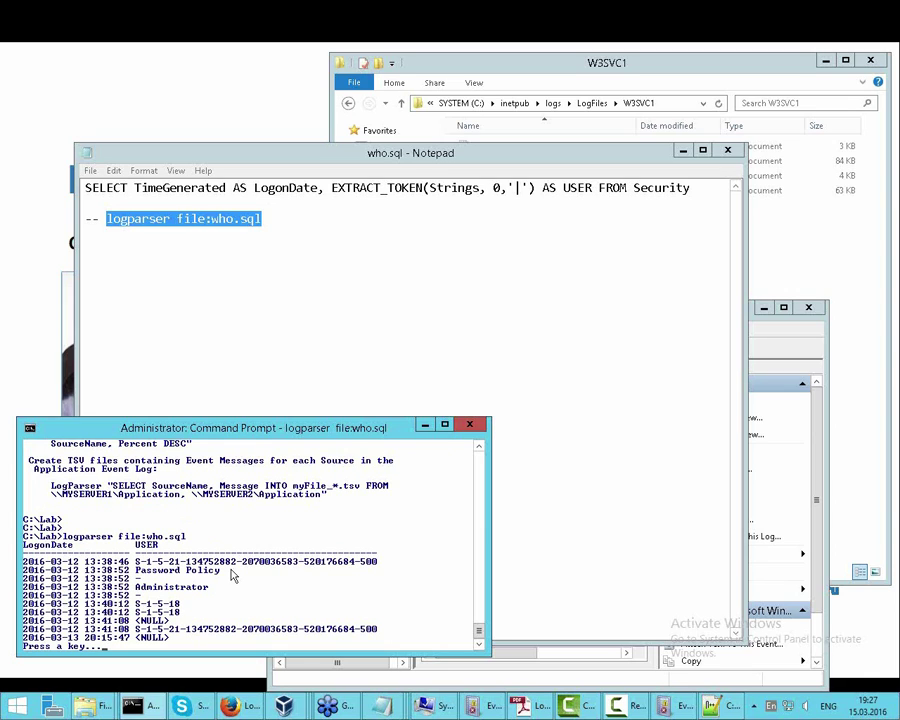
Page through the who.sql query output to its end, examining the LogonDate and USER columns.
key(space)
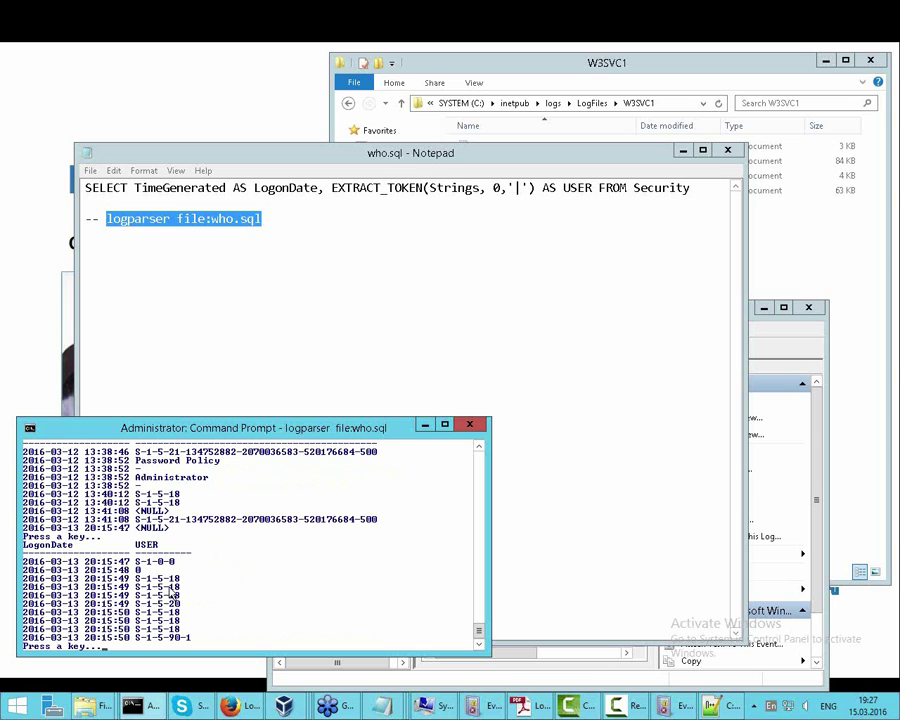
key(space)
key(space)
key(space)
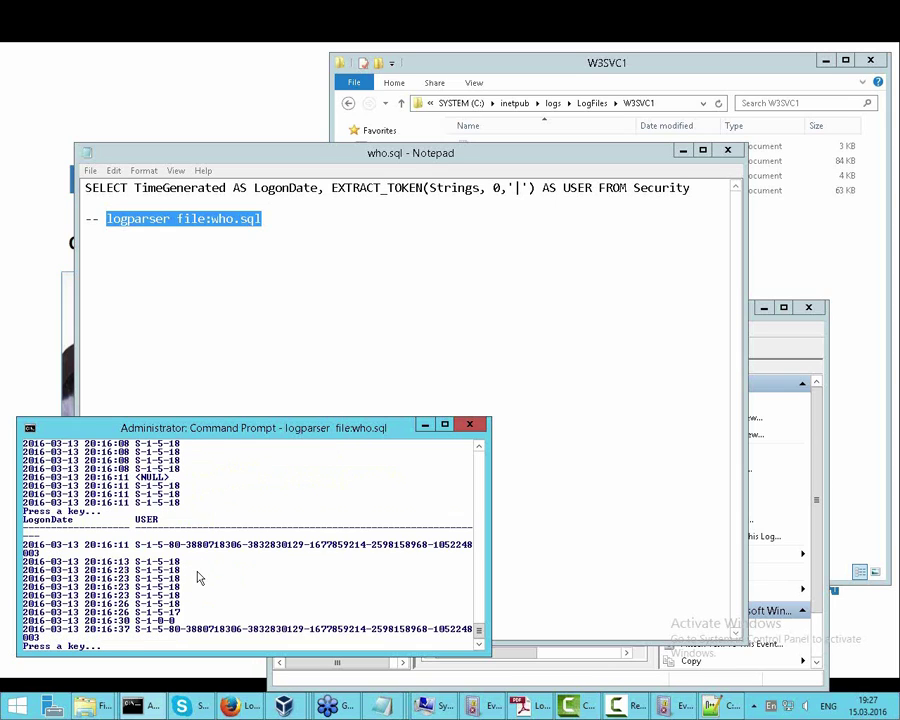
key(space)
key(space)
key(space)
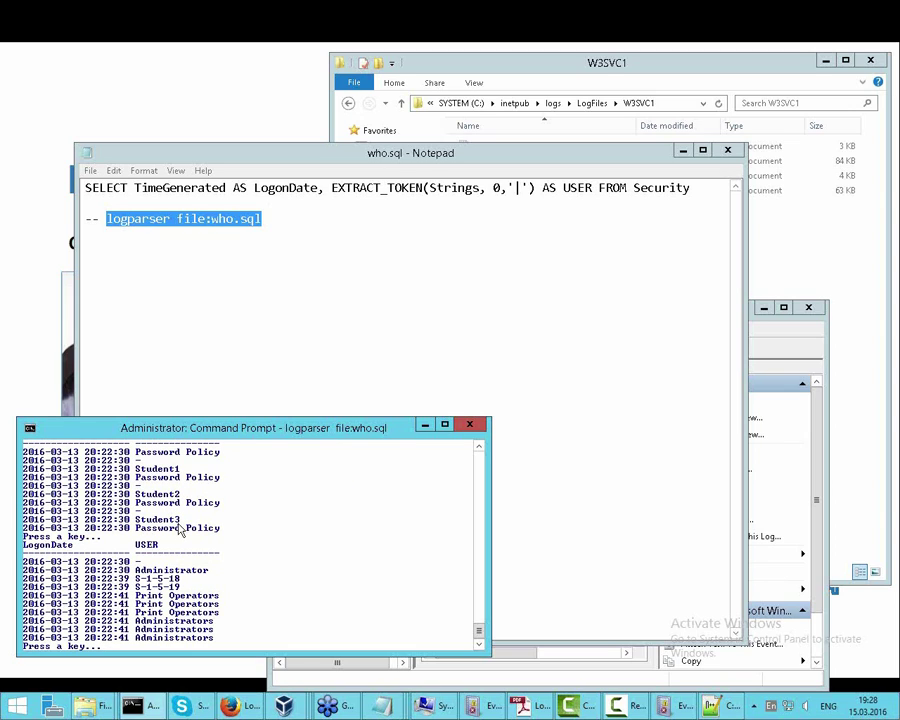
key(space)
key(space)
key(space)
key(space)
key(space)
key(space)
key(space)
key(space)
key(space)
key(space)
key(space)
key(space)
key(space)
key(space)
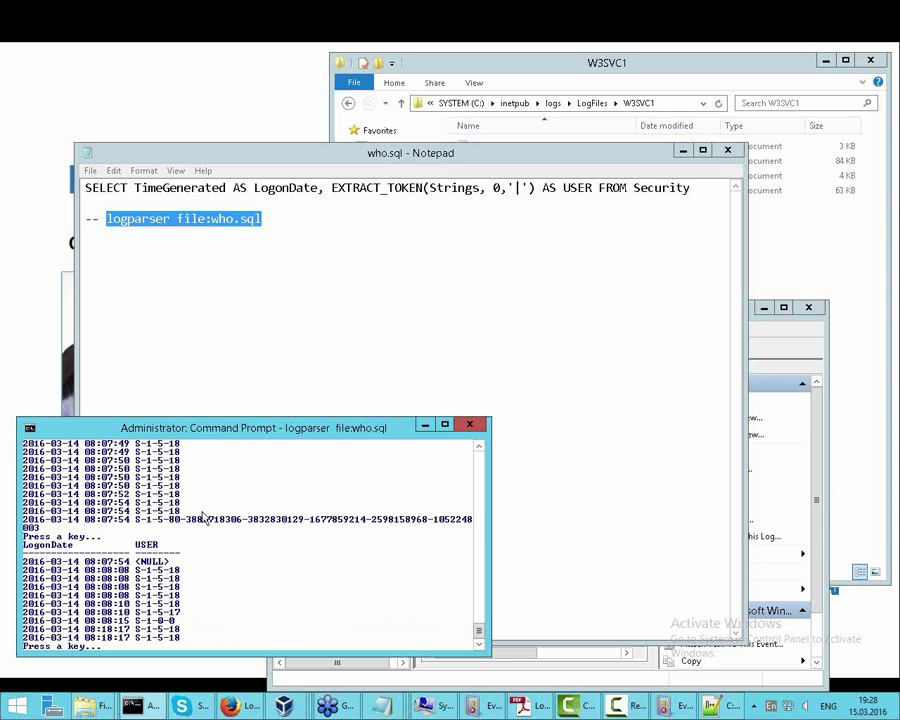
key(space)
key(space)
key(space)
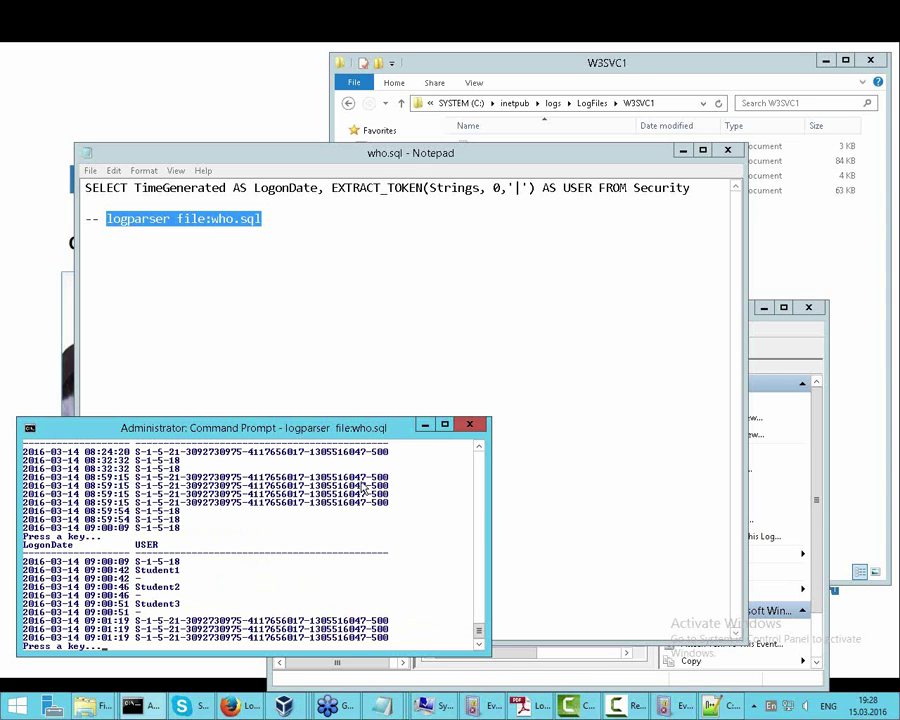
key(space)
key(space)
key(space)
key(space)
key(space)
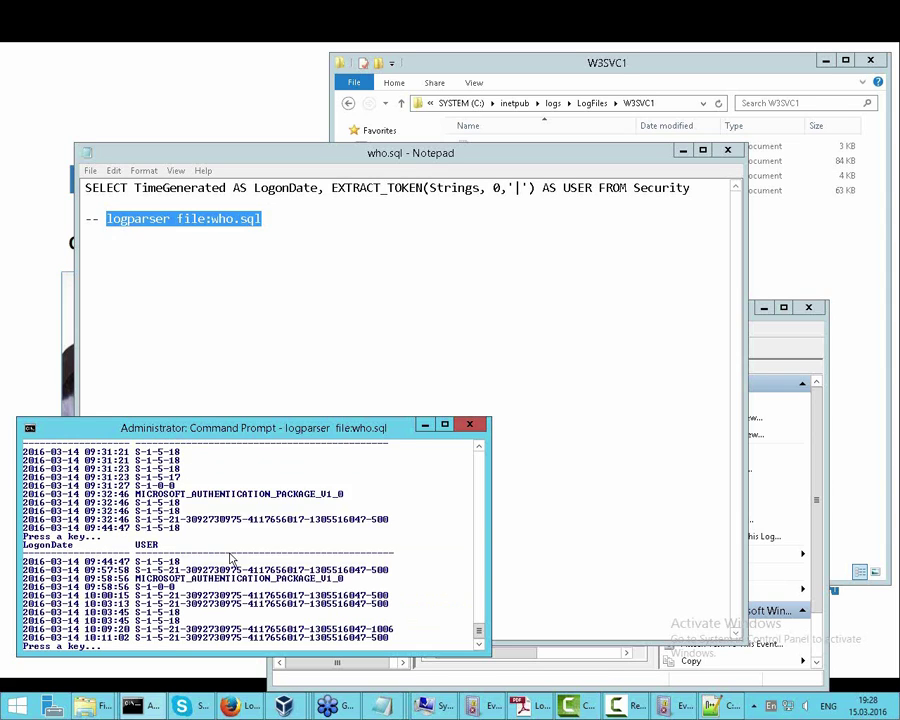
key(space)
key(space)
key(space)
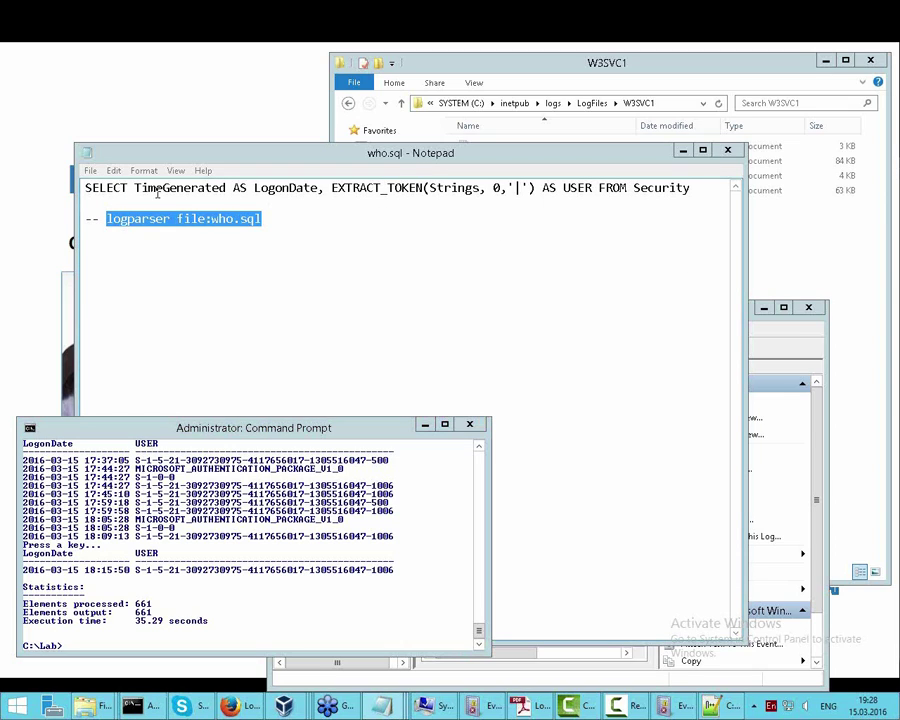
Close who.sql and open who-ip.sql in Notepad from the Command Prompt.
click(728, 151)
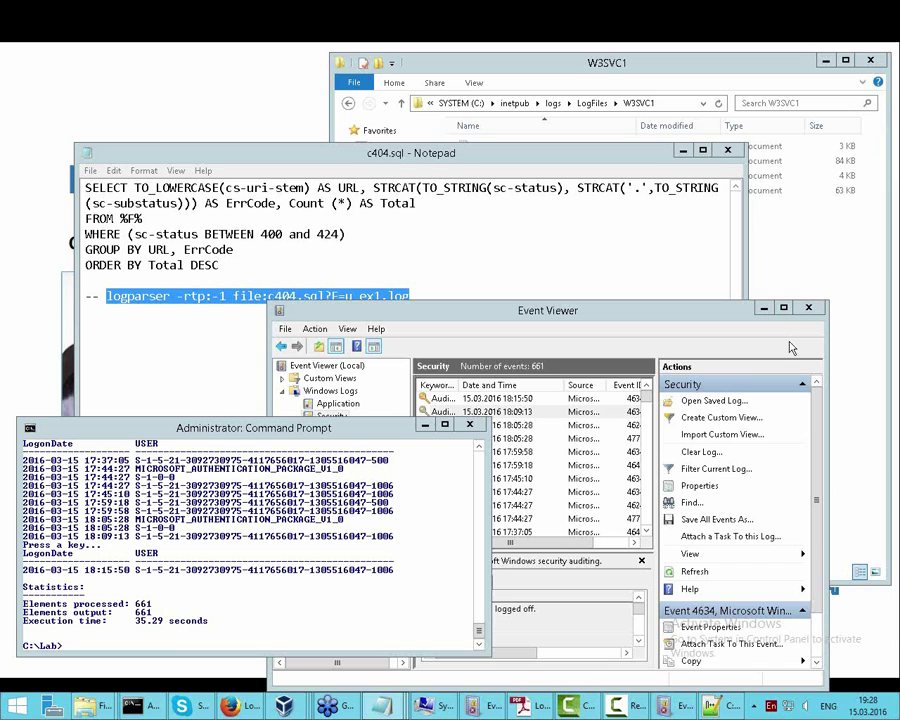
click(171, 637)
text(notepad who-ip.sql)
key(Return)
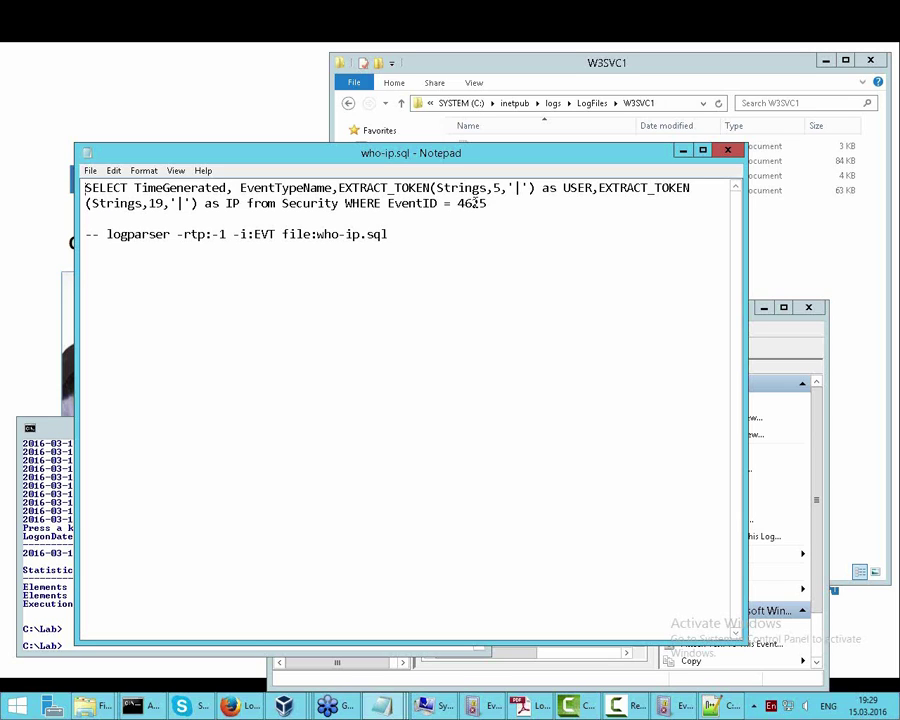
Switch to Event Viewer, select a 17:44:27 logoff event in the Security log and expand the System section of its friendly details.
click(40, 556)
click(488, 706)
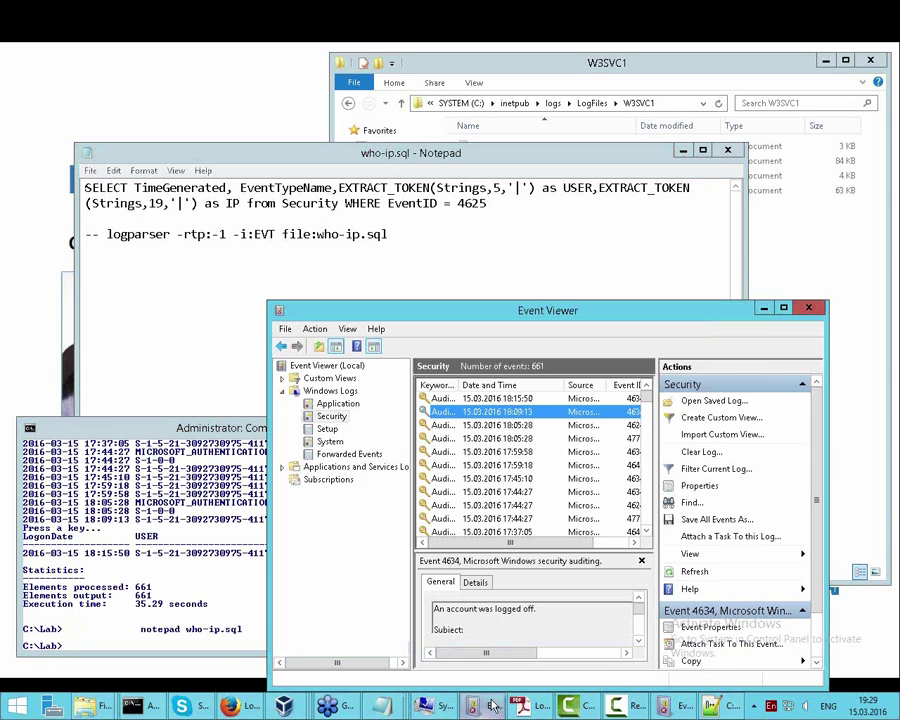
click(528, 428)
key(Down)
key(Down)
key(Down)
key(Down)
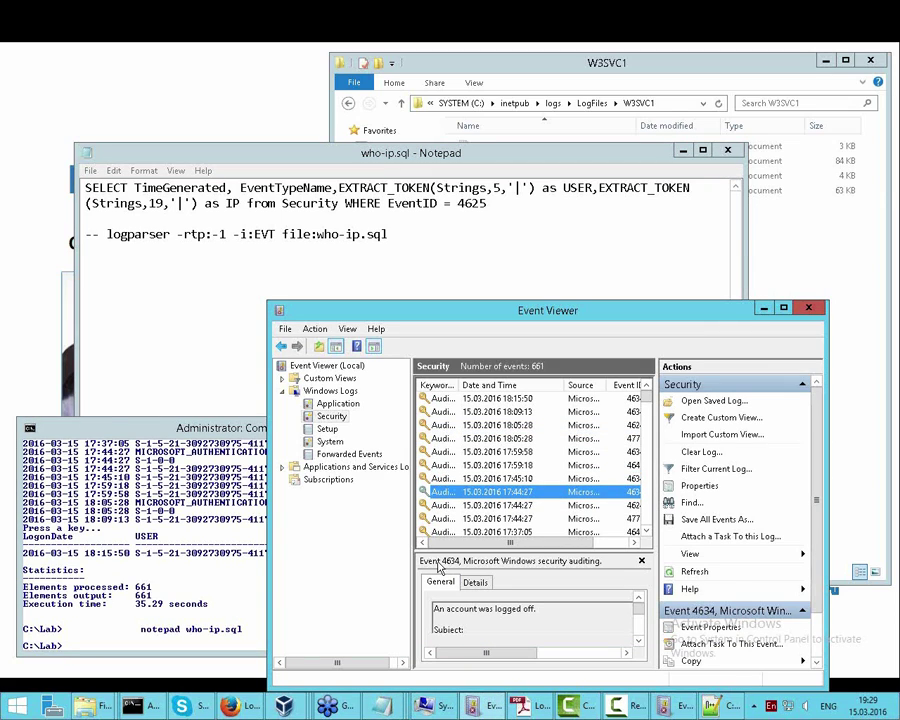
key(Down)
click(476, 584)
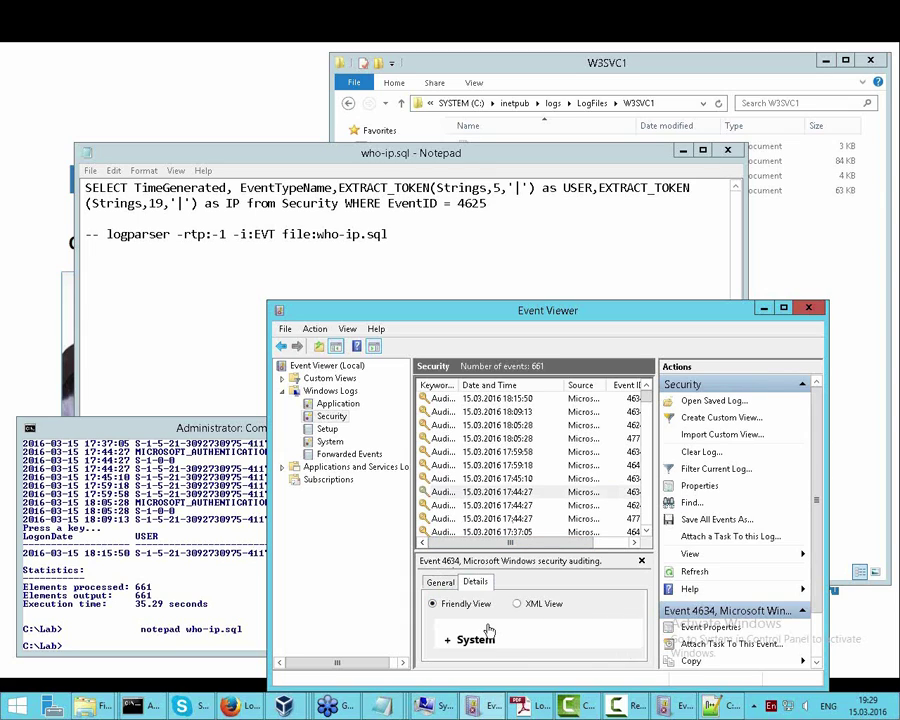
click(462, 639)
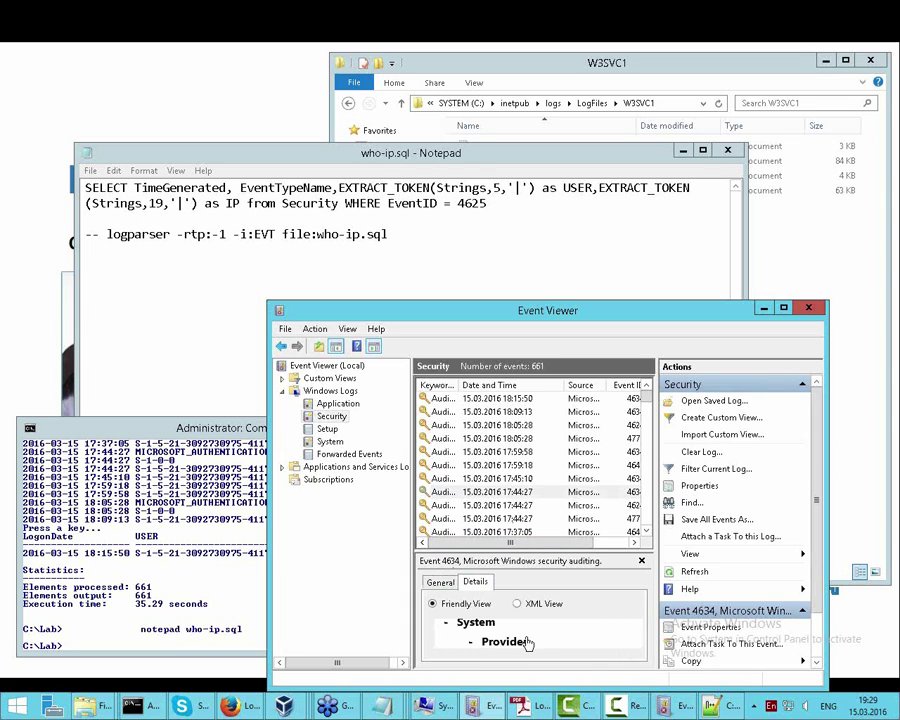
Examine the logoff event's System fields and its TargetUserSid, TargetUserName, TargetDomainName and TargetLogonId entries.
scroll(525, 642, down, 3)
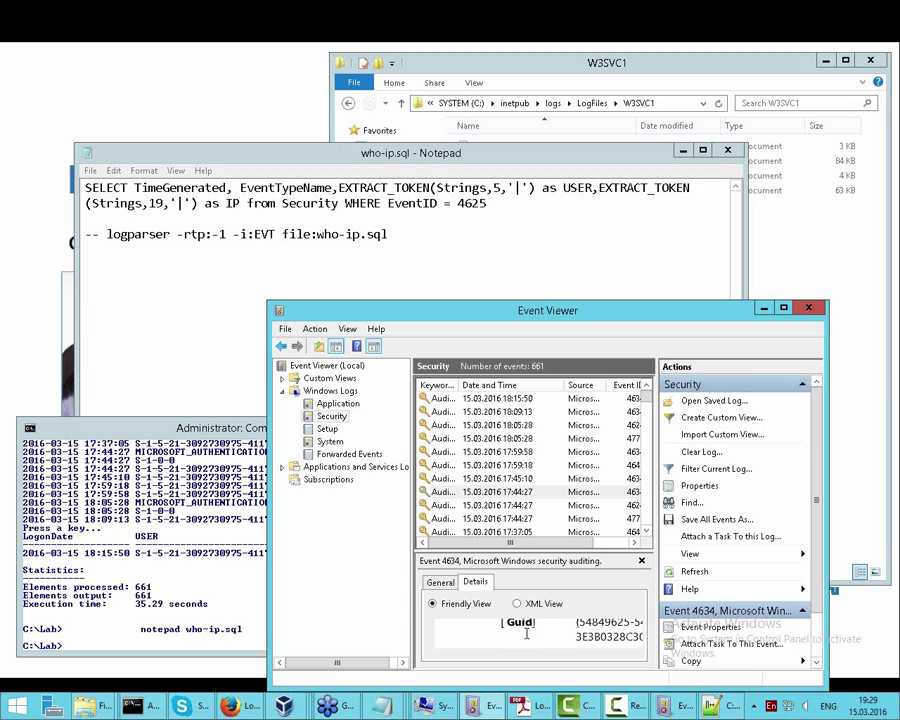
scroll(519, 626, up, 1)
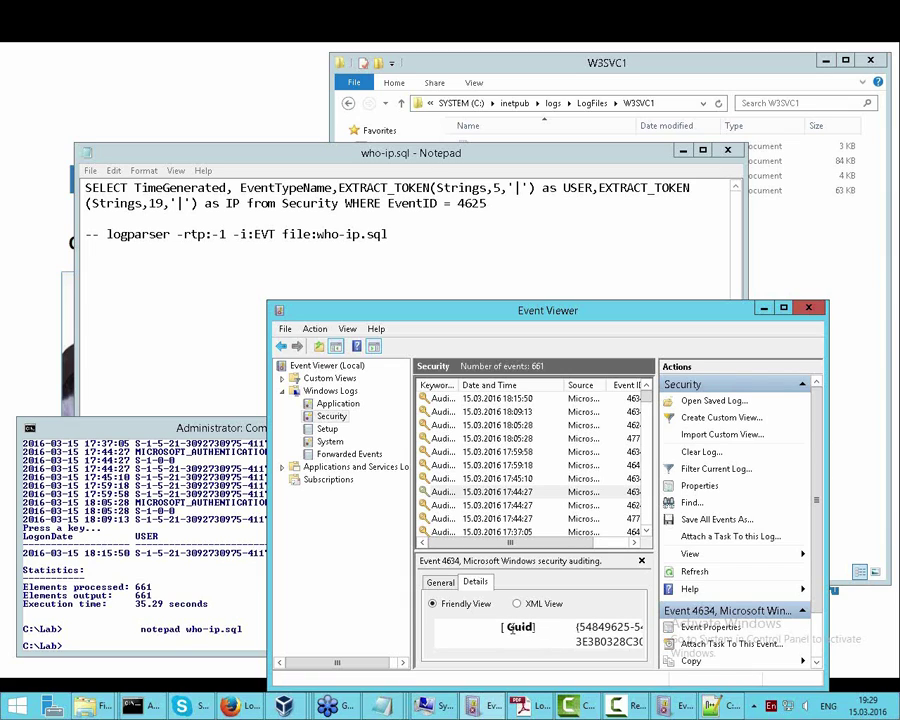
scroll(578, 634, down, 3)
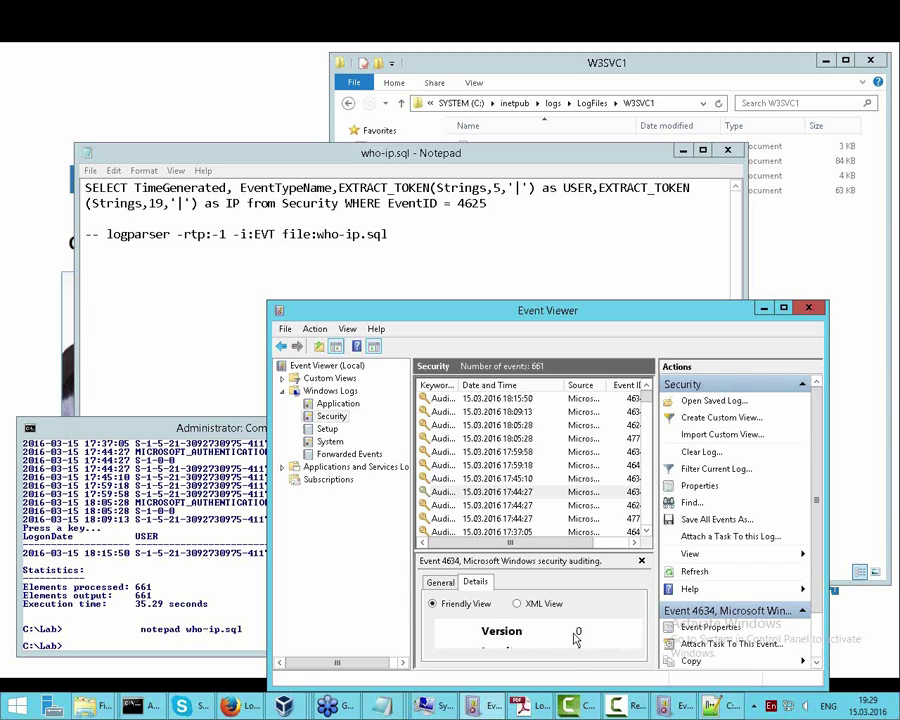
scroll(577, 640, down, 4)
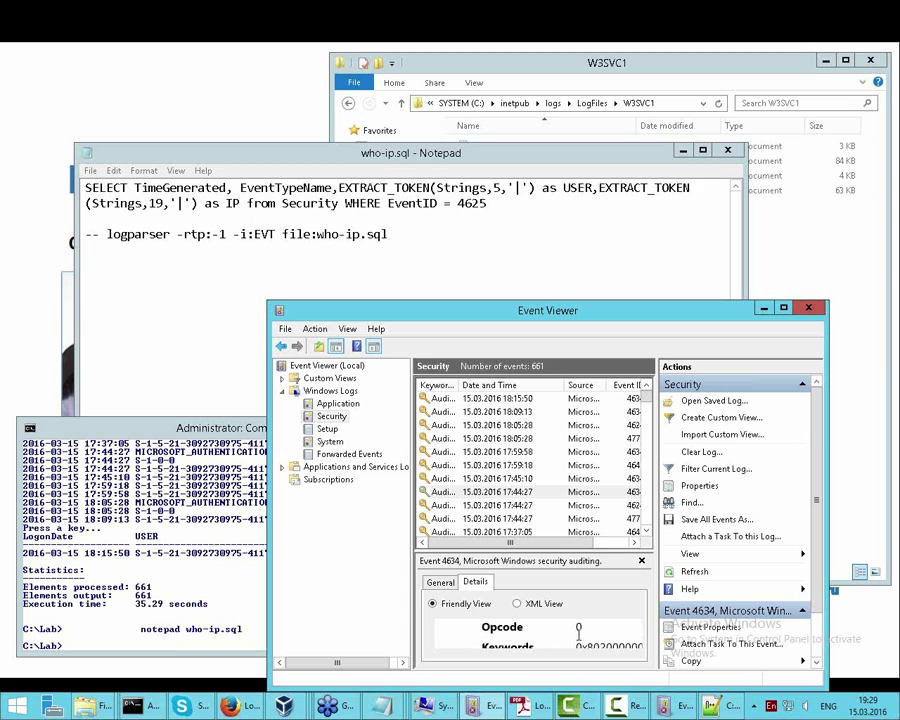
scroll(578, 640, down, 4)
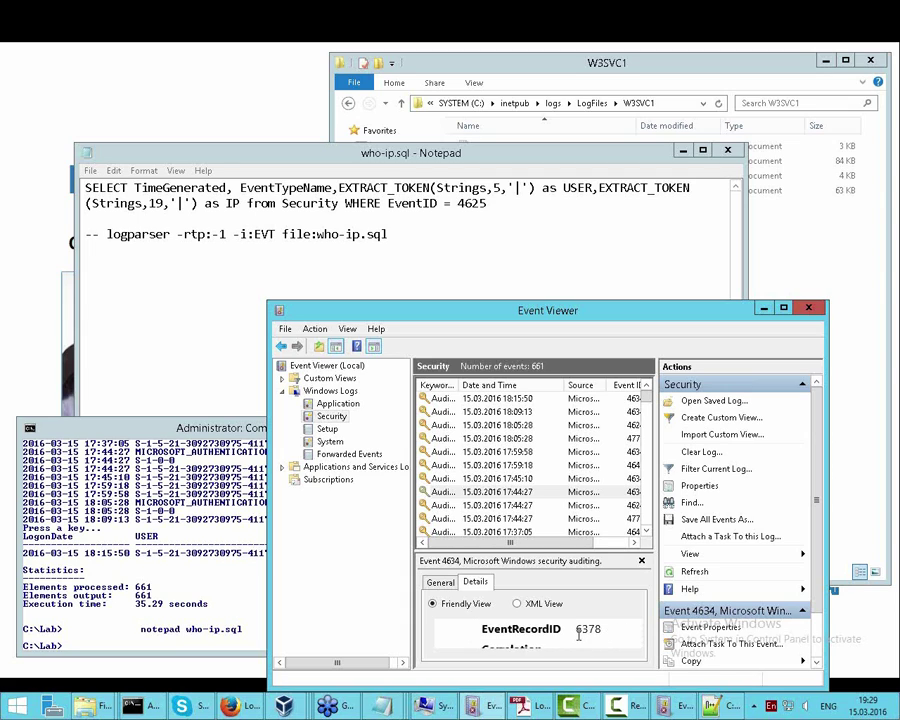
scroll(578, 640, down, 4)
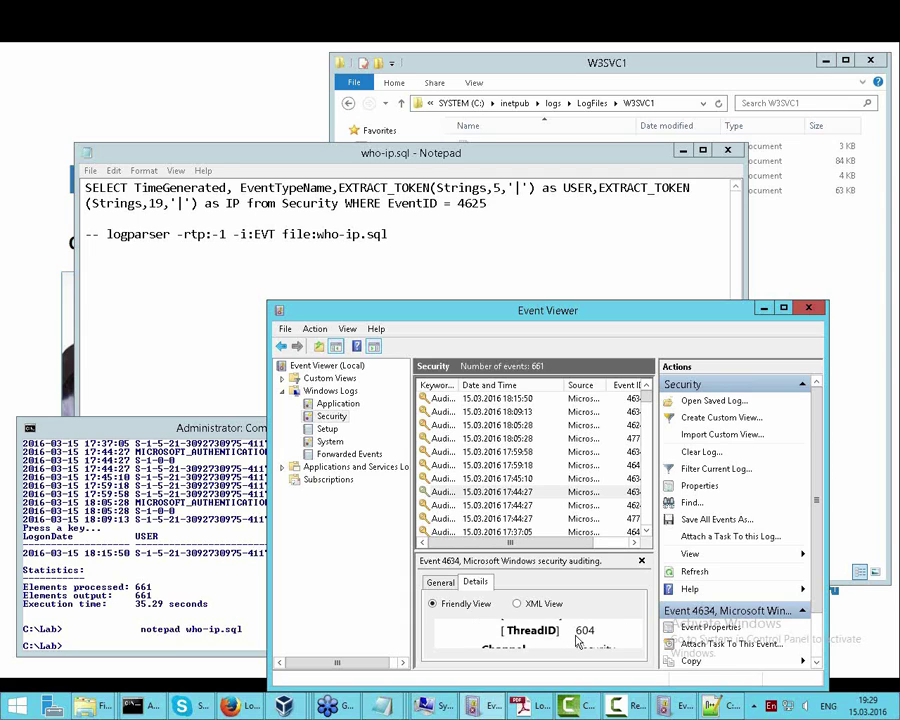
scroll(577, 640, down, 4)
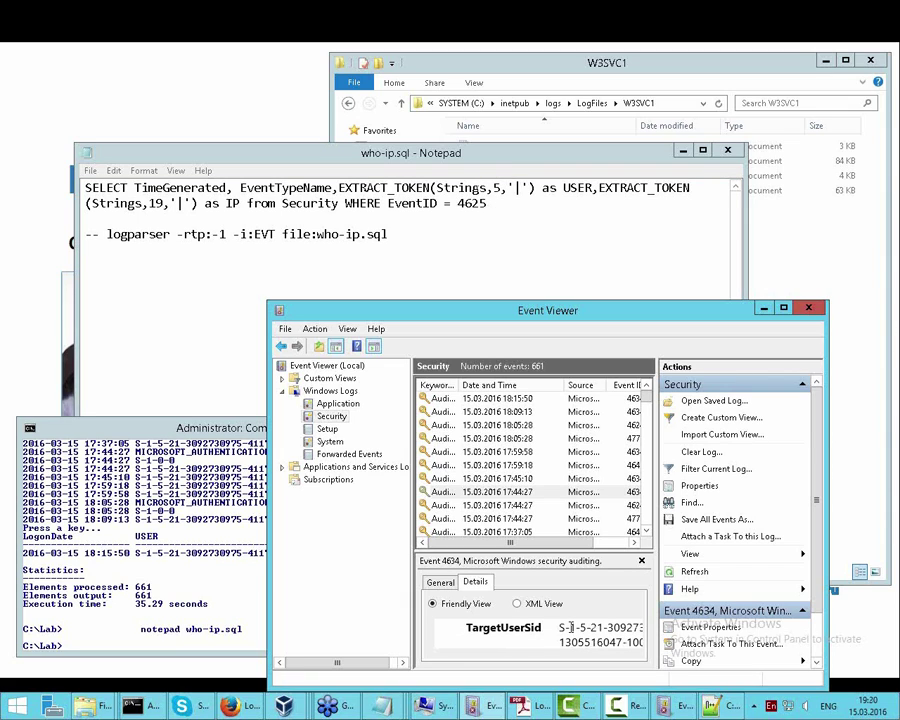
scroll(507, 637, down, 1)
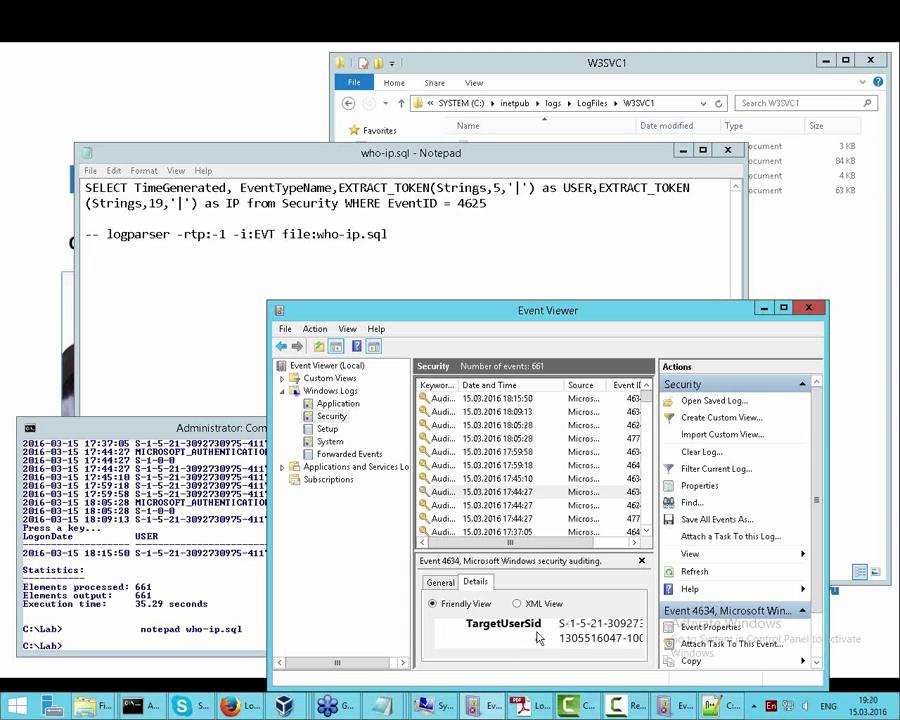
scroll(510, 637, down, 1)
scroll(538, 637, down, 1)
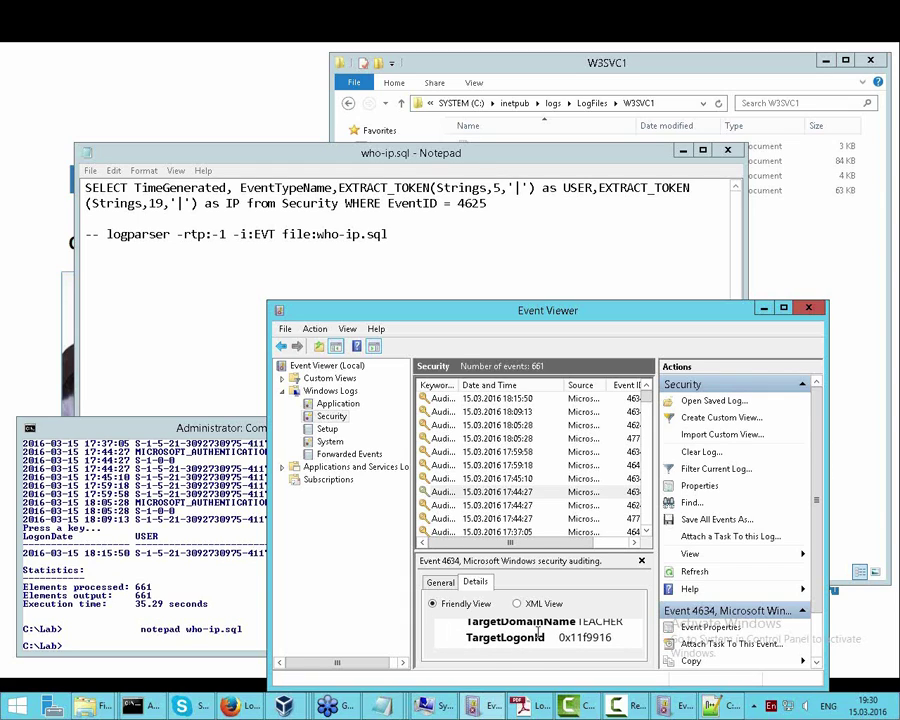
scroll(538, 636, down, 1)
scroll(540, 638, up, 1)
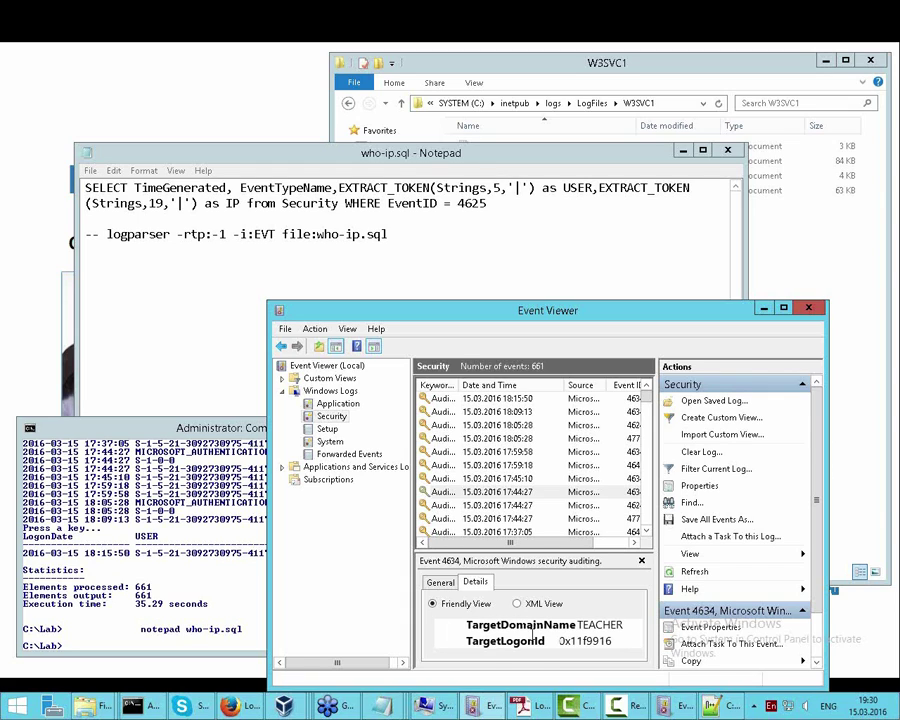
scroll(545, 642, up, 1)
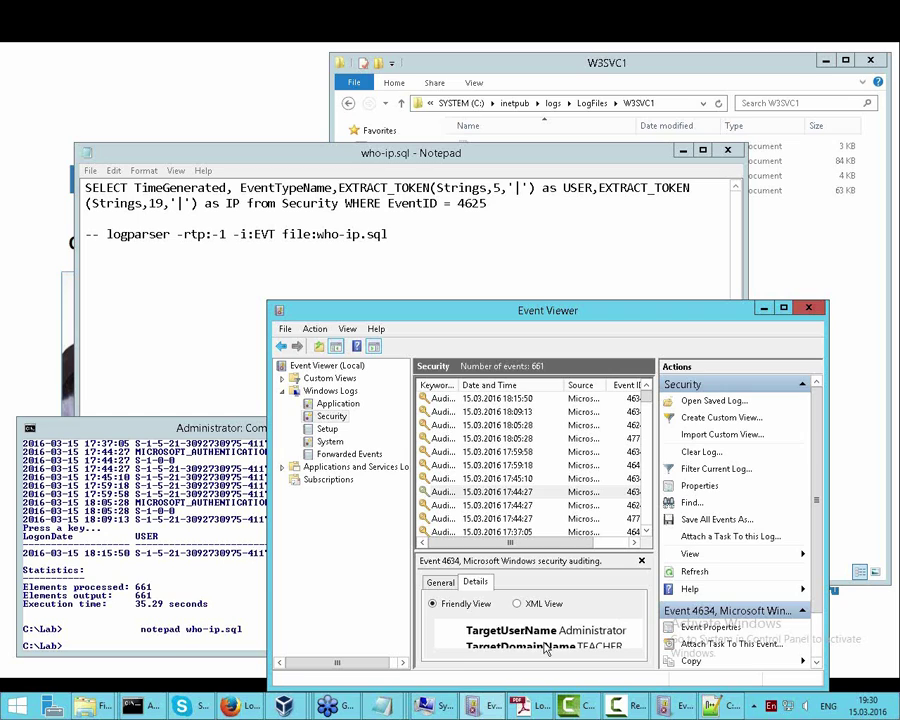
Copy the command logparser -rtp:-1 -i:EVT file:who-ip.sql from Notepad and run it in the Command Prompt.
click(421, 229)
drag(420, 227, 106, 234)
key(ctrl+c)
click(45, 530)
right_click(188, 537)
click(224, 584)
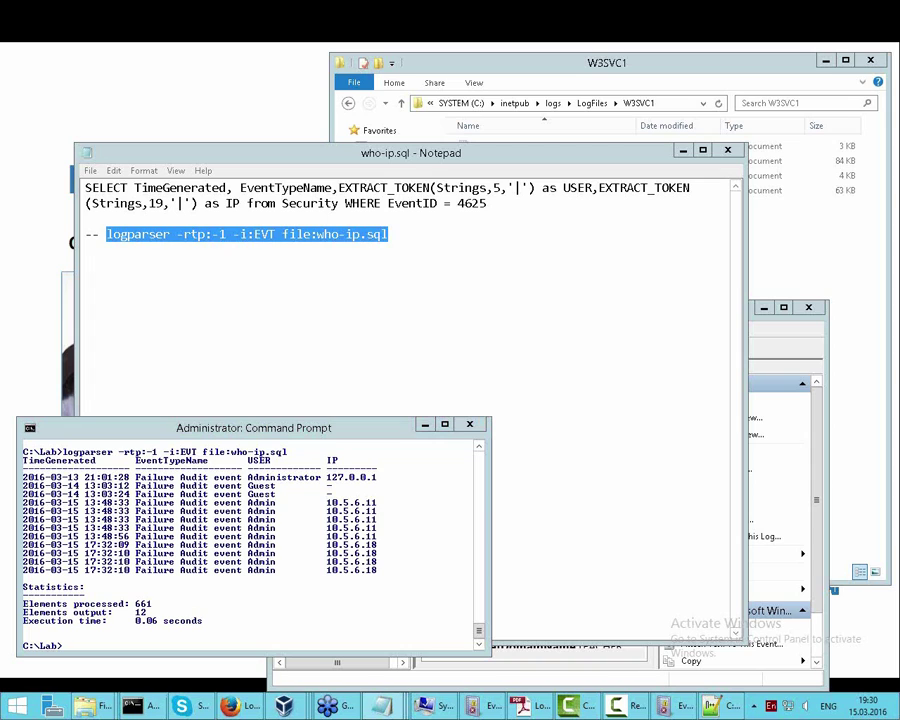
Review the filter criteria offered for the Security log in Event Viewer and cancel without applying a filter.
click(797, 339)
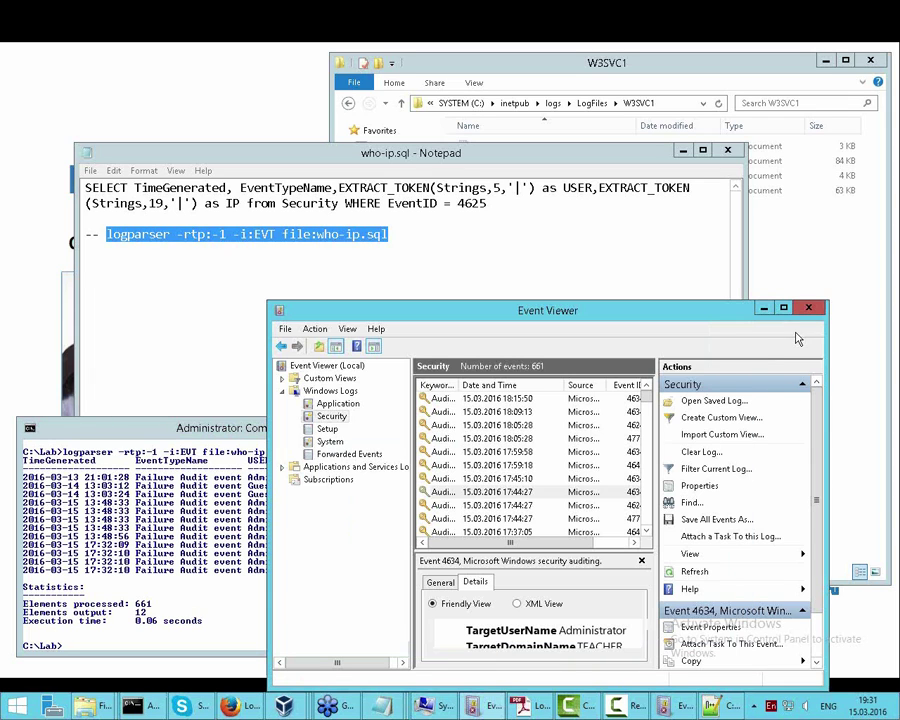
click(701, 461)
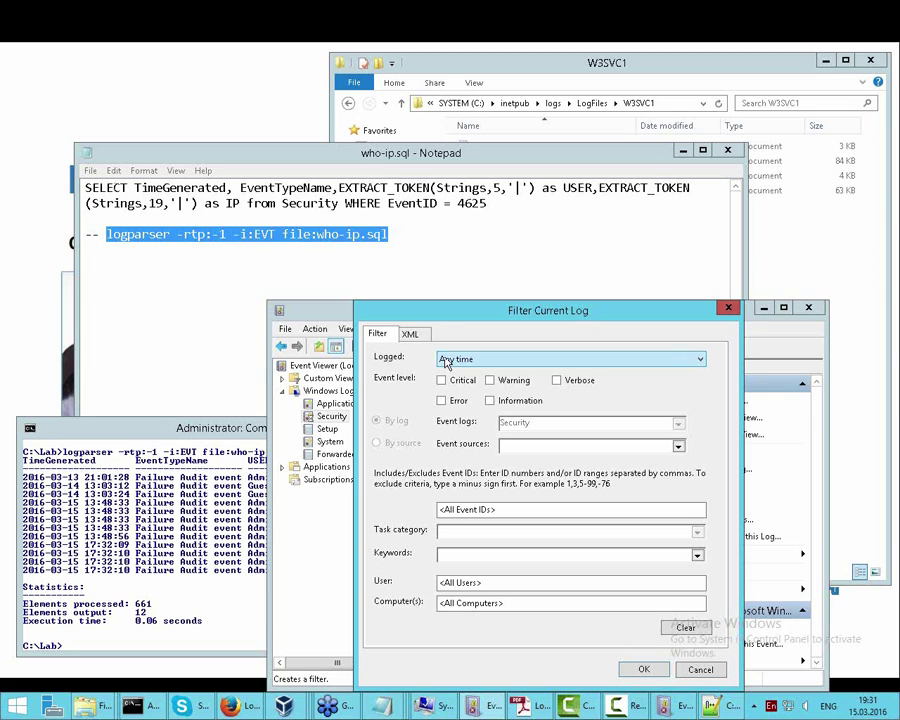
click(701, 670)
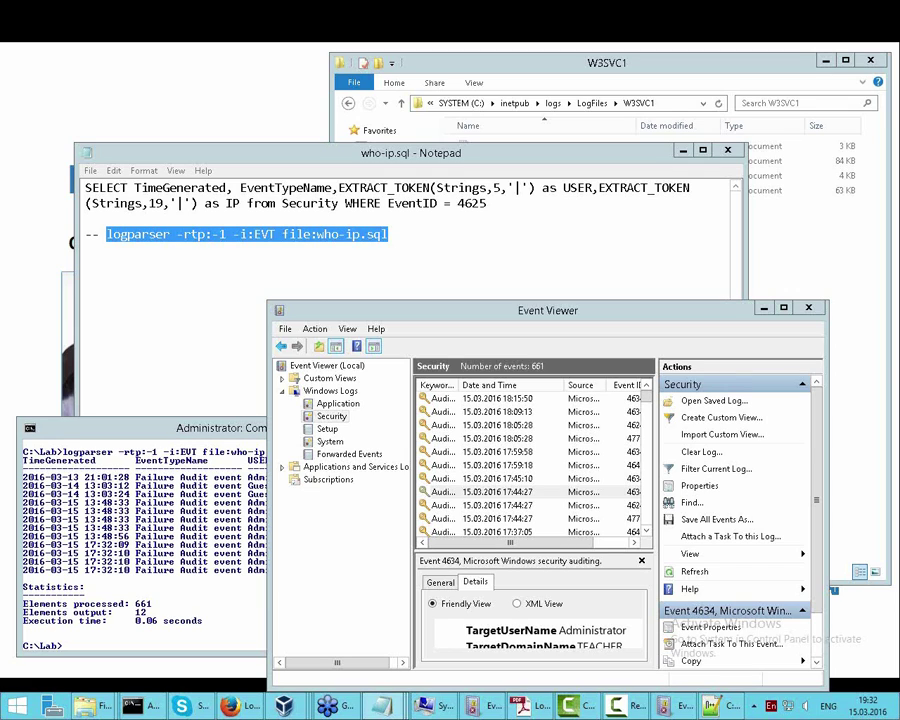
scroll(522, 638, down, 3)
scroll(529, 628, up, 3)
scroll(540, 636, up, 5)
scroll(547, 642, up, 1)
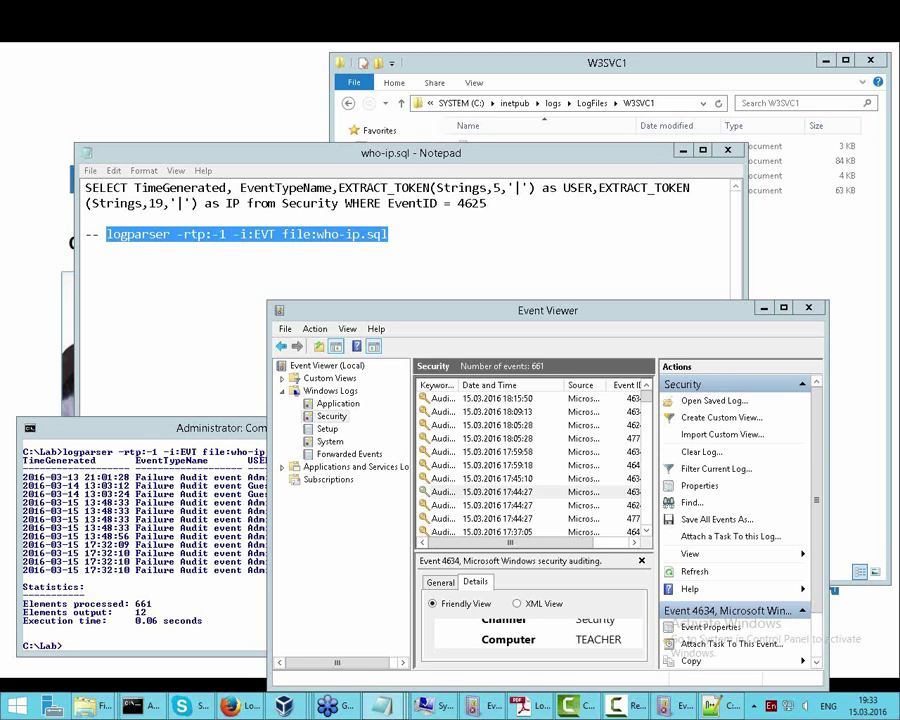
Switch to SQL Server Management Studio and open a new empty query on the (лаб) LogParser database.
key(alt+shift)
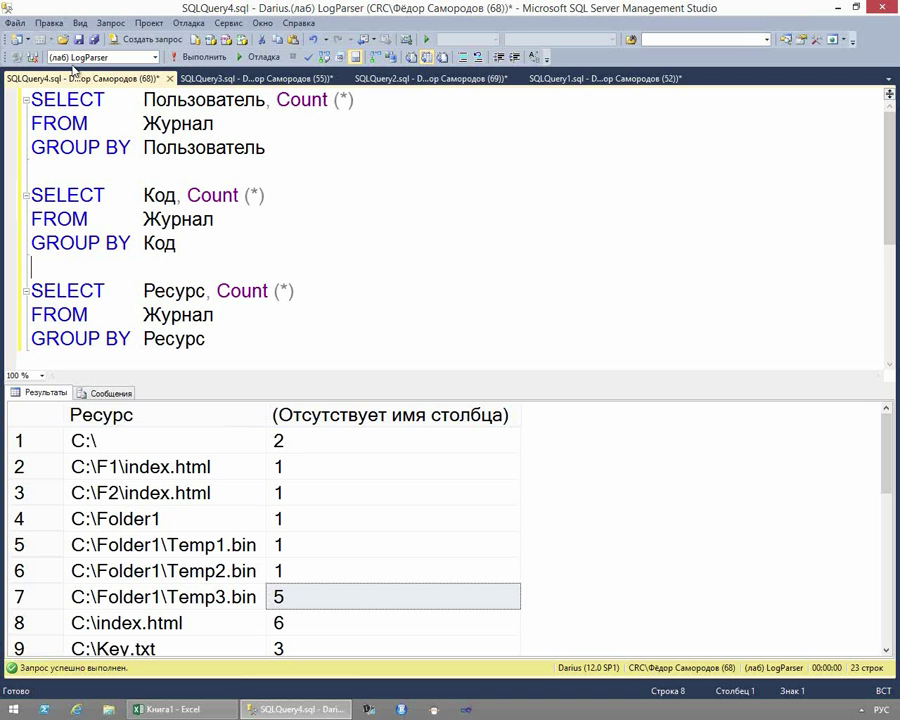
click(140, 38)
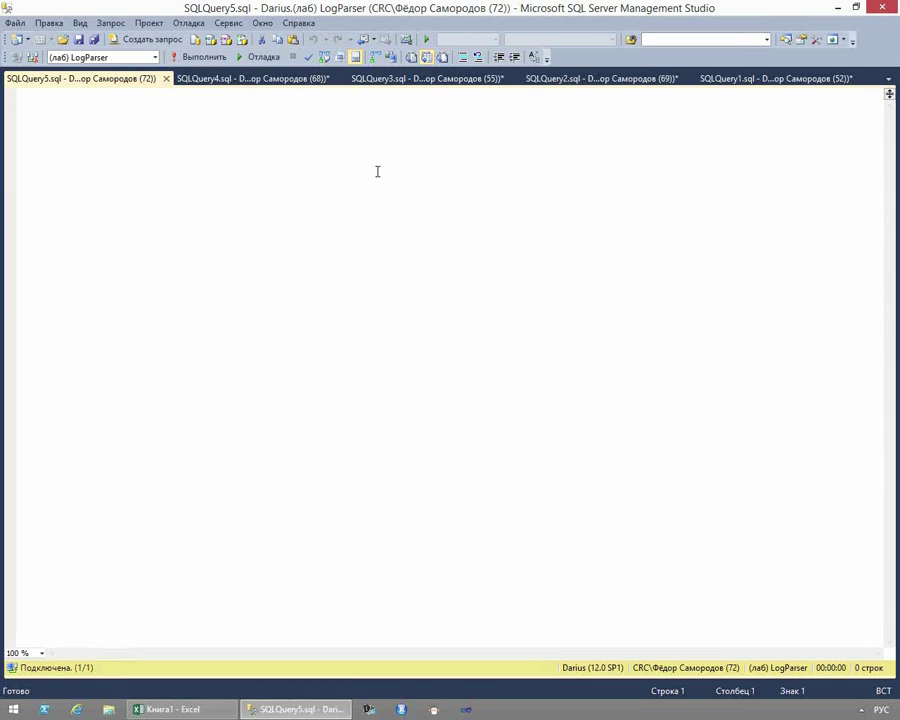
text(ы)
key(BackSpace)
key(alt+shift)
Write the query SELECT * FROM Журнал on two lines with aligned arguments and execute it.
text(SELECT )
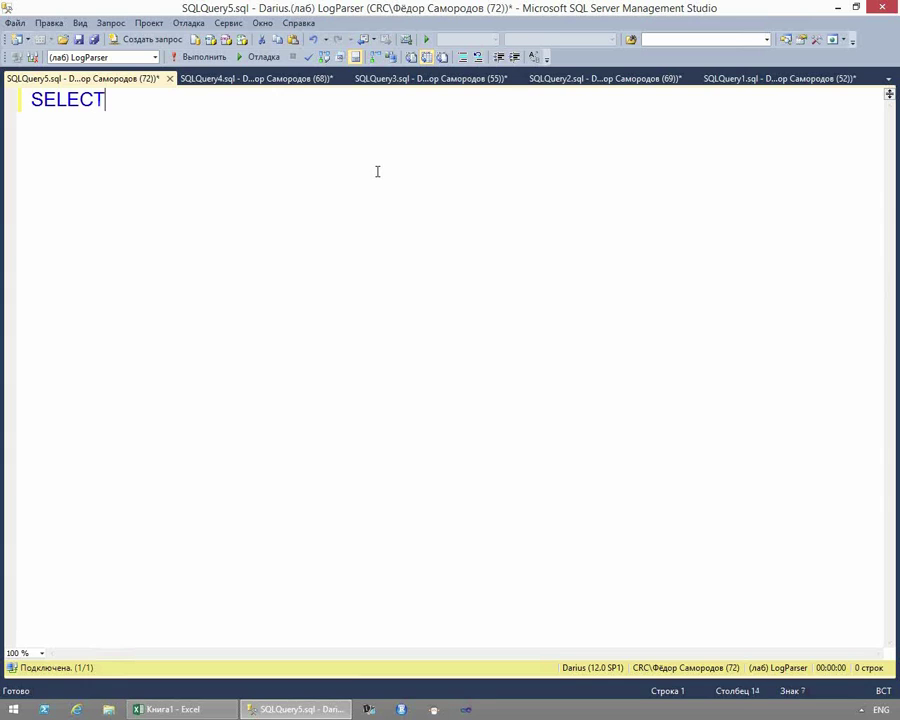
text(      *)
key(Return)
text(FROM)
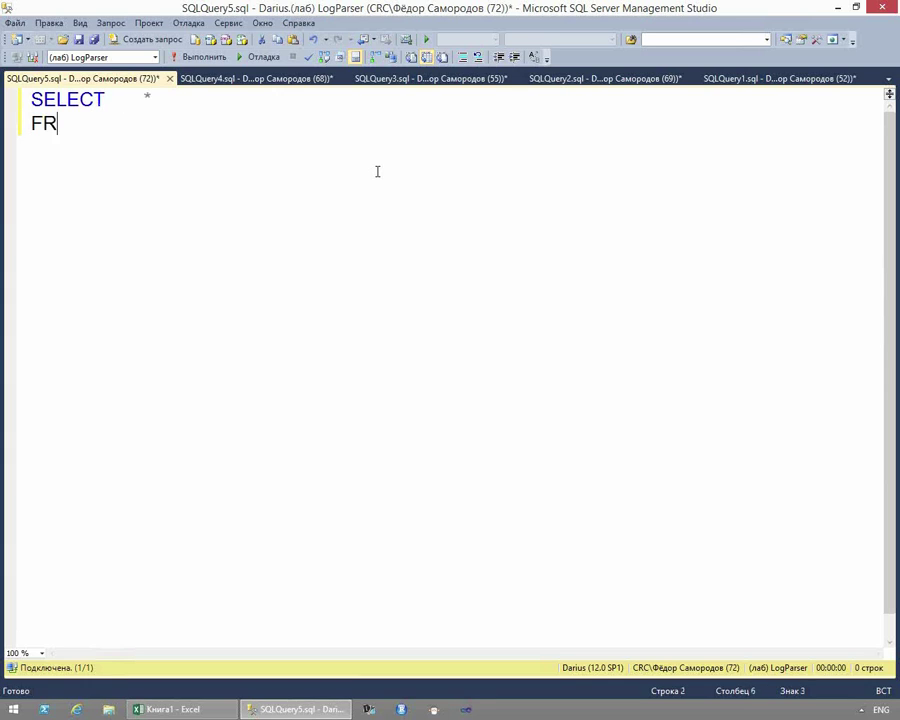
key(Tab)
key(Tab)
key(Tab)
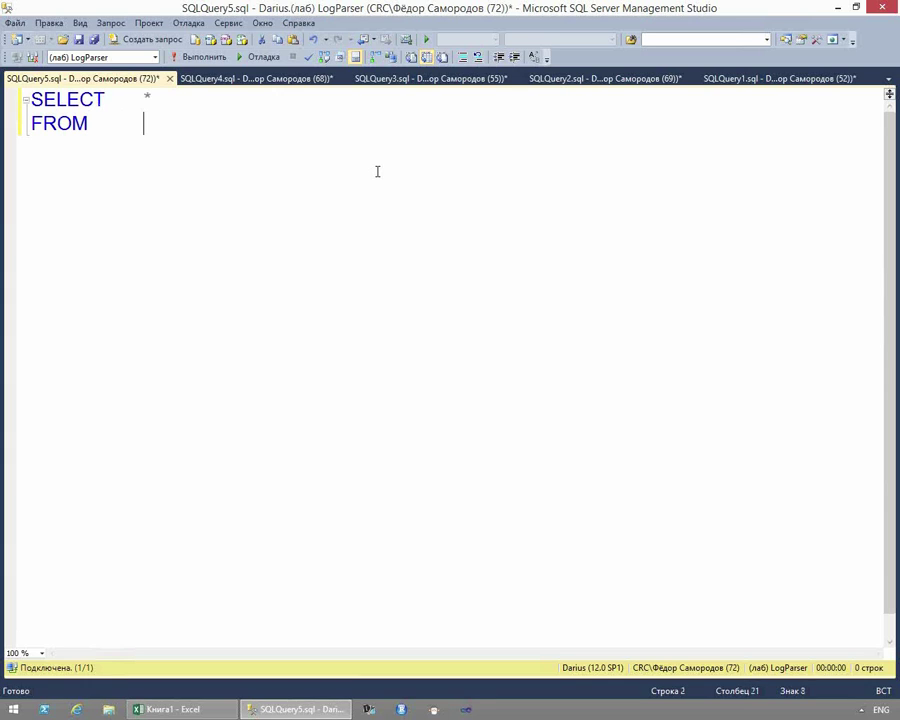
key(alt+shift)
text(Журнал)
key(alt+shift)
key(F5)
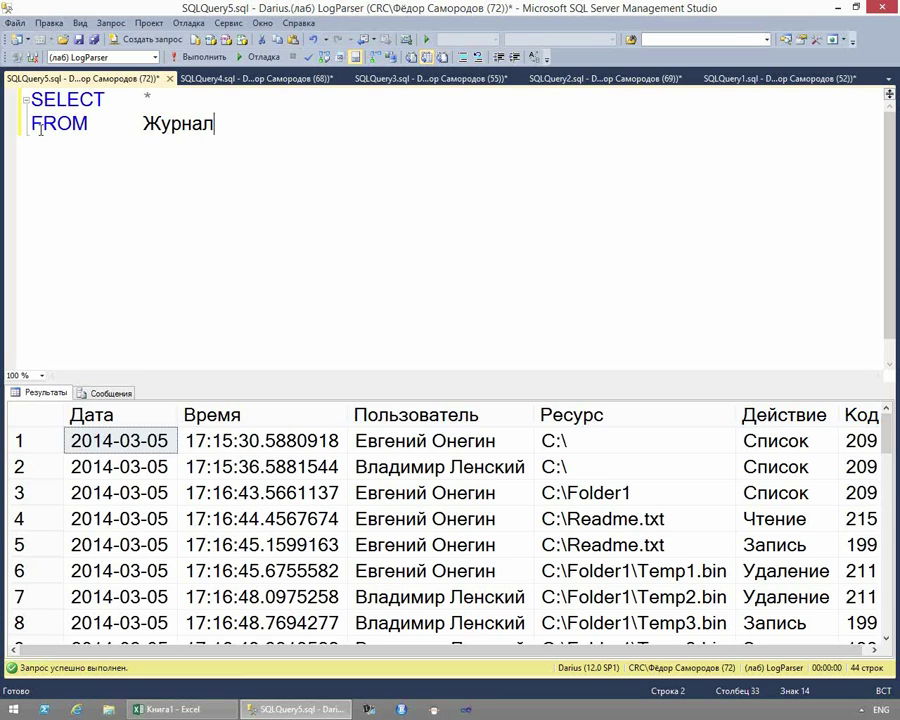
Add a WHERE line below FROM Журнал that begins an equality condition on the Пользователь column.
drag(31, 124, 234, 124)
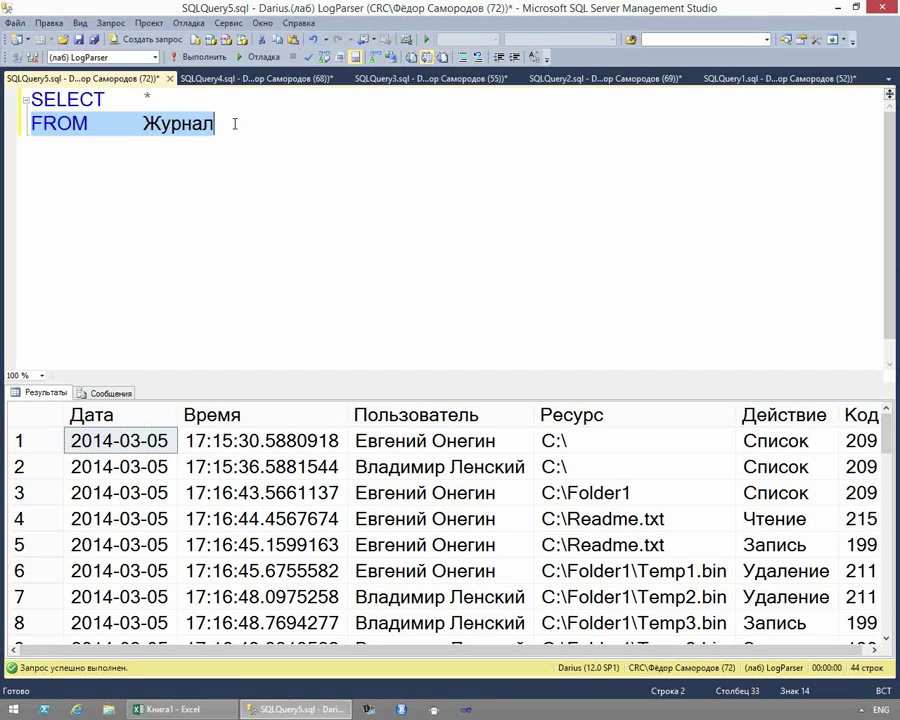
click(235, 123)
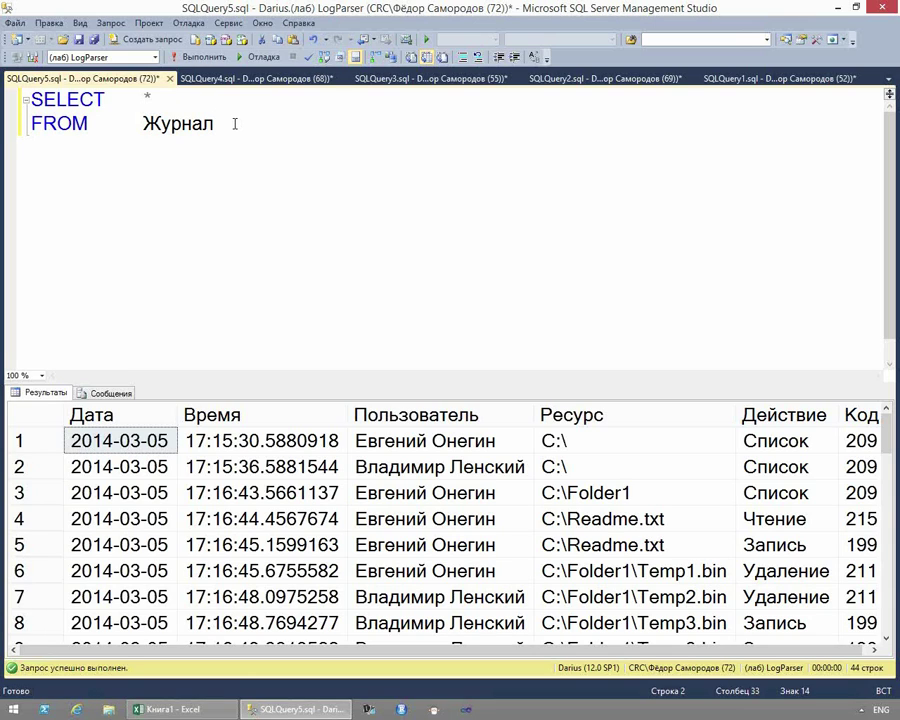
key(Return)
text(WHERE)
key(Tab)
key(Tab)
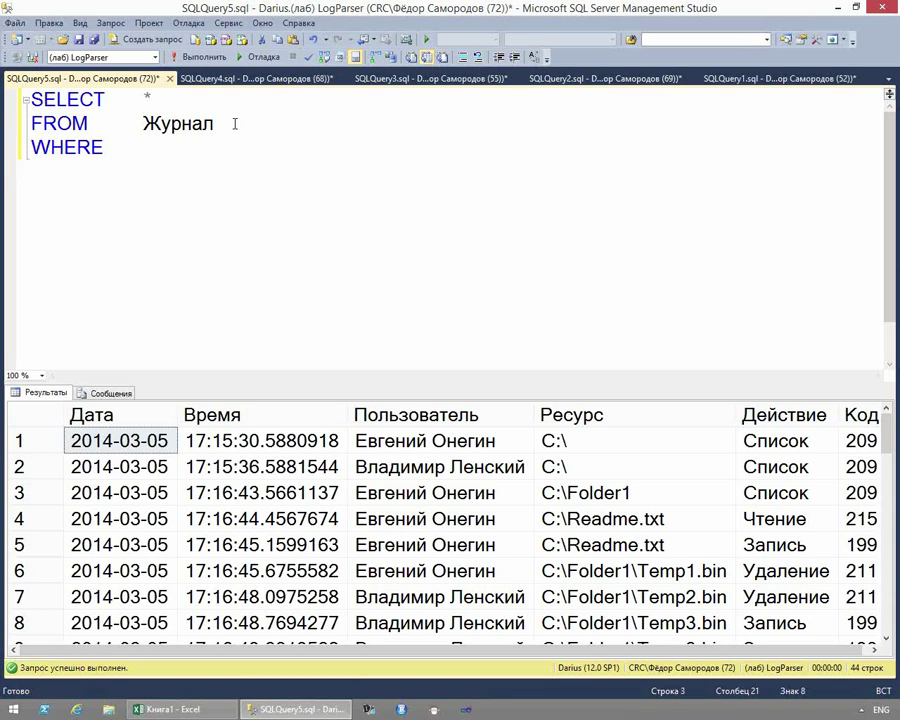
text(G)
key(BackSpace)
key(alt+shift)
text(Польз)
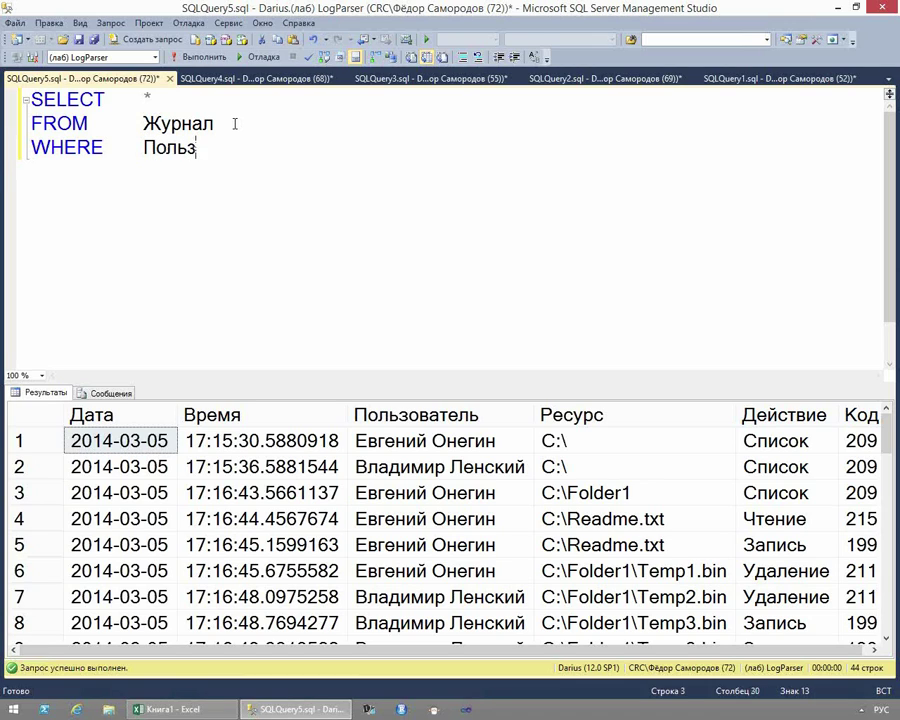
text(ователь =)
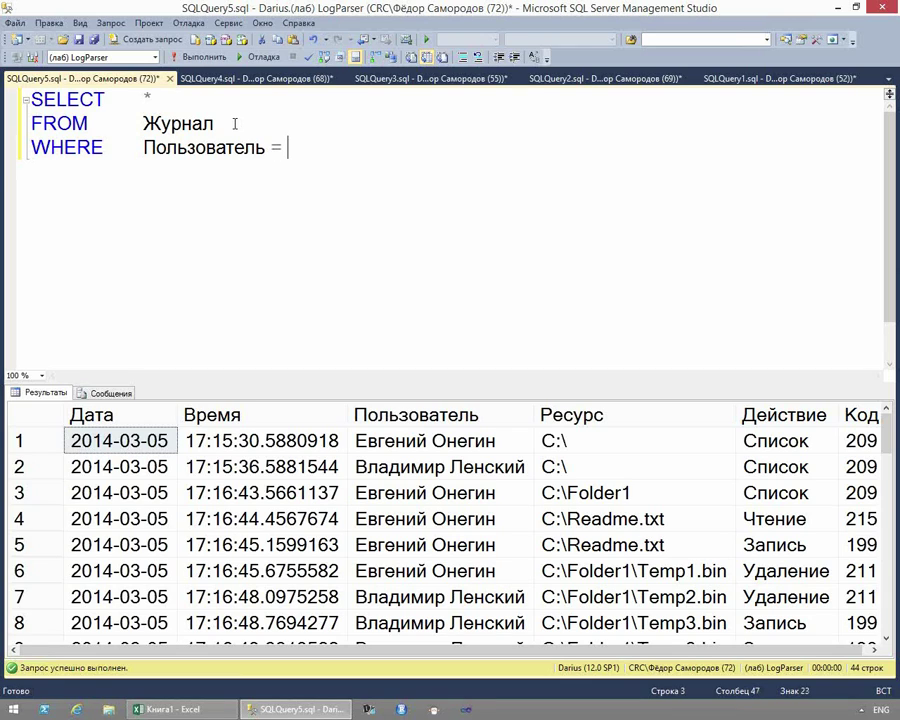
Complete the WHERE condition with the quoted user name from the first result row and execute the query.
key(alt+shift)
text(')
click(428, 440)
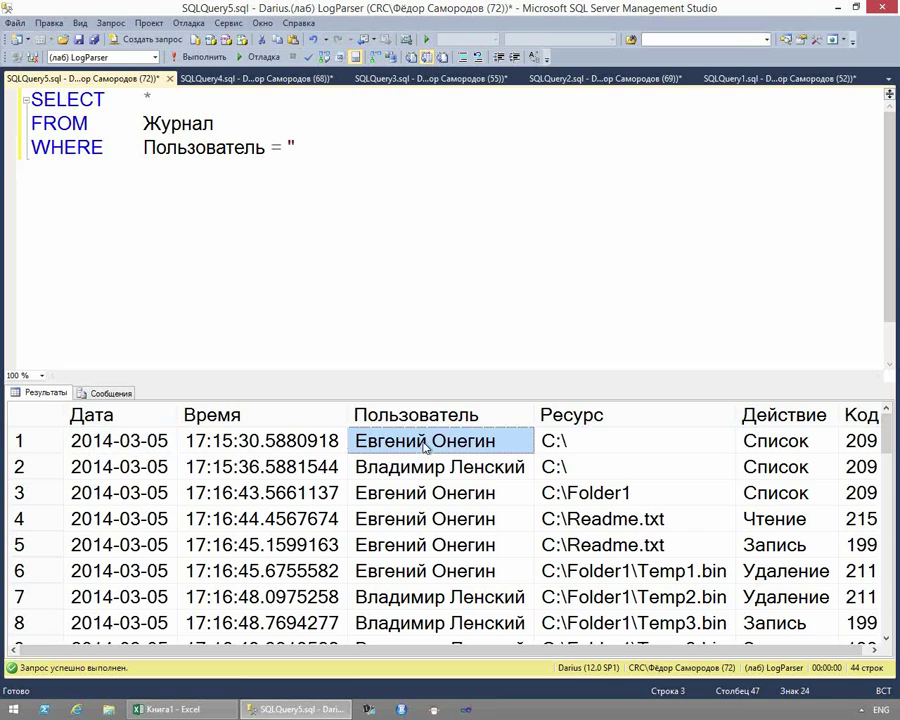
click(291, 145)
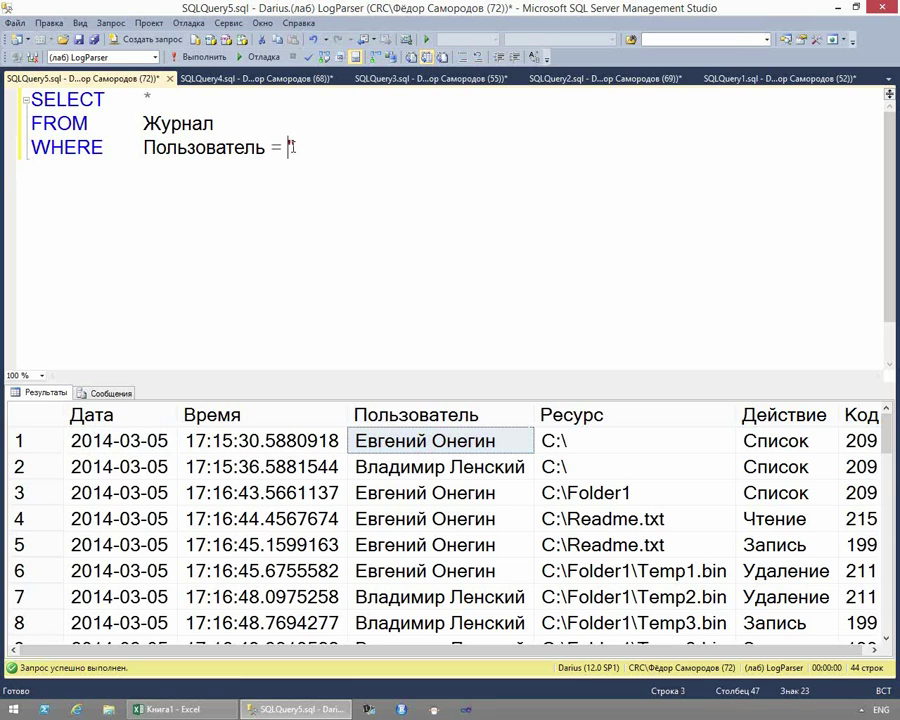
text(Евгений Онегин)
click(197, 57)
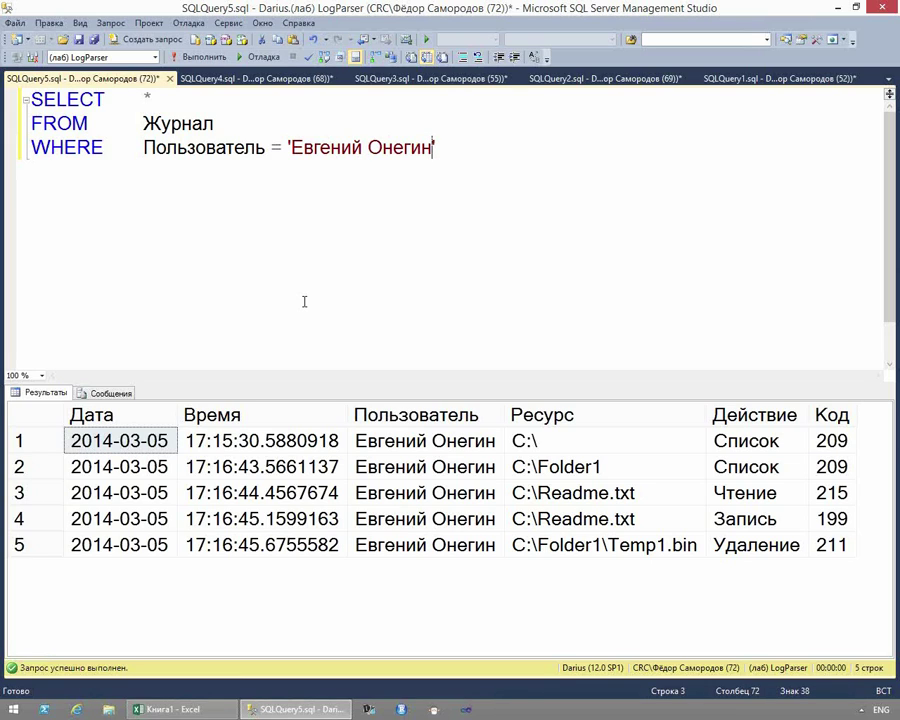
Replace the asterisk in the SELECT list with Count (*) and execute the query.
drag(143, 97, 167, 96)
text(Count (*))
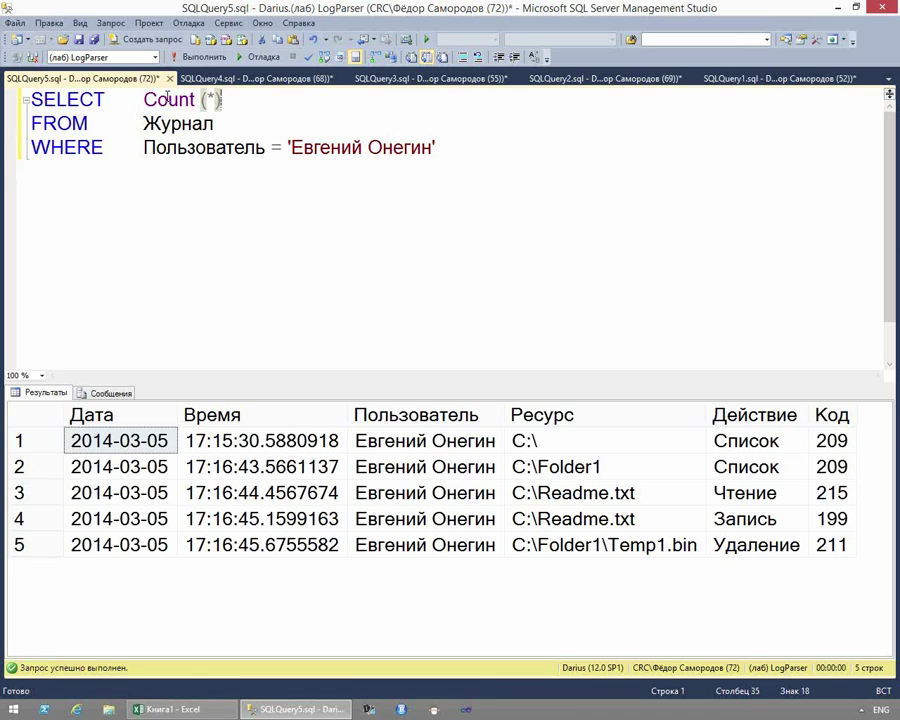
key(F5)
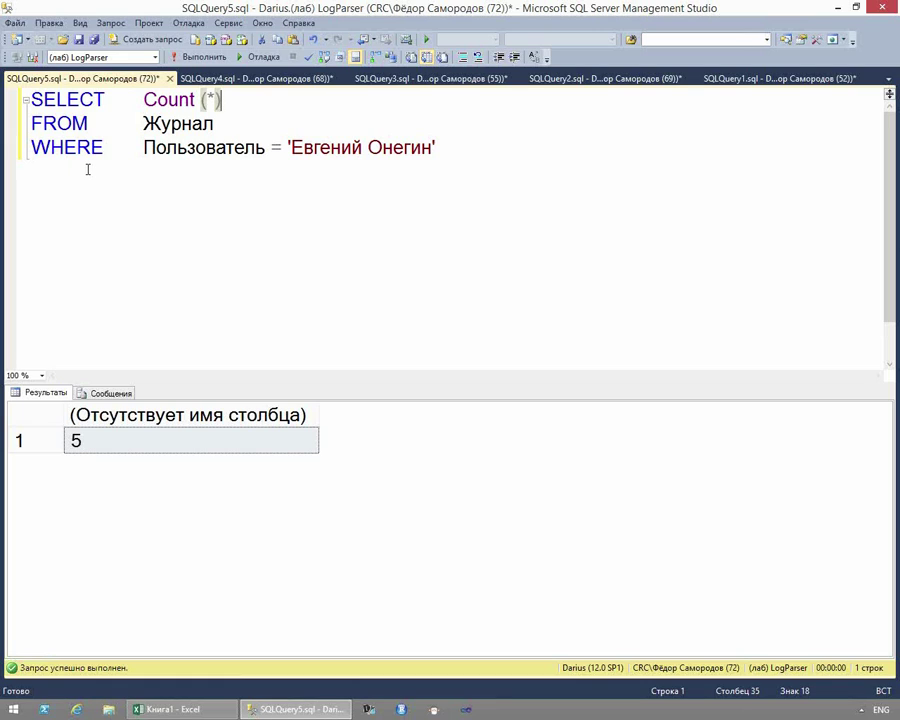
Add the line GROUP BY Дата below the WHERE condition, with its argument aligned to the lines above.
click(502, 170)
key(Return)
text(GROUP BY)
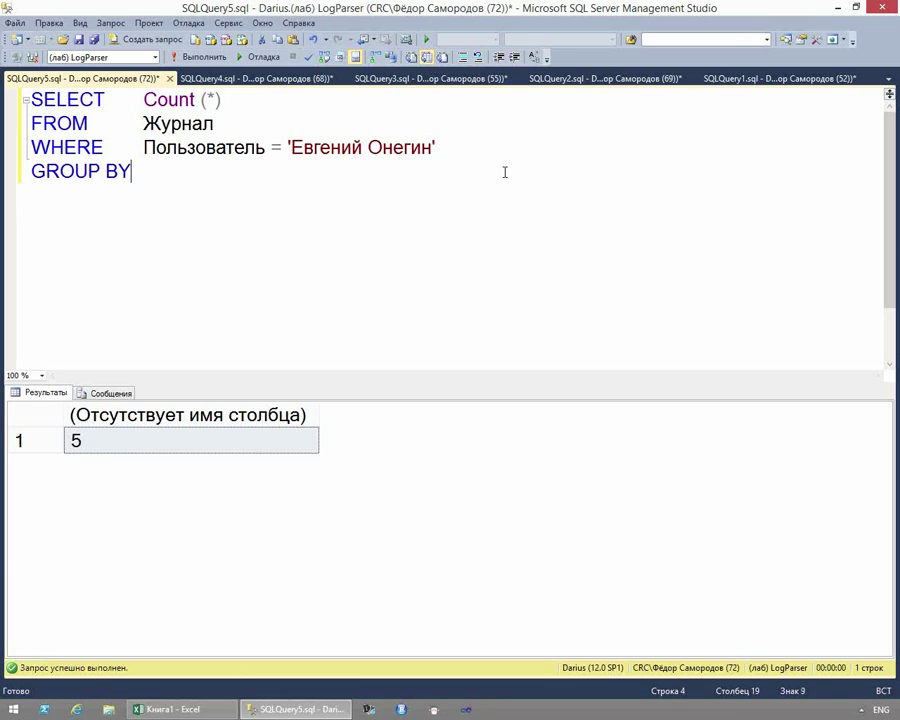
key(Tab)
key(alt+shift)
text(Дата)
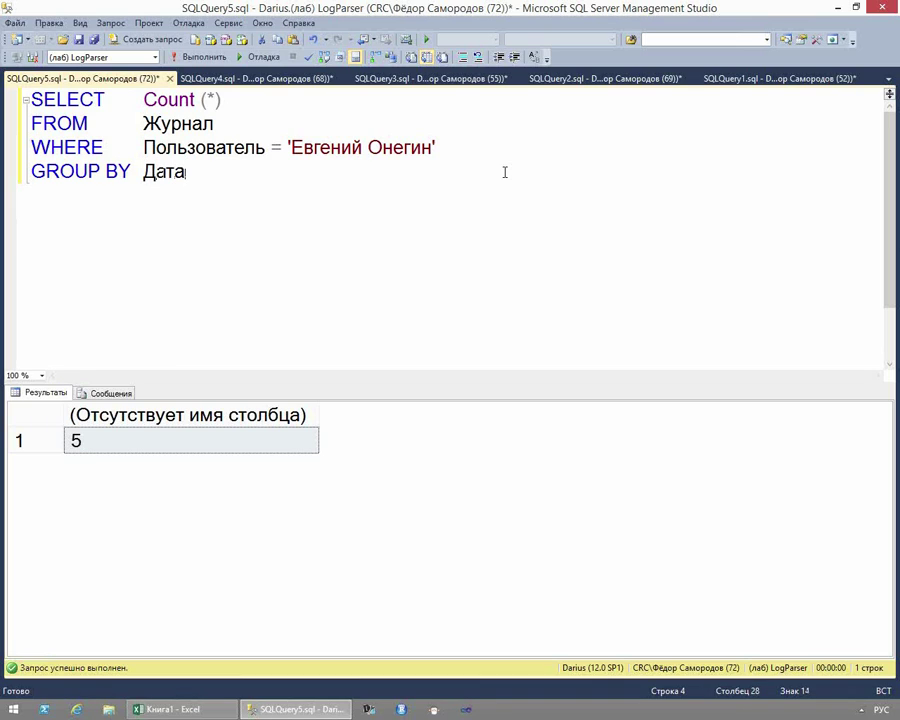
Copy the column name Дата from the GROUP BY line to the start of the SELECT list, before Count (*).
key(ctrl+shift+Left)
key(Left)
key(ctrl+shift+Right)
key(ctrl+c)
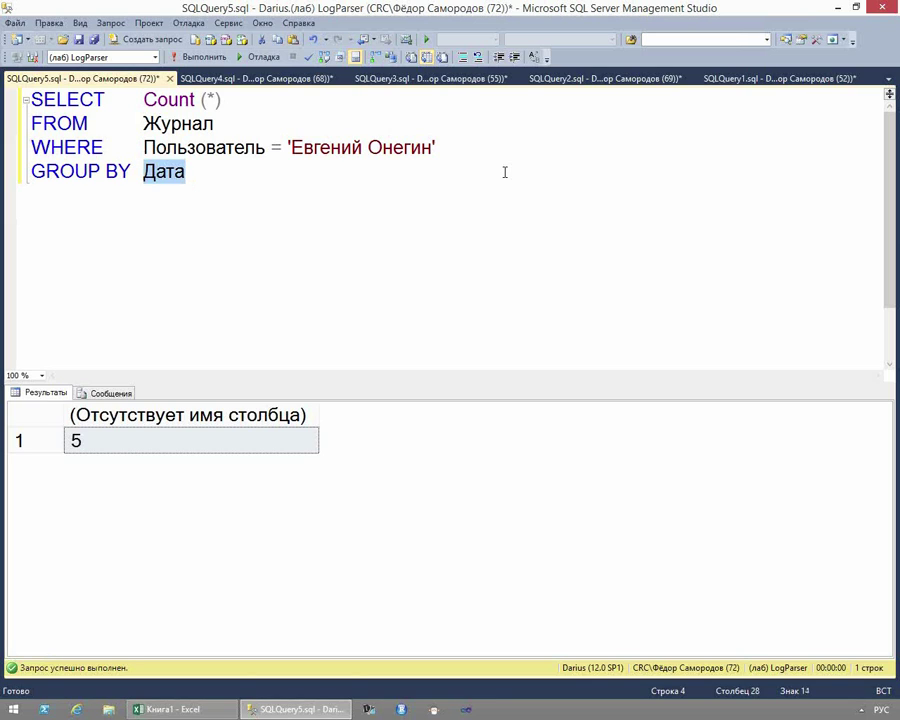
key(Left)
key(Up)
key(Up)
key(Up)
key(ctrl+v)
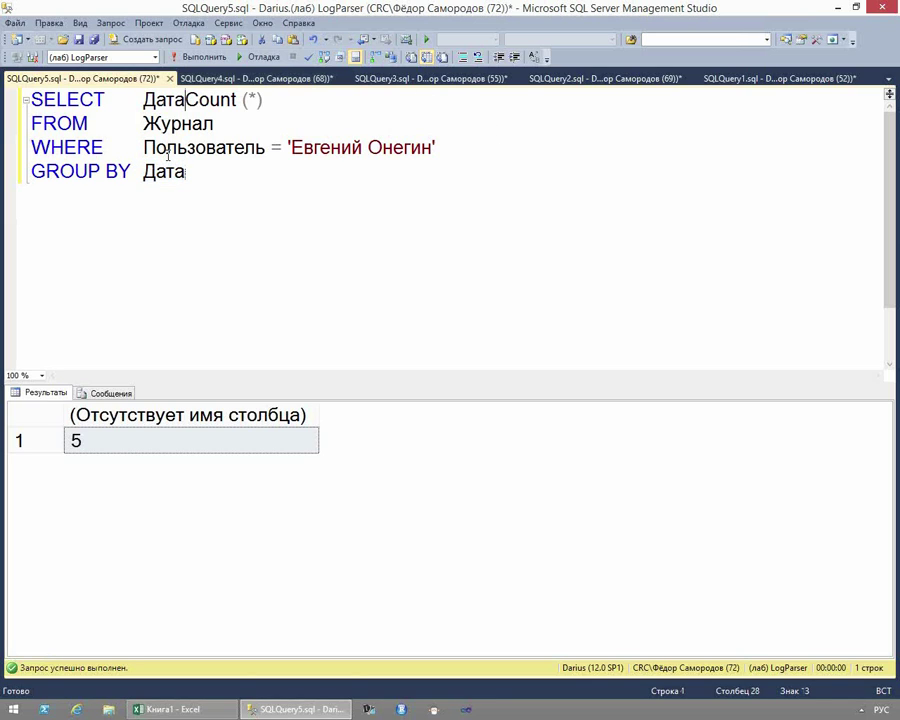
Separate Дата from Count (*) with a comma and a space in the SELECT list and execute the query.
text(б)
key(F5)
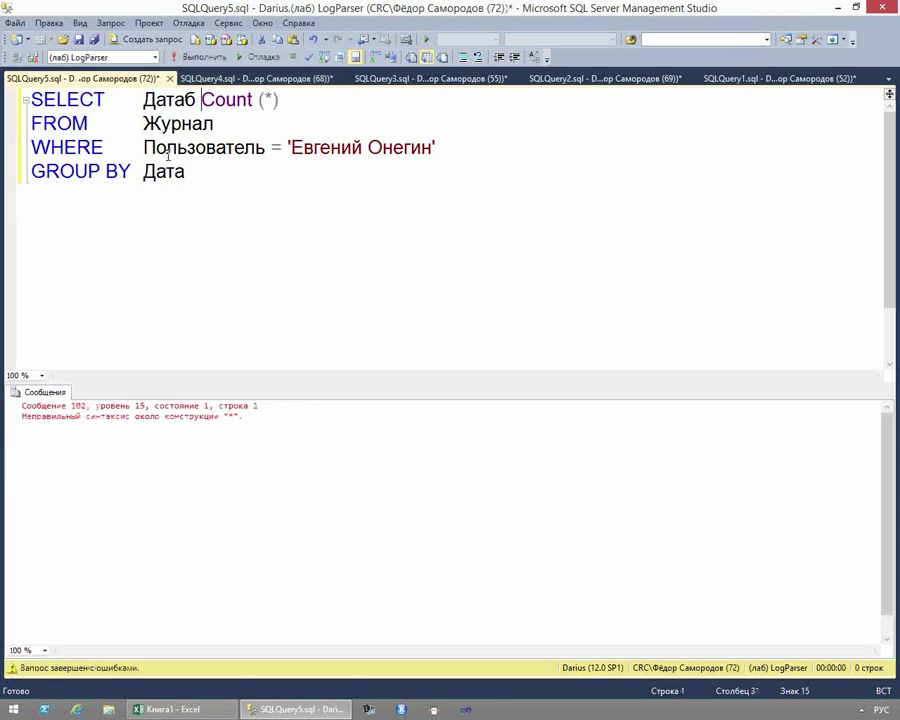
key(BackSpace)
key(BackSpace)
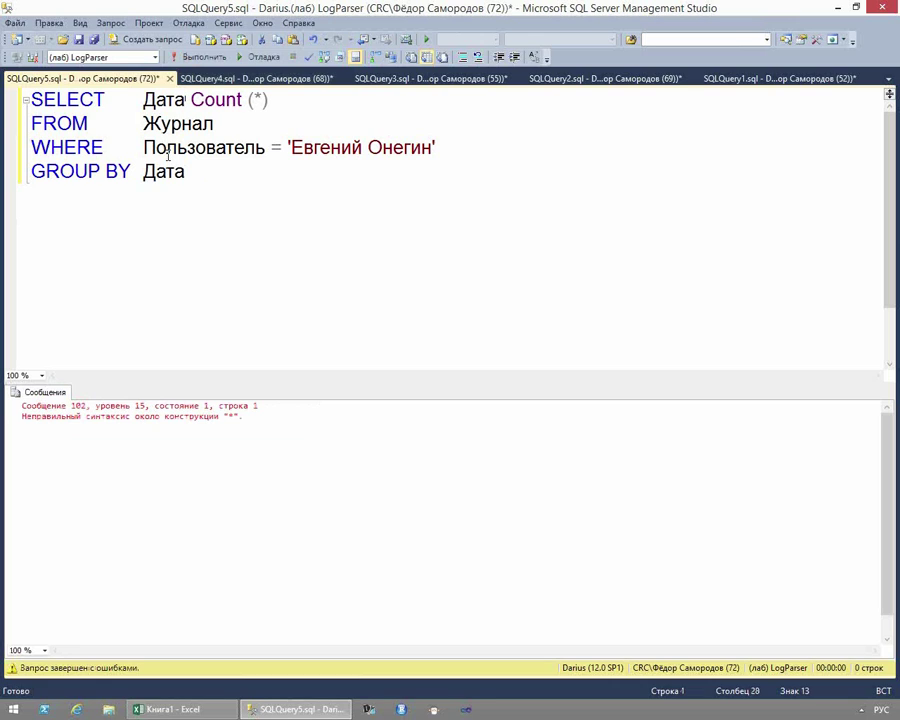
text(,)
key(F5)
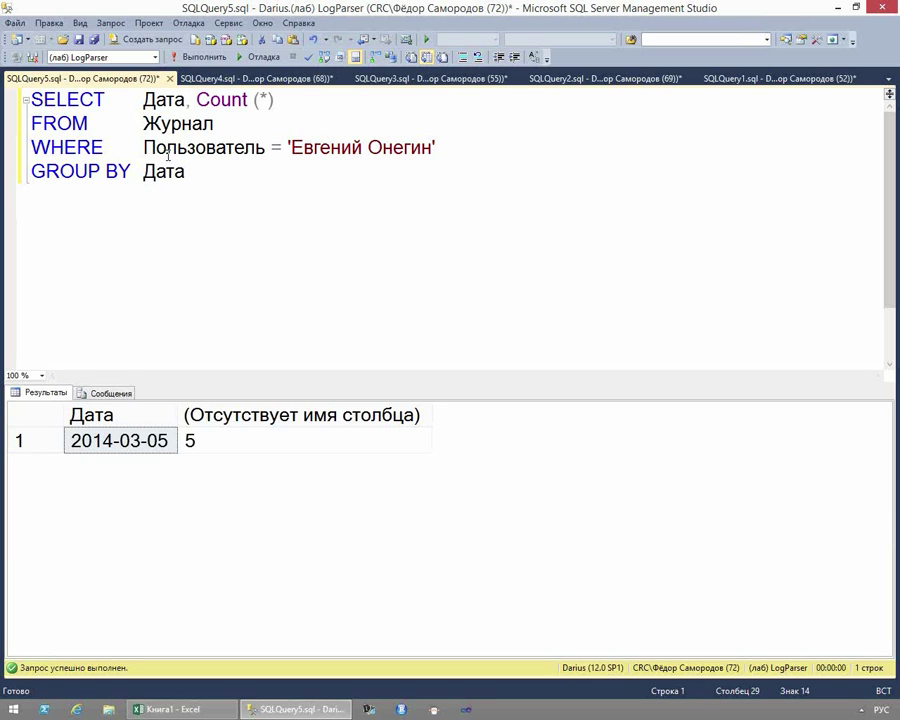
Add DatePart (hour, Время) after Дата in both the GROUP BY and SELECT lines and execute the query.
click(213, 172)
text(,)
text(Время)
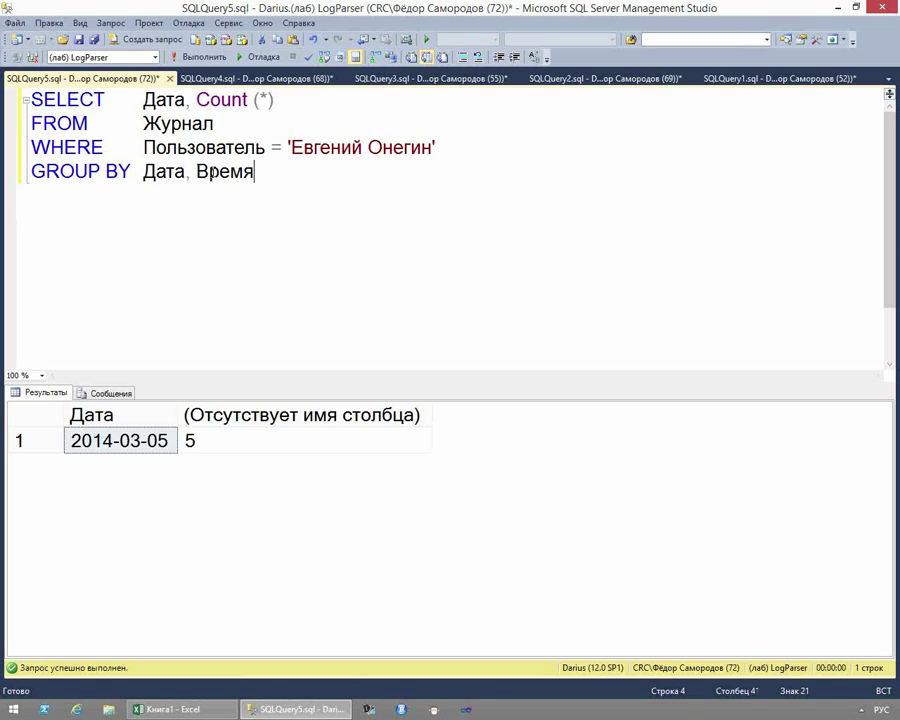
key(Left)
key(ctrl+Left)
text(Р)
key(BackSpace)
key(alt+shift)
text(Hour ()
key(Delete)
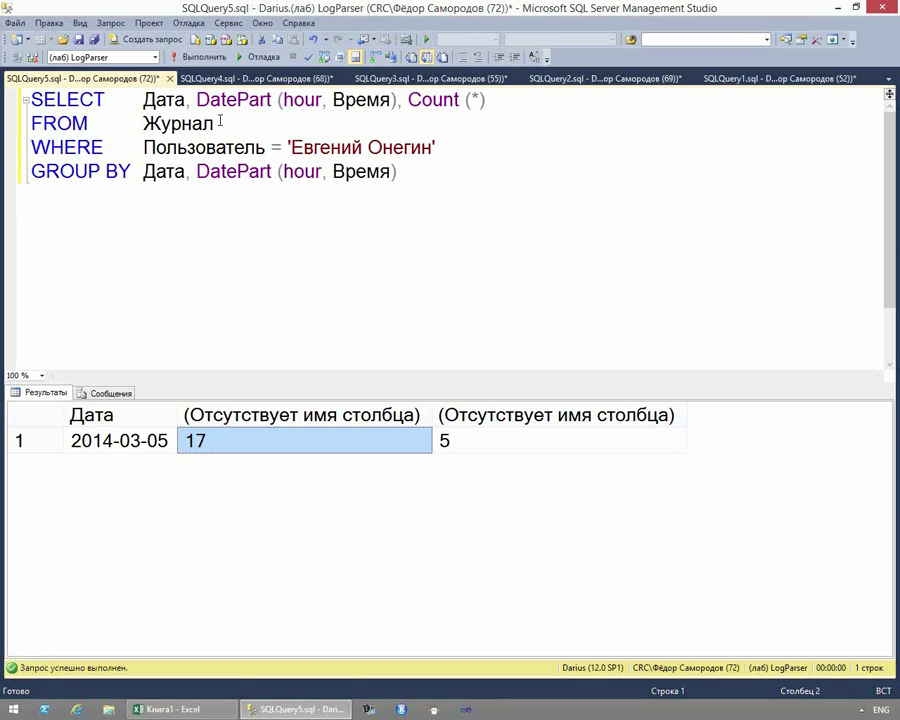
Change hour to minute in both DatePart expressions, execute the query and review the count in each result row.
double_click(301, 171)
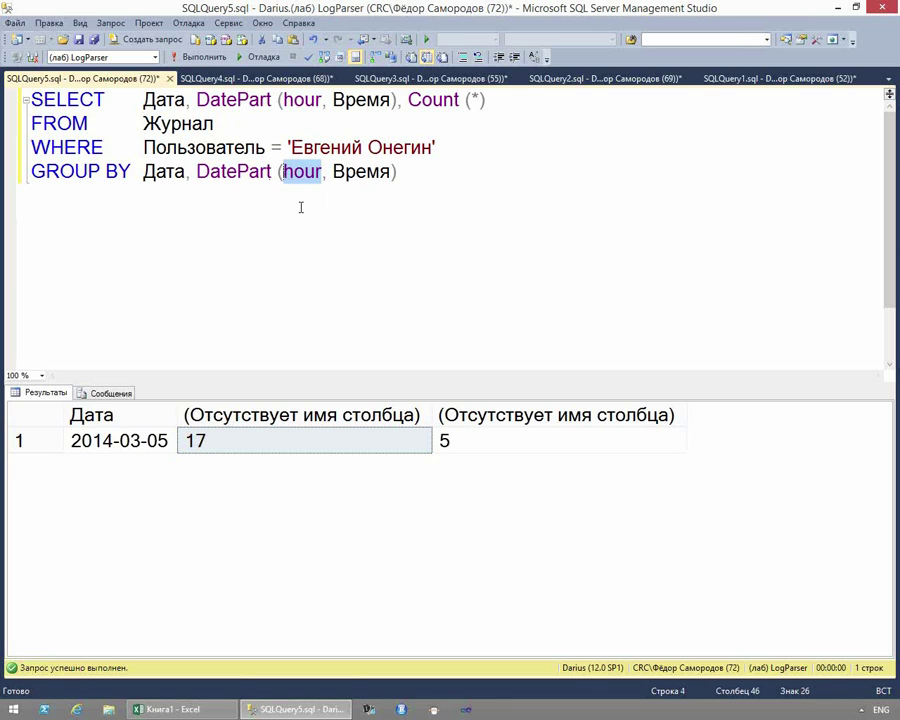
text(minute)
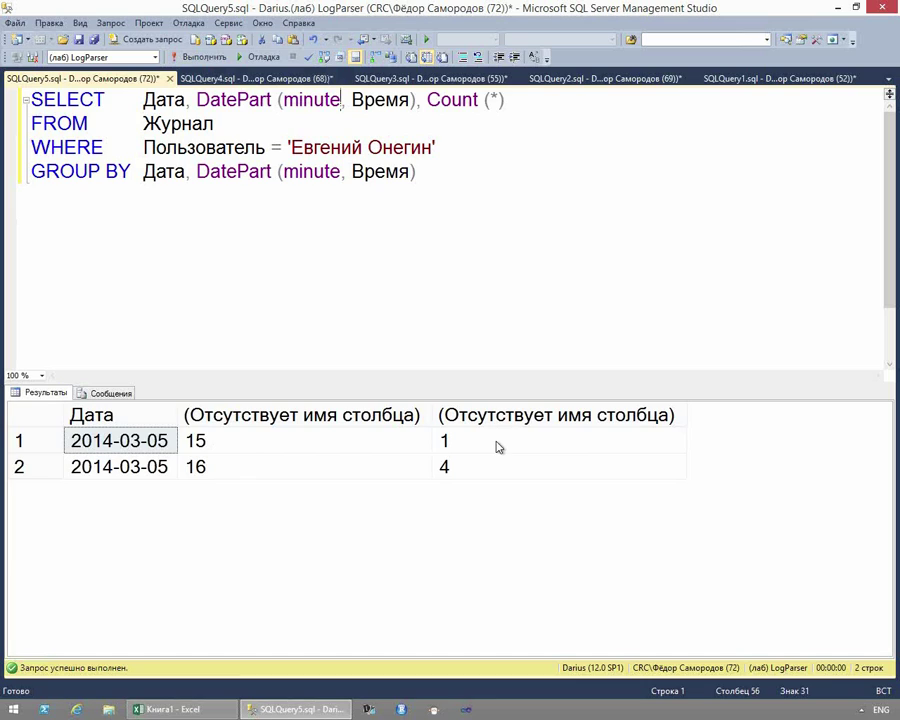
click(458, 448)
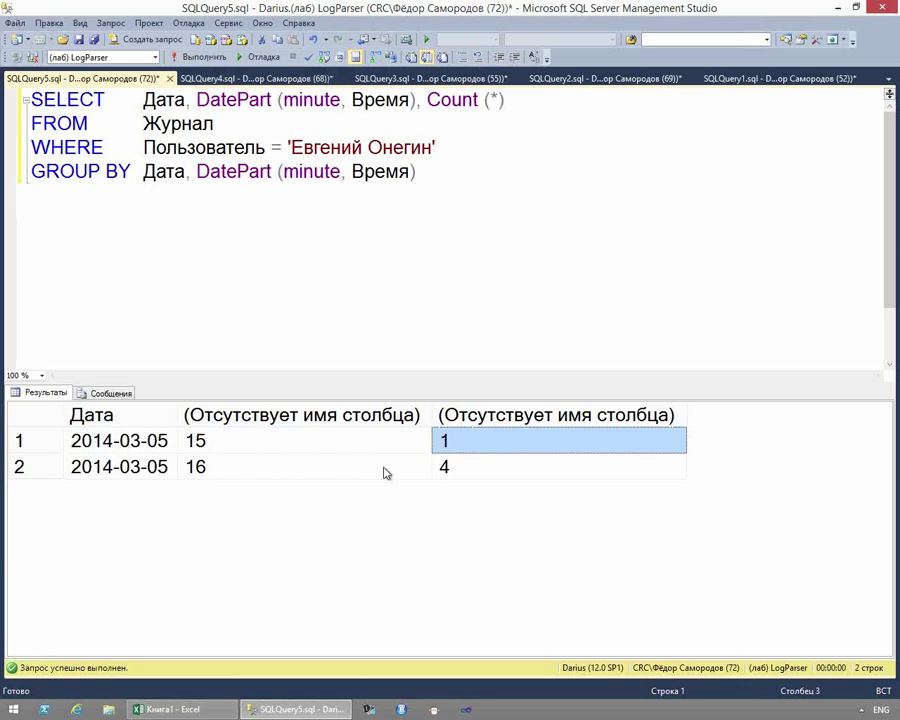
click(459, 467)
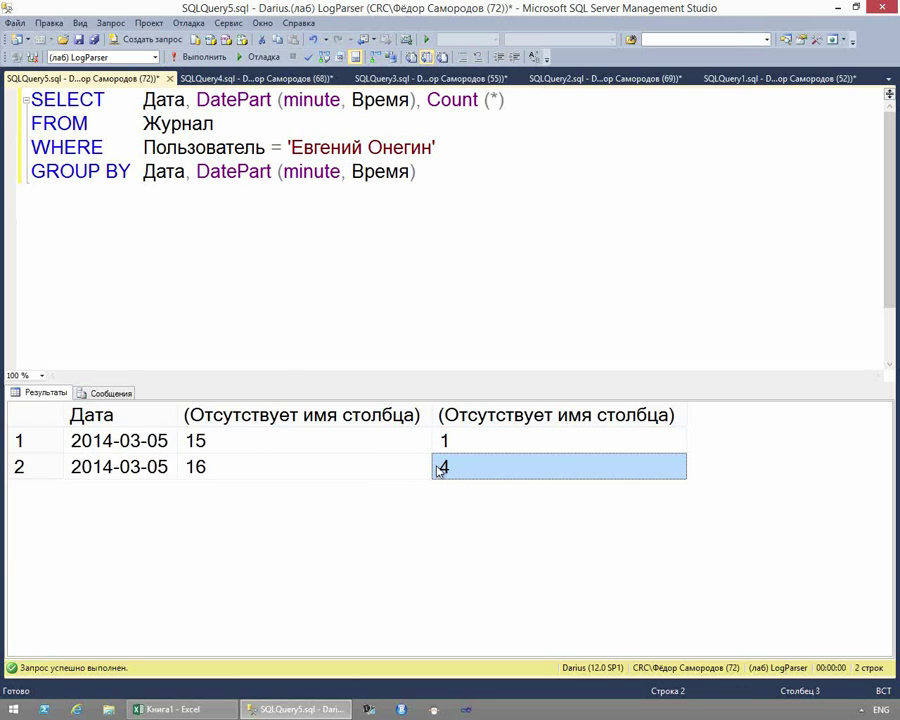
click(450, 165)
drag(158, 172, 482, 169)
click(486, 176)
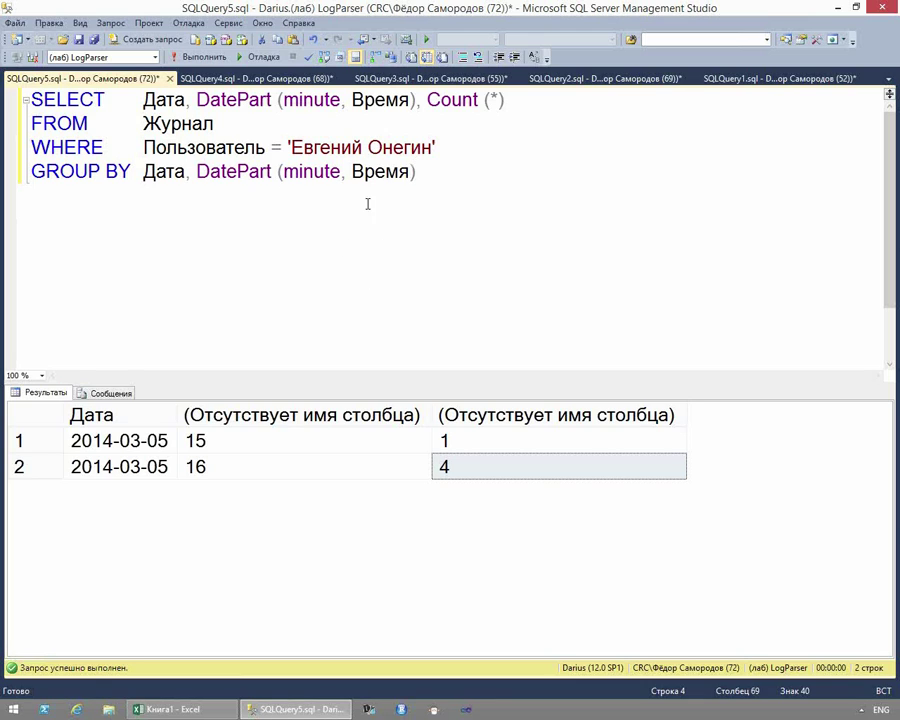
mouse_move(207, 182)
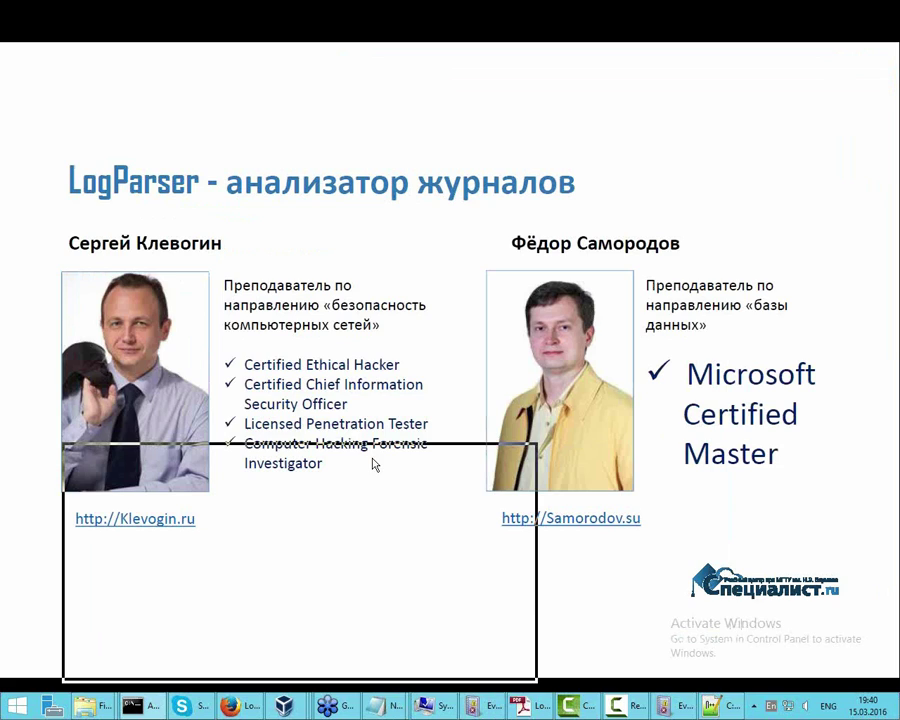
Arrange the Command Prompt and Event Viewer windows without overlap and run logparser -i:evt -h to review the EVT format's fields and examples.
mouse_move(45, 465)
mouse_down()
mouse_move(52, 454)
mouse_move(40, 452)
mouse_up()
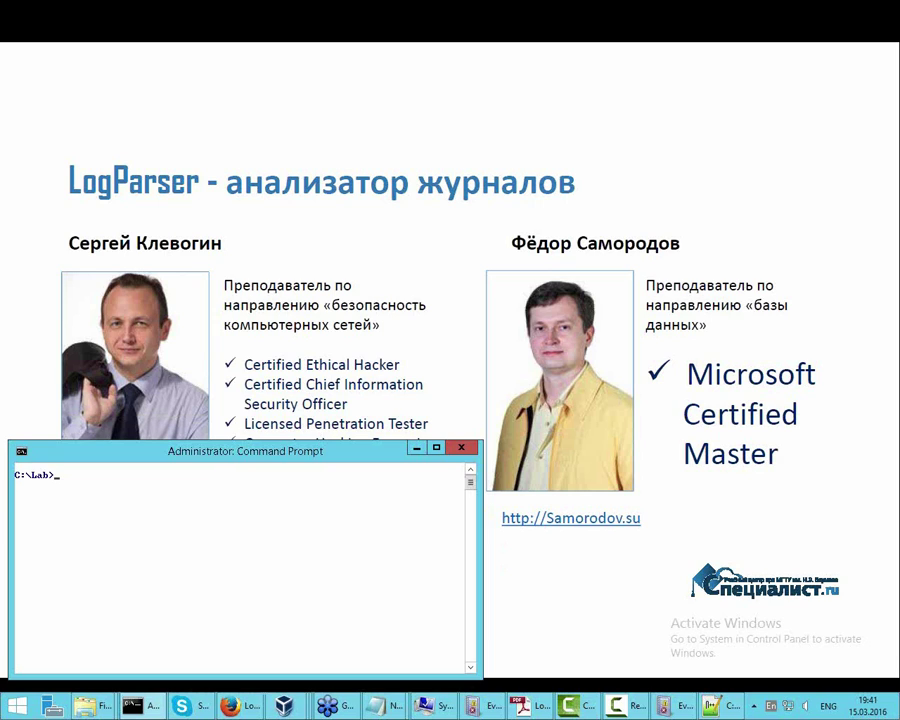
drag(683, 98, 550, 53)
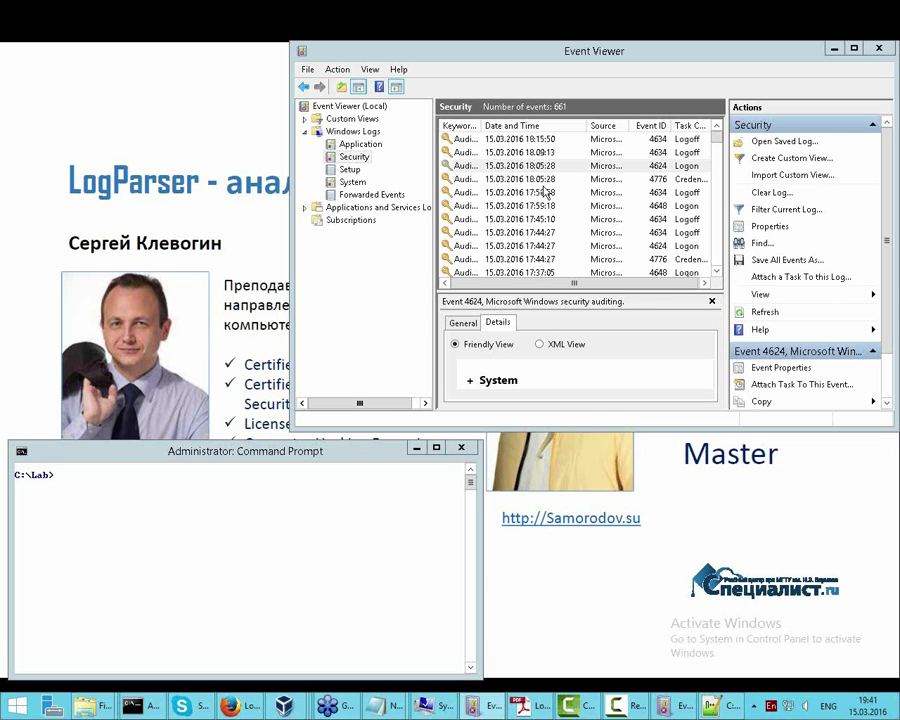
click(242, 540)
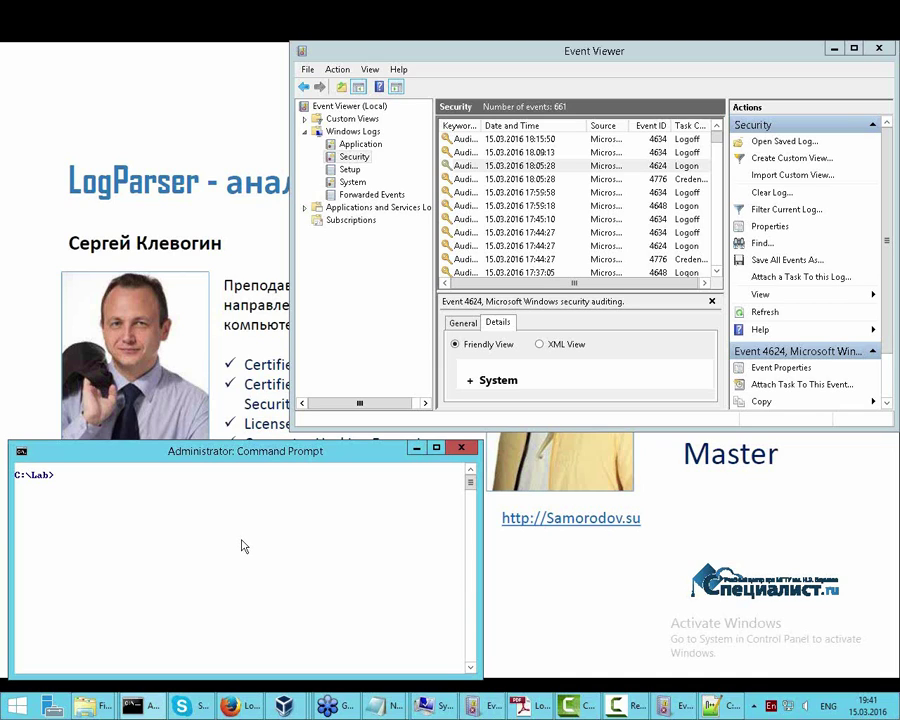
text(logparser -i:evt -h)
key(Return)
scroll(225, 545, up, 3)
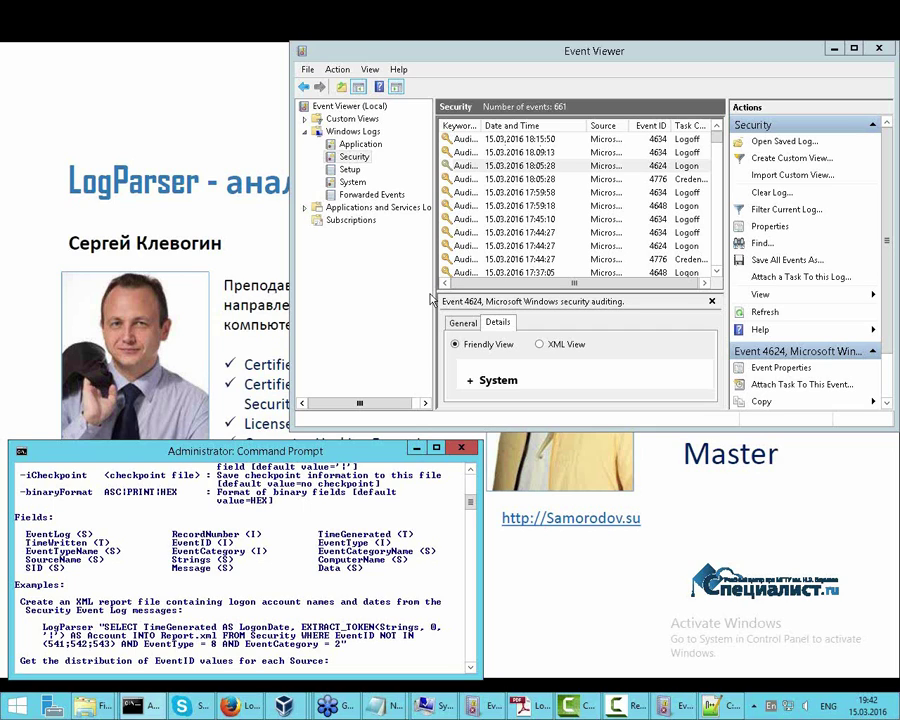
scroll(204, 431, down, 6)
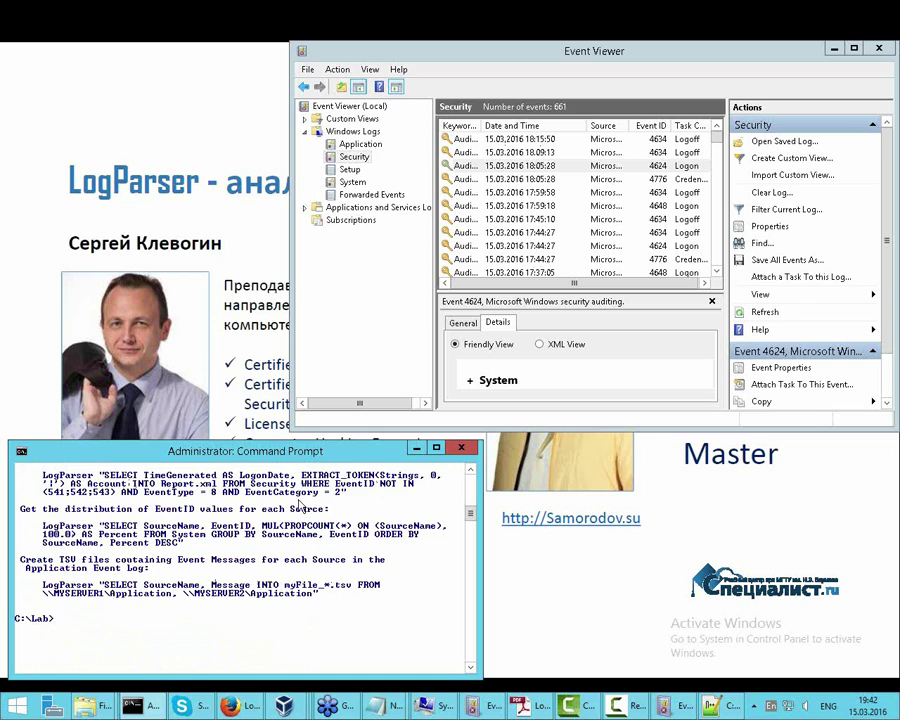
scroll(250, 495, up, 1)
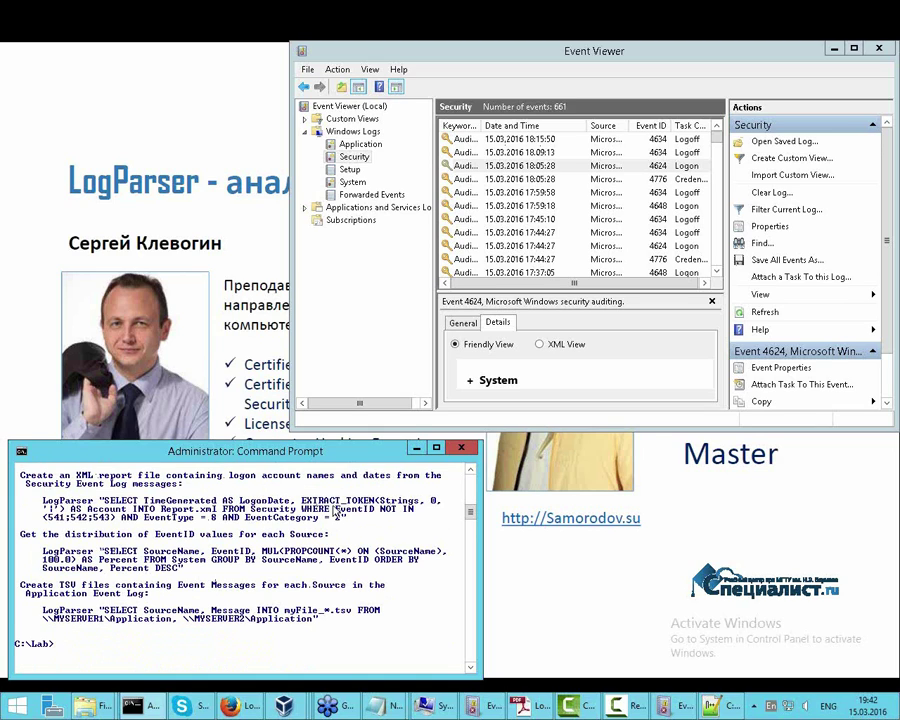
scroll(185, 535, down, 2)
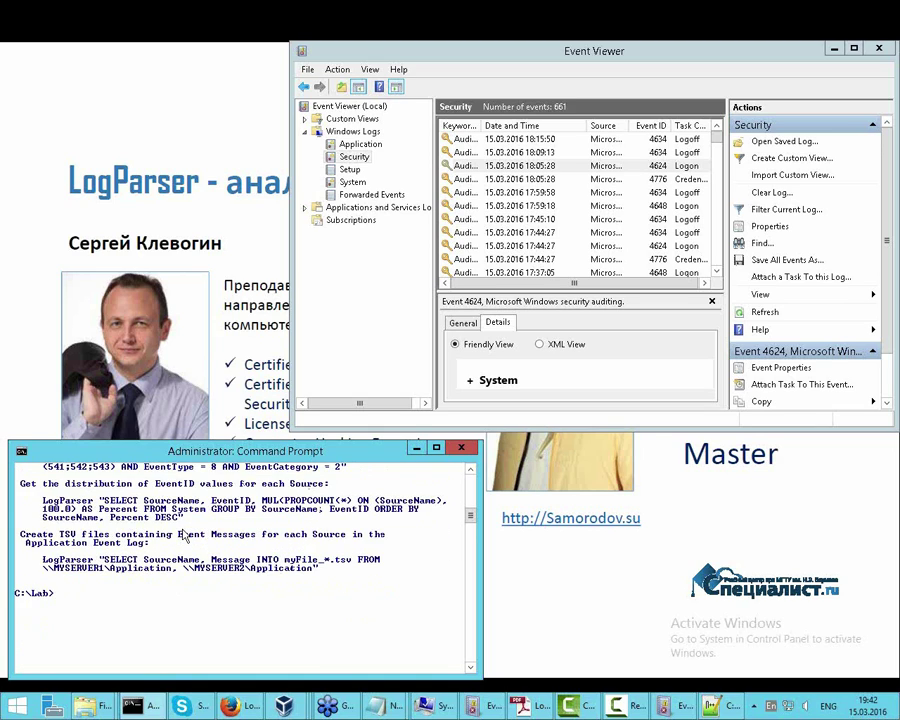
Open w-login.sql in Notepad from the command prompt and examine the query's Date and Hour expressions.
text(tepad w-login)
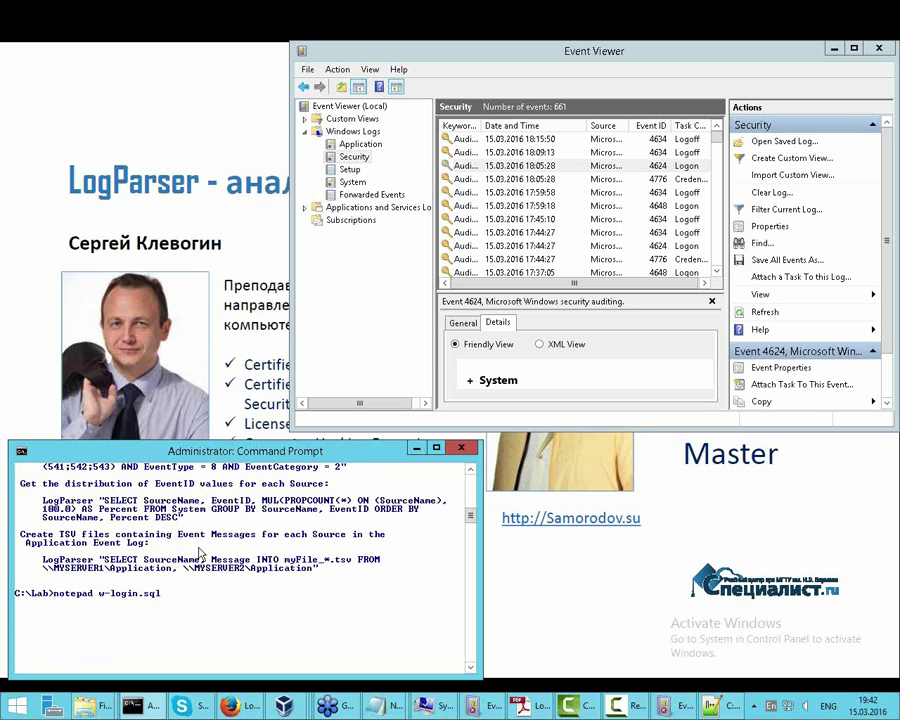
text(.sql)
key(Return)
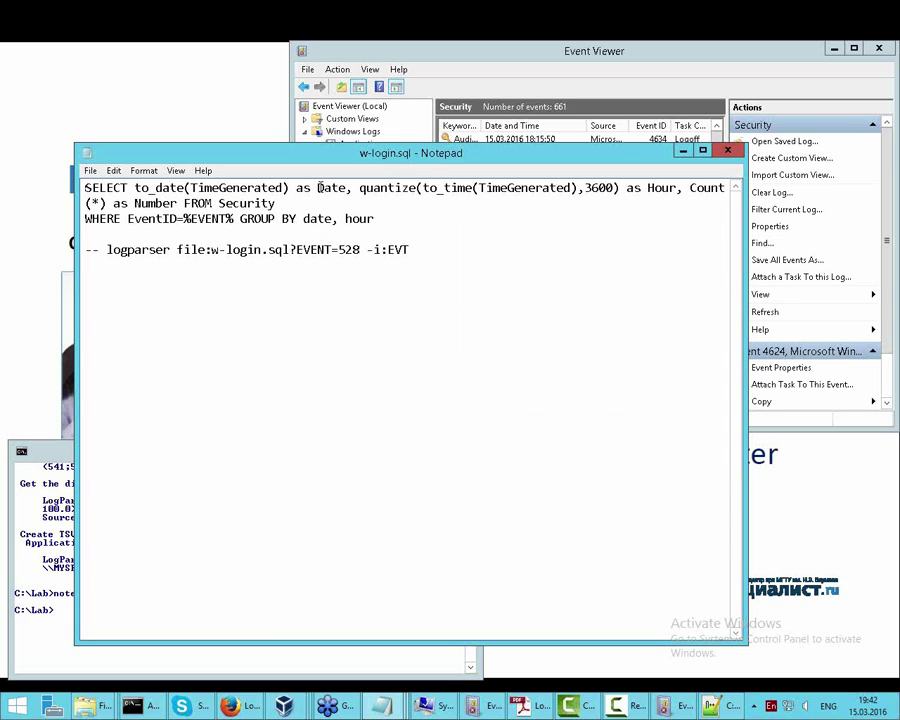
drag(318, 187, 348, 189)
double_click(408, 189)
click(408, 189)
click(528, 188)
Copy the commented command logparser file:w-login.sql?EVENT=528 -i:EVT from w-login.sql and paste it at the C:\Lab prompt.
double_click(349, 249)
drag(424, 251, 106, 250)
right_click(114, 252)
click(165, 297)
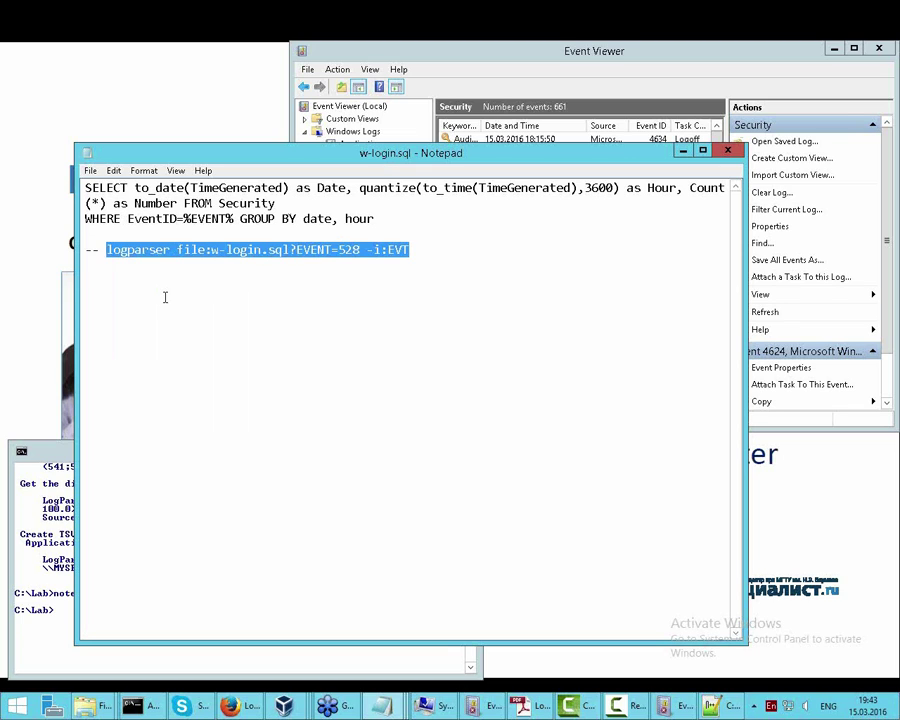
click(50, 638)
right_click(82, 628)
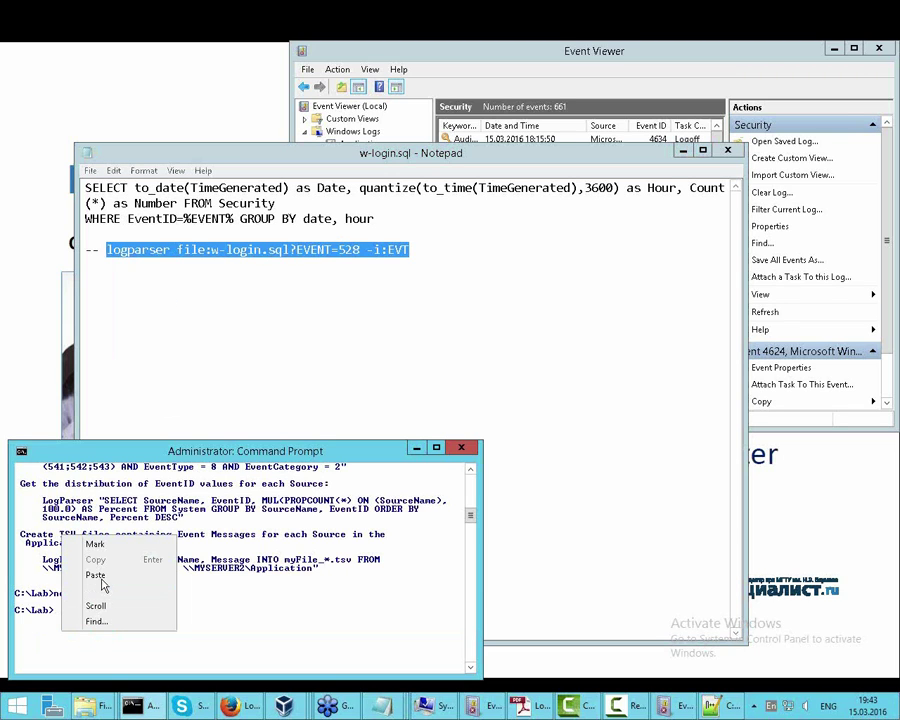
click(103, 583)
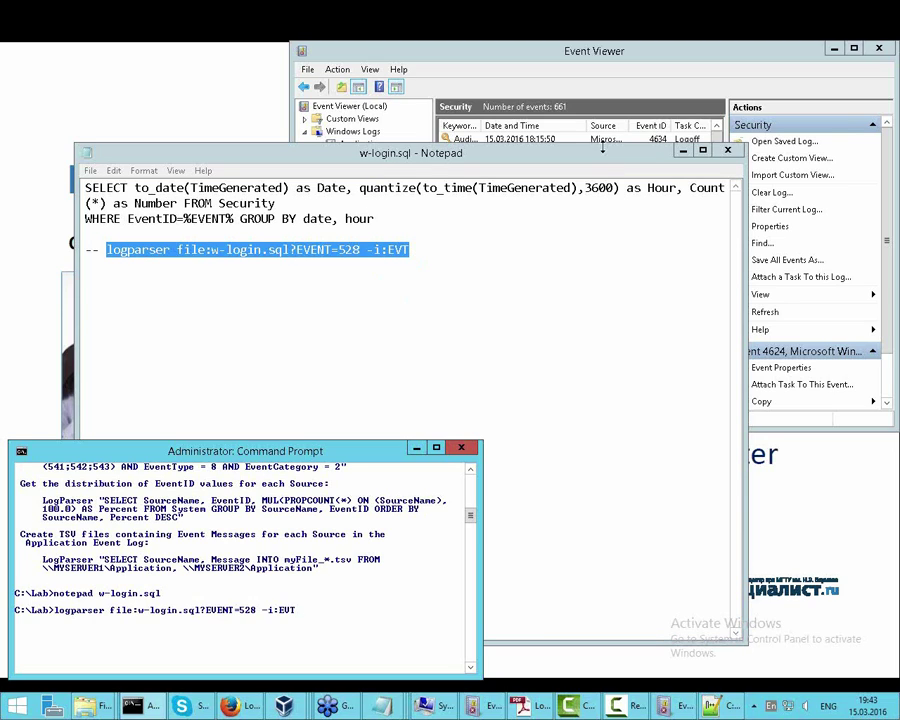
Check the Logon and Logoff event IDs in the Security log and delete the last two digits of the pasted command's EVENT value.
click(668, 140)
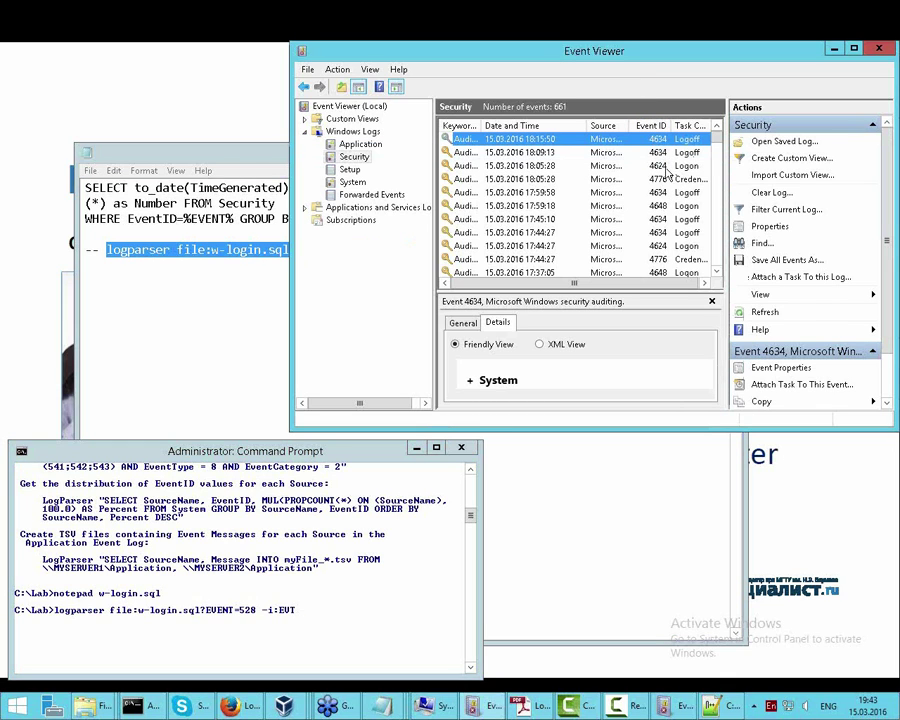
click(670, 165)
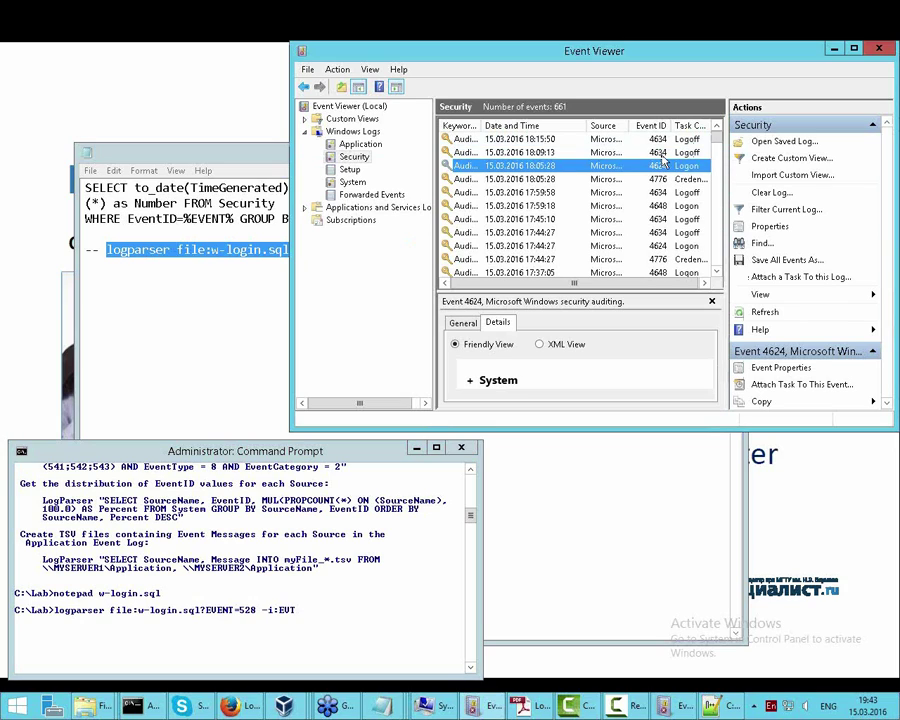
key(Up)
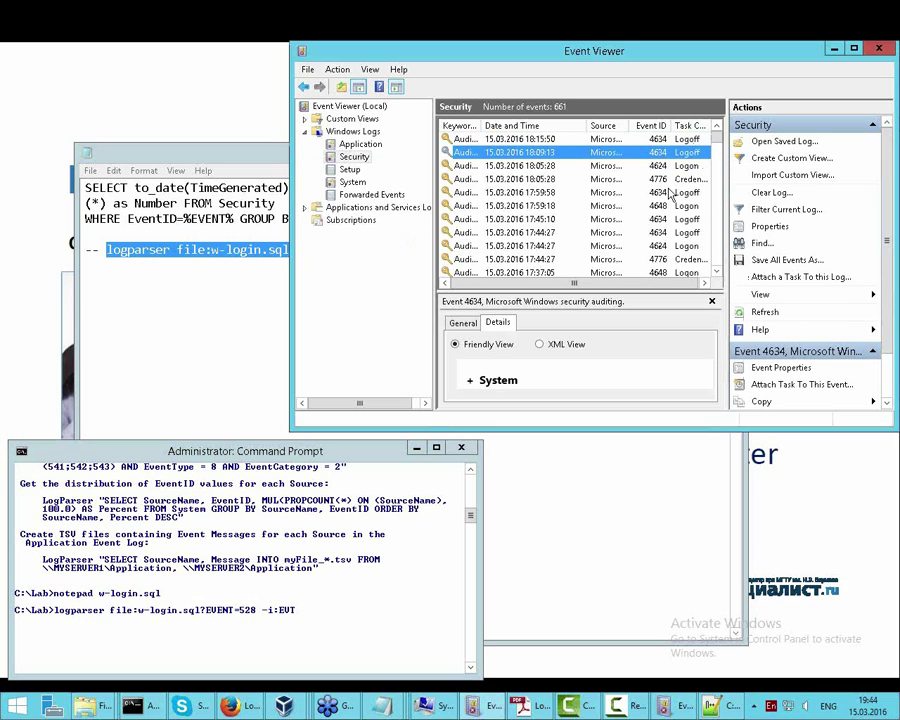
click(260, 620)
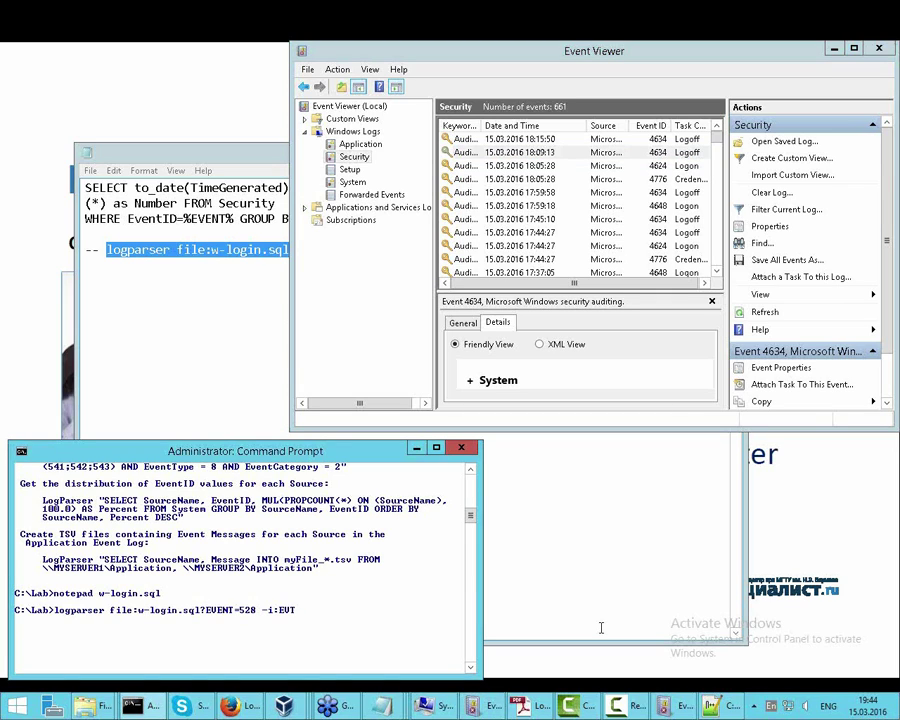
key(BackSpace)
key(BackSpace)
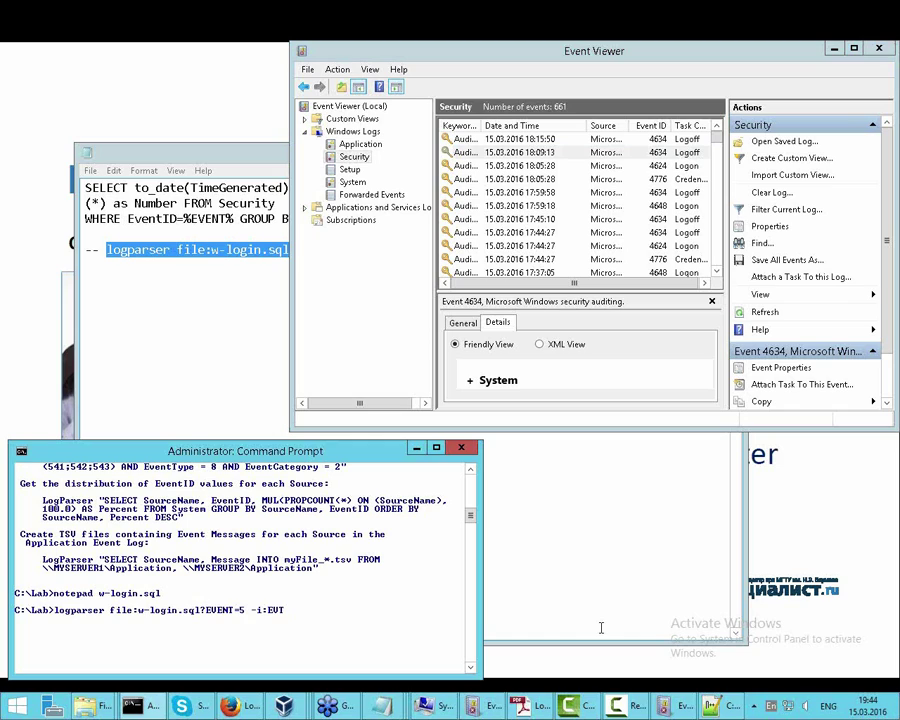